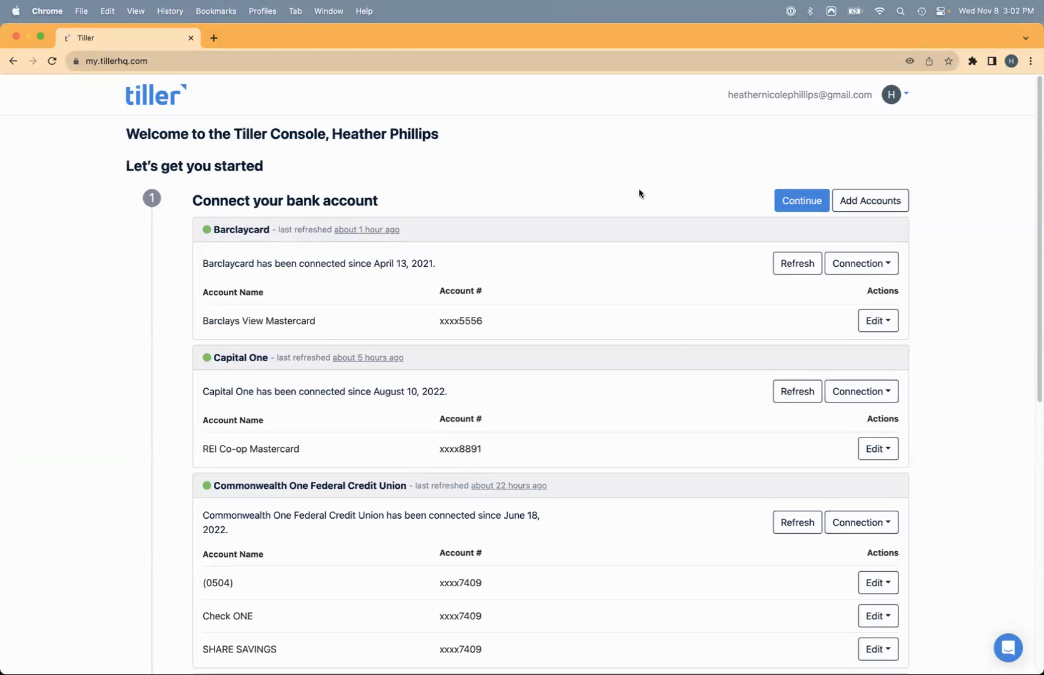
- Bring up the list of financial institutions available for adding accounts, then close it
click(870, 200)
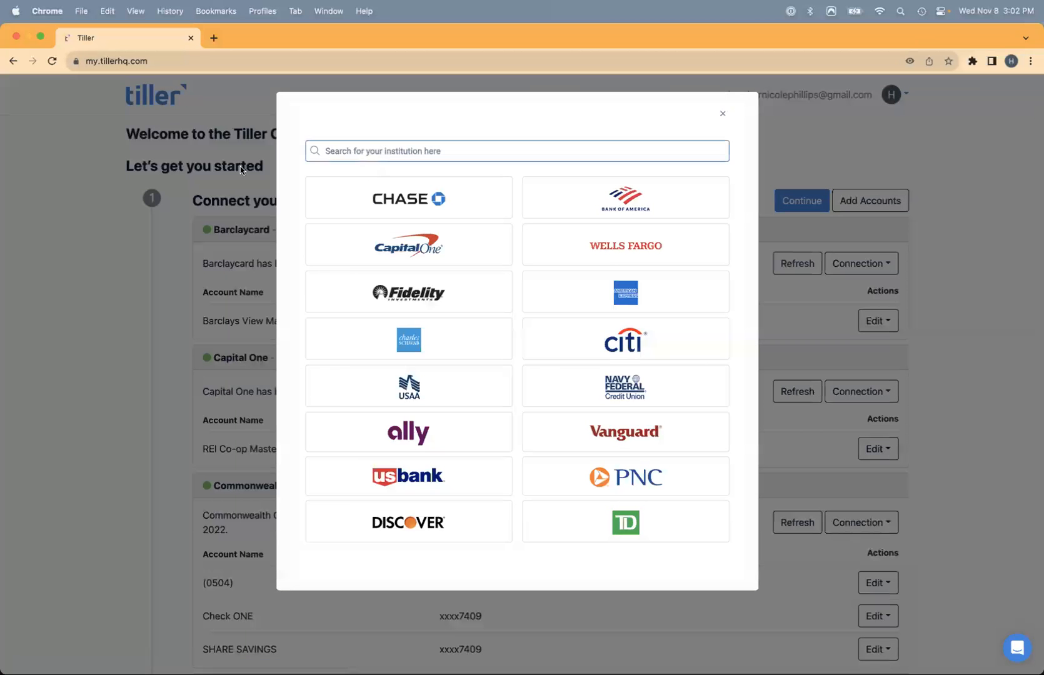
click(195, 182)
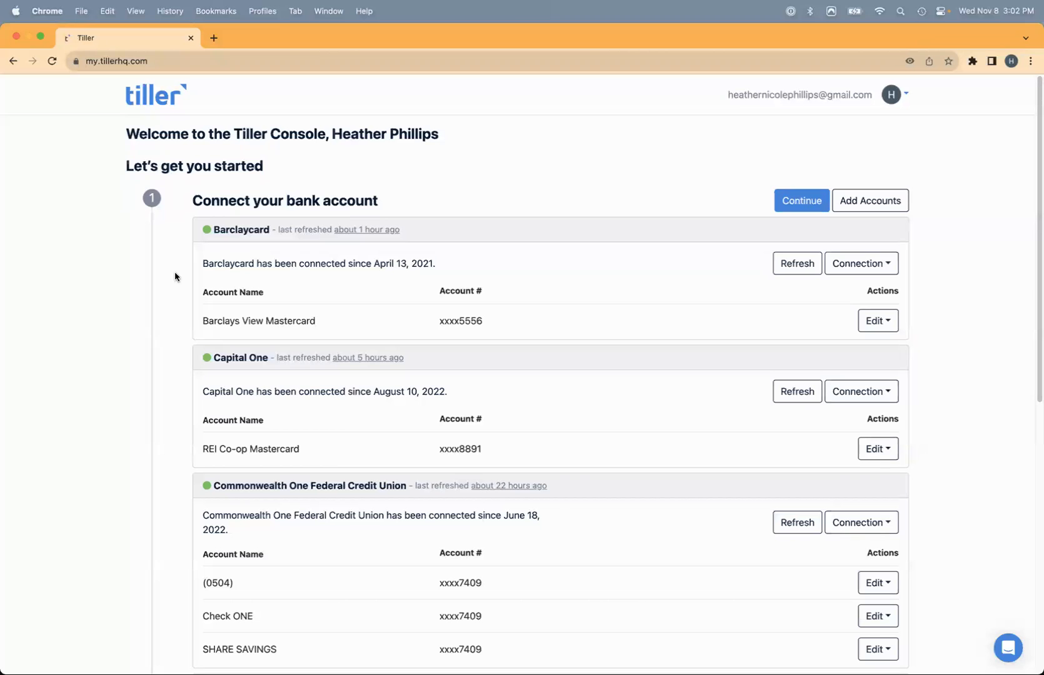
- Open the Google Sheets version of the Tiller Foundation Template and review its install instructions
scroll(175, 276, down, 6)
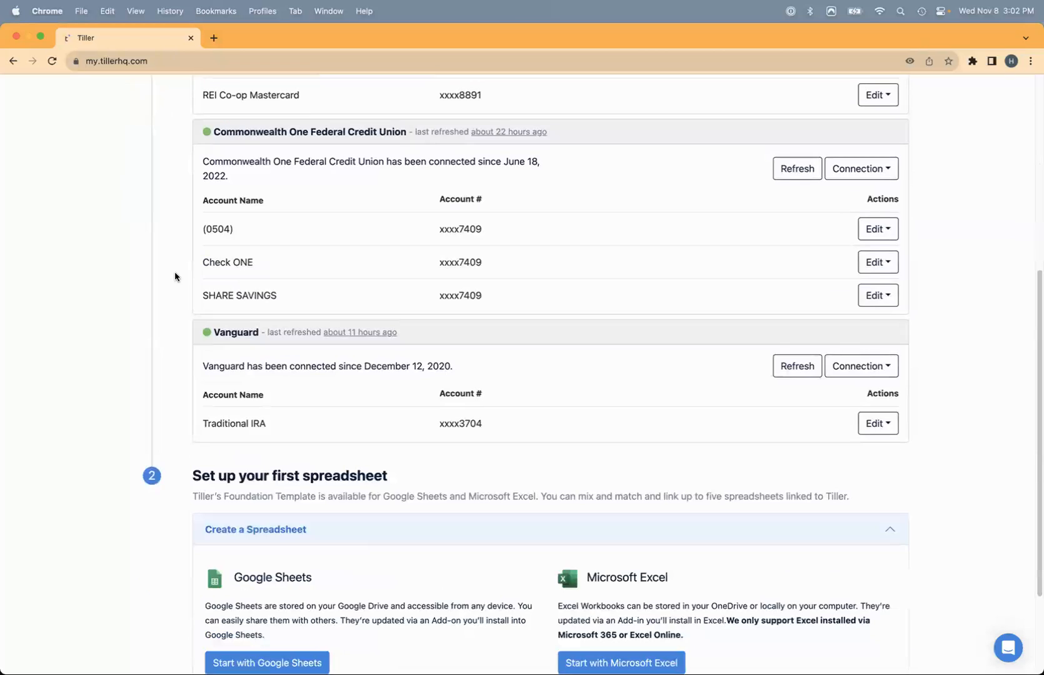
scroll(175, 277, down, 3)
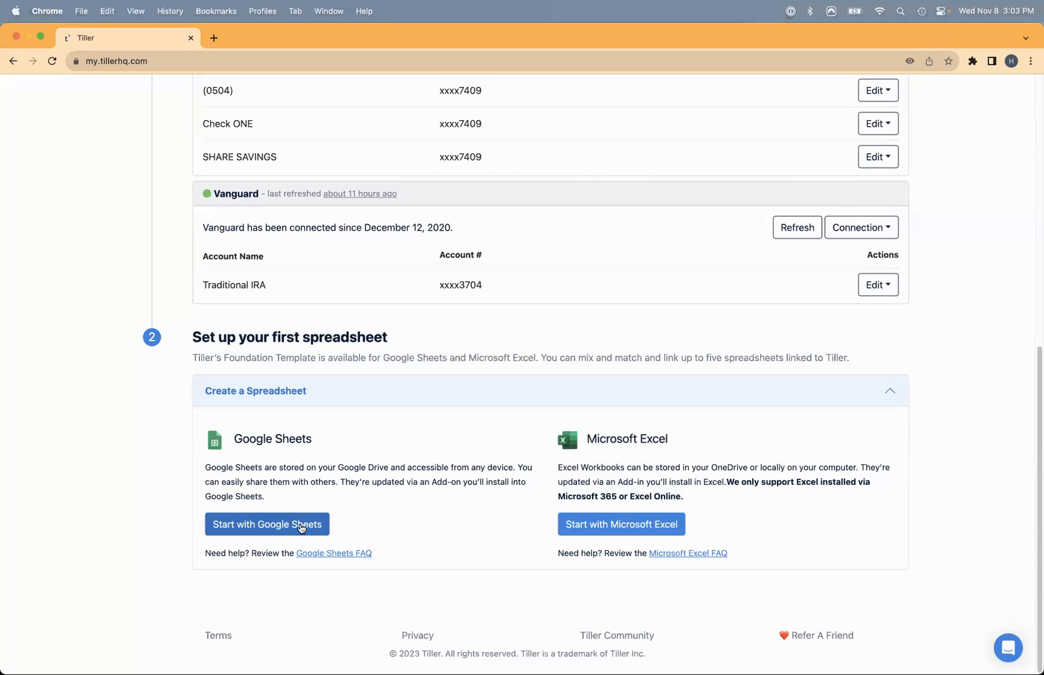
click(271, 527)
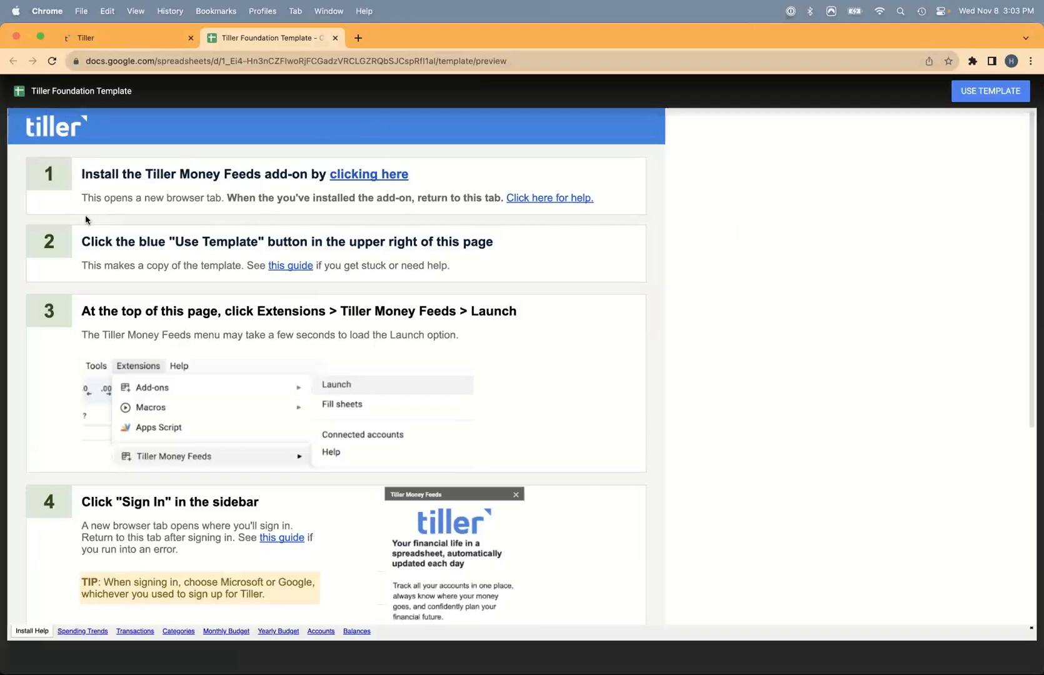
scroll(47, 410, down, 3)
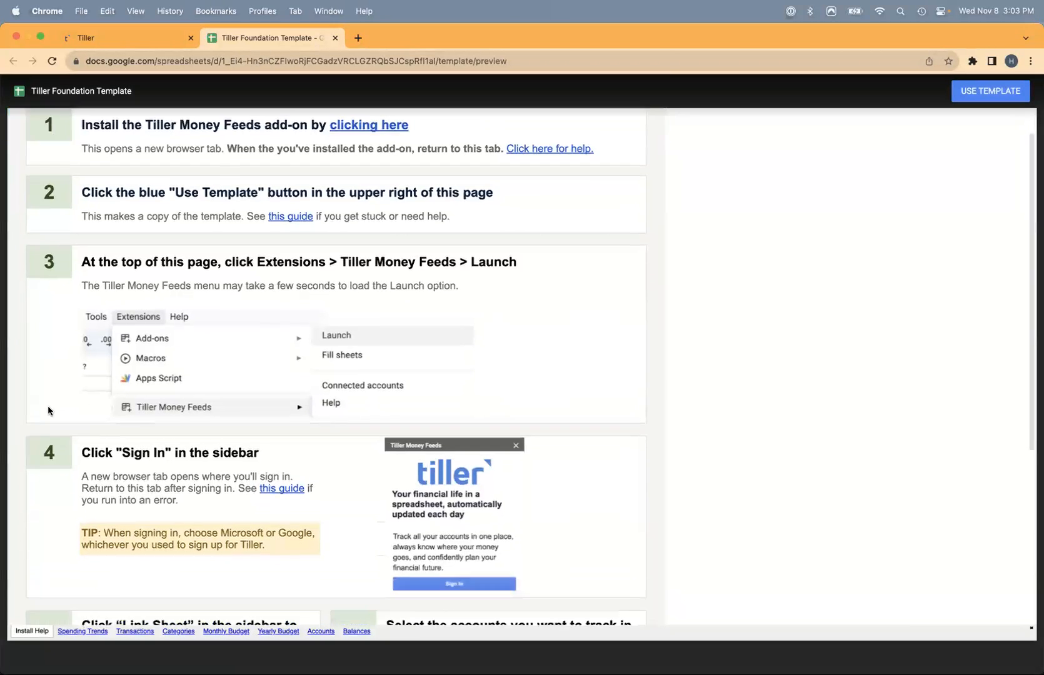
scroll(66, 473, up, 3)
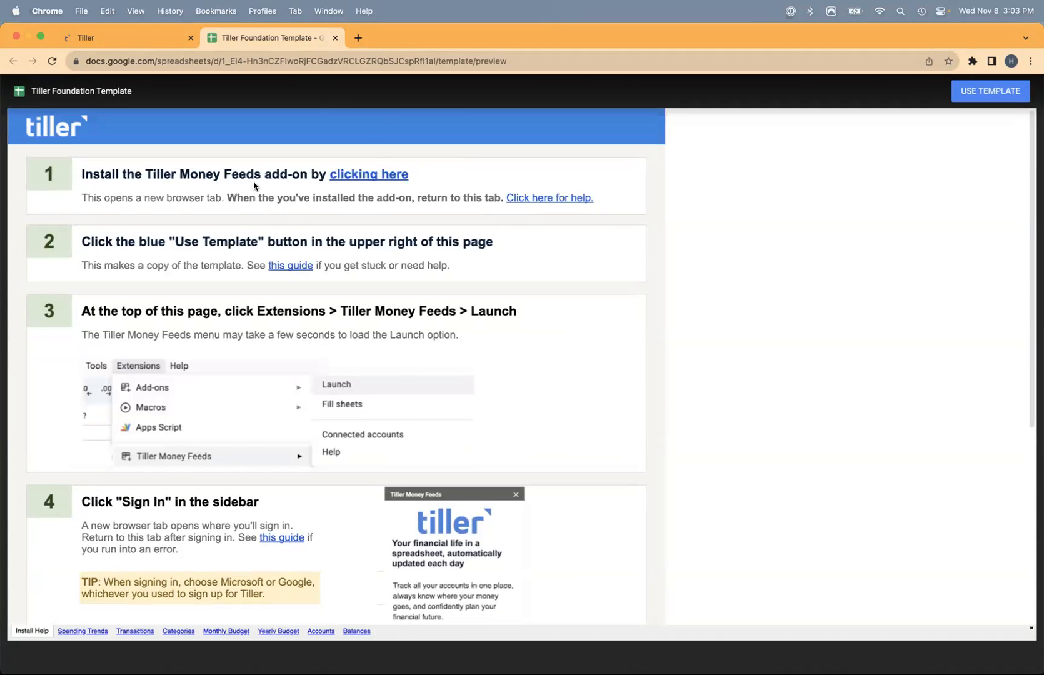
- View the Tiller Money Feeds add-on's Google Workspace Marketplace page and return to the template preview
click(369, 175)
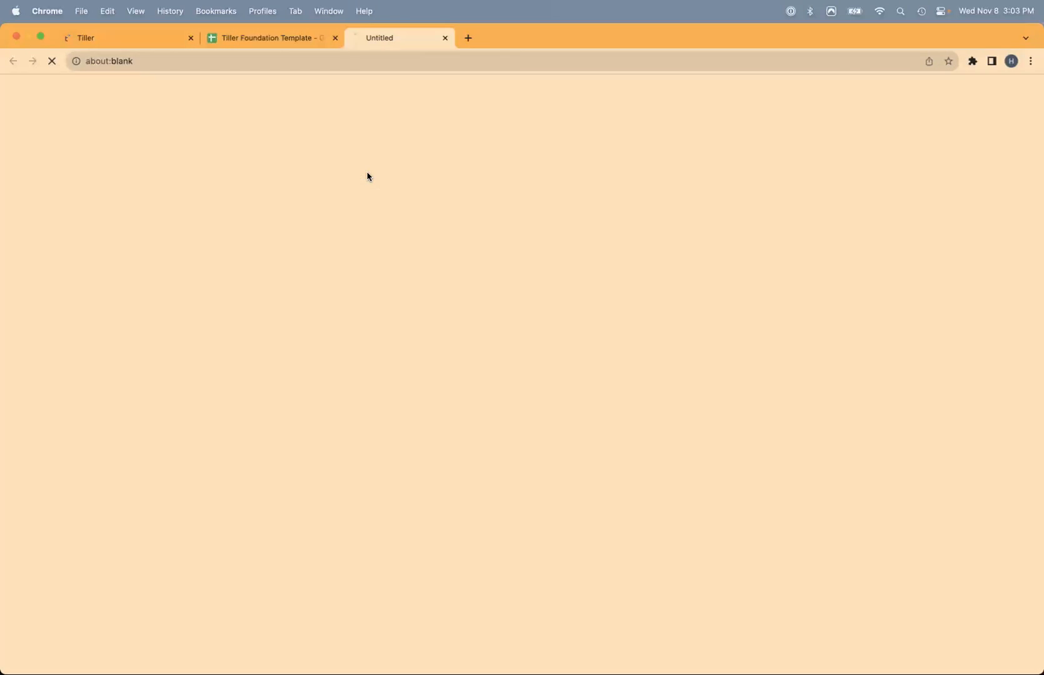
click(257, 39)
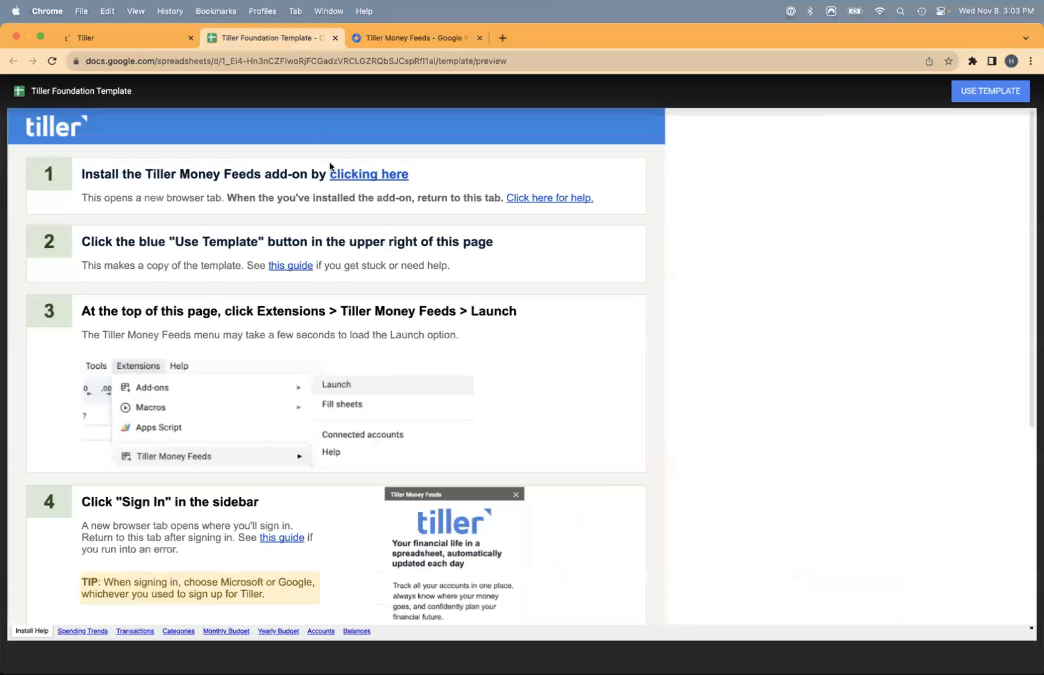
click(387, 41)
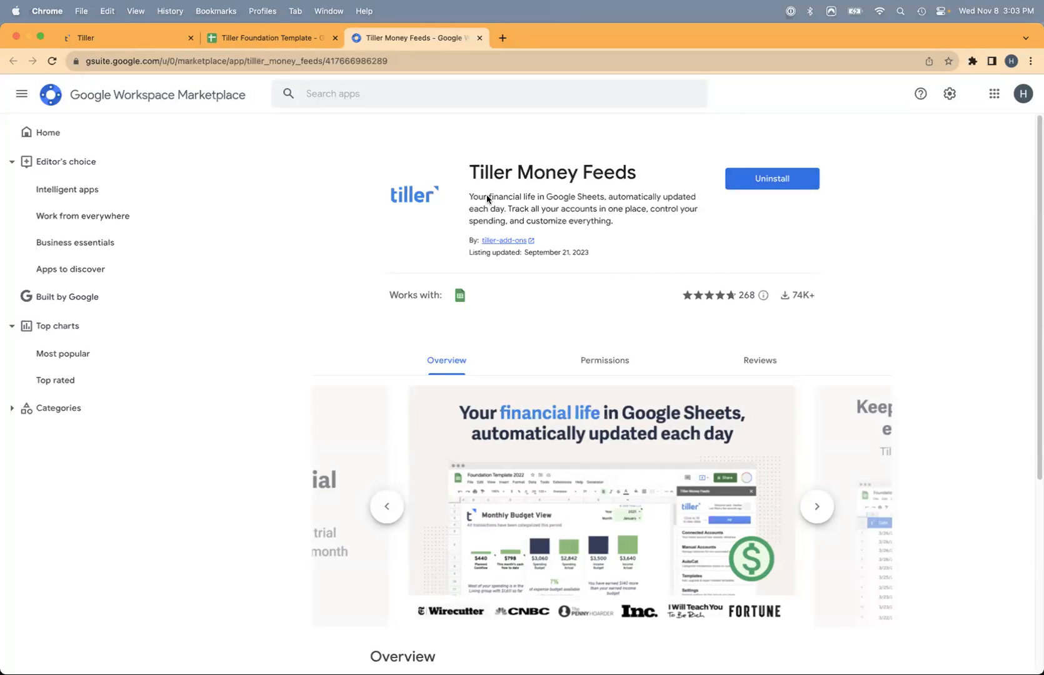
click(243, 38)
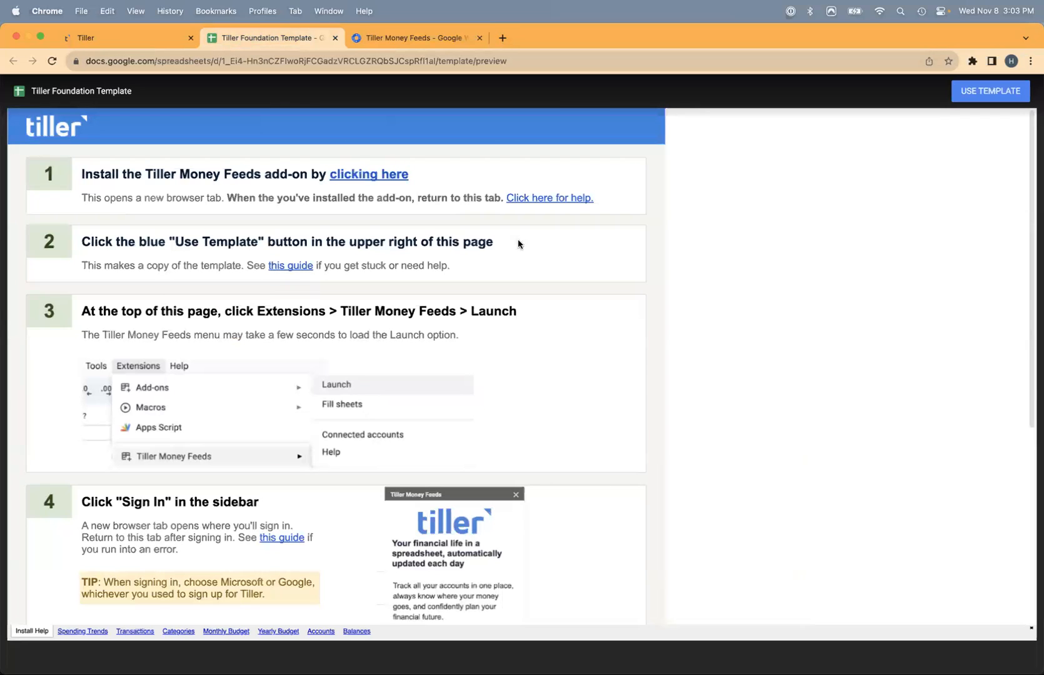
- Make a copy of the Tiller Foundation Template and check which Google account is signed in
click(989, 98)
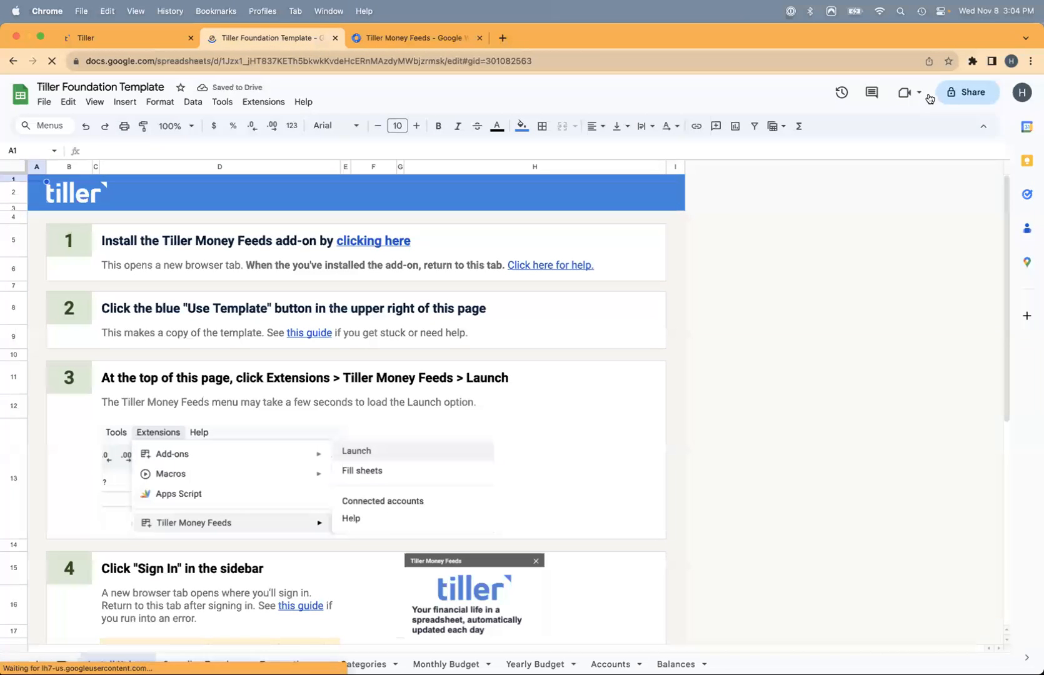
click(1022, 93)
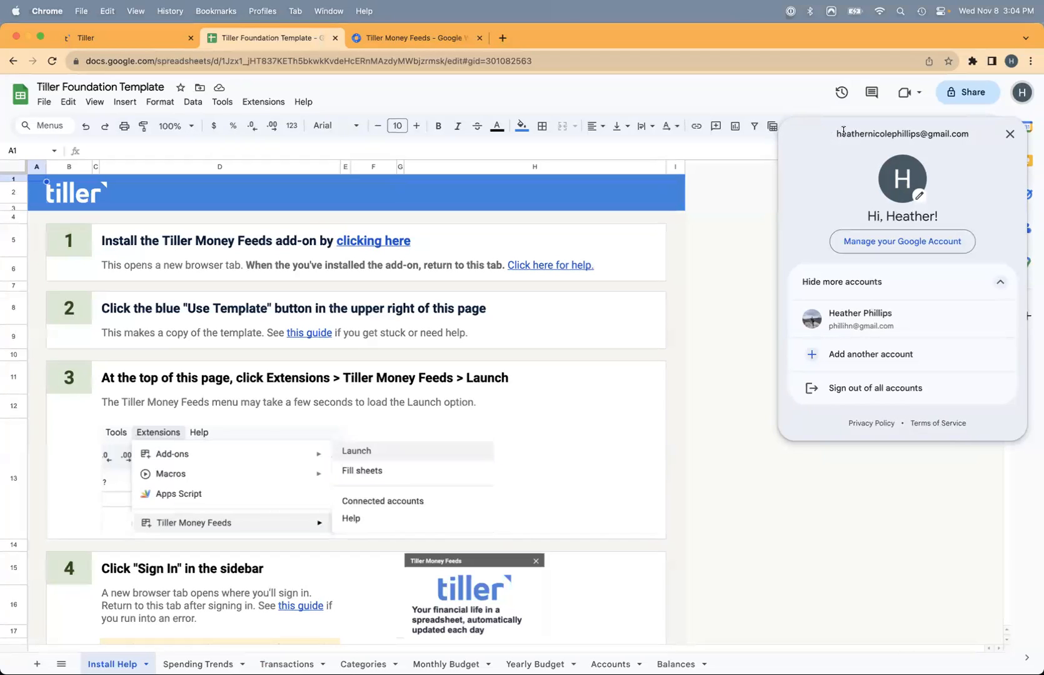
drag(840, 133, 977, 138)
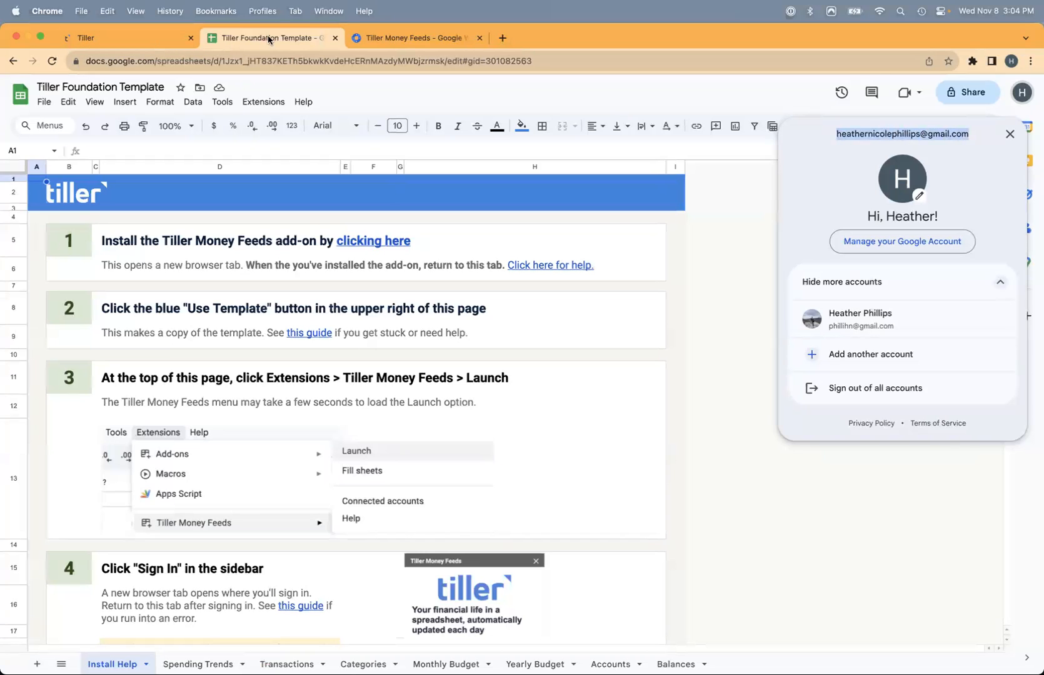
click(756, 198)
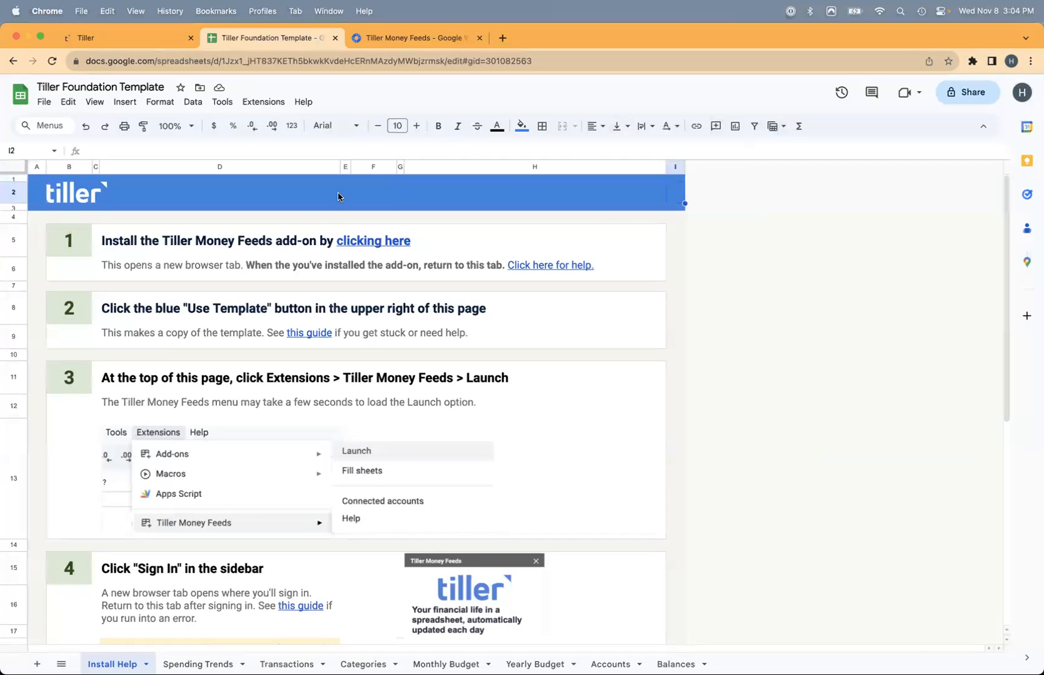
- Launch the Tiller Money Feeds add-on in the copied spreadsheet
click(268, 106)
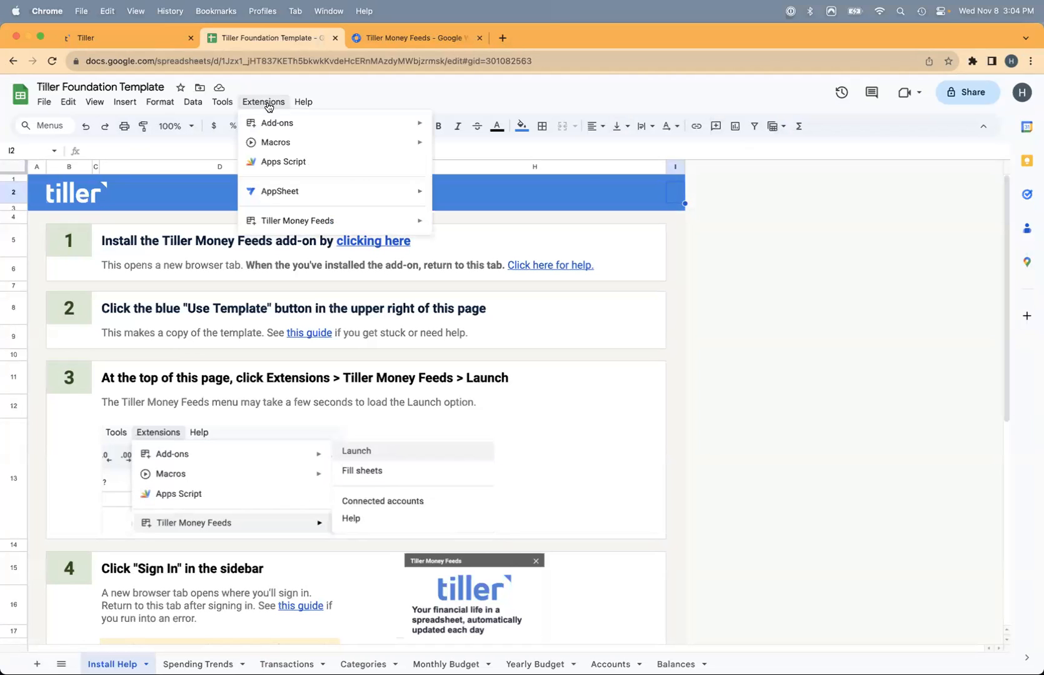
mouse_move(281, 226)
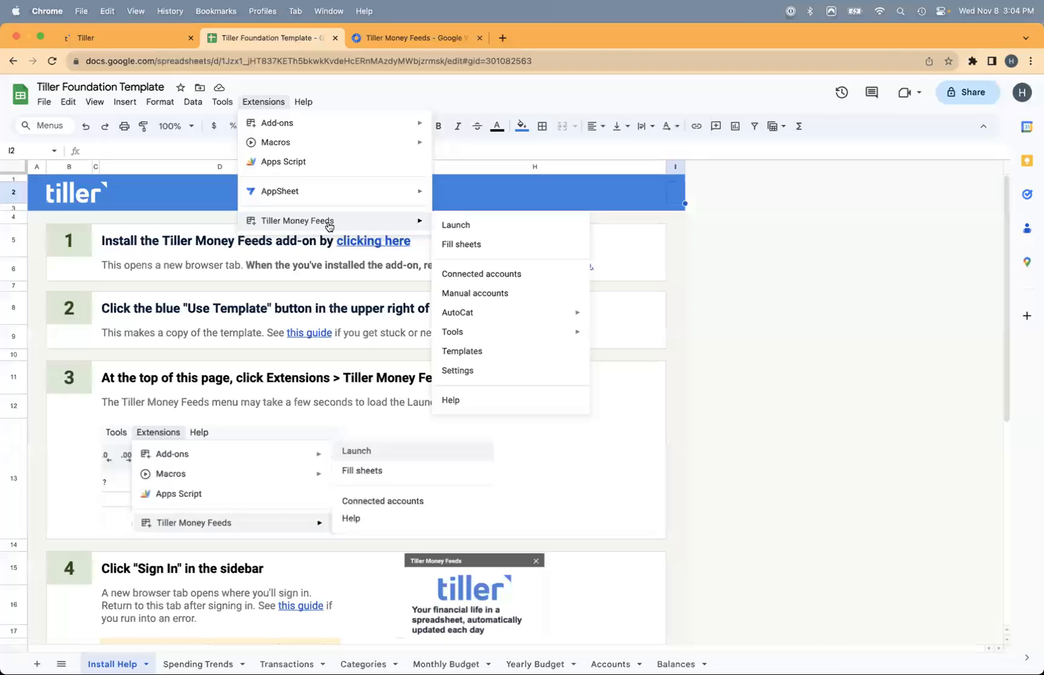
click(461, 232)
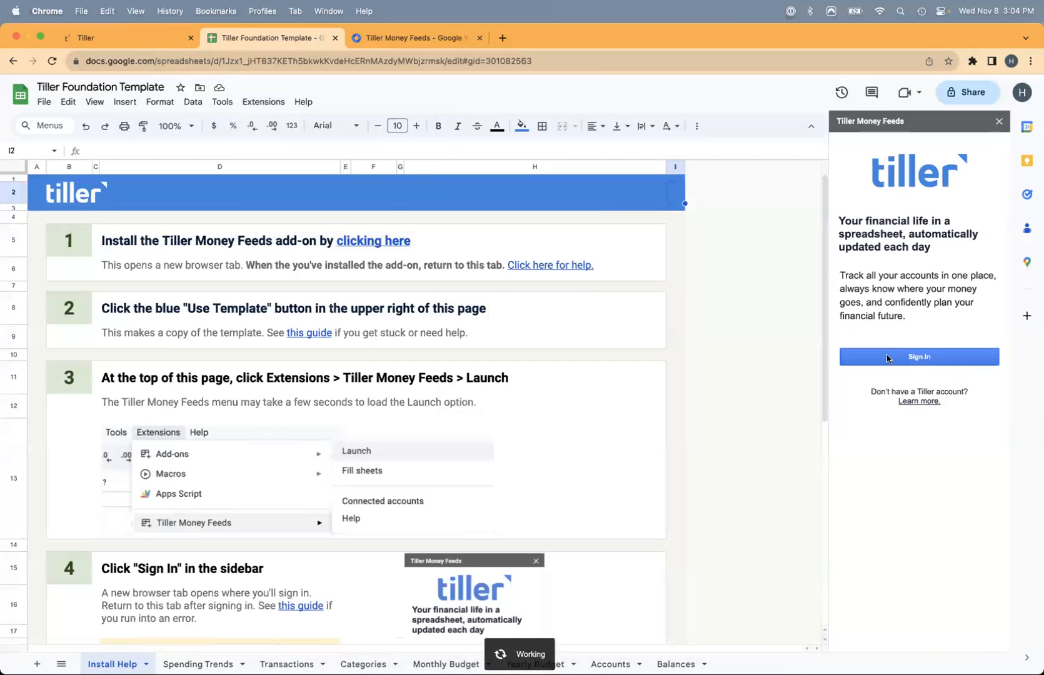
- Sign in to Tiller Money Feeds with the same Google account and close the sign-in and marketplace pages
click(892, 359)
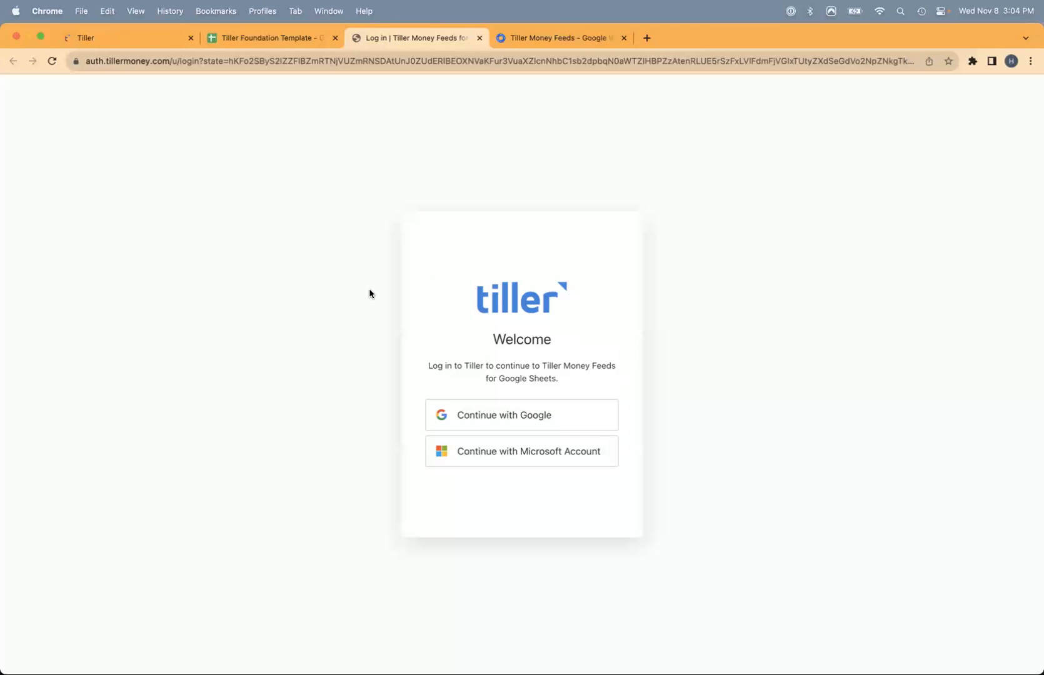
click(479, 411)
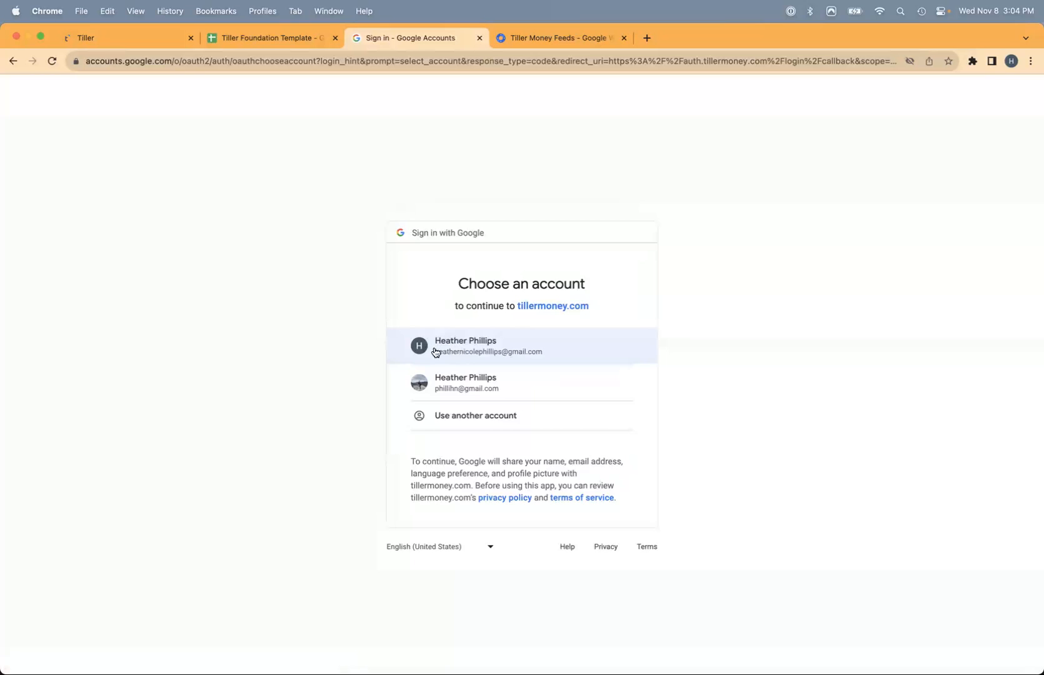
click(451, 353)
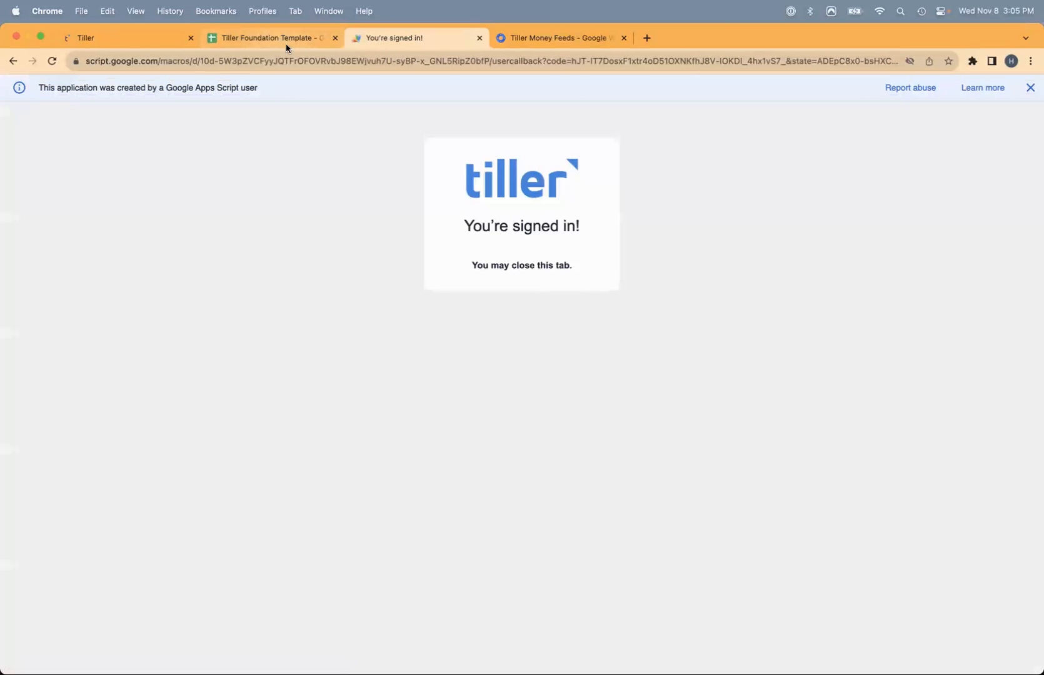
click(479, 39)
click(480, 39)
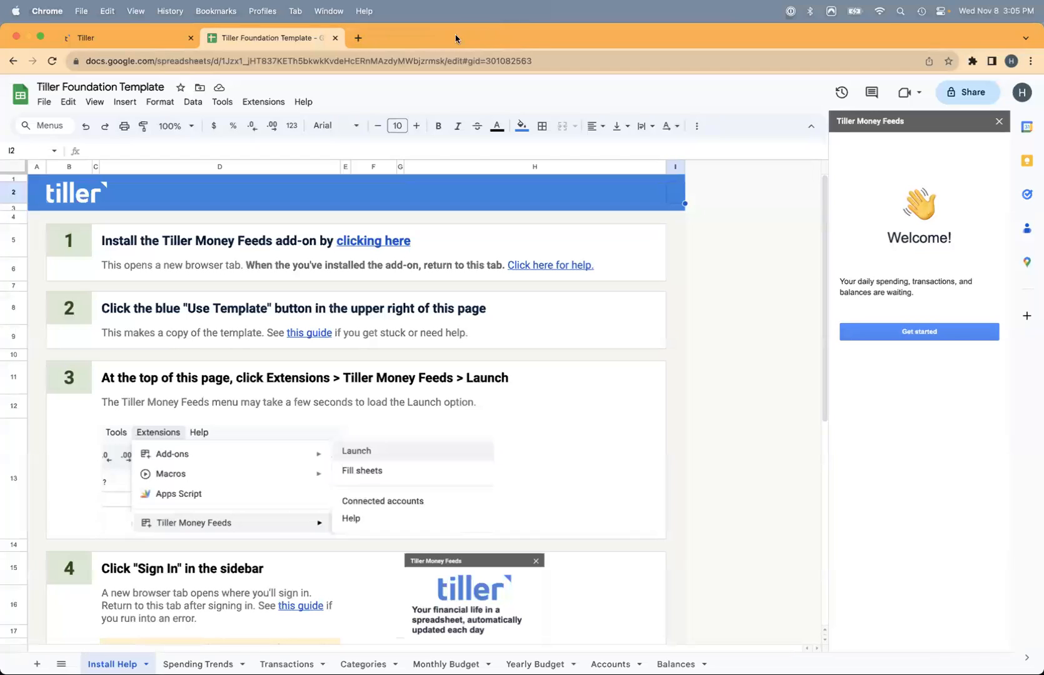
- Link the sheet to the Tiller Console and link only the REI Co-op Mastercard account to it
click(863, 333)
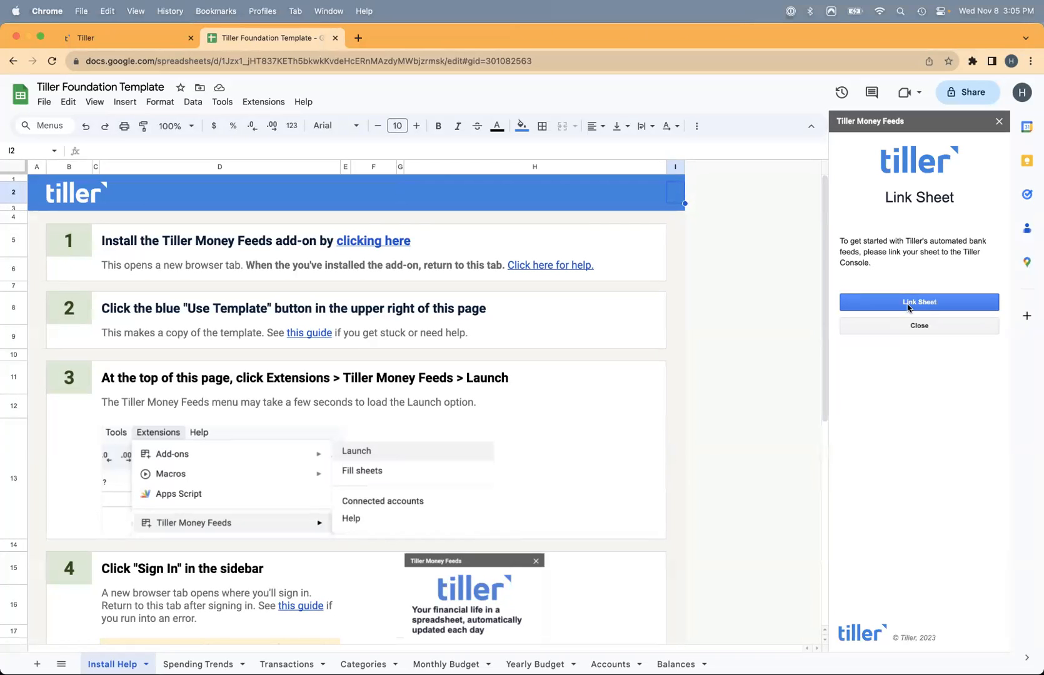
click(907, 306)
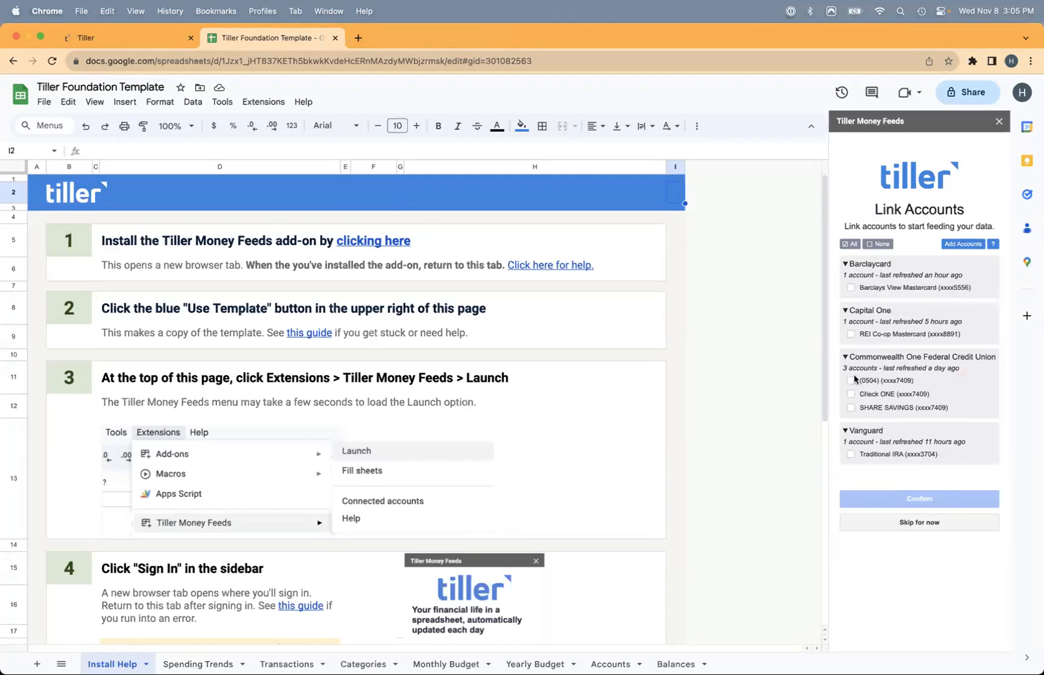
click(850, 334)
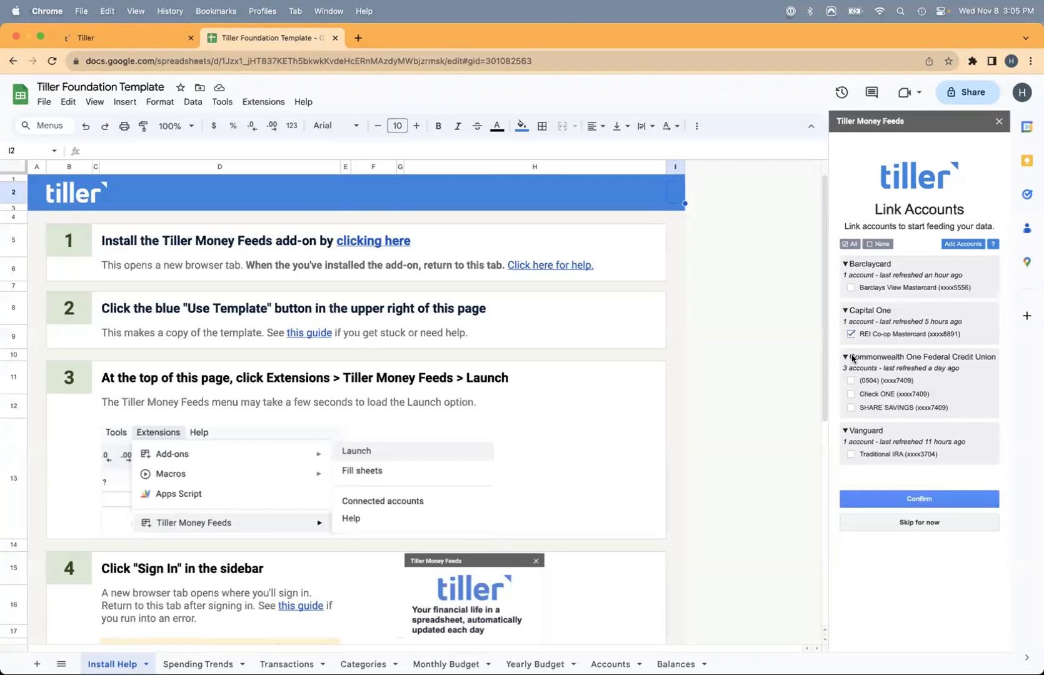
click(940, 500)
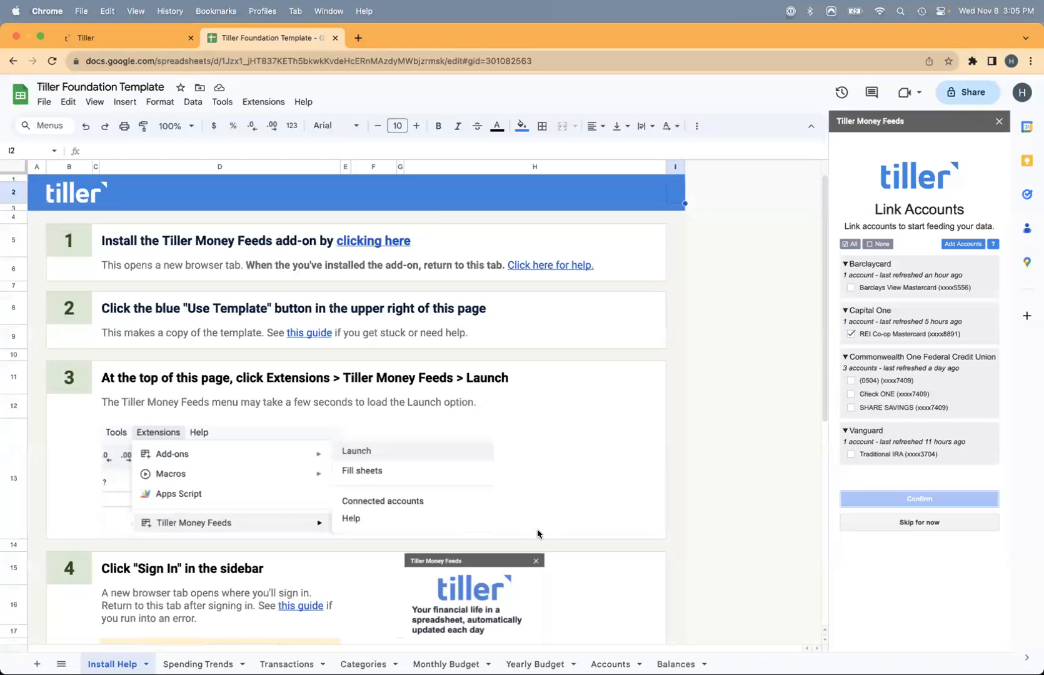
mouse_move(530, 673)
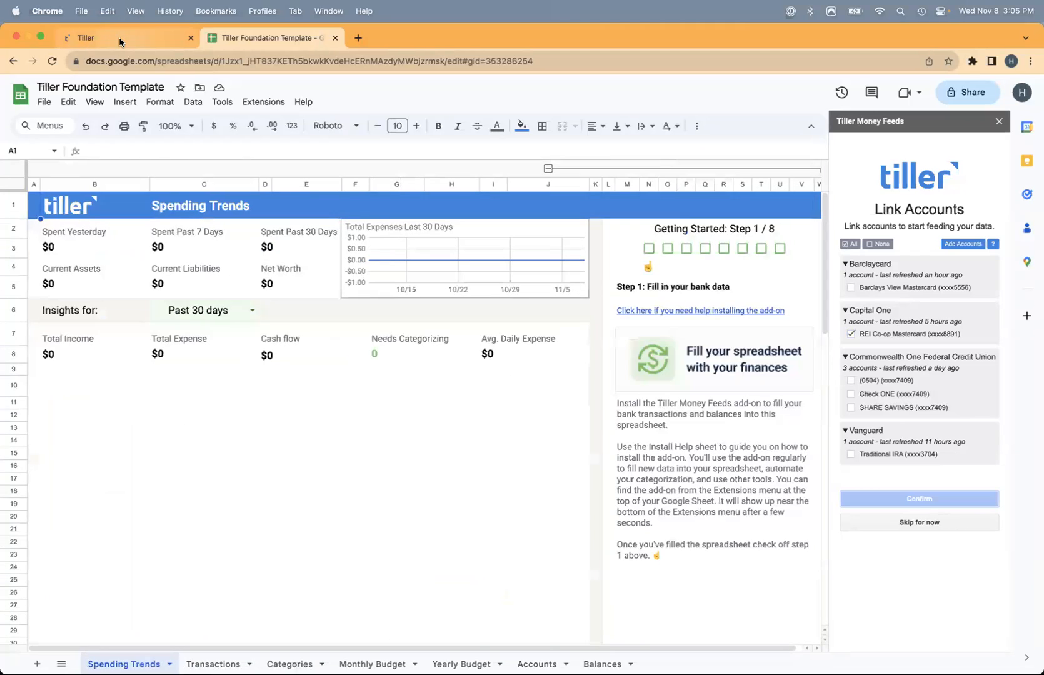
- From the Tiller Console, download the Microsoft Excel version of the Foundation Template and open the workbook in Excel
click(119, 37)
scroll(73, 415, up, 6)
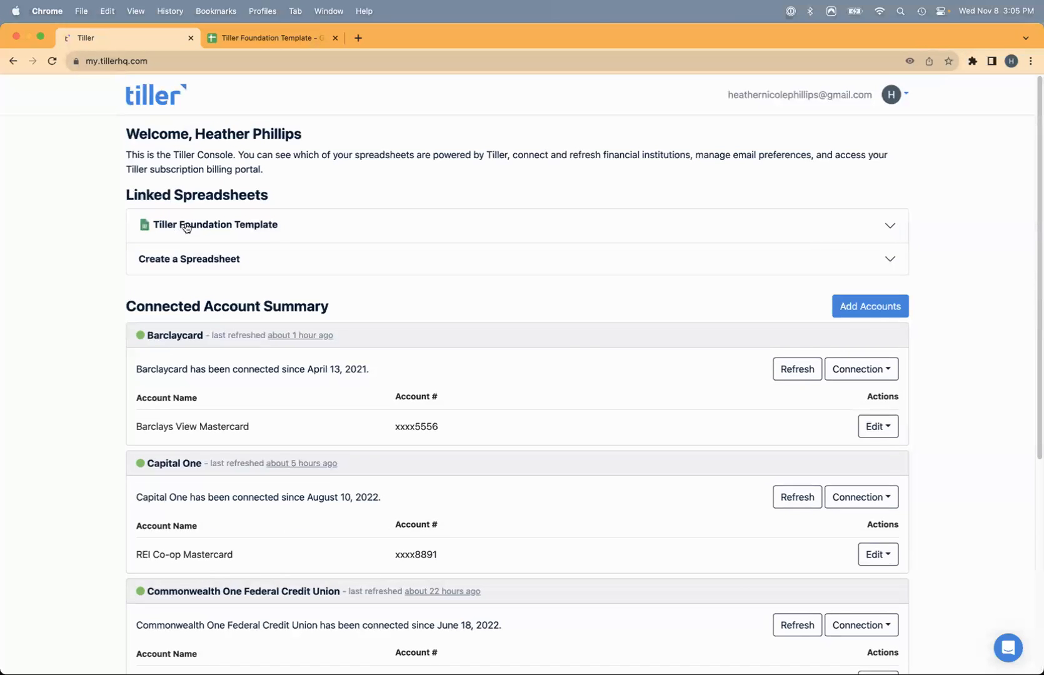
click(190, 263)
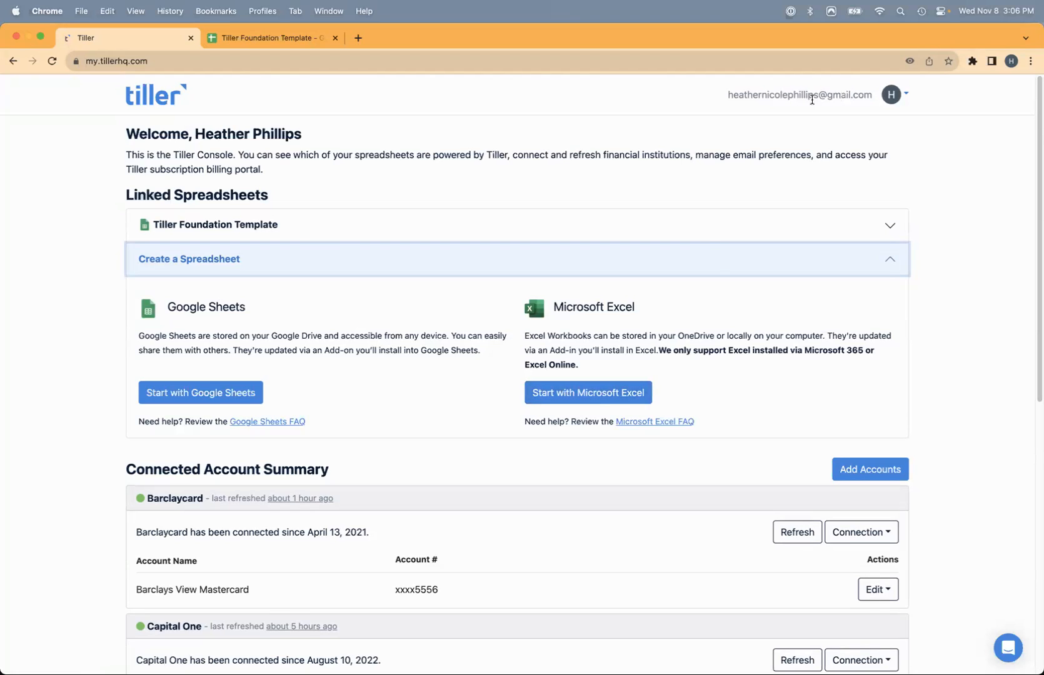
click(588, 392)
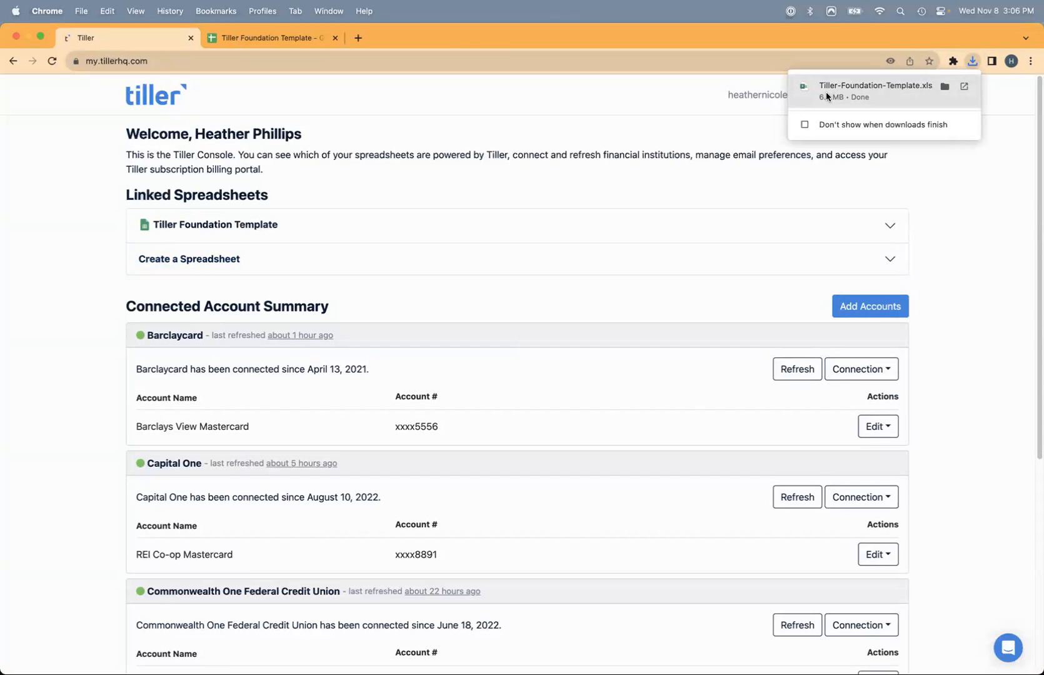
click(826, 91)
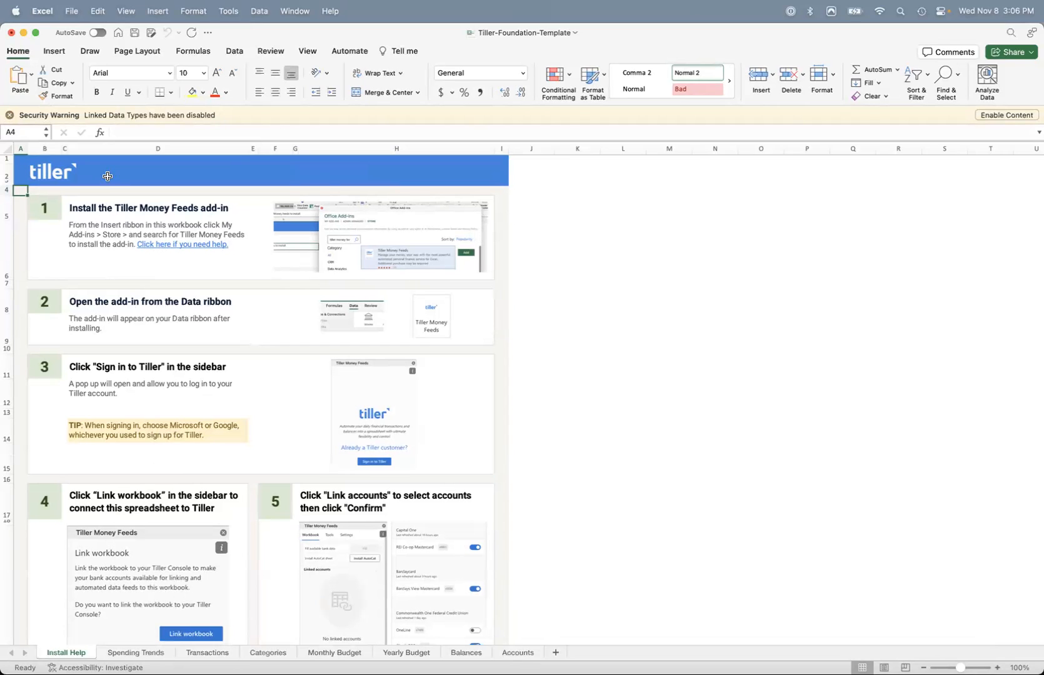
- Check the Insert and Home ribbons for add-in commands, and view the help article's screenshot of the Windows add-ins location
click(53, 50)
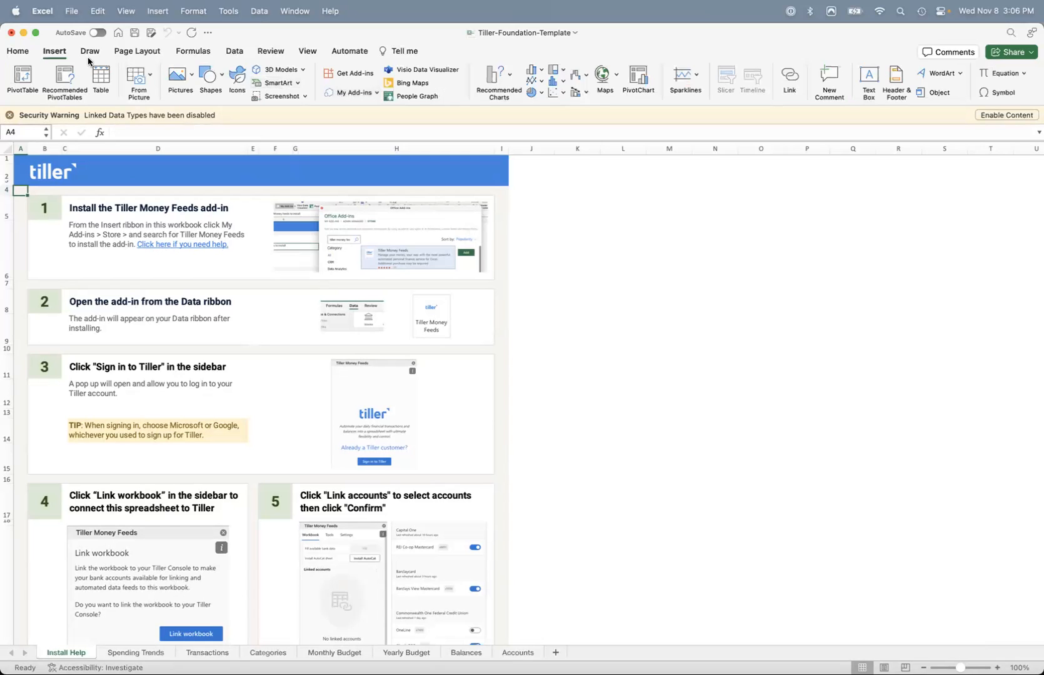
click(17, 53)
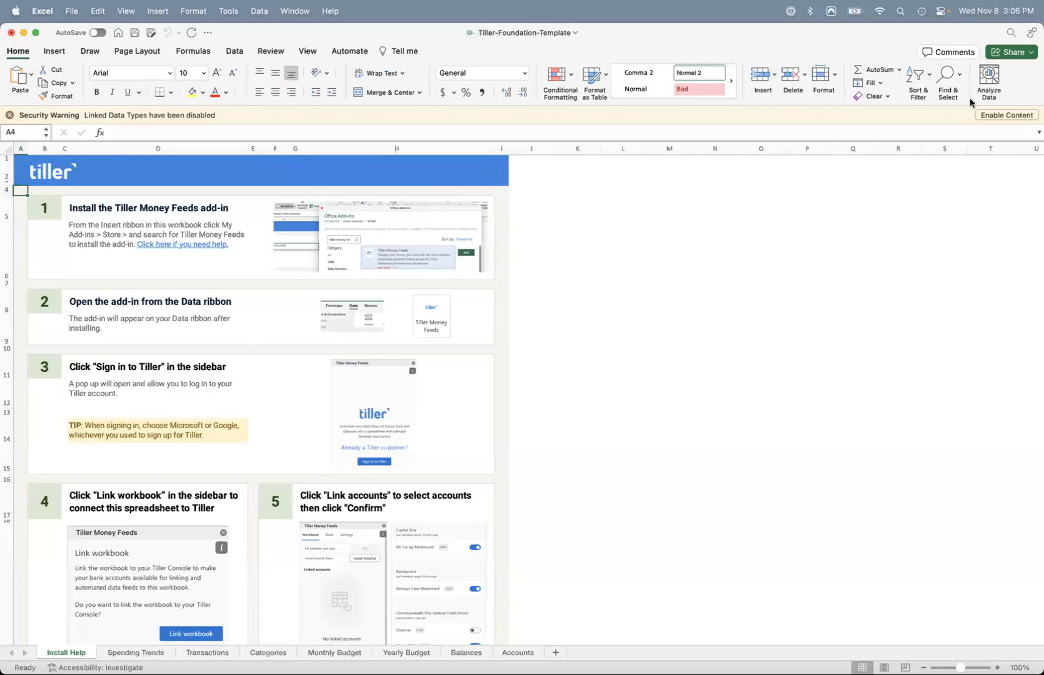
click(203, 244)
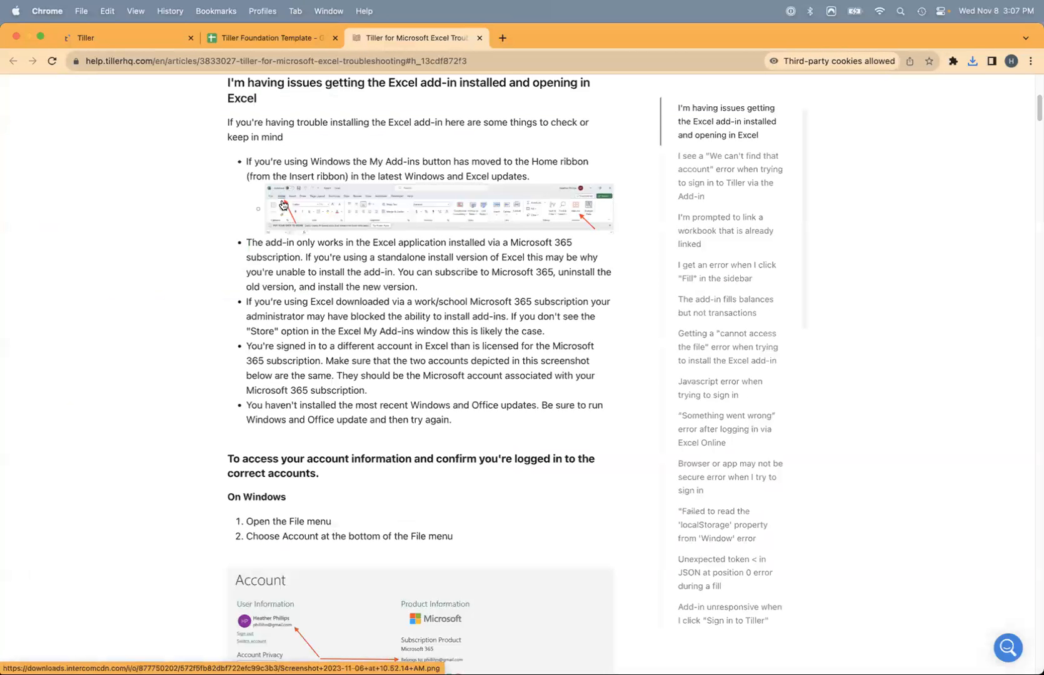
click(466, 193)
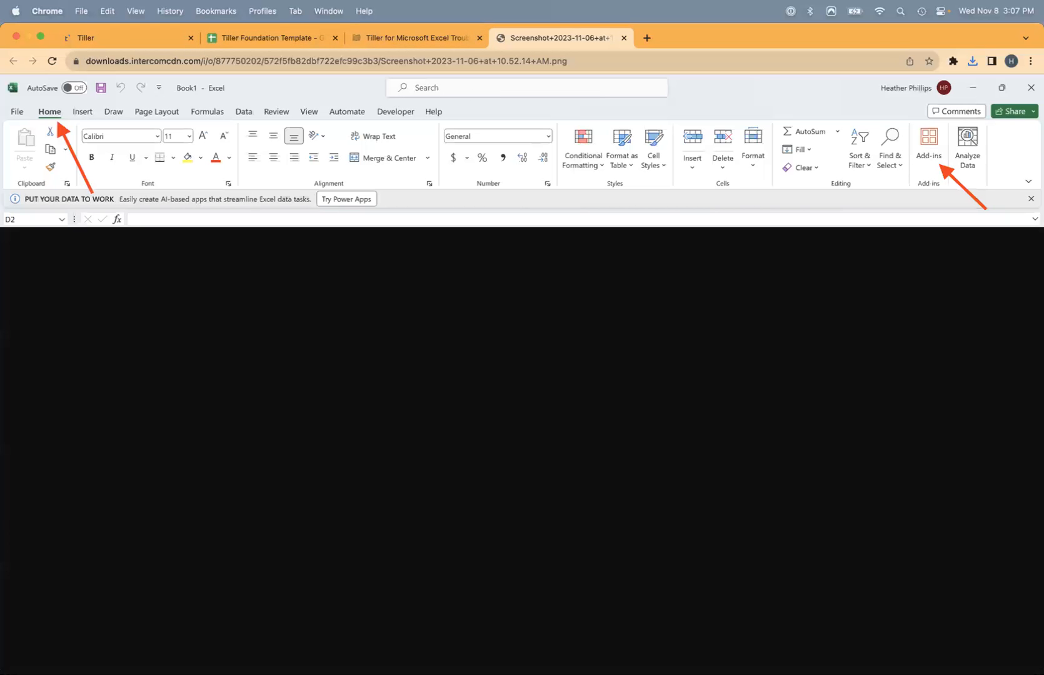
- Switch to Excel, search the Office Add-ins store for "tiller money feeds", and close the store
mouse_move(282, 653)
click(432, 650)
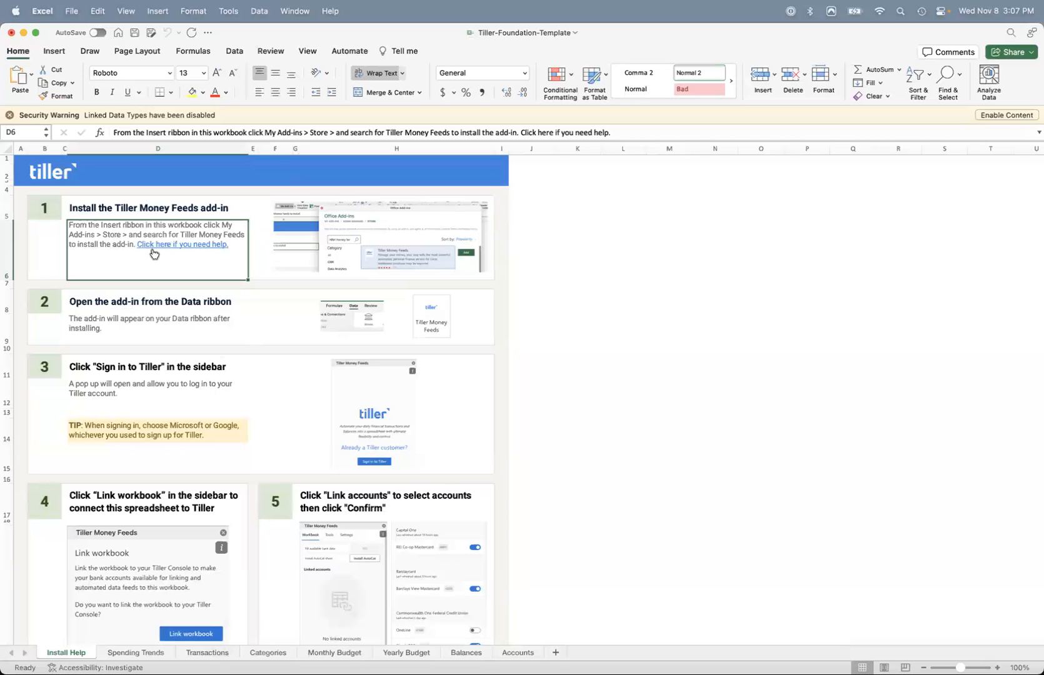
click(55, 51)
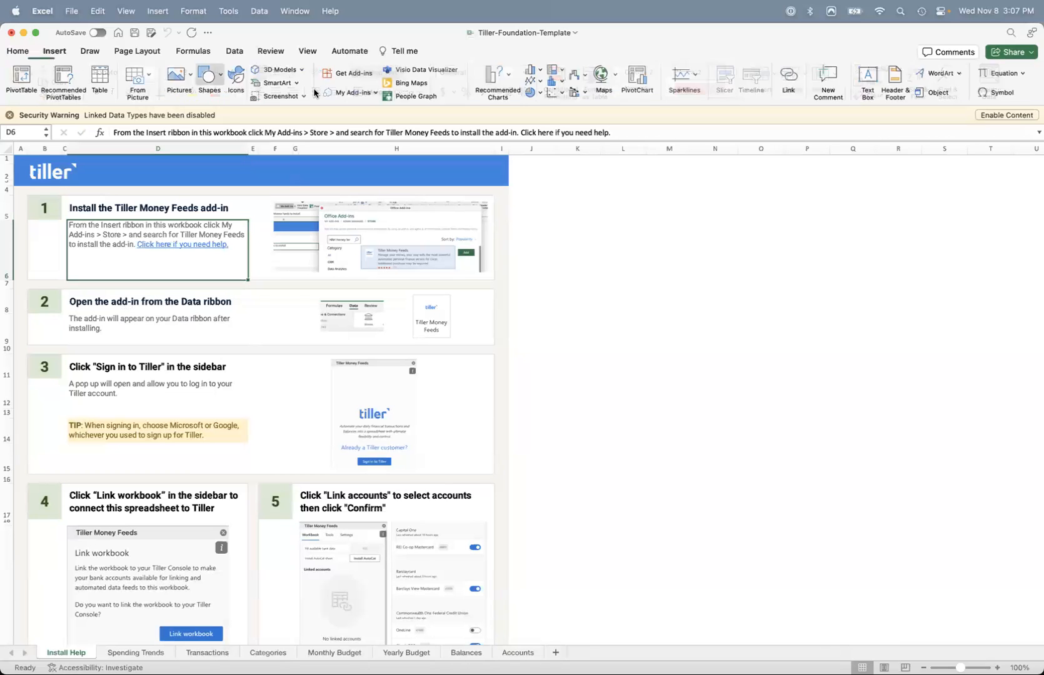
click(350, 94)
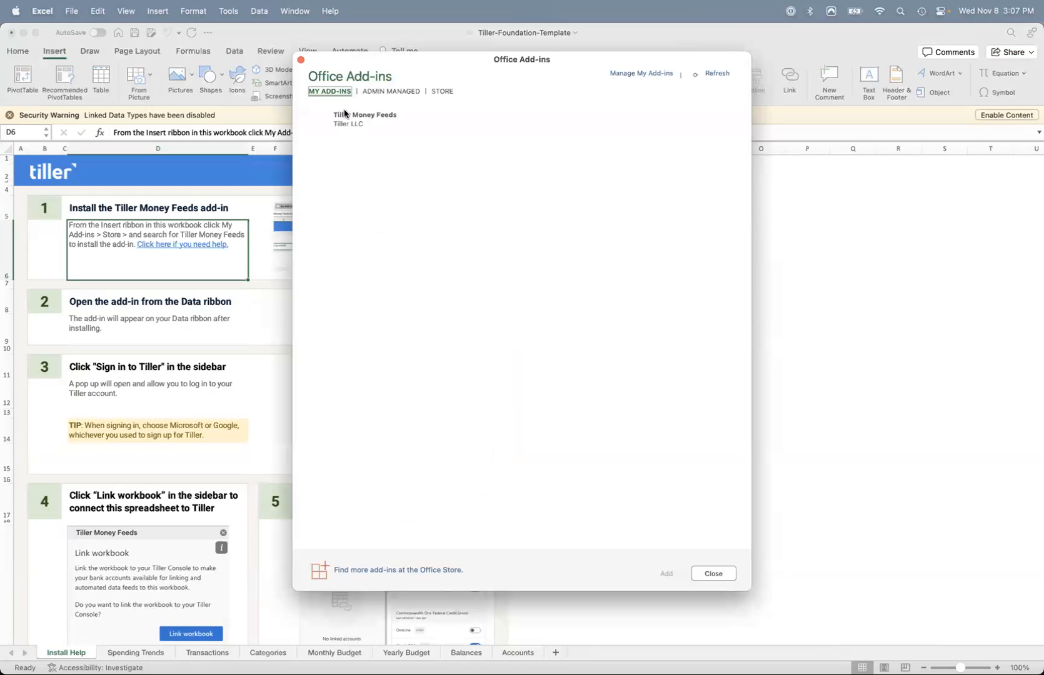
click(450, 94)
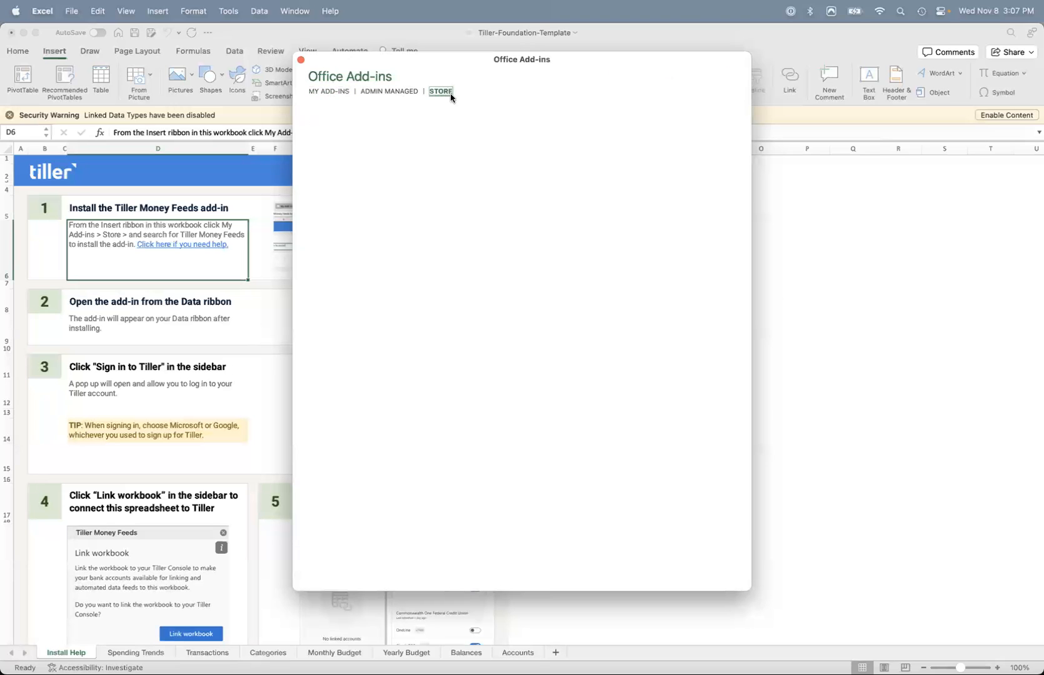
click(359, 143)
text(till)
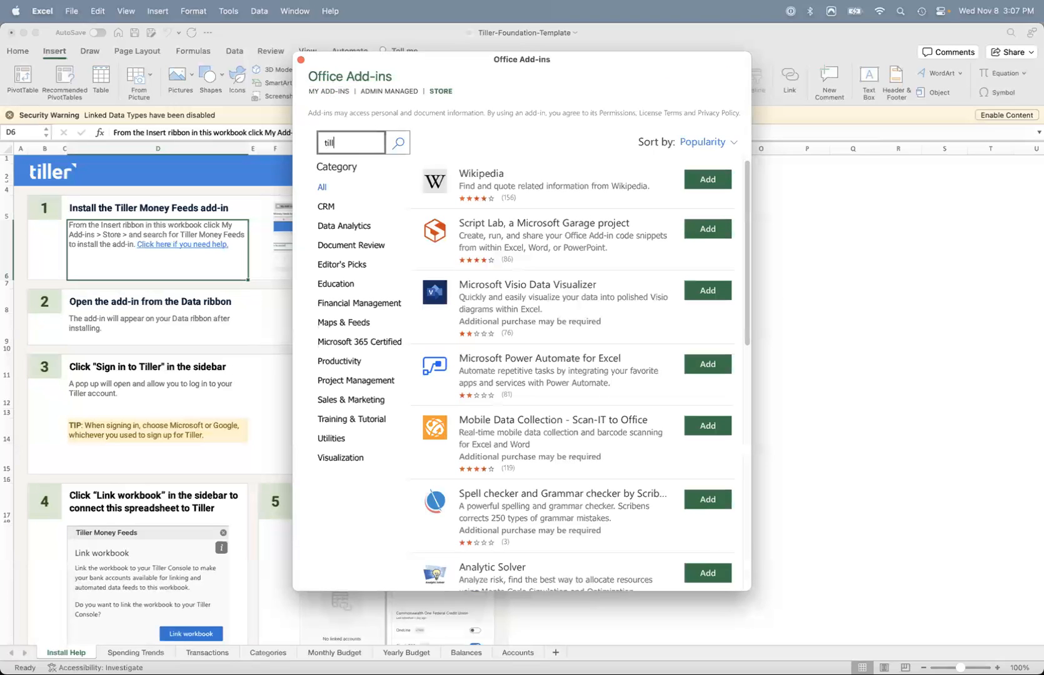
text(er money feeds)
key(Return)
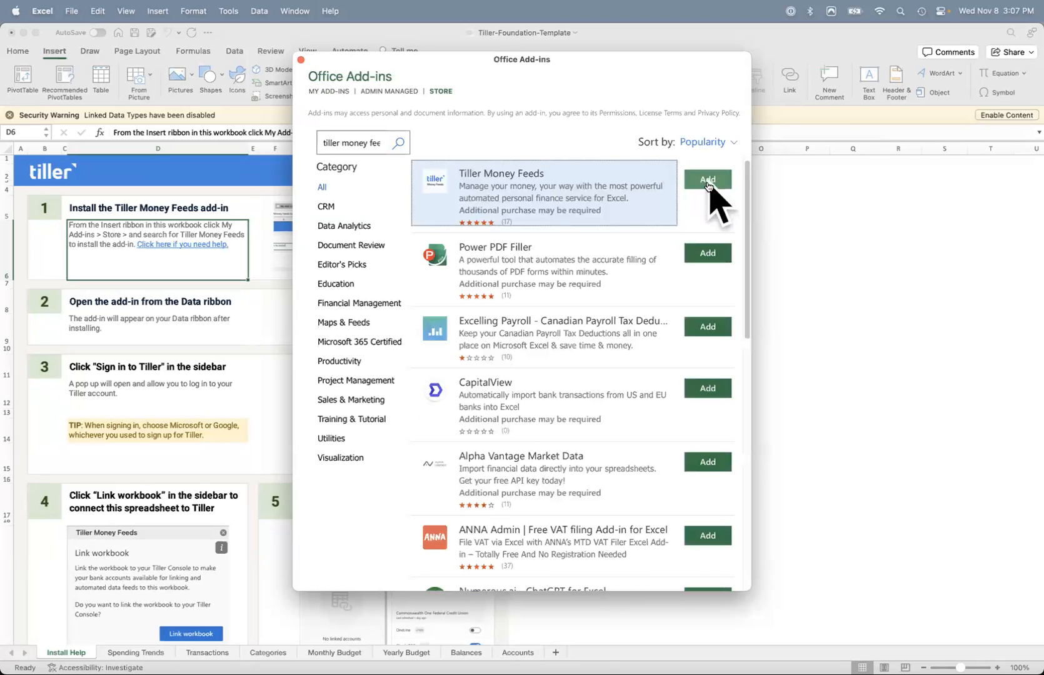
click(300, 60)
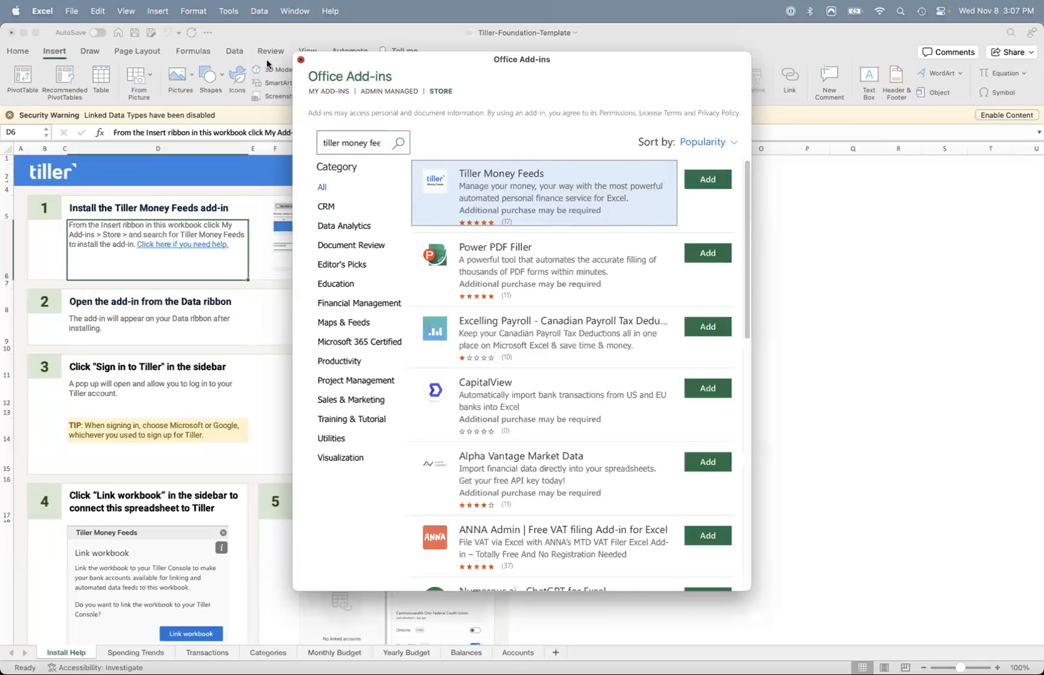
- Open the installed Tiller Money Feeds add-in and sign in to Tiller with the first listed Google account
click(234, 50)
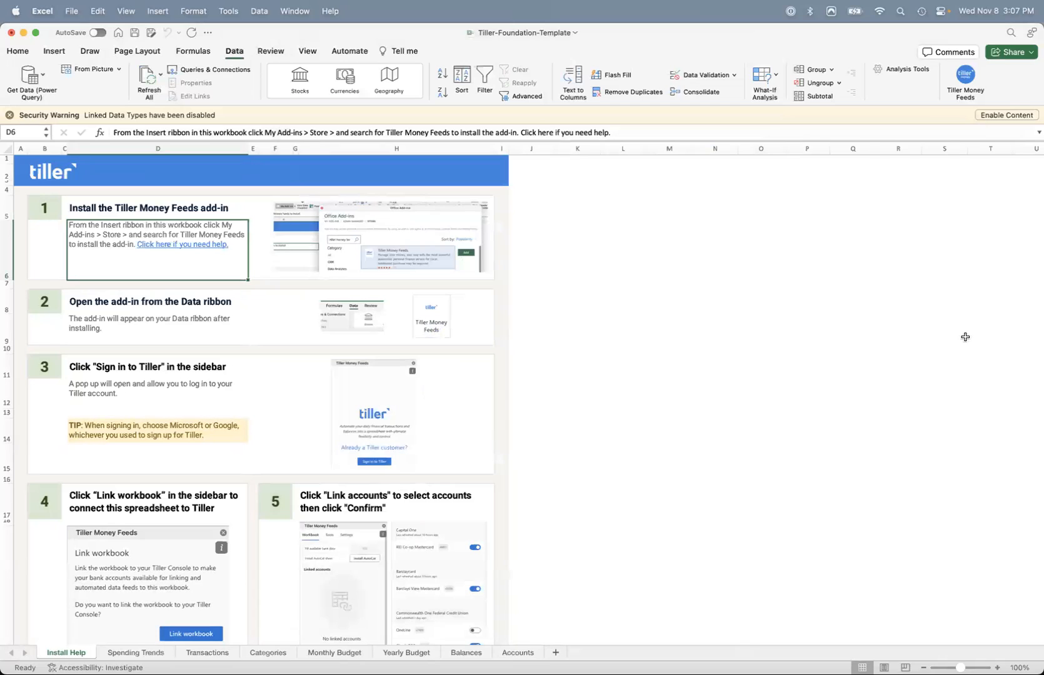
click(965, 75)
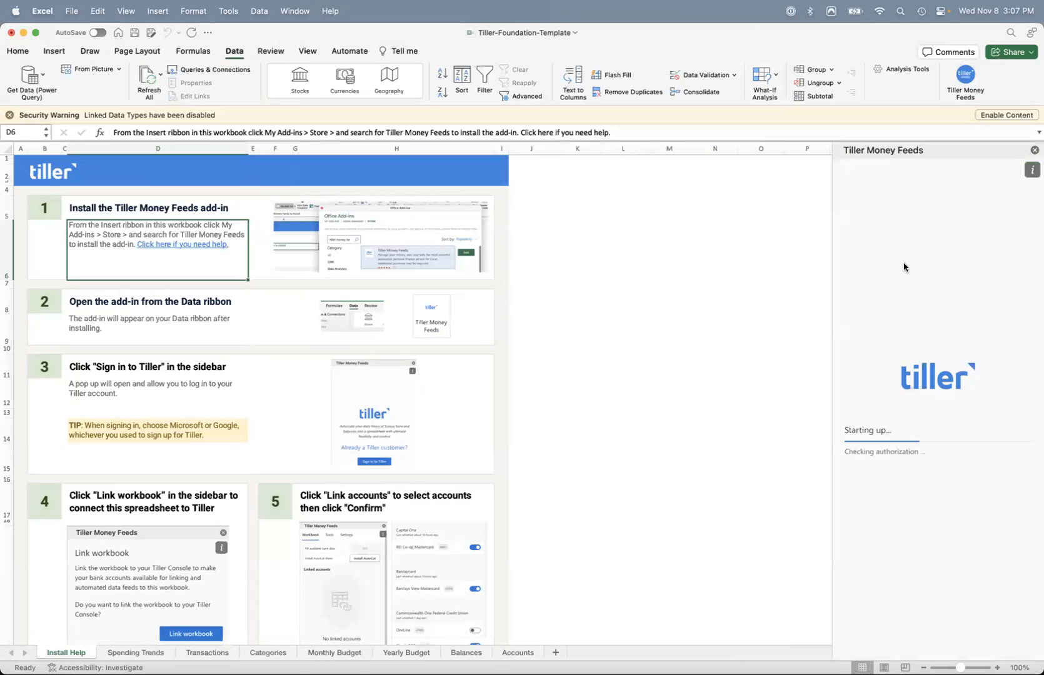
click(929, 393)
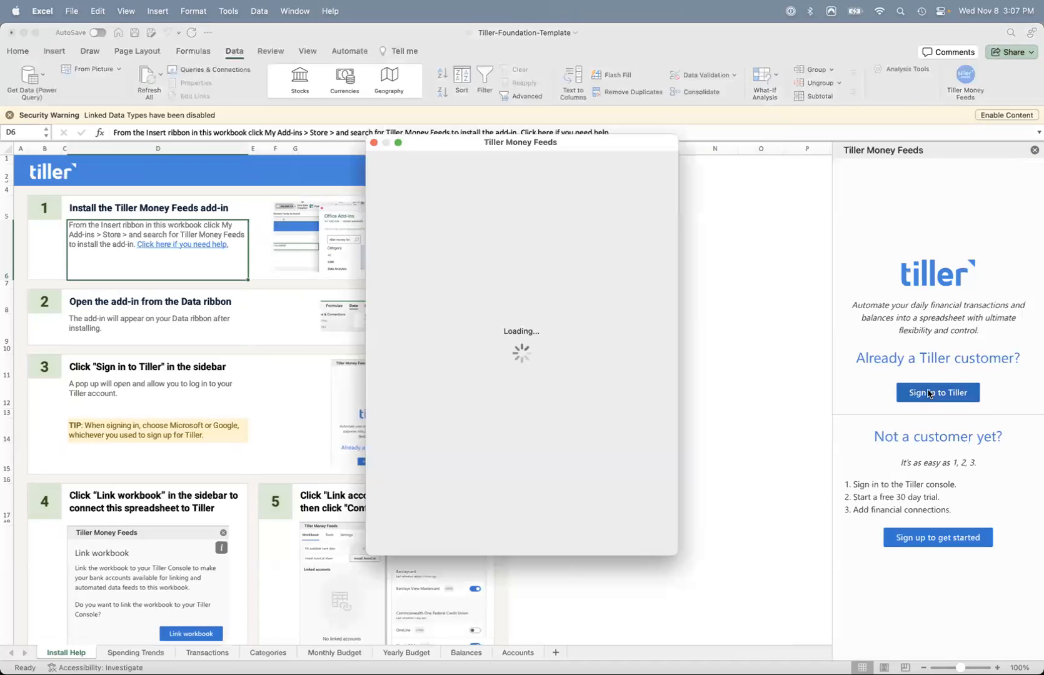
click(512, 339)
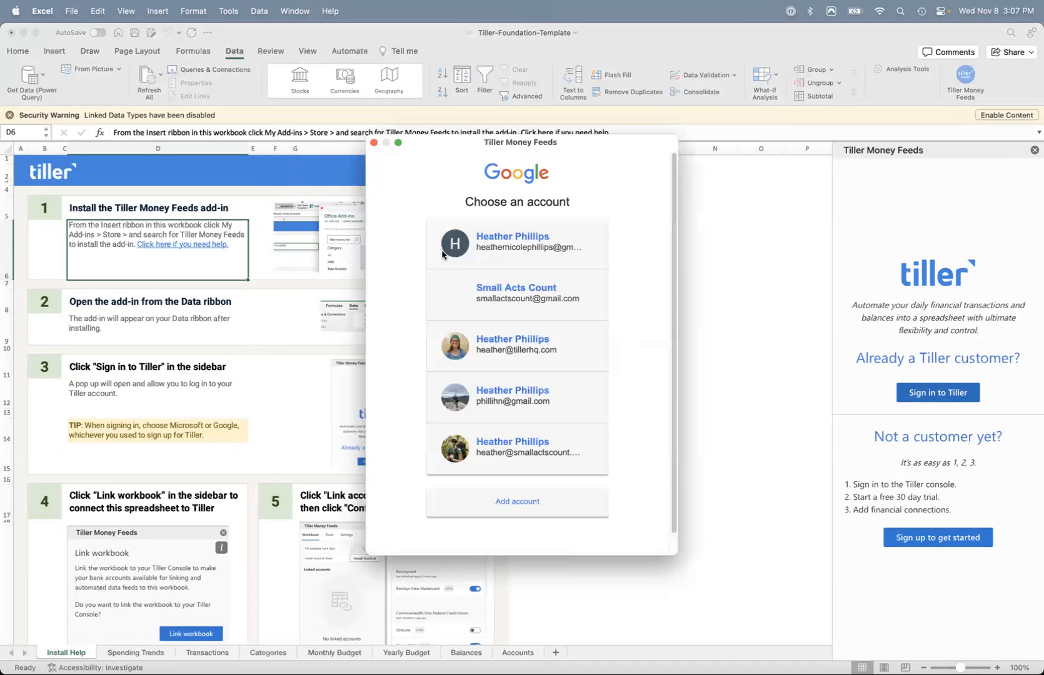
click(496, 250)
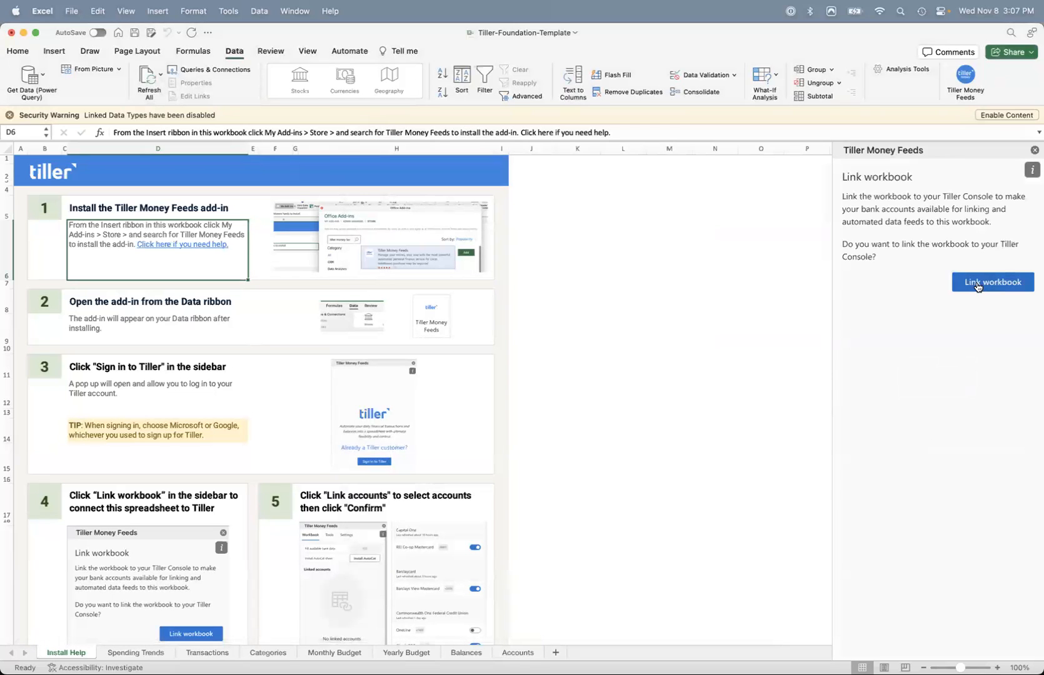
- Link the workbook to the Tiller Console and link only the REI Co-op Mastercard account to it
click(978, 285)
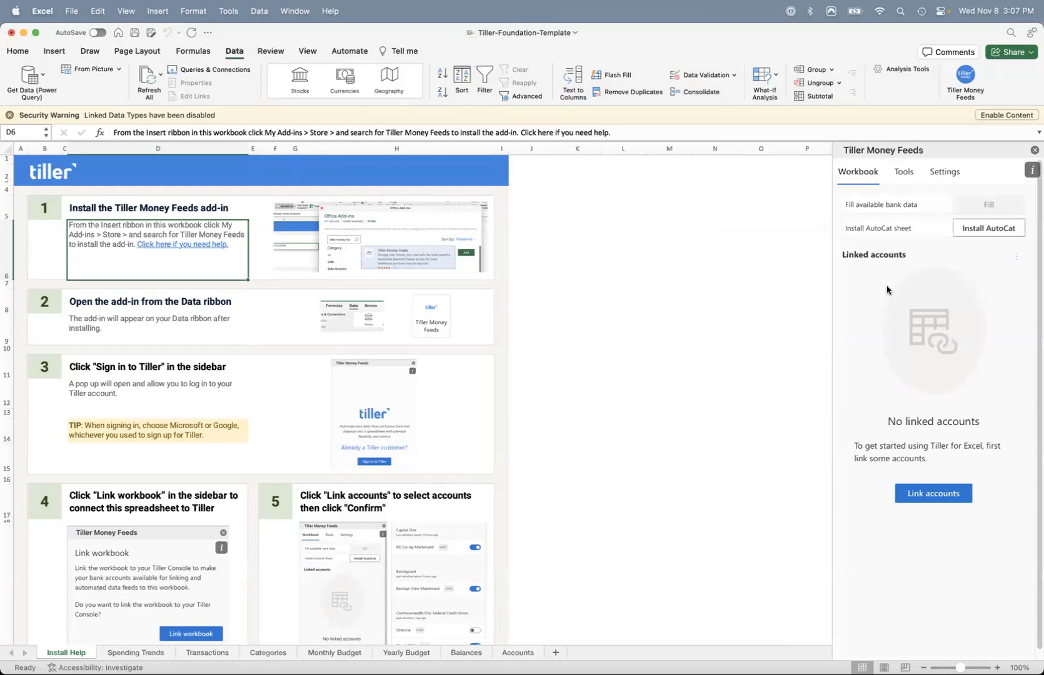
click(937, 494)
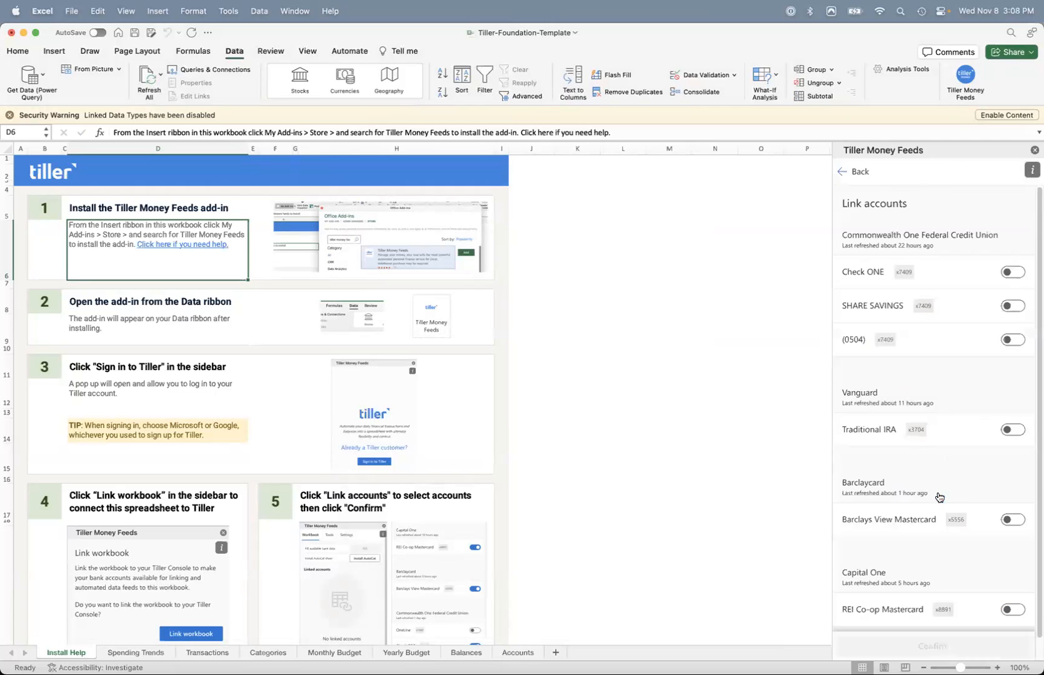
scroll(968, 353, down, 1)
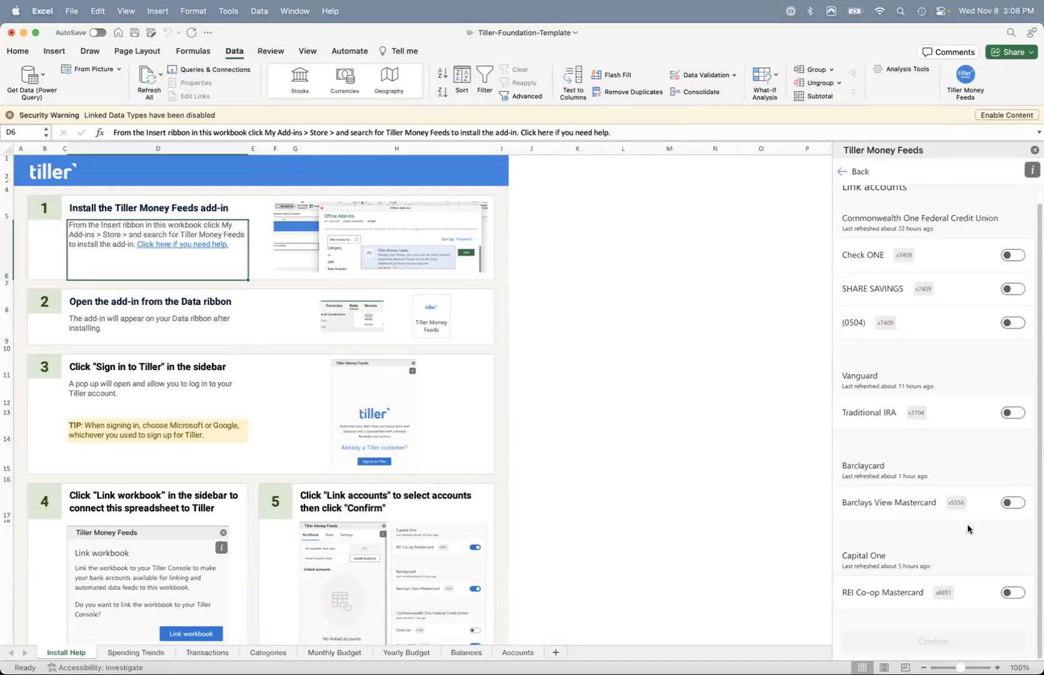
click(1011, 592)
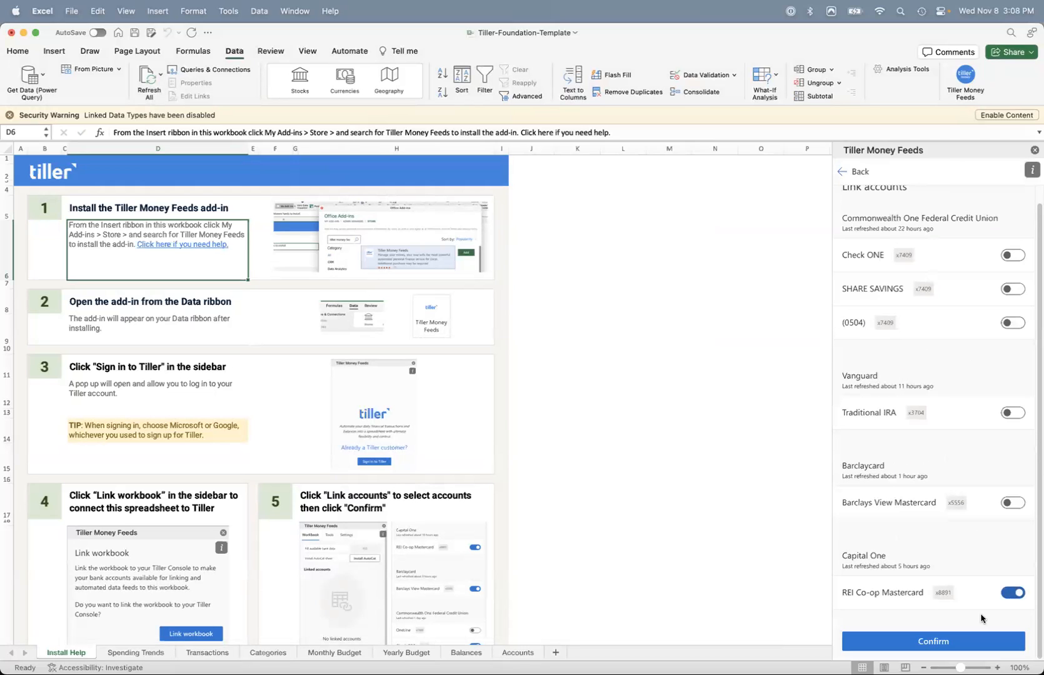
click(954, 644)
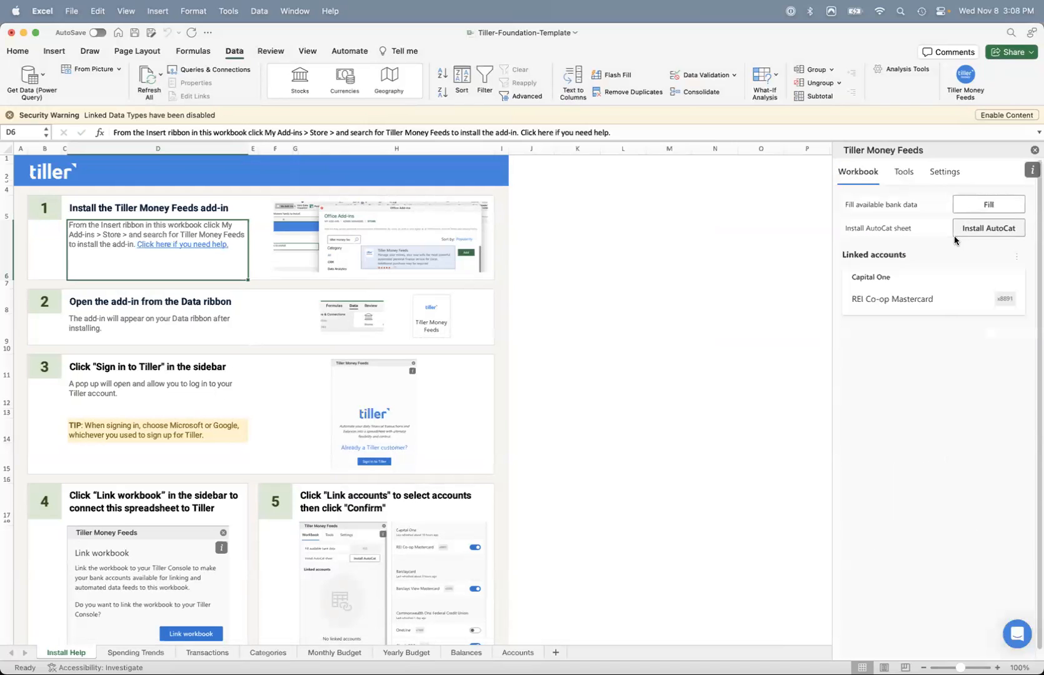
- Fill the workbook with the available bank data and review the imported rows on the Transactions sheet
click(986, 205)
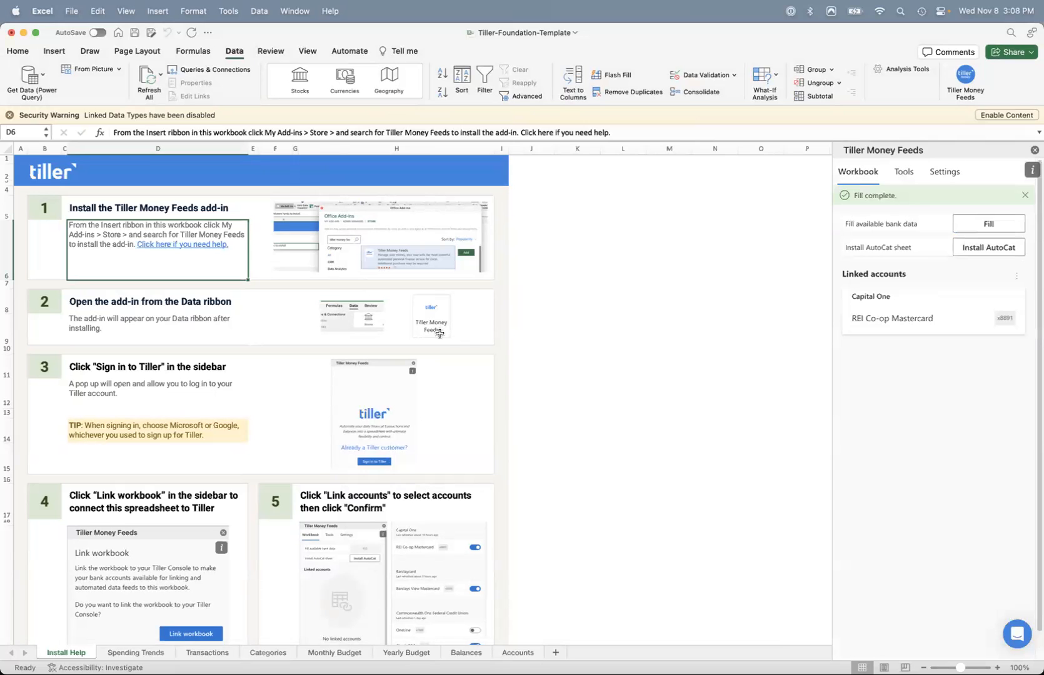
click(200, 653)
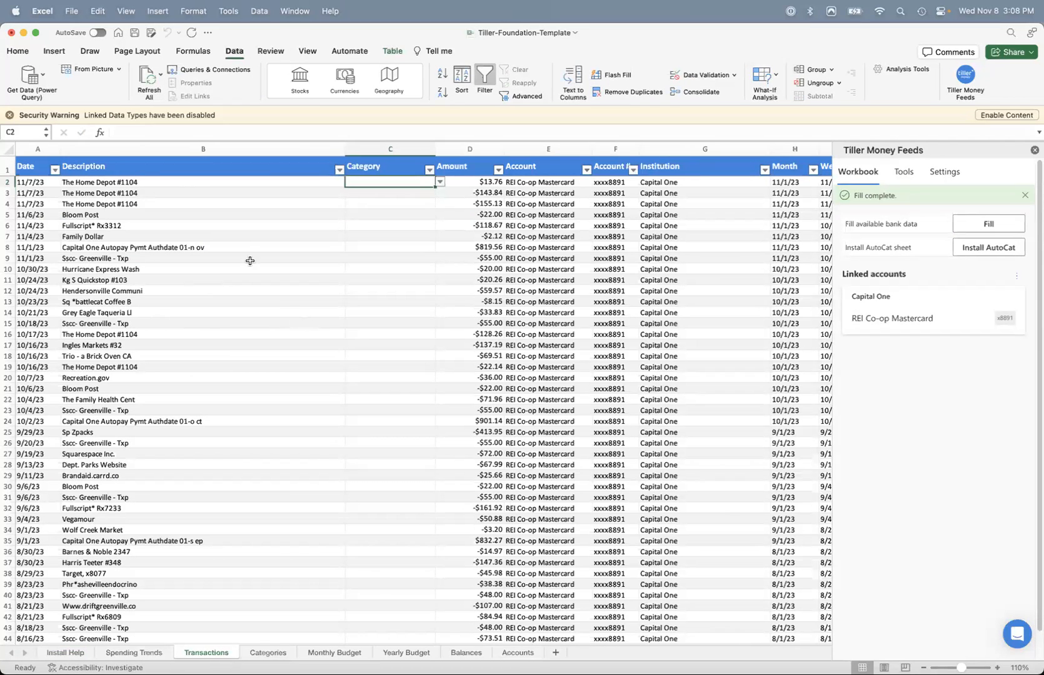
scroll(108, 342, down, 6)
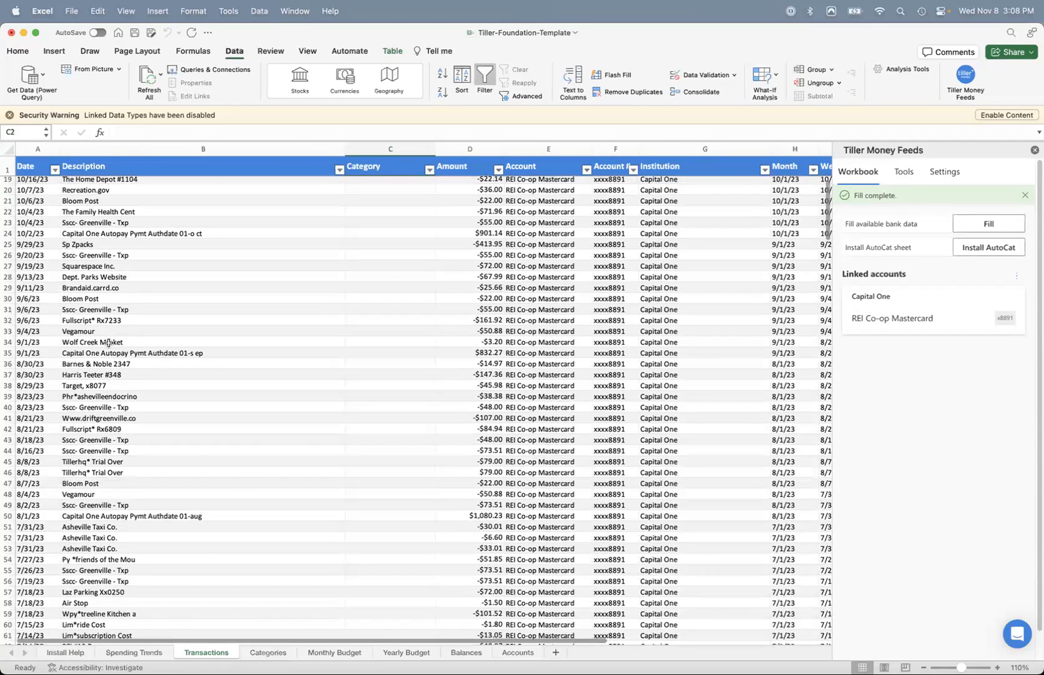
scroll(108, 342, down, 14)
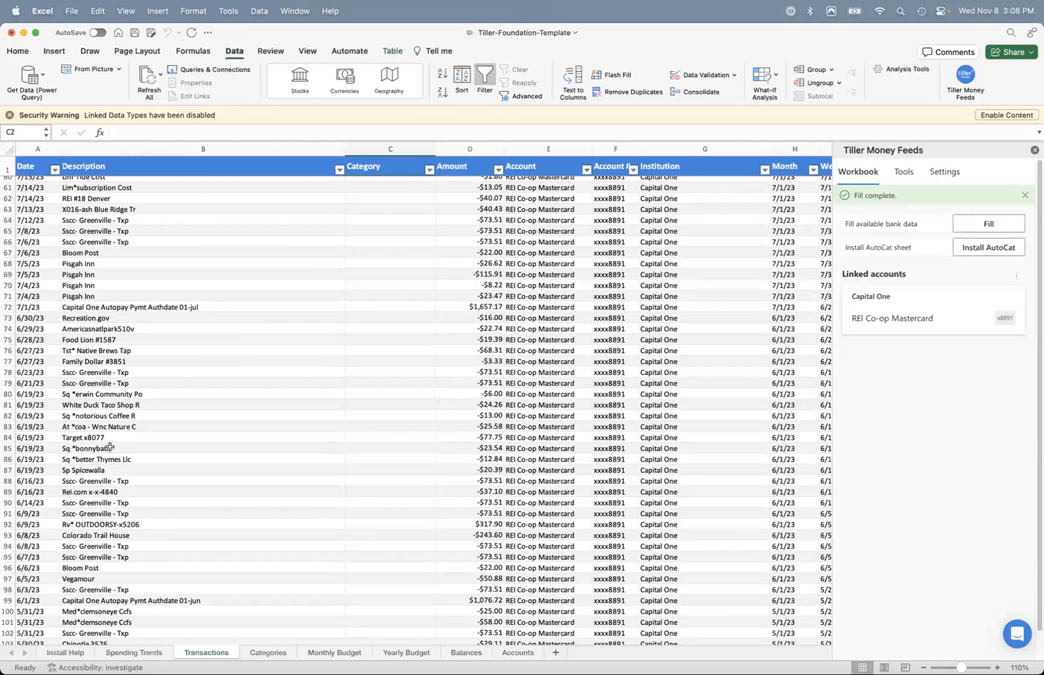
scroll(109, 446, up, 15)
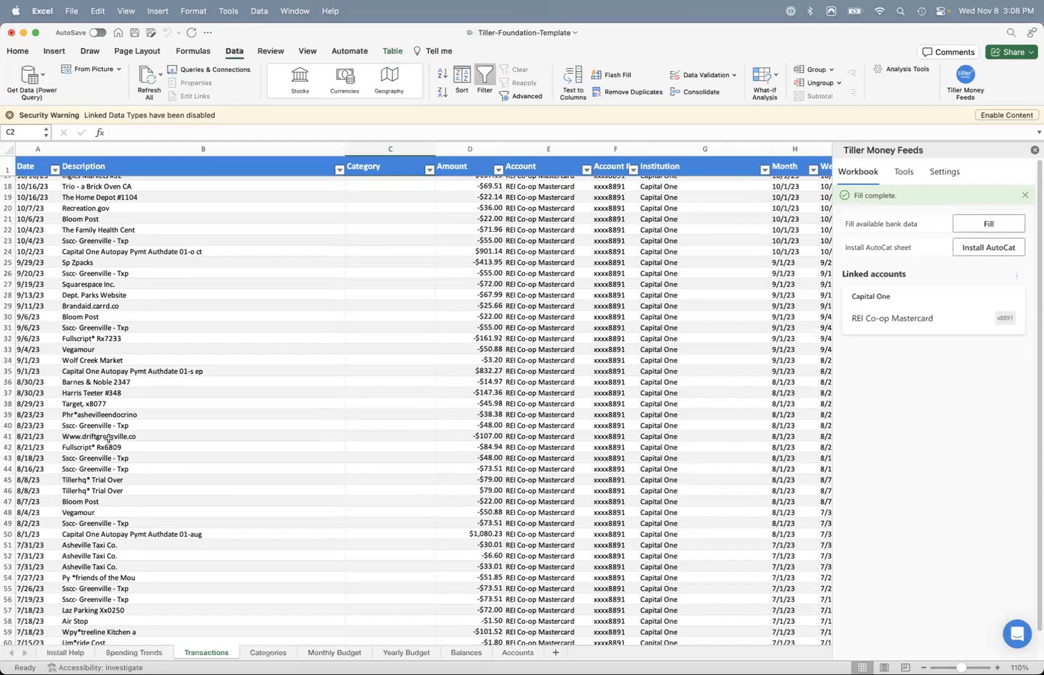
scroll(108, 438, up, 5)
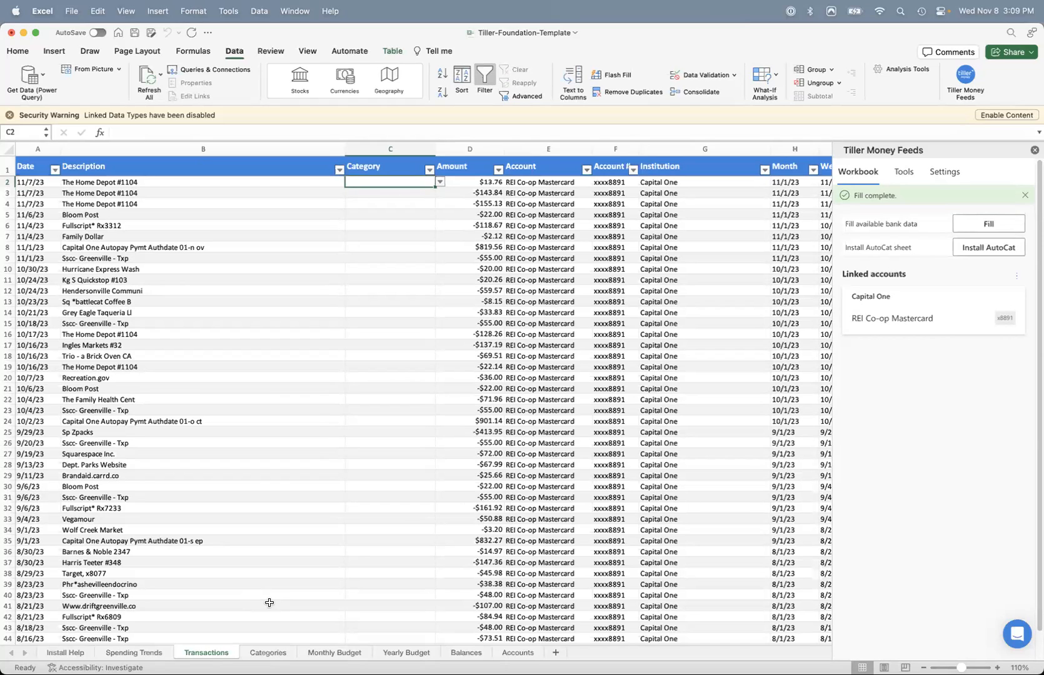
click(38, 183)
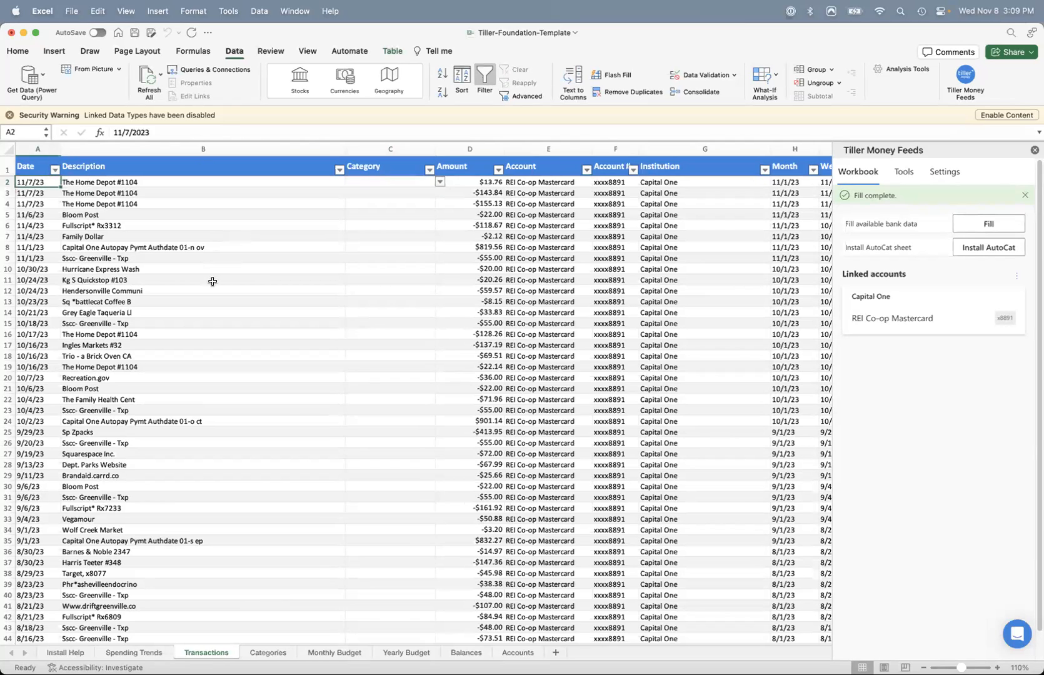
- Switch to Chrome, close the add-ins screenshot and help article pages, and view the Transactions sheet in the Google Sheets Tiller Foundation Template
mouse_move(460, 672)
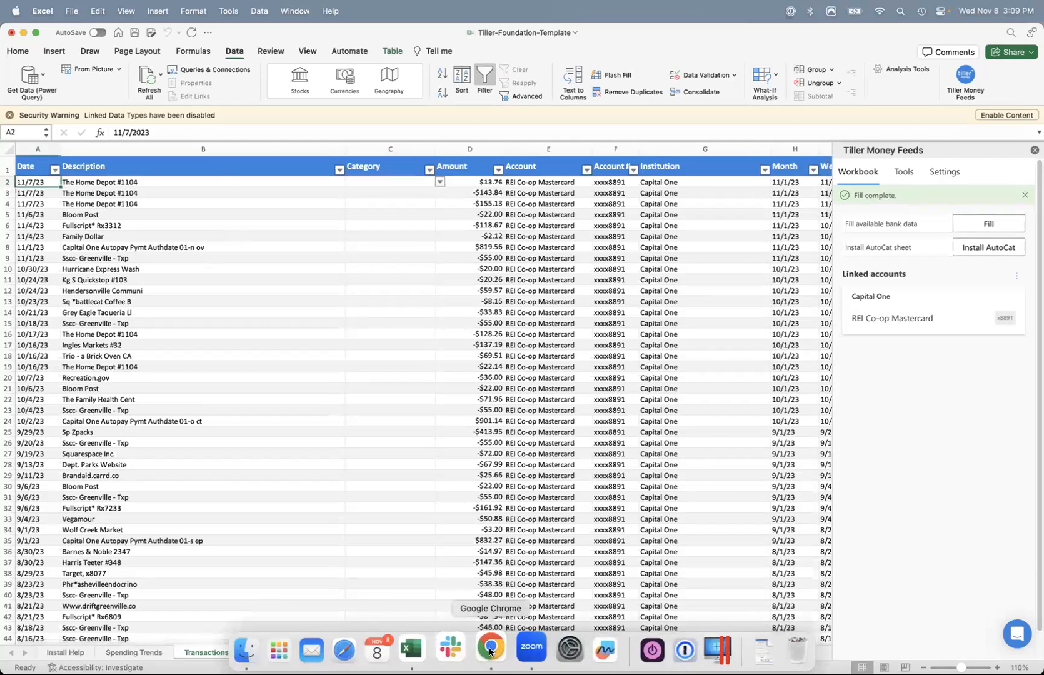
click(498, 650)
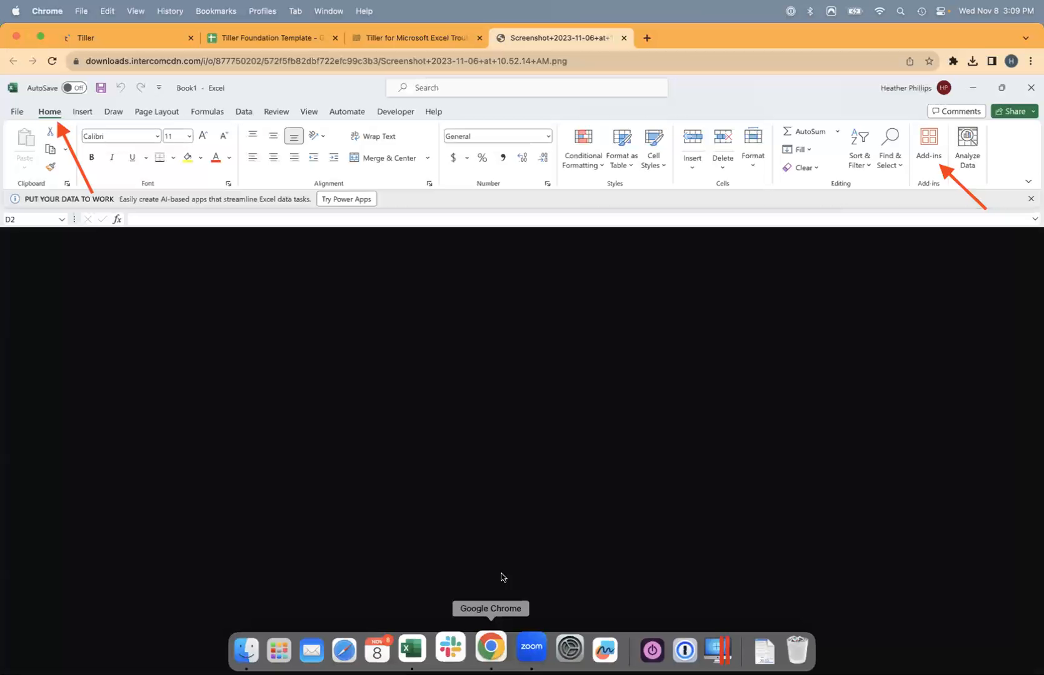
click(624, 37)
click(479, 38)
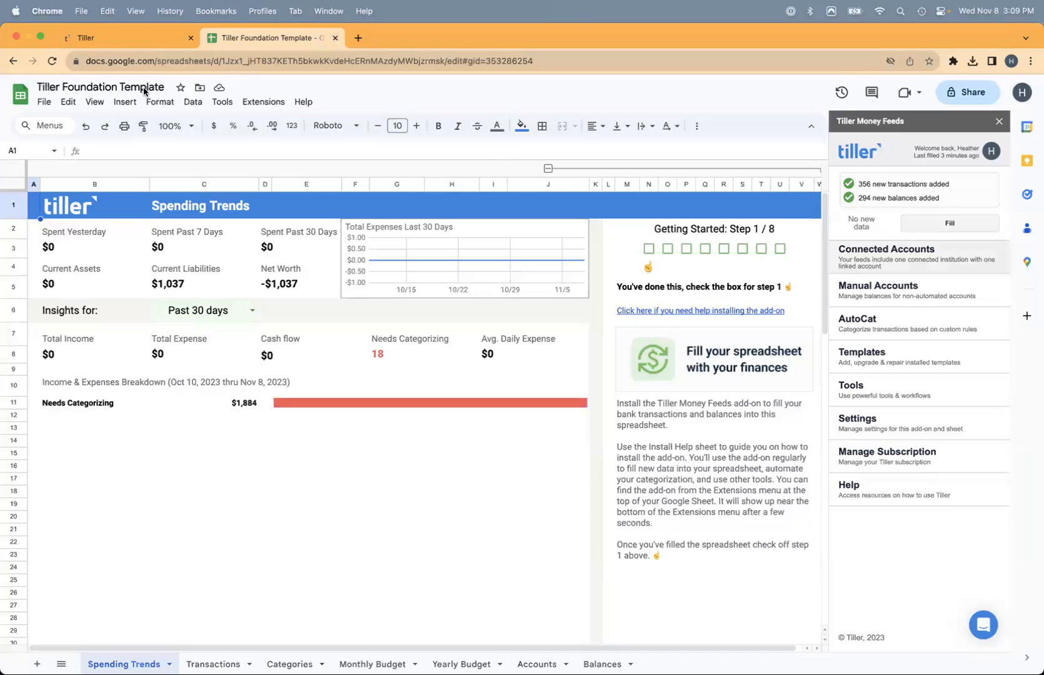
click(212, 664)
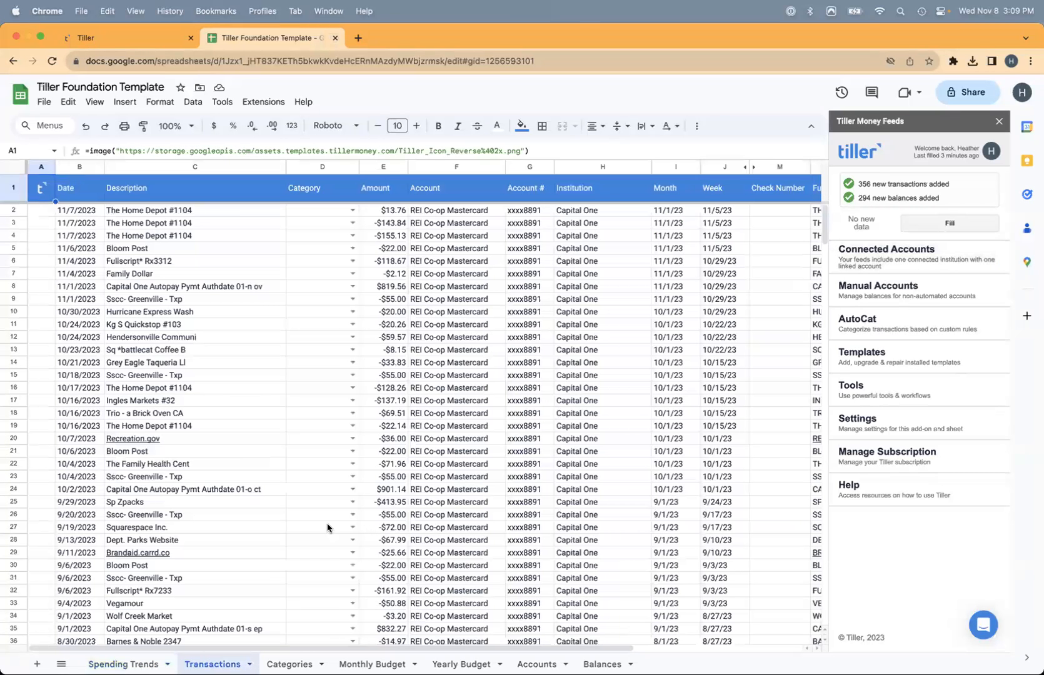
mouse_move(214, 448)
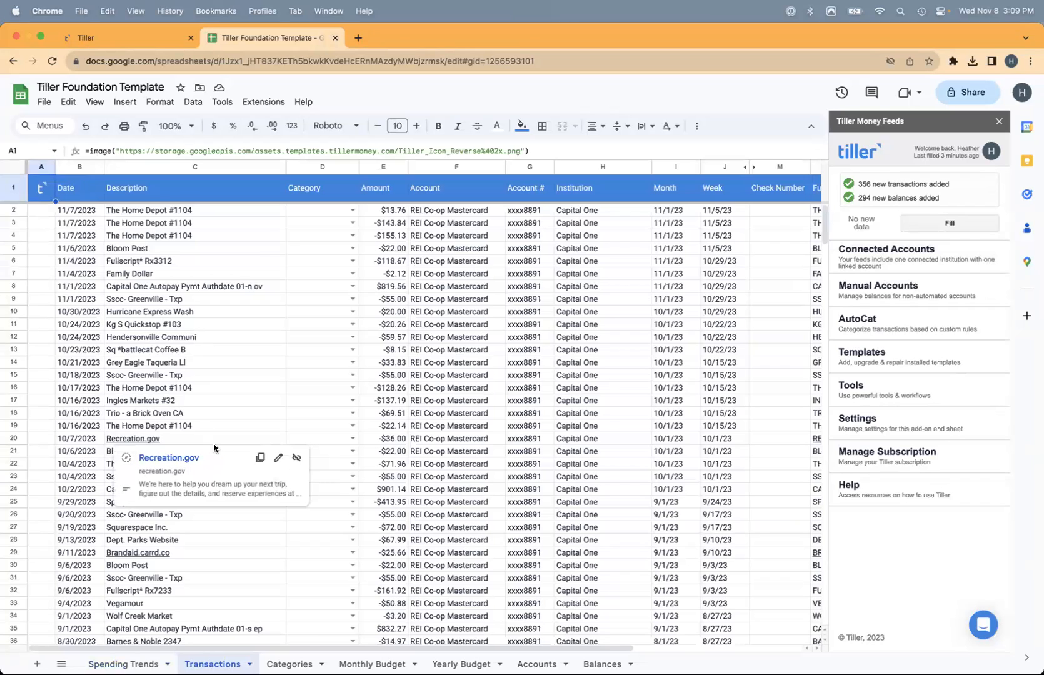
click(226, 225)
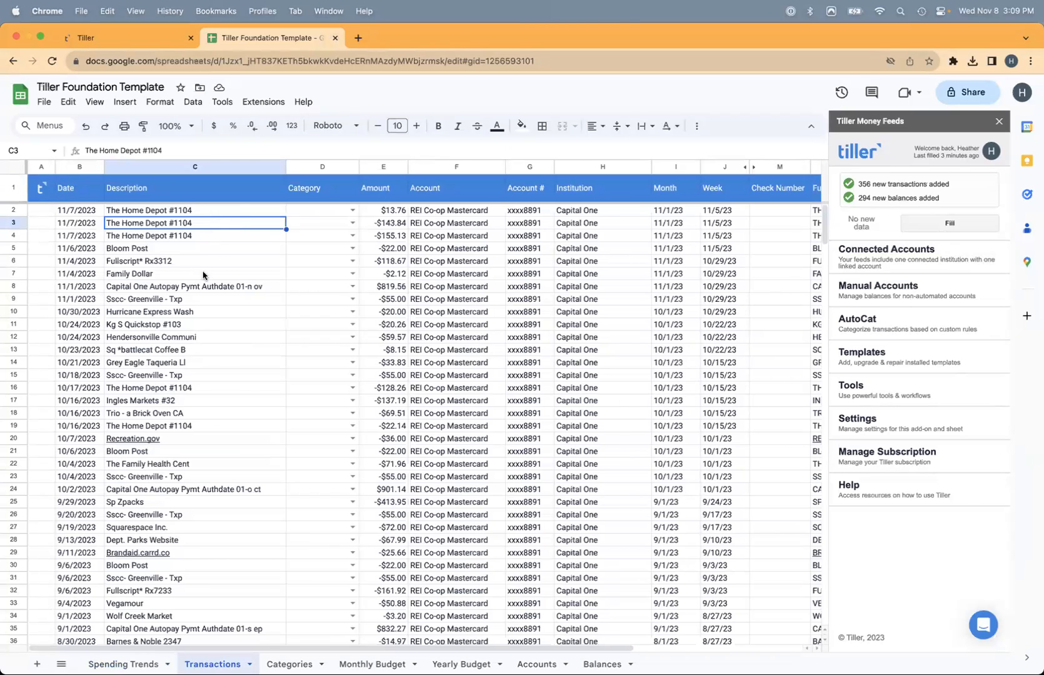
- View the Needs Categorizing figure on the Spending Trends sheet and check off Getting Started step 1
click(123, 663)
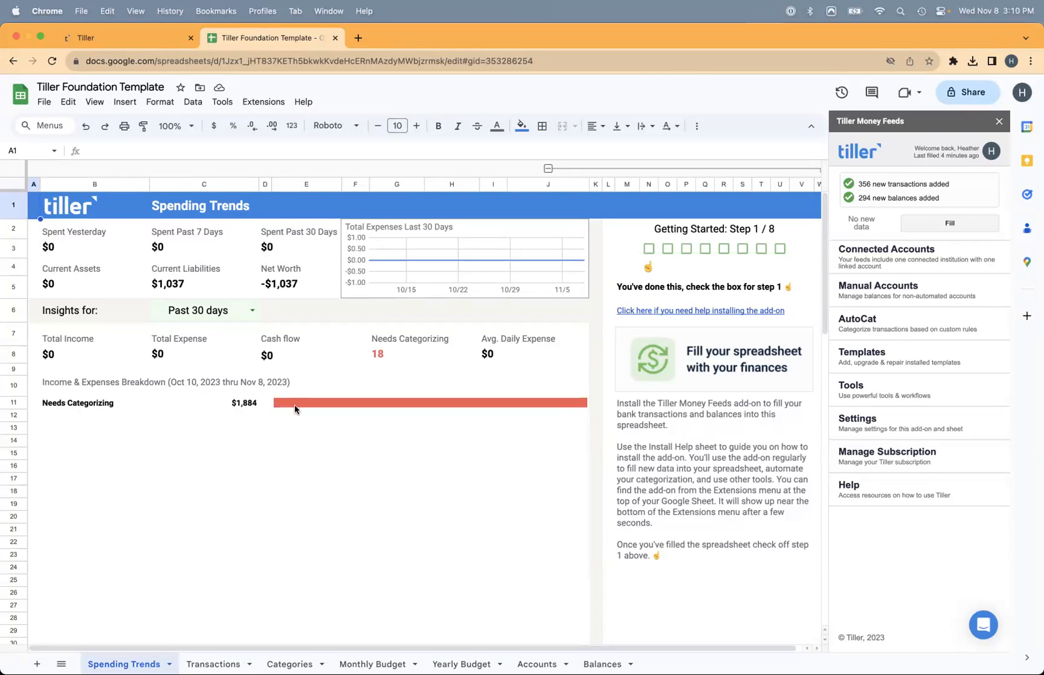
click(251, 310)
click(408, 354)
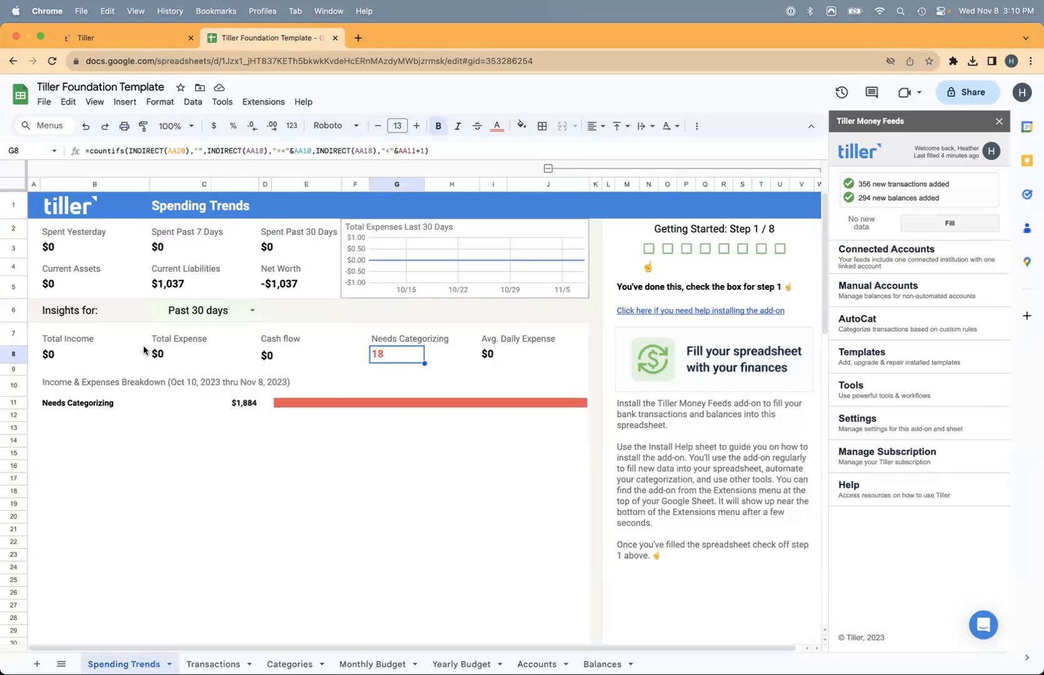
click(648, 250)
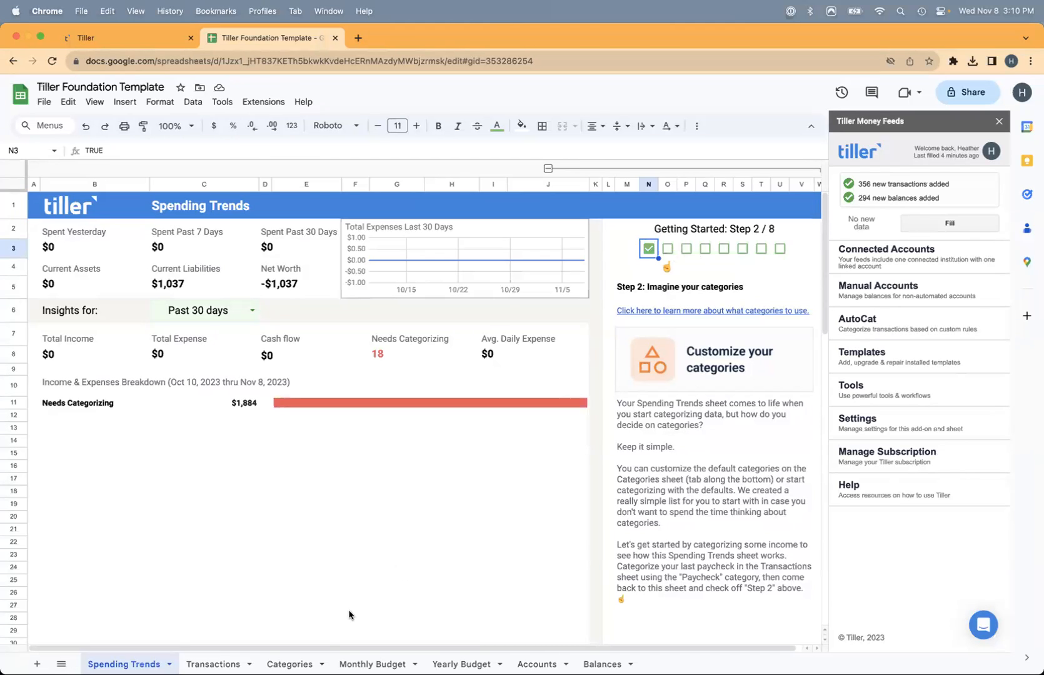
- Rename the Phone category as Cell Phone on the Categories sheet
click(289, 664)
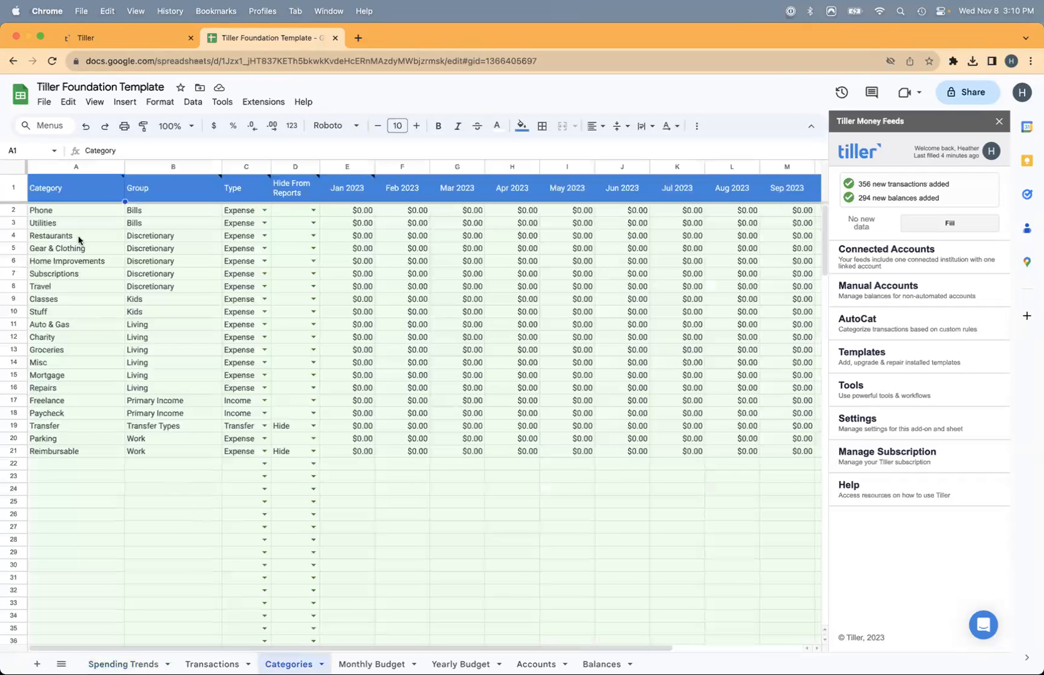
drag(68, 213, 74, 455)
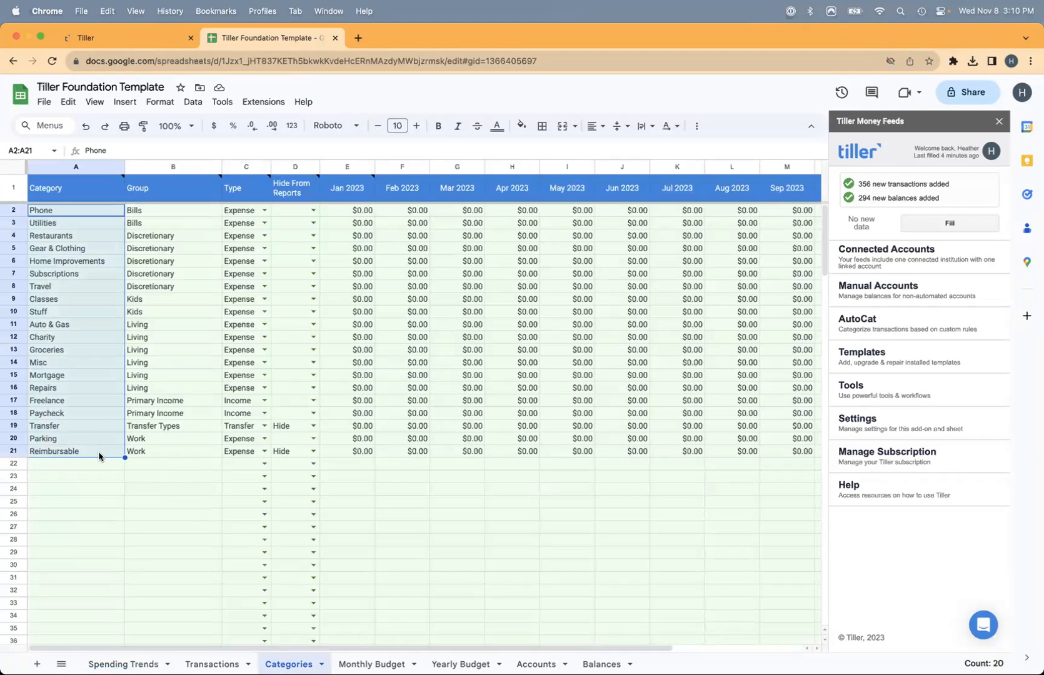
click(93, 214)
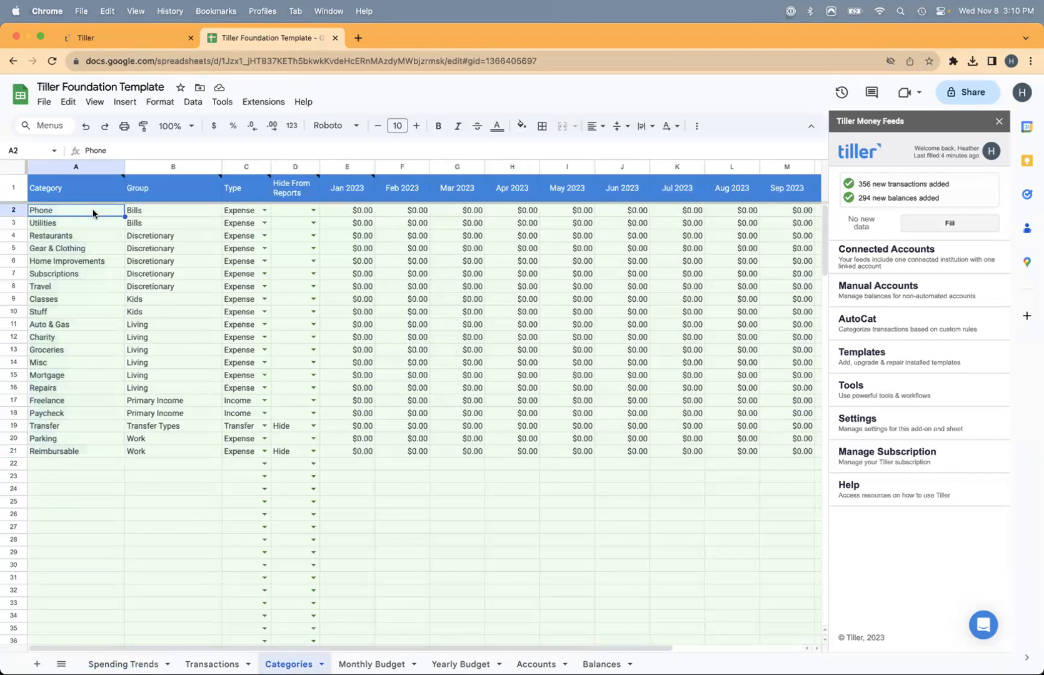
text(Cell)
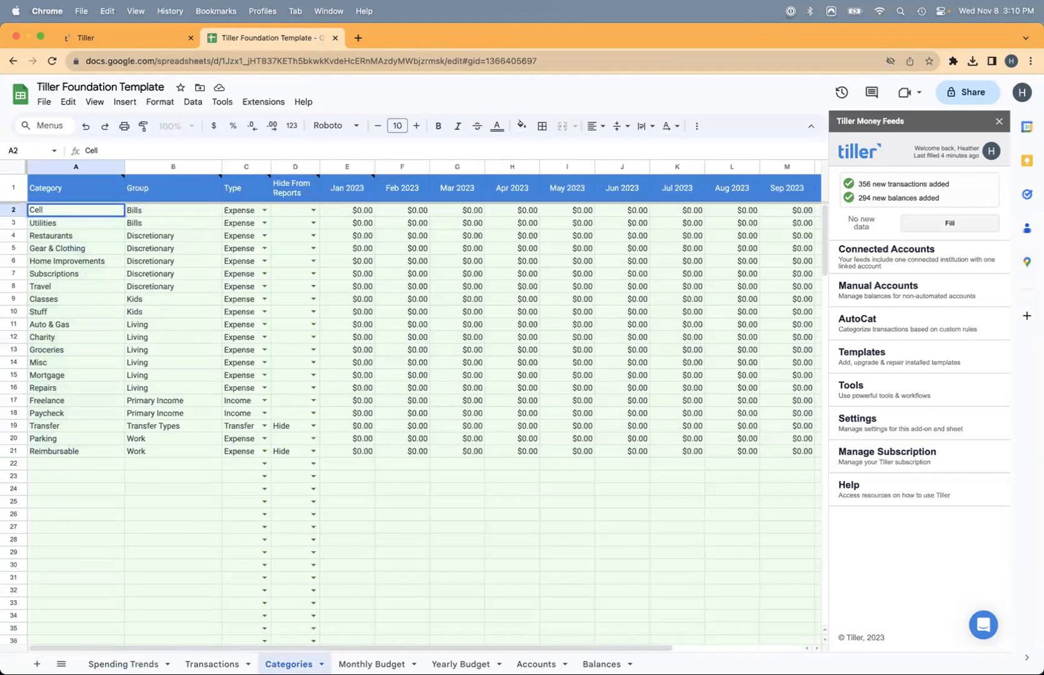
text( Phone)
key(Return)
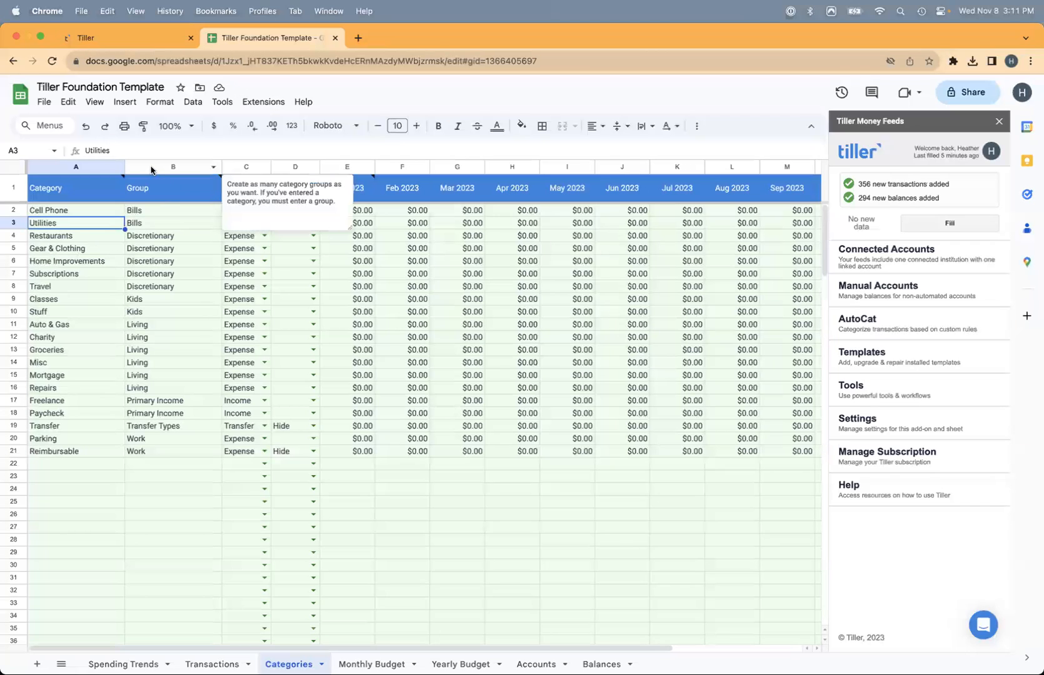
- Examine the groups and types of the Bills and Discretionary categories, including the type options available for Restaurants
click(245, 165)
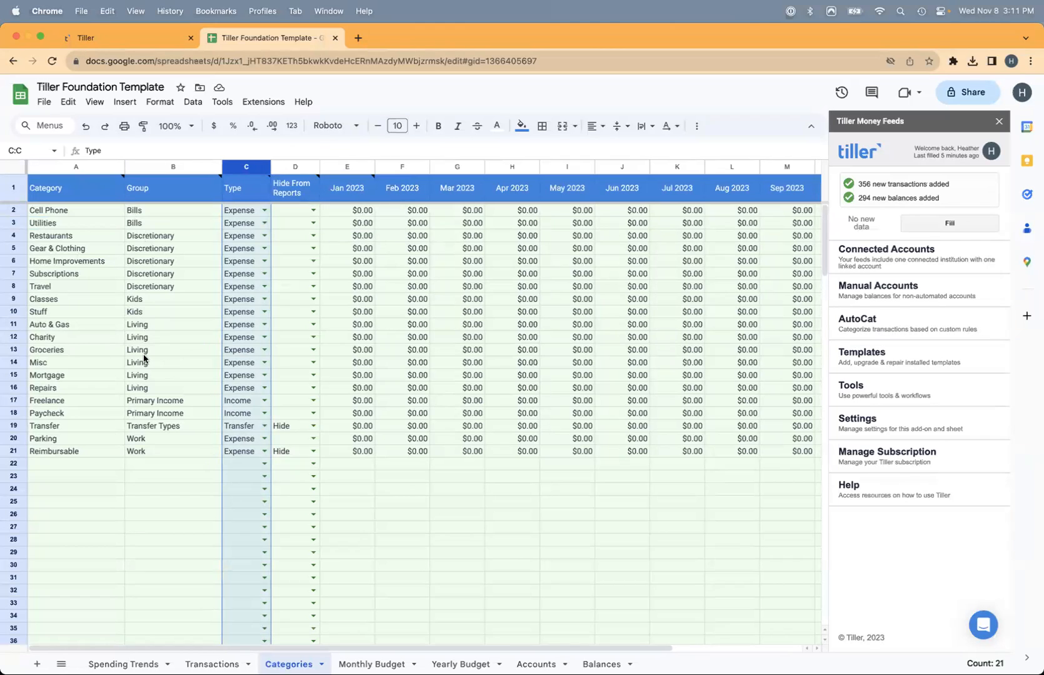
click(137, 211)
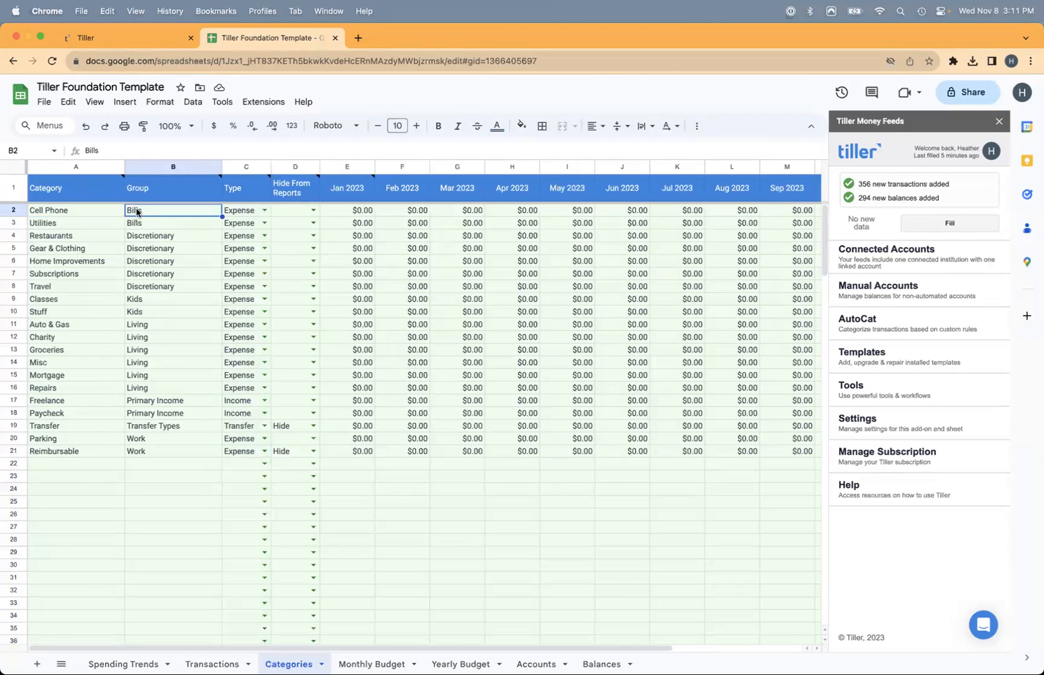
click(85, 211)
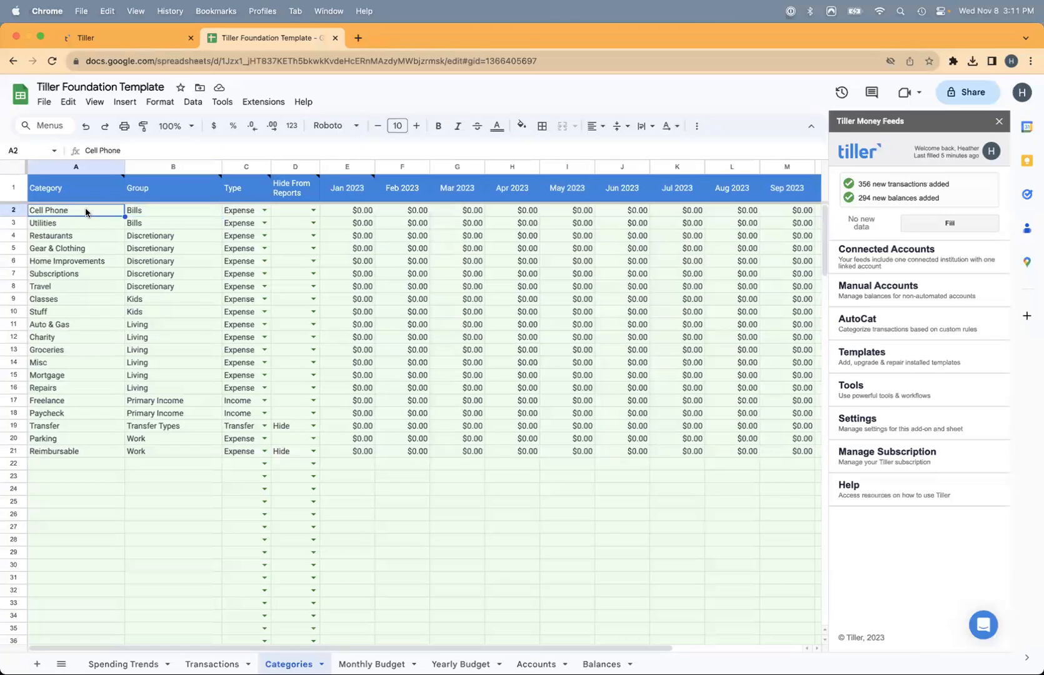
drag(150, 237, 151, 286)
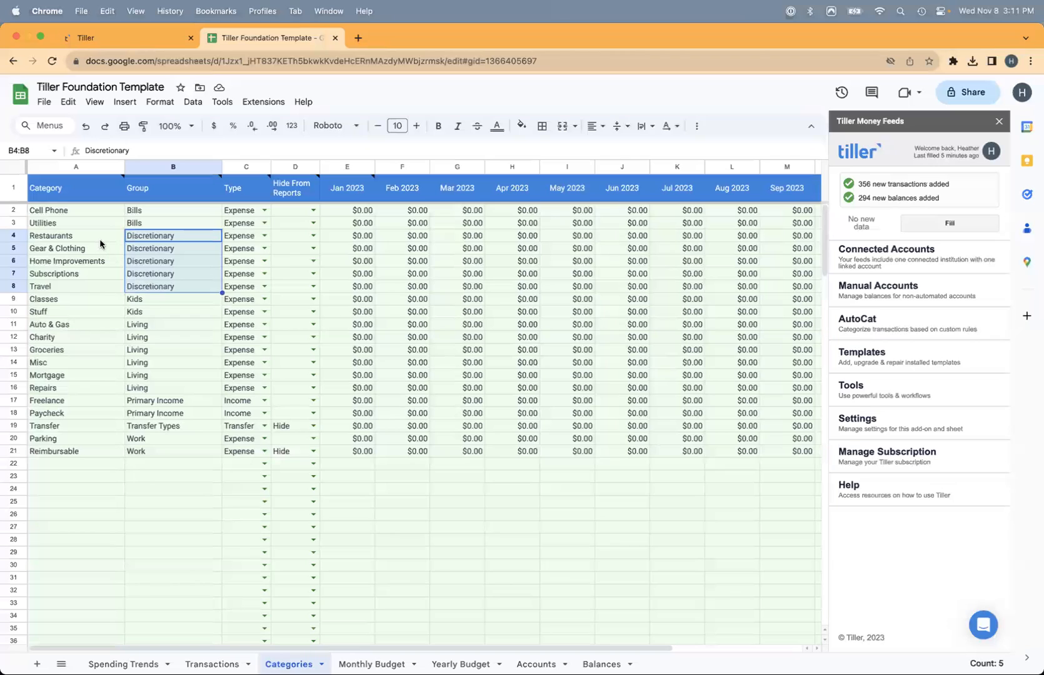
drag(98, 235, 108, 286)
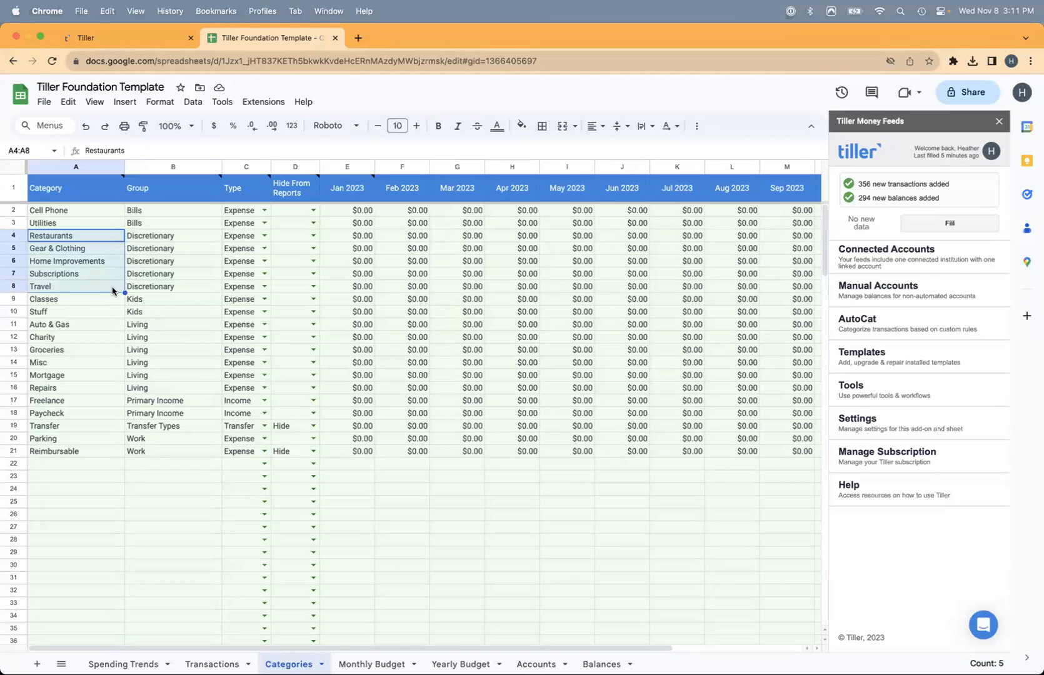
click(264, 236)
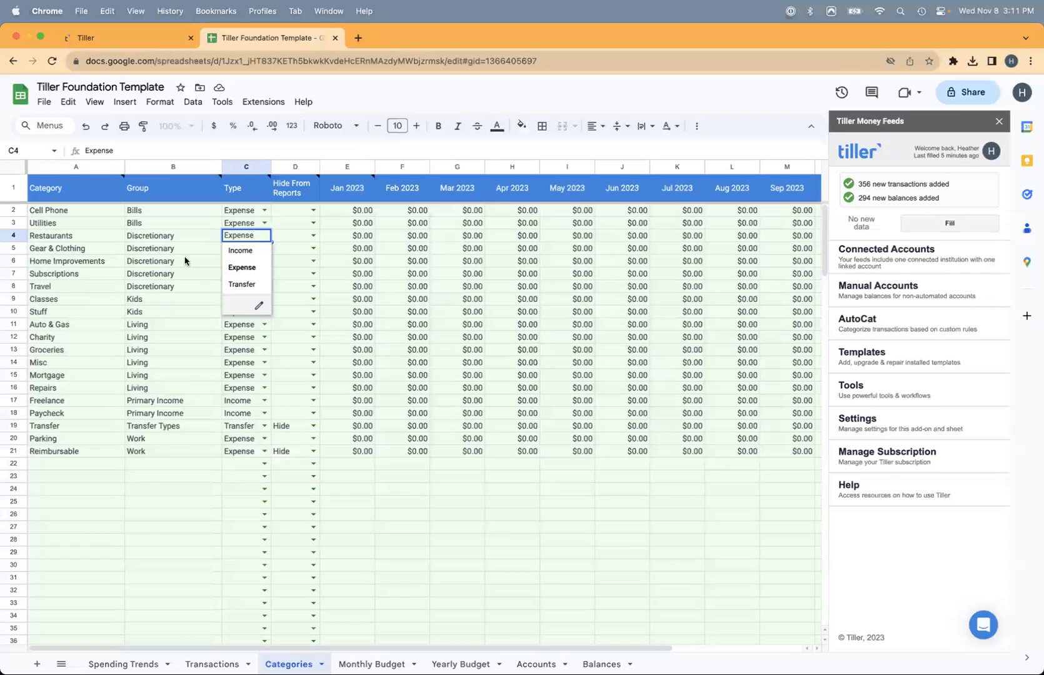
click(166, 236)
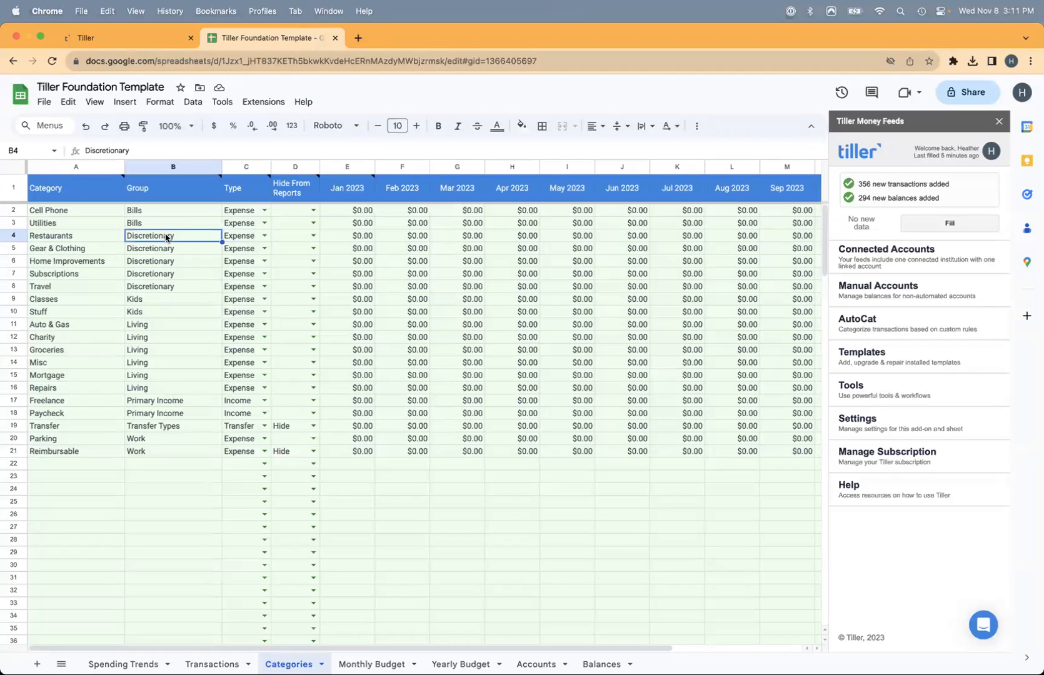
- Examine the Hide From Reports options for Transfer and Mortgage, and view the Spending Trends and Monthly Budget sheets that they affect
click(62, 463)
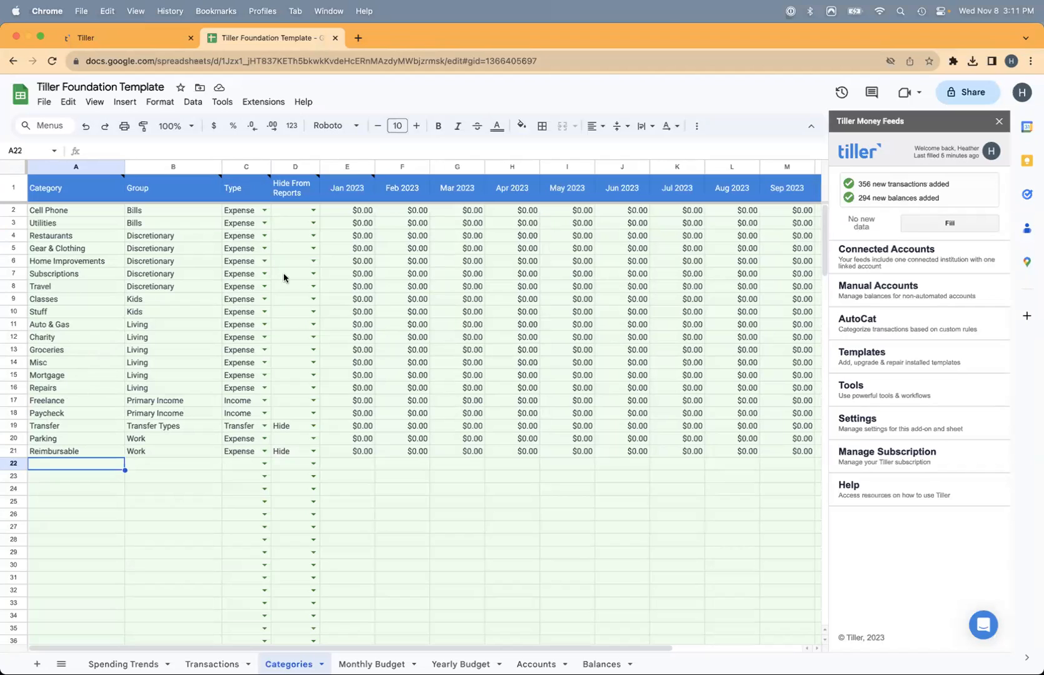
click(313, 426)
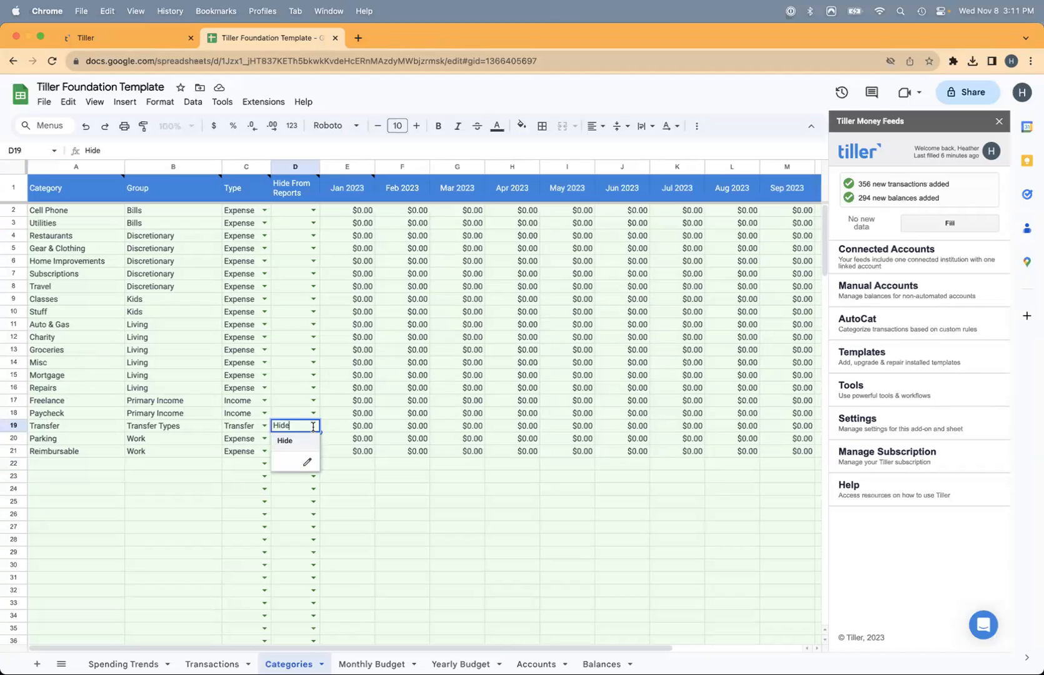
click(240, 429)
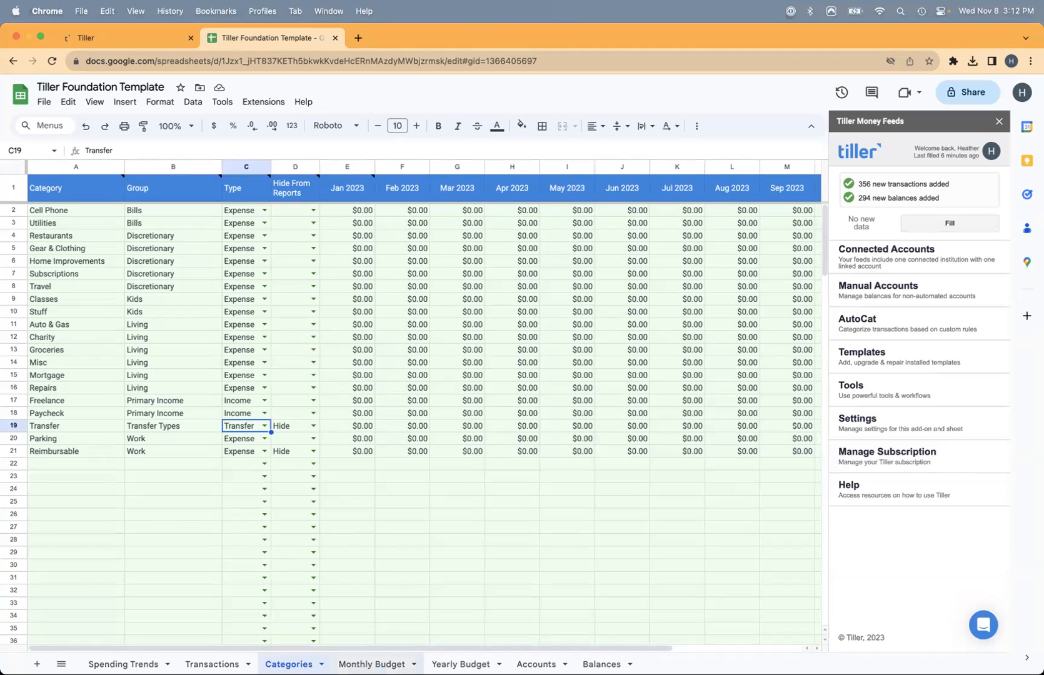
click(124, 664)
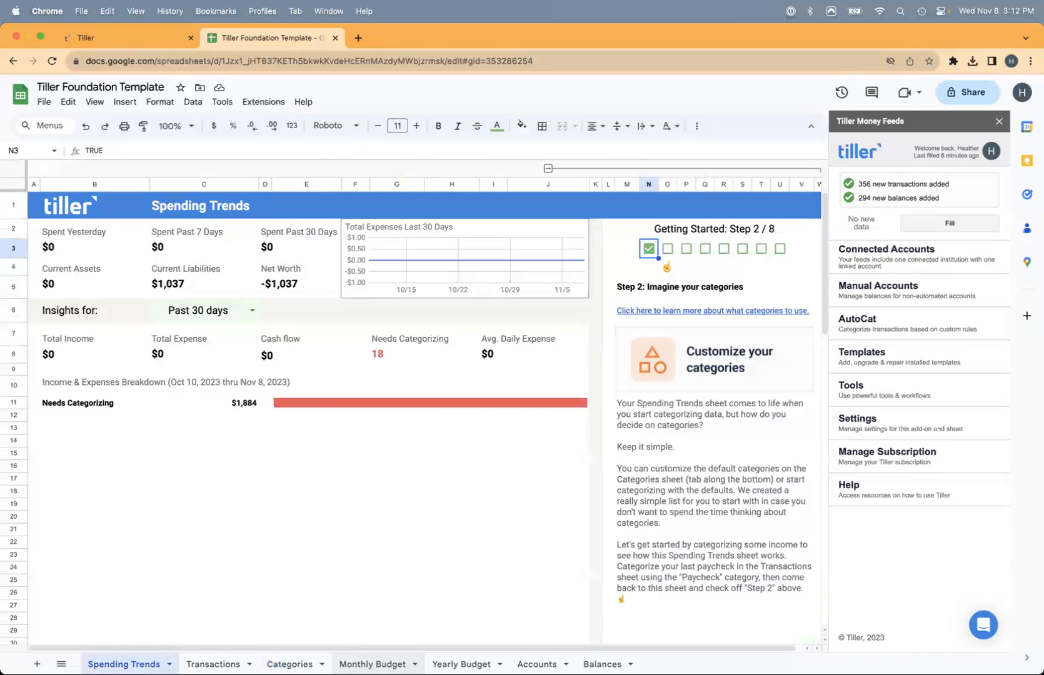
click(372, 664)
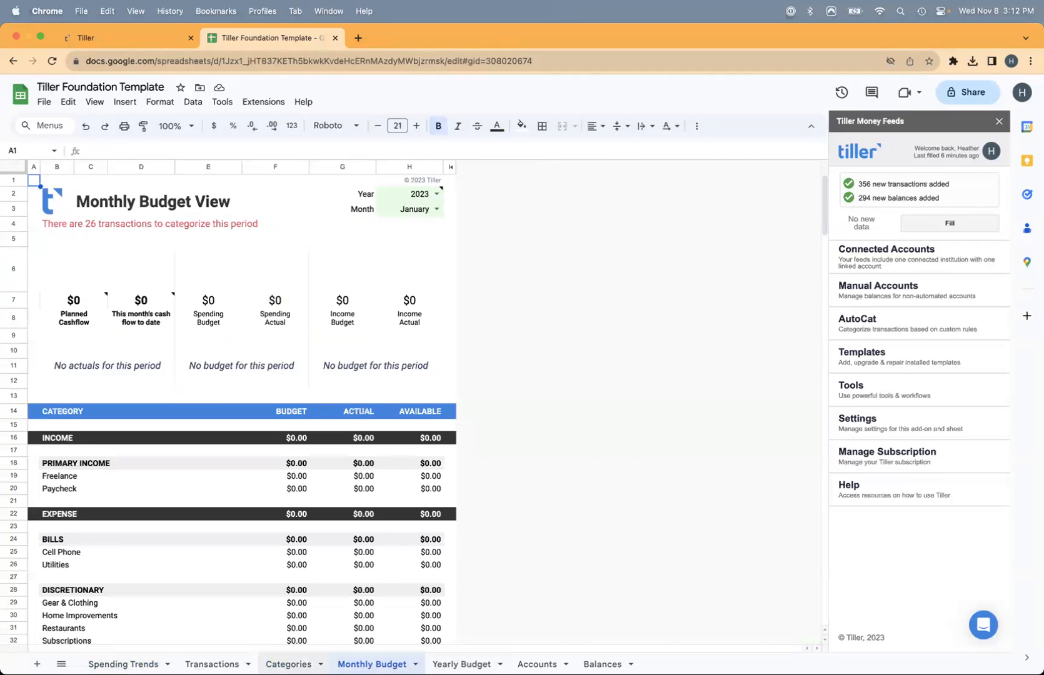
click(289, 664)
click(313, 375)
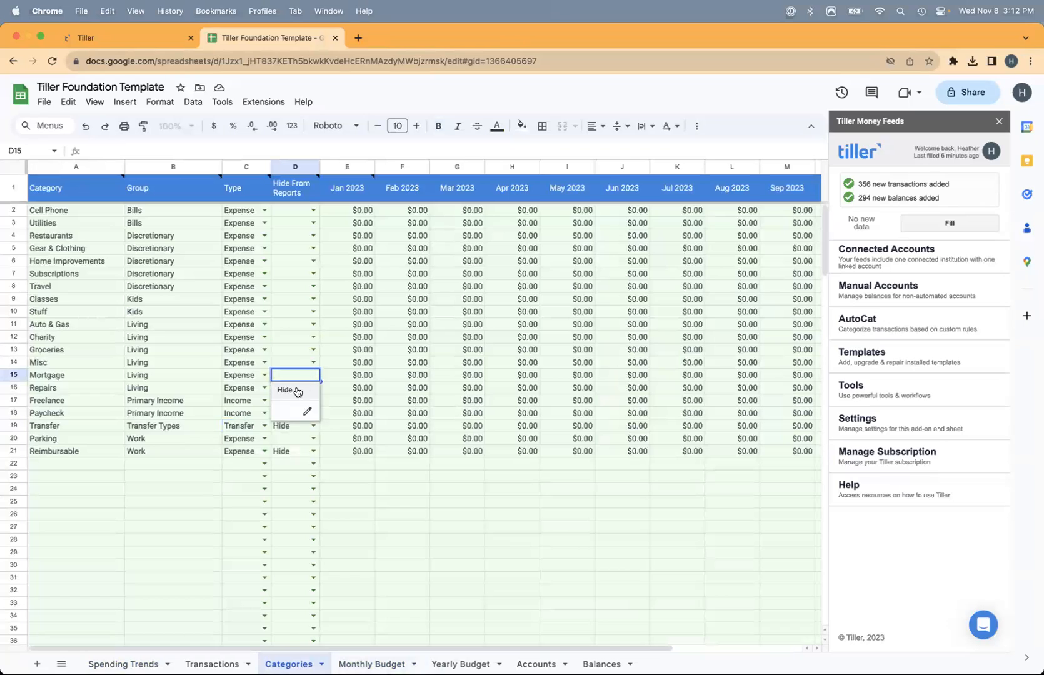
click(63, 362)
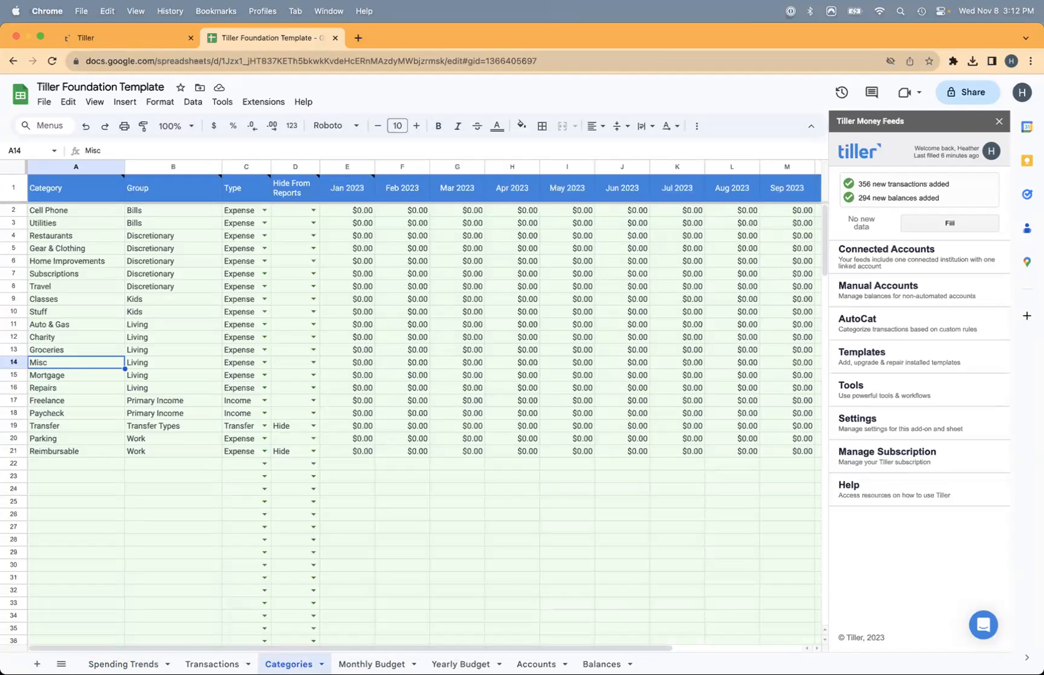
- Switch to Excel and rename the Phone category as Cell Phone on the workbook's Categories sheet
click(424, 648)
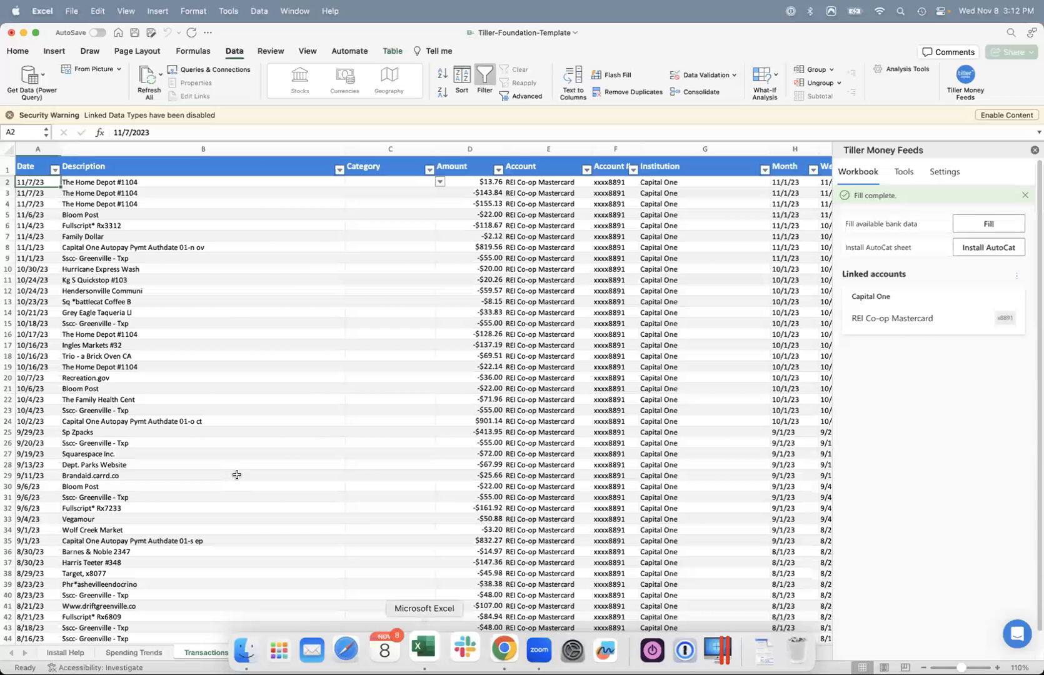
click(275, 653)
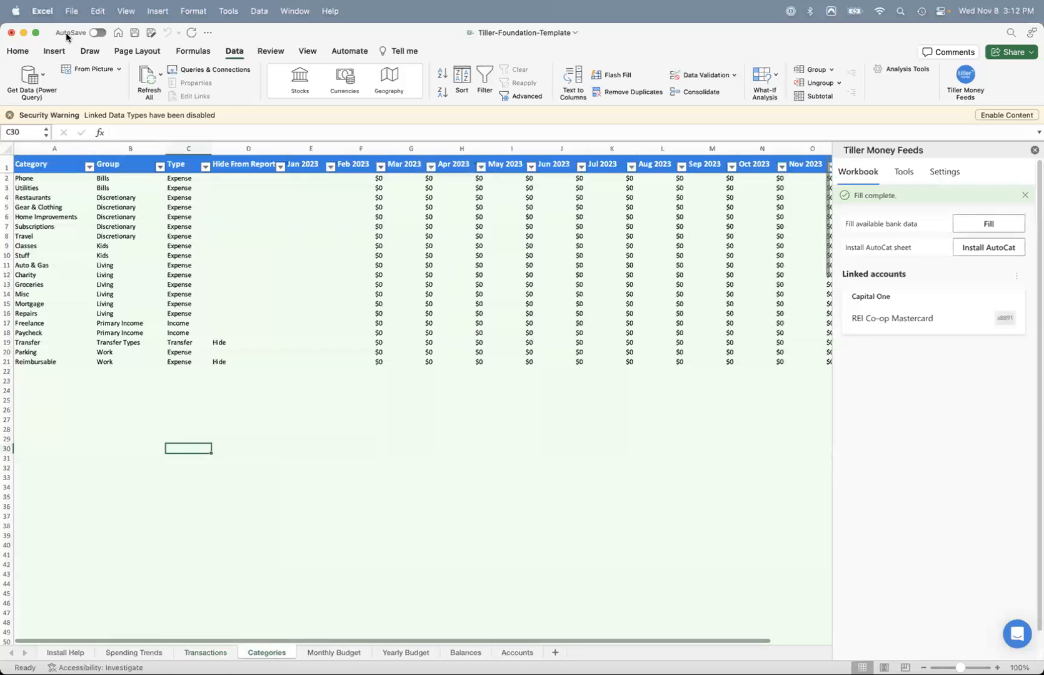
click(53, 177)
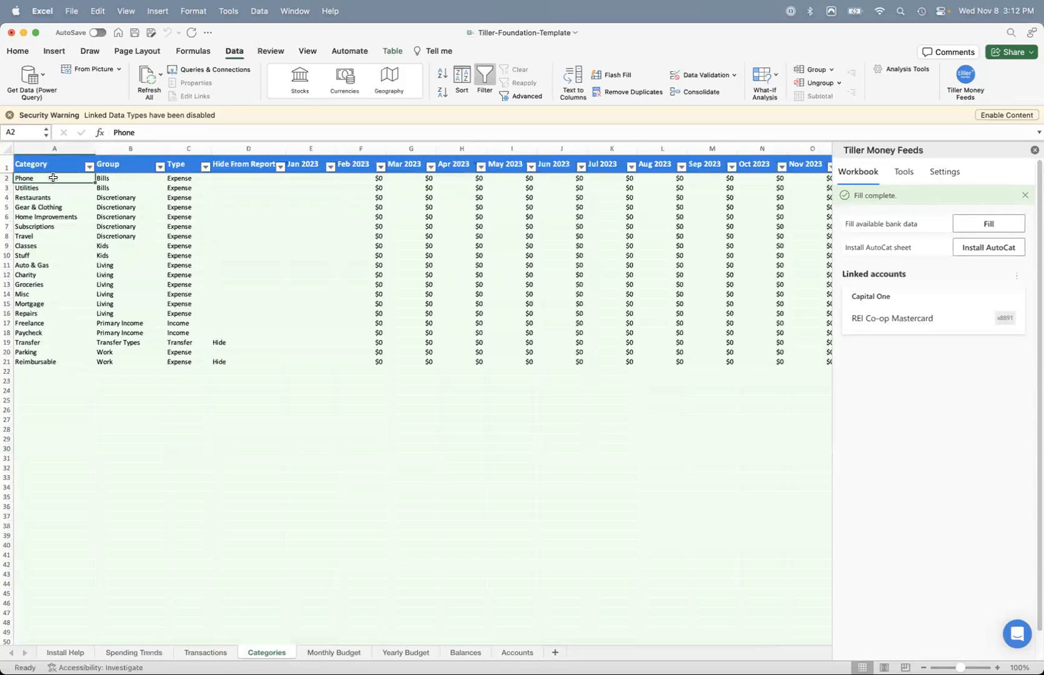
text(Cell phon)
key(BackSpace)
key(BackSpace)
key(BackSpace)
key(BackSpace)
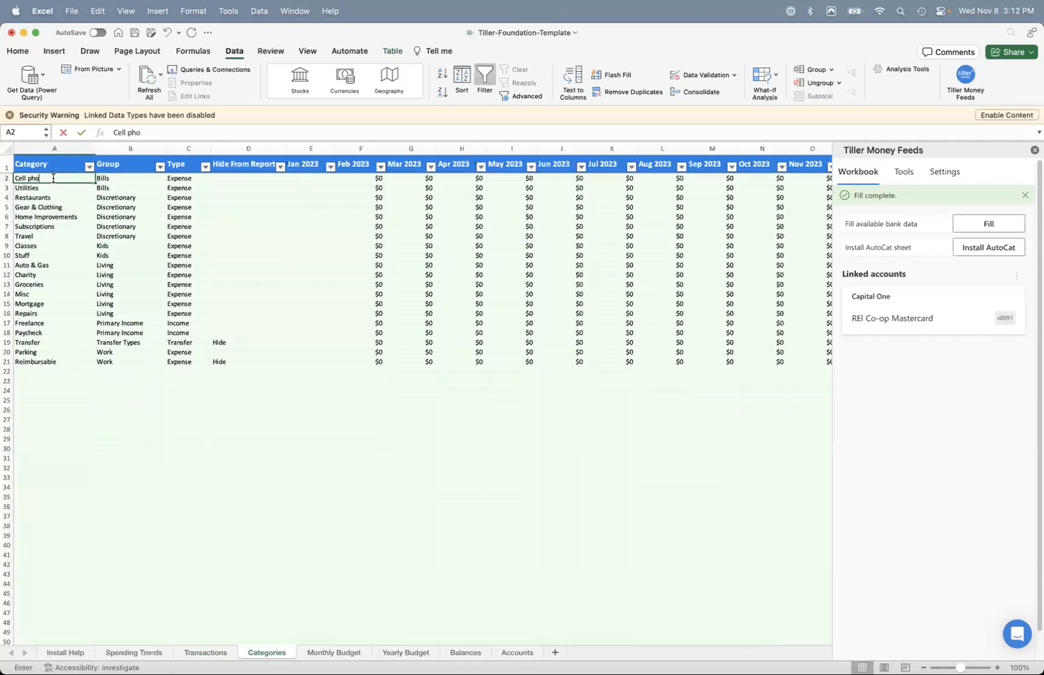
text(Phone)
key(Return)
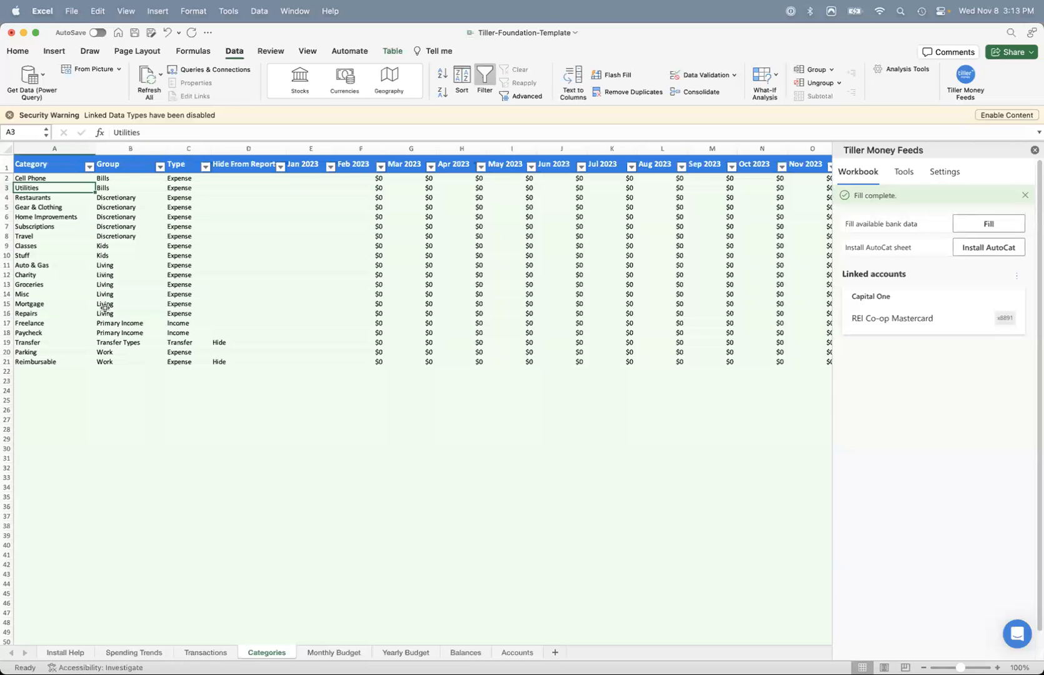
- Switch to Chrome and categorize the first Home Depot transaction on the Transactions sheet as Home Improvements
mouse_move(437, 655)
click(503, 650)
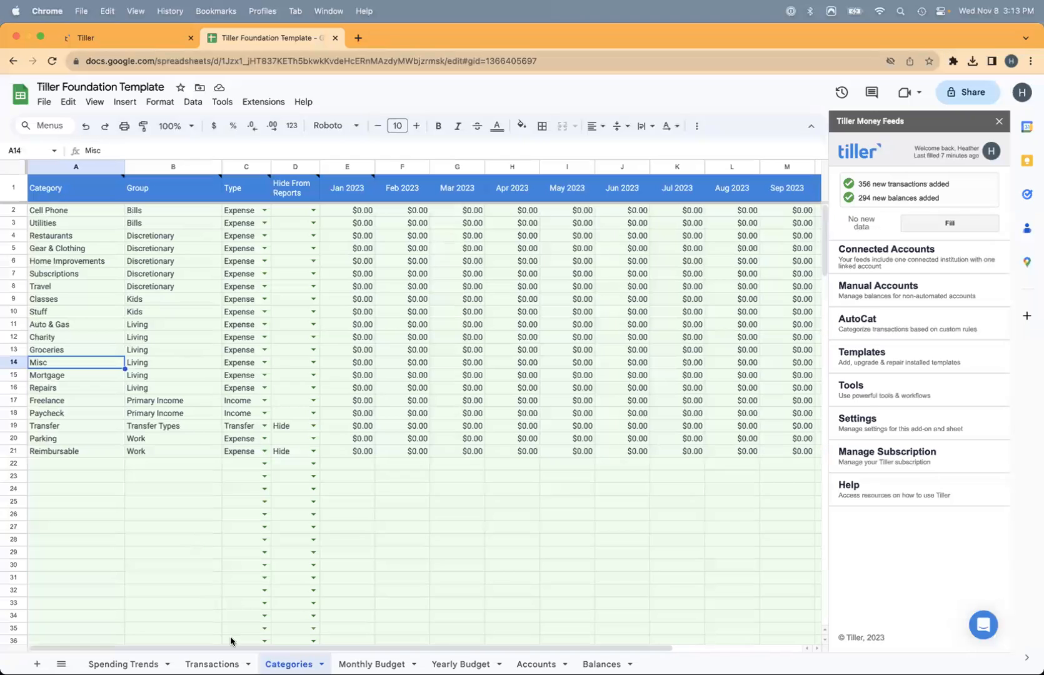
click(212, 663)
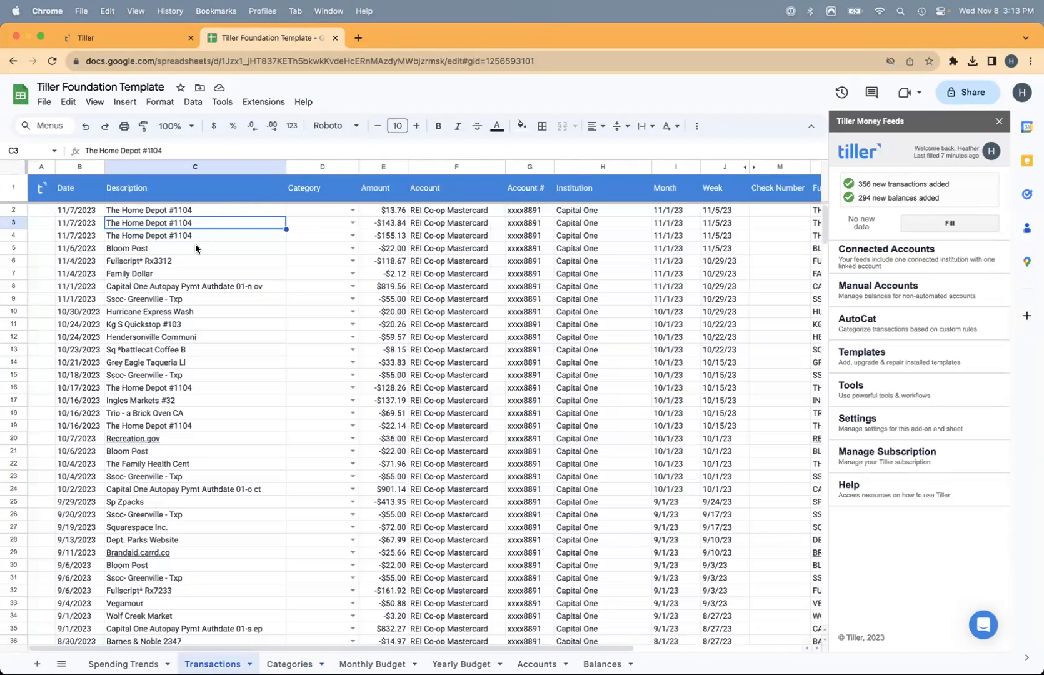
click(310, 211)
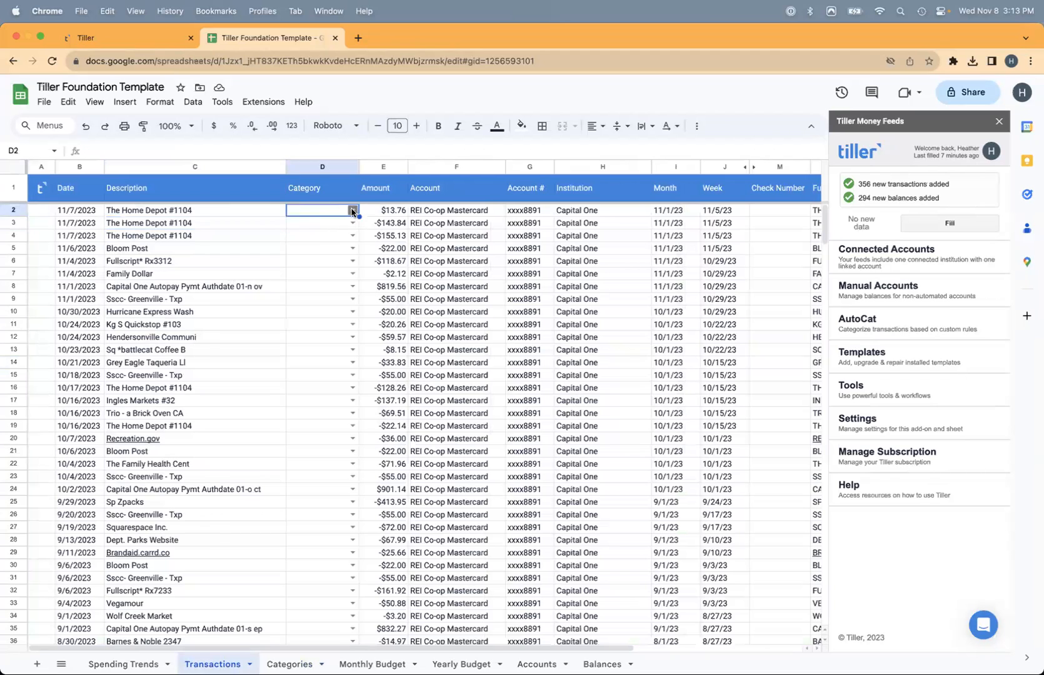
click(317, 166)
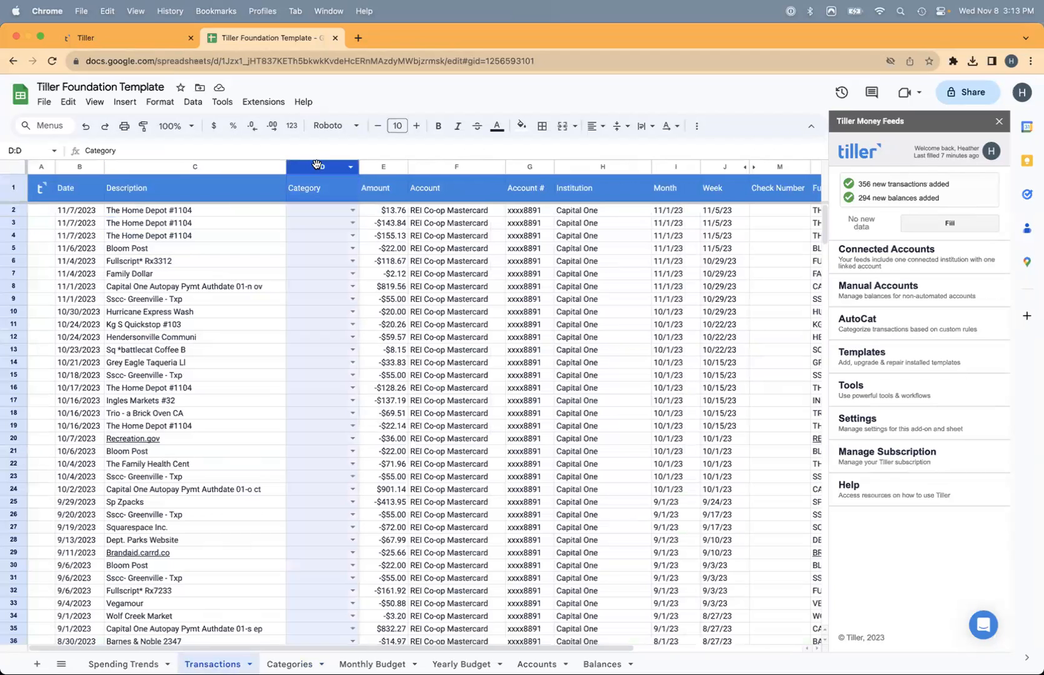
click(352, 211)
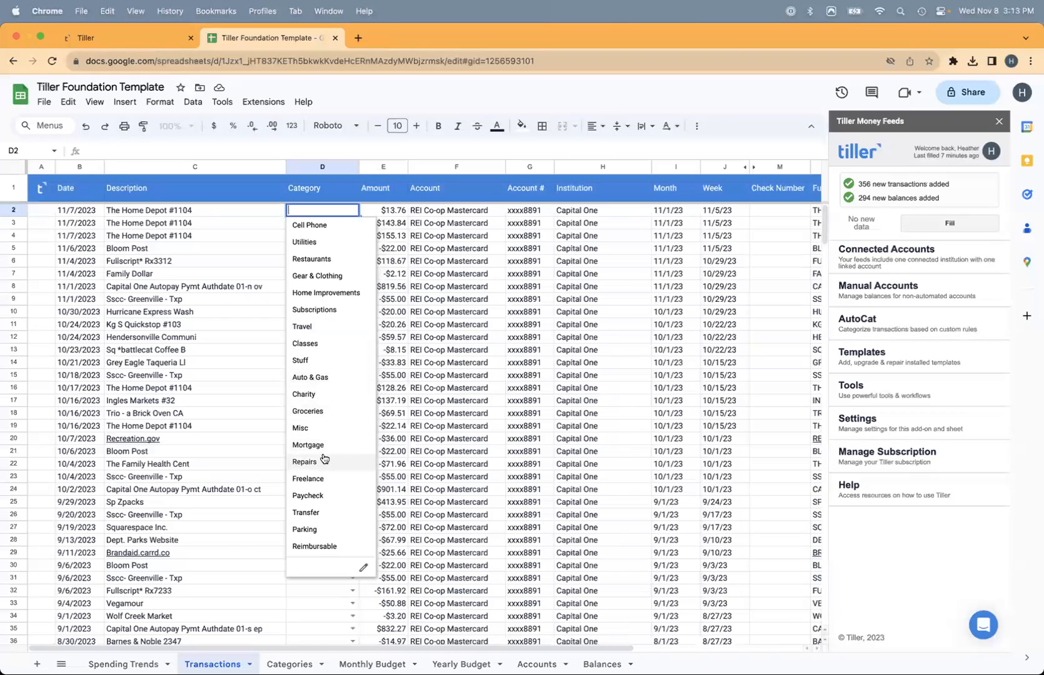
click(320, 294)
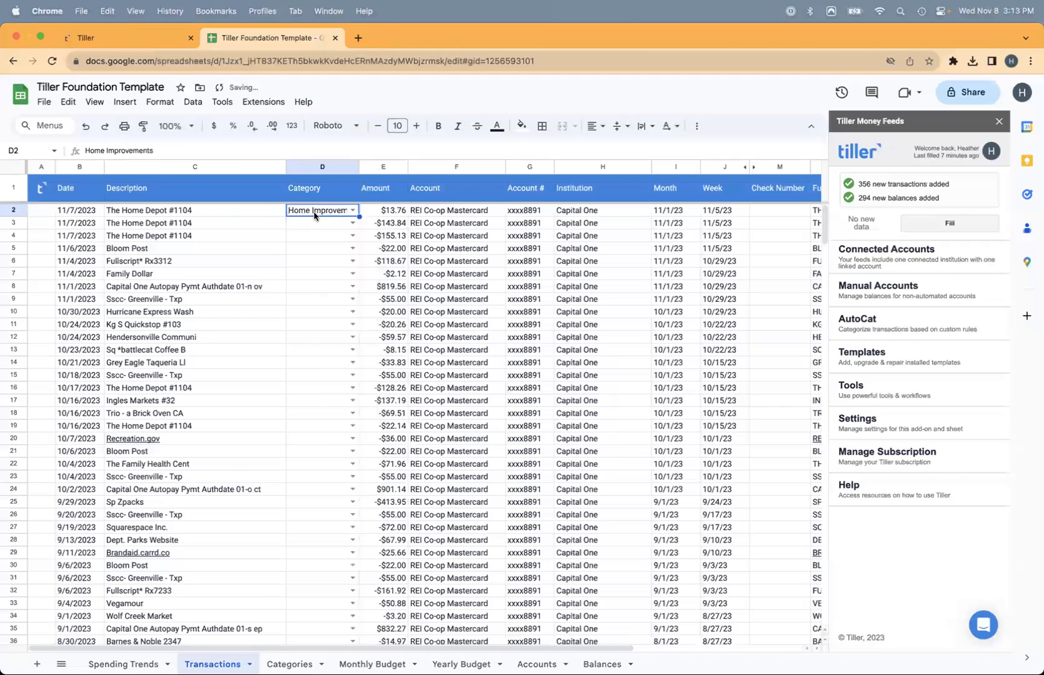
- Categorize the other two 11/7/2023 Home Depot transactions, in rows 3 and 4, as Home Improvements
click(334, 227)
click(333, 227)
text(Home)
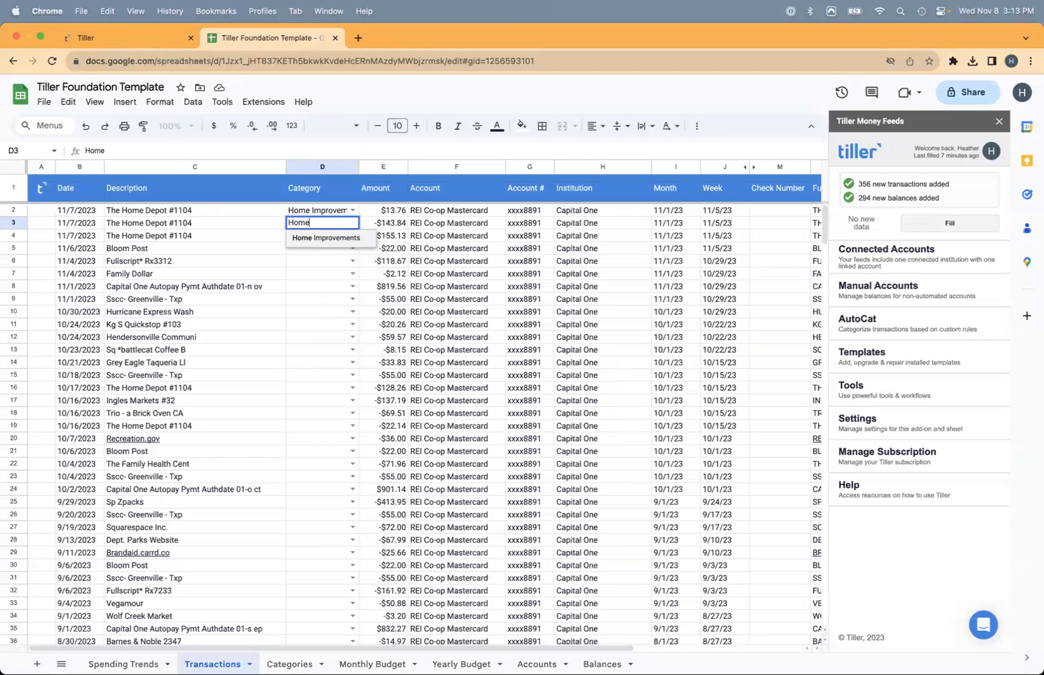
key(Return)
text(Home)
key(Return)
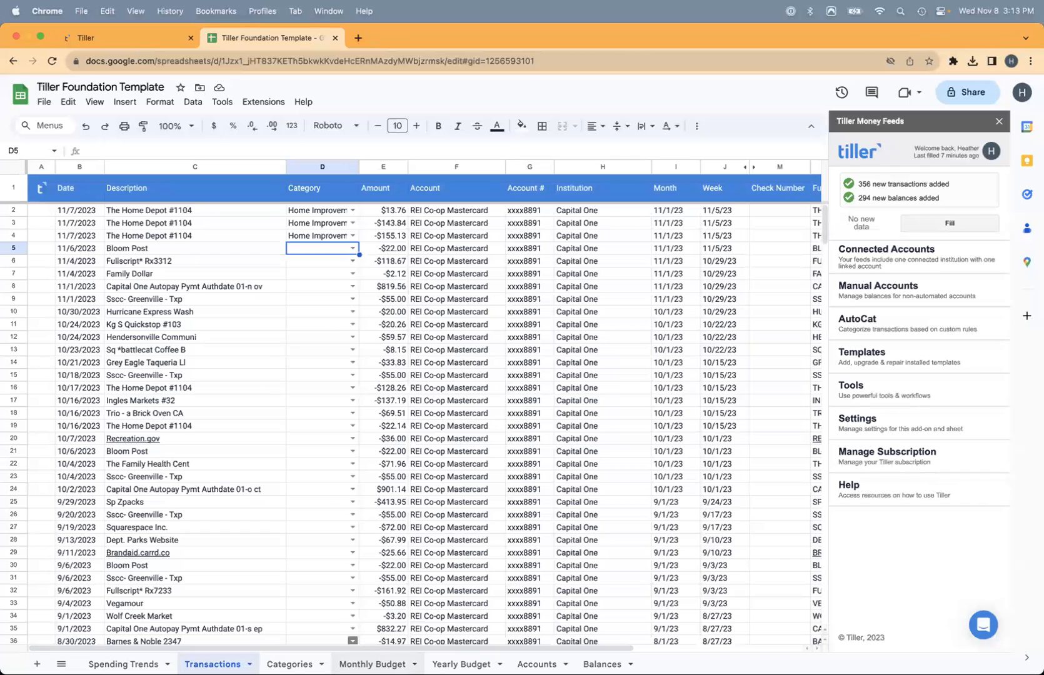
- Switch to Excel and categorize the first two Home Depot transactions on the Transactions sheet as Home Improvements
click(414, 647)
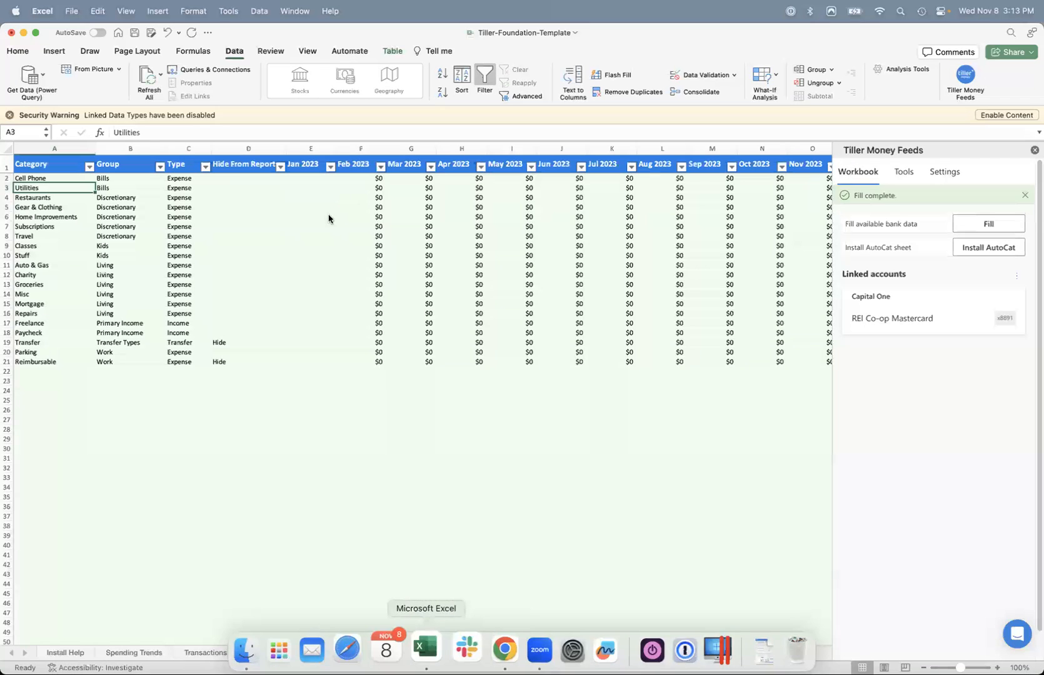
click(205, 652)
click(431, 182)
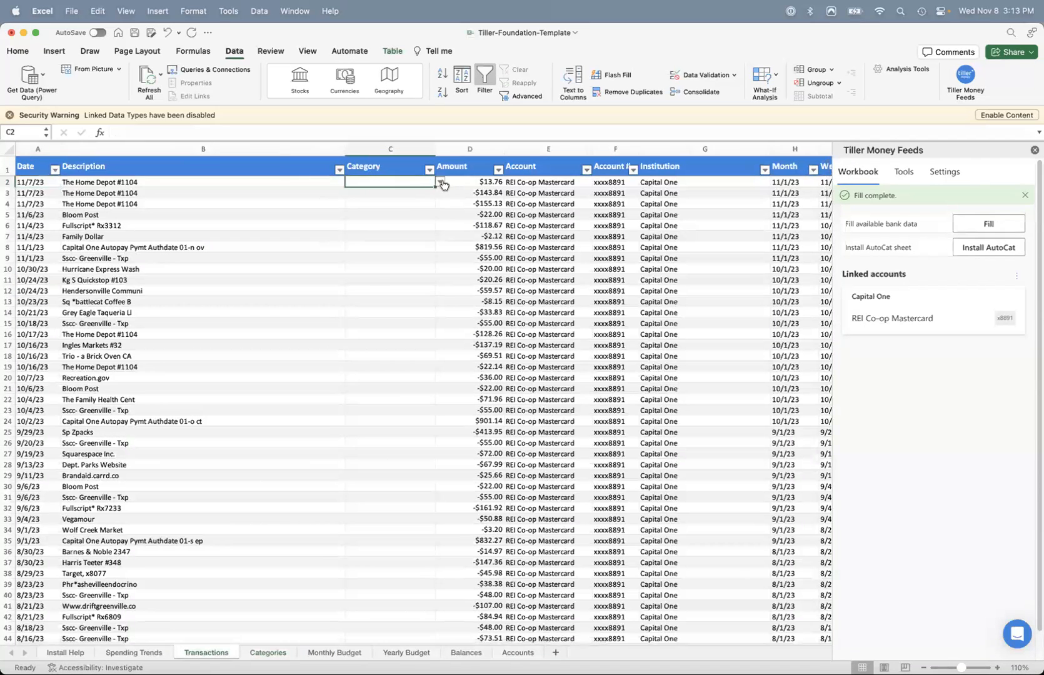
click(441, 183)
click(387, 239)
click(385, 192)
text(Home)
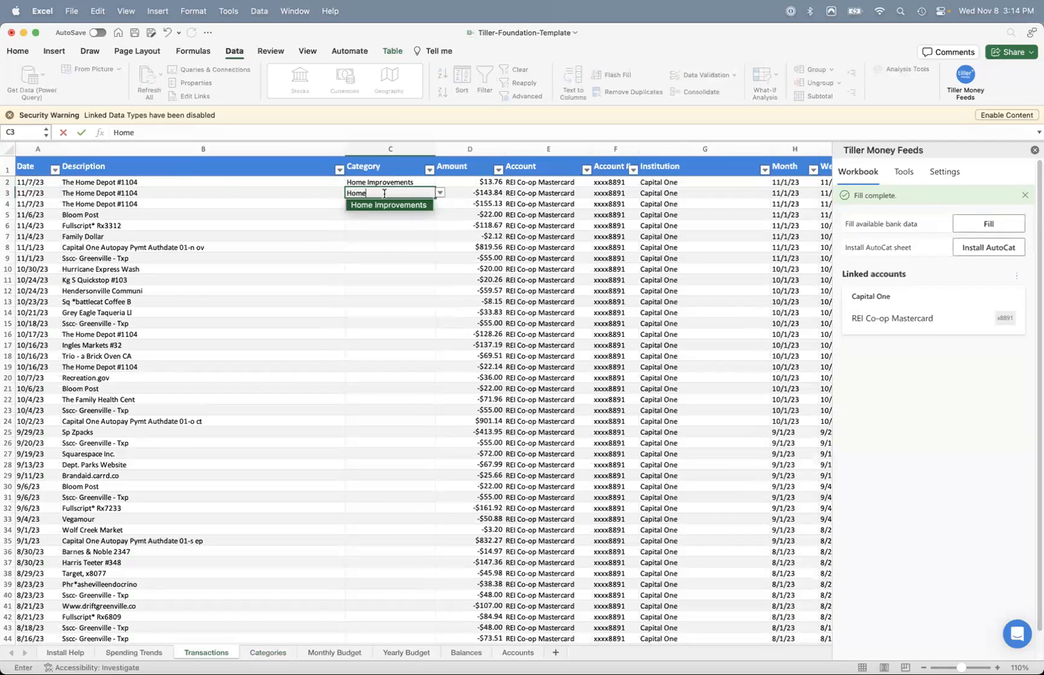
key(Return)
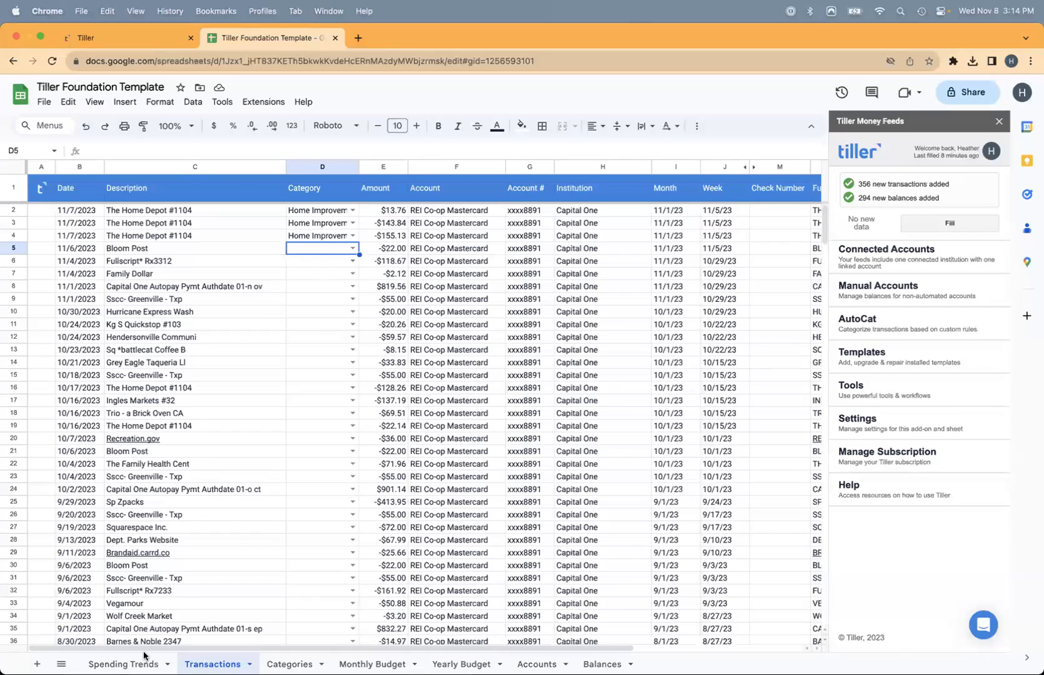
- Switch to Chrome and mark Getting Started steps 2 and 3 as complete on the Spending Trends sheet
click(123, 664)
click(668, 248)
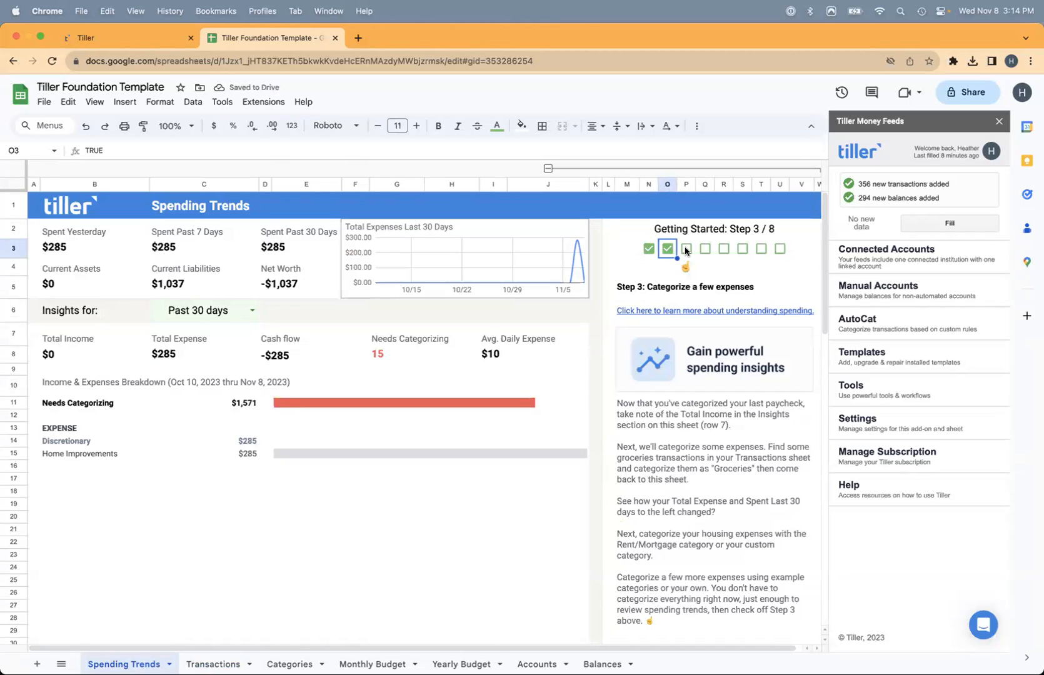
click(685, 249)
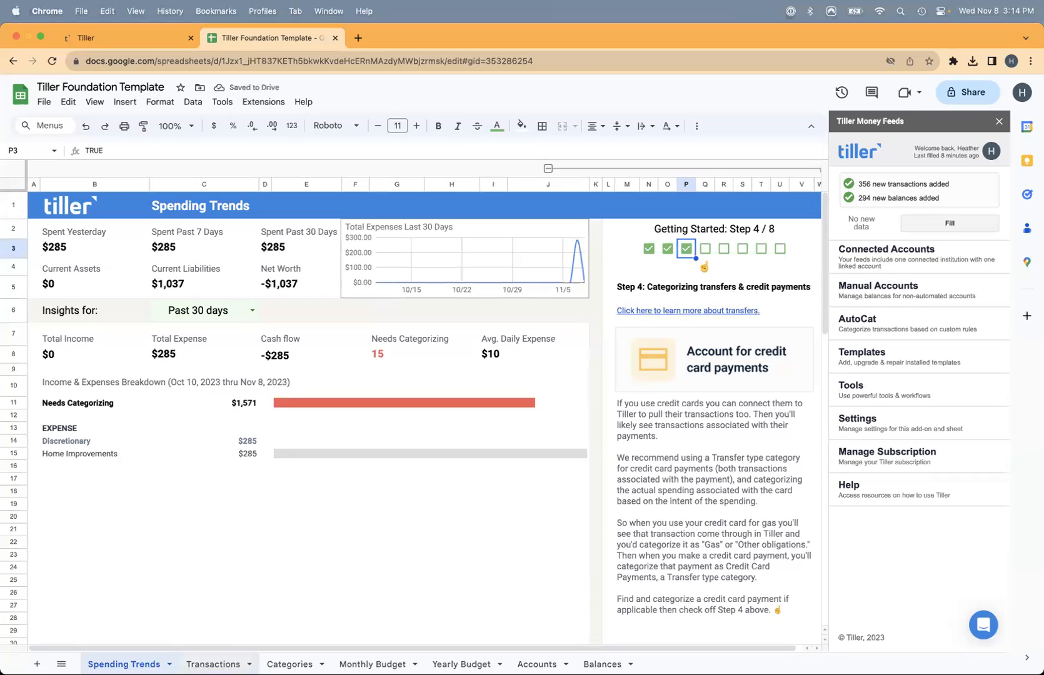
- Add a CC Payment category in row 22 of the Categories sheet, with group Transfer Types and type Transfer
click(213, 664)
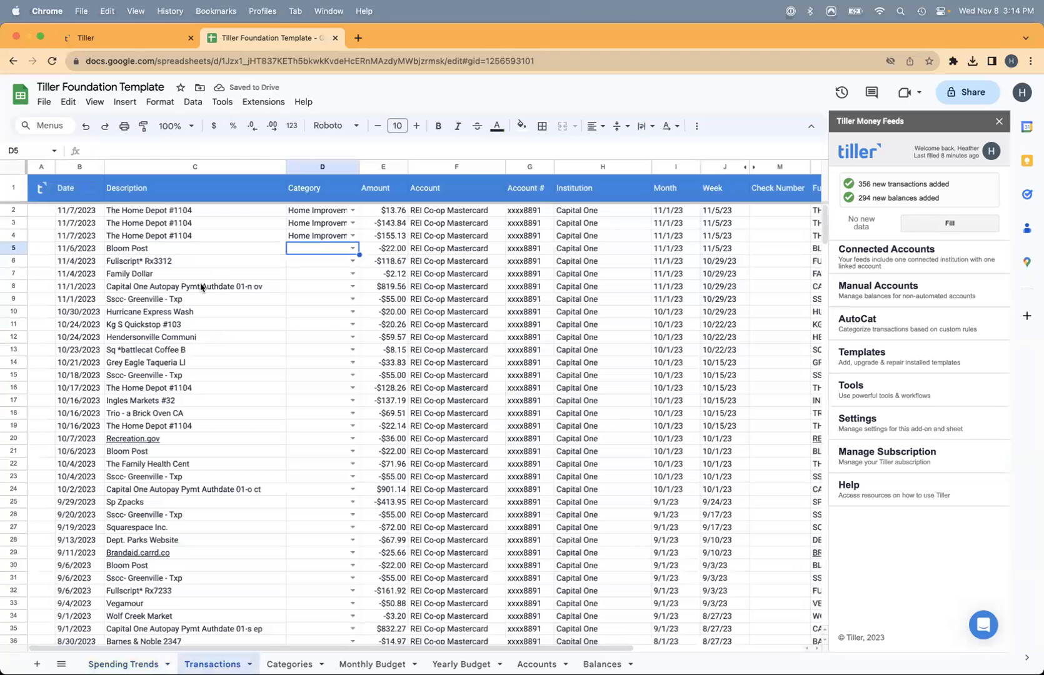
click(283, 289)
click(303, 286)
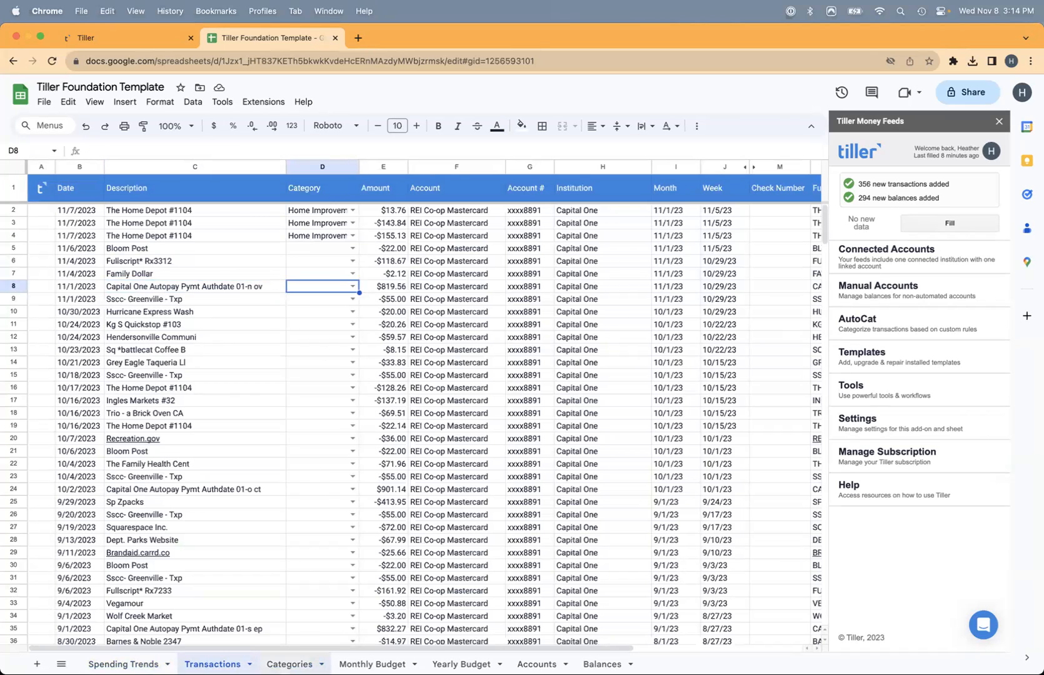
click(289, 664)
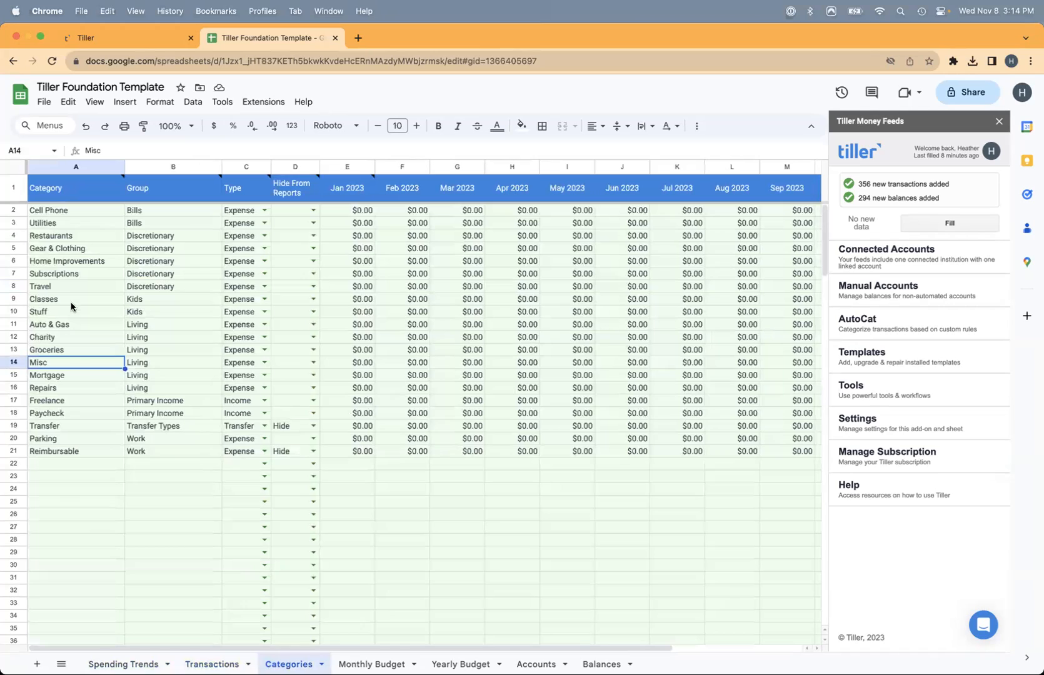
click(68, 428)
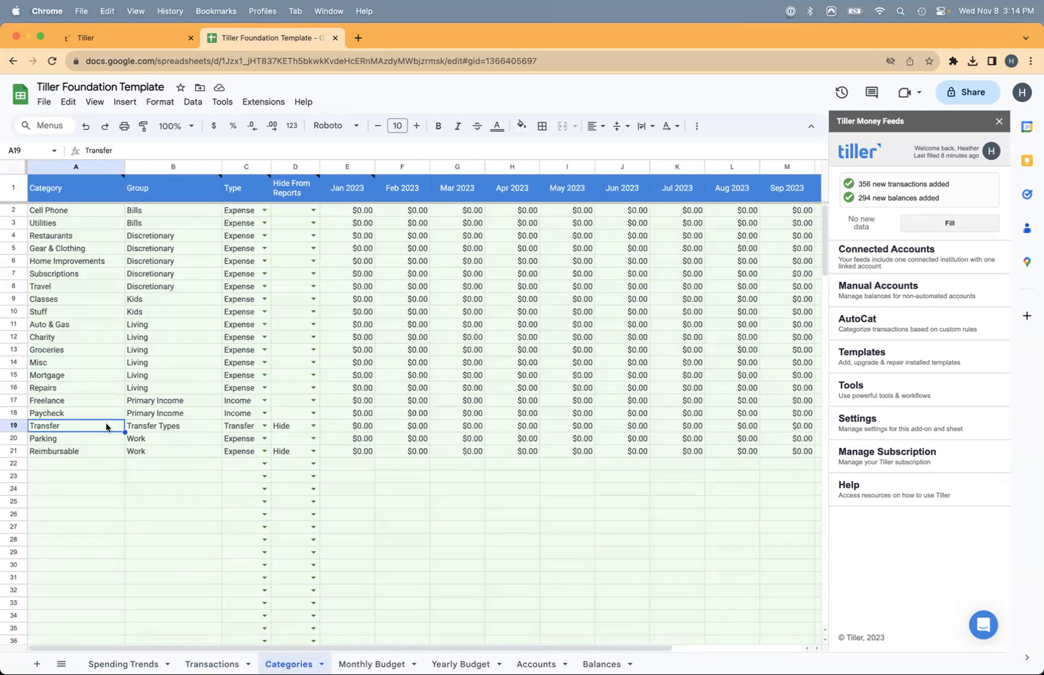
click(64, 468)
text(CC)
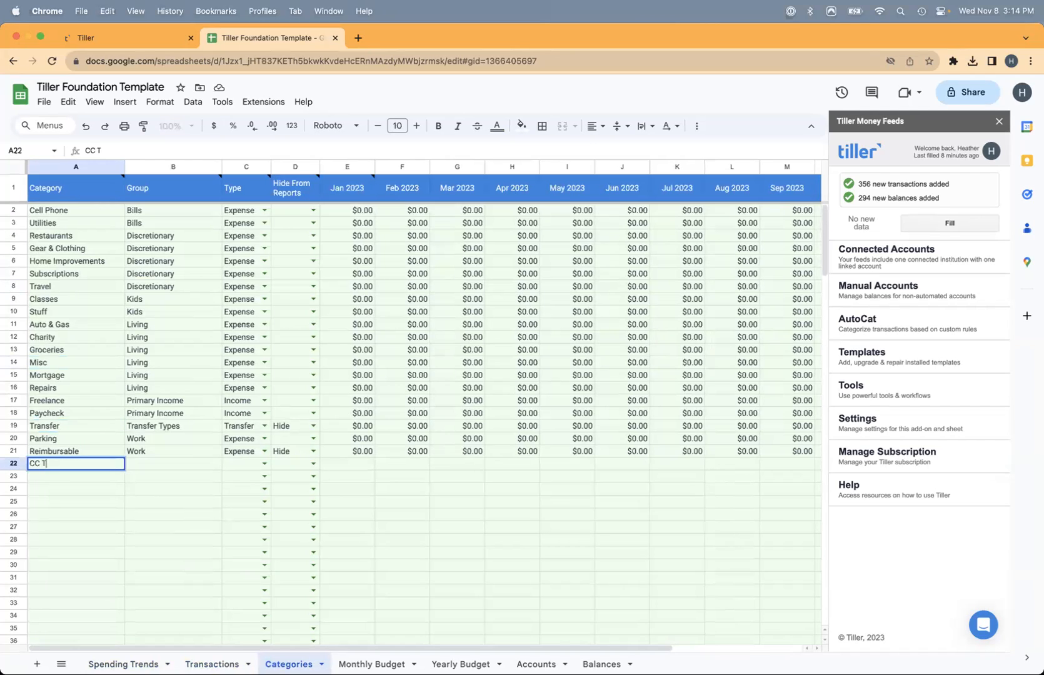
text( Payment)
key(Tab)
text(T)
key(Tab)
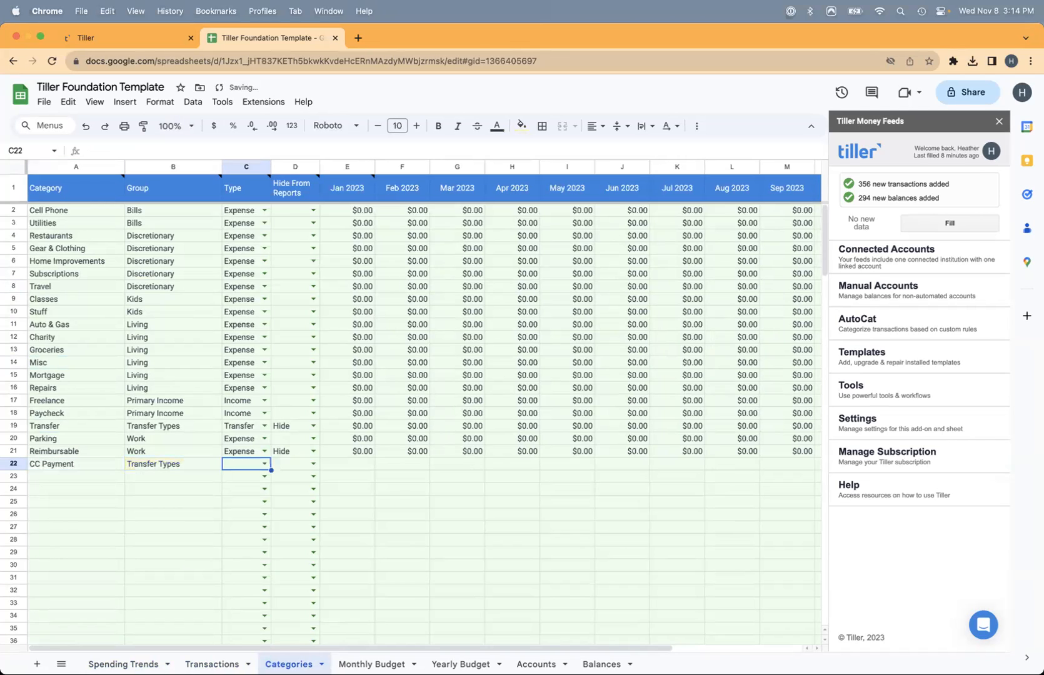
text(Tra)
key(Tab)
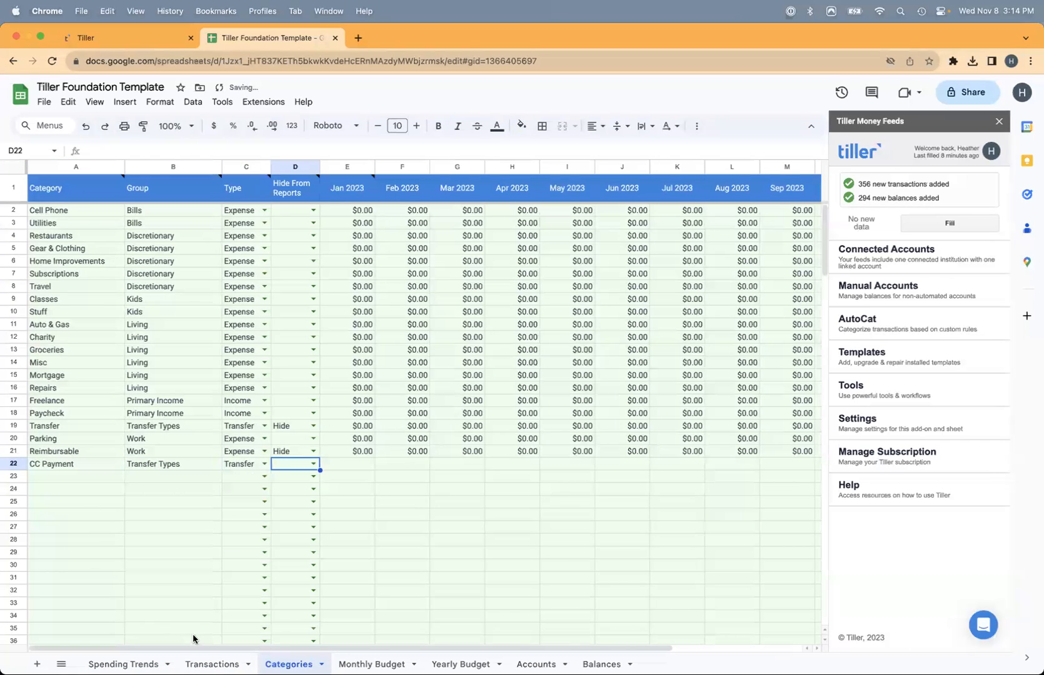
- Categorize the 11/1/2023 Capital One Autopay transaction on the Transactions sheet as CC Payment and select its row
click(212, 663)
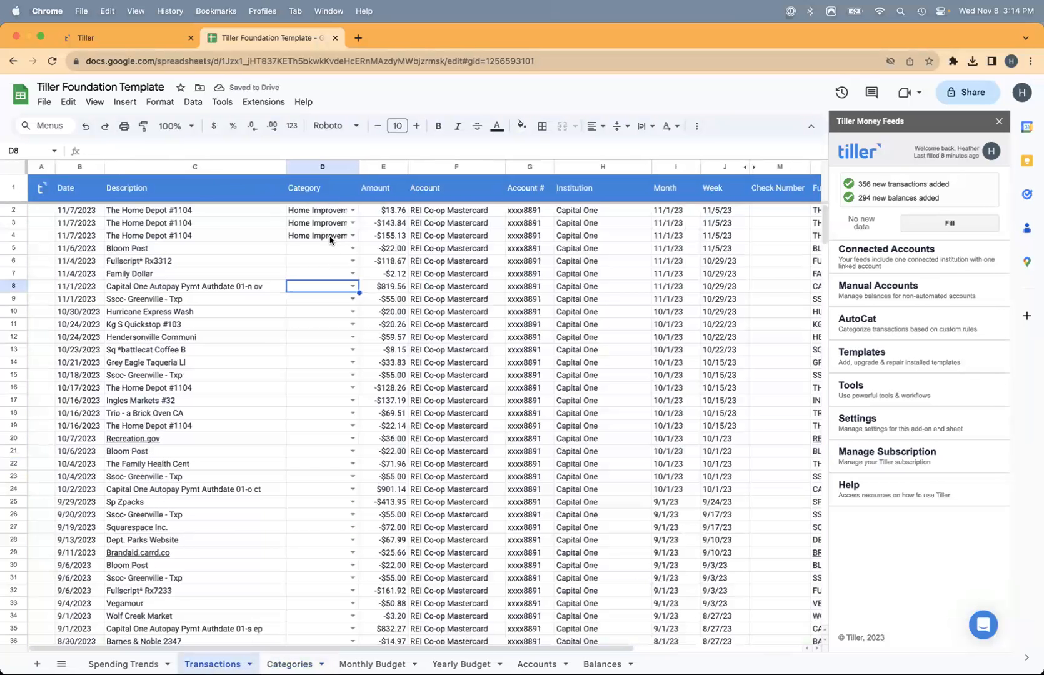
text(CC)
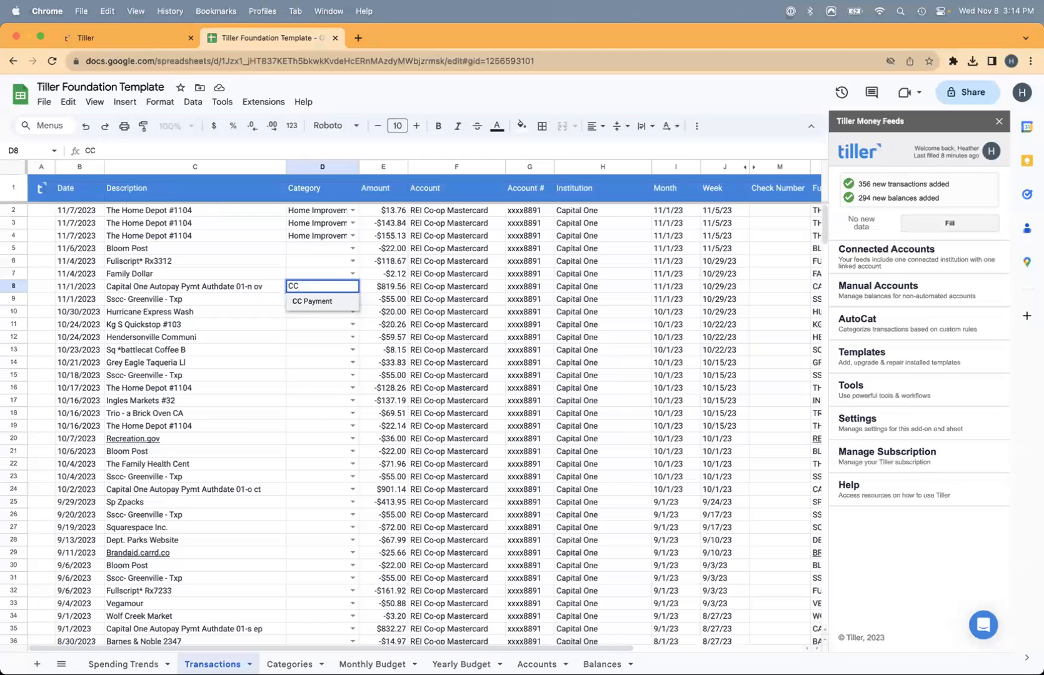
key(Return)
click(320, 288)
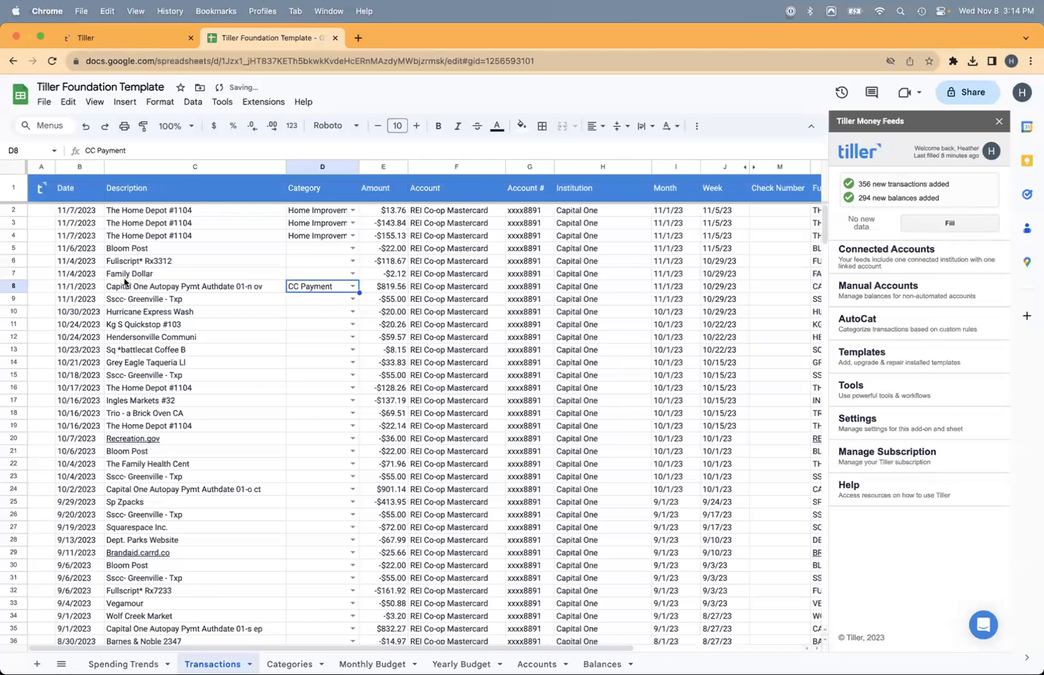
click(13, 286)
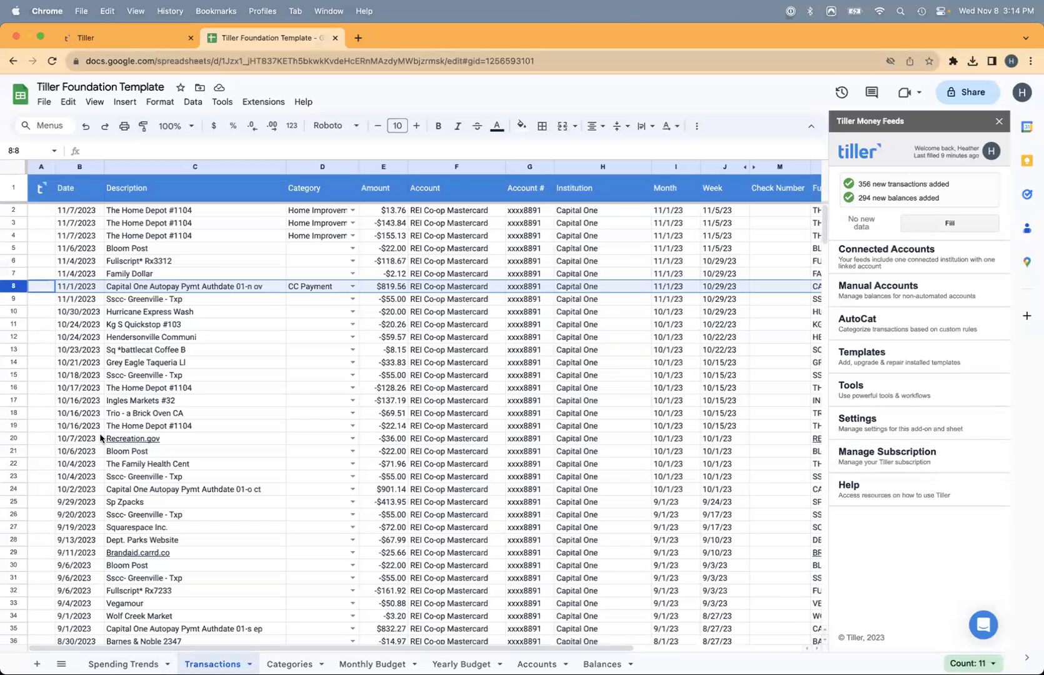
- Categorize the 11/4/2023 Family Dollar transaction in row 7 as Misc
click(323, 274)
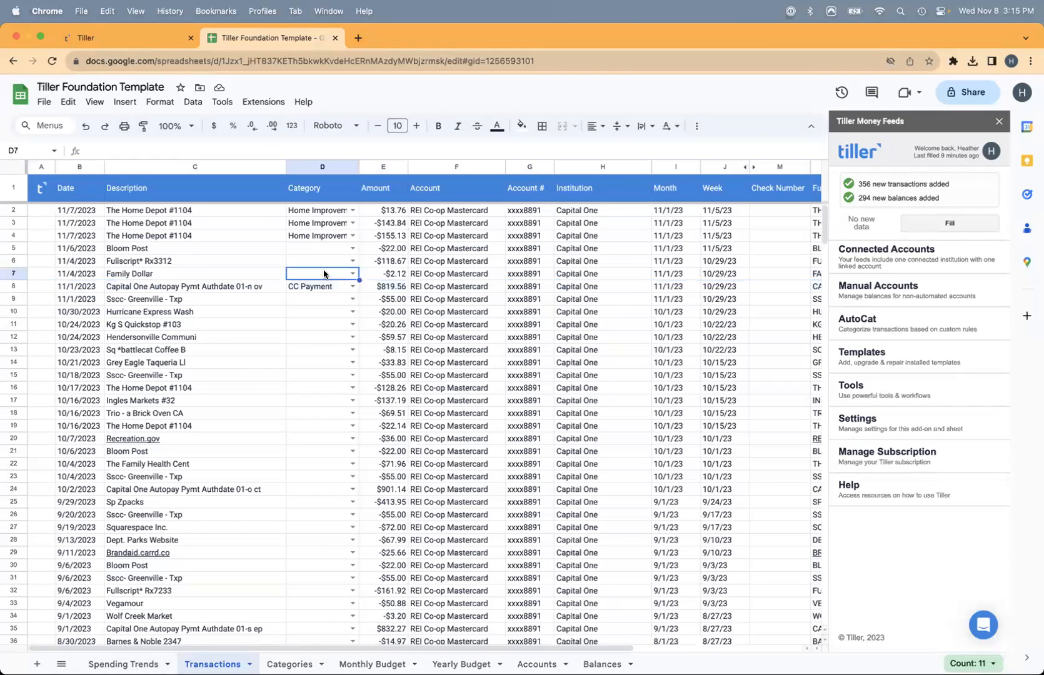
text(misc)
key(Return)
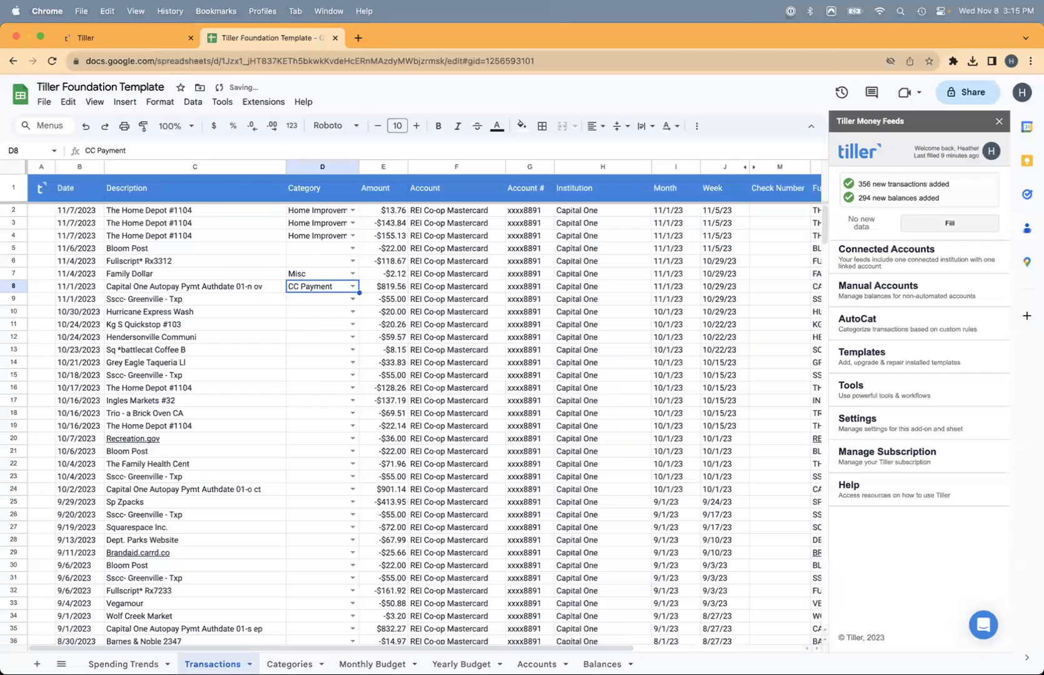
click(303, 258)
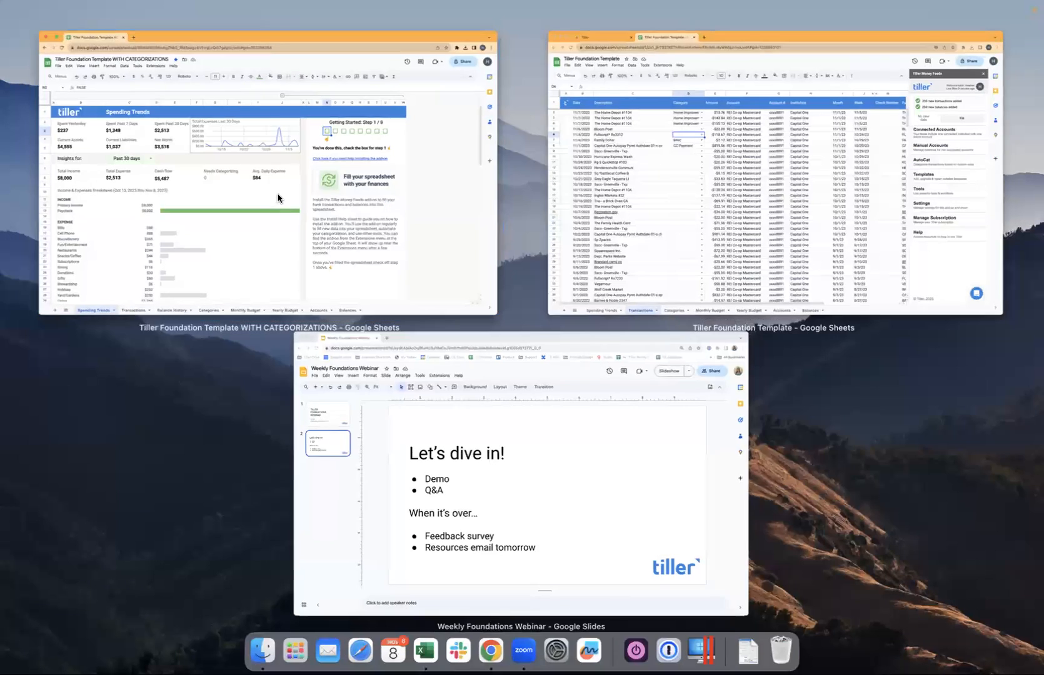
- Switch to the Tiller Foundation Template WITH CATEGORIZATIONS spreadsheet and review its category list and categorized transactions
click(284, 199)
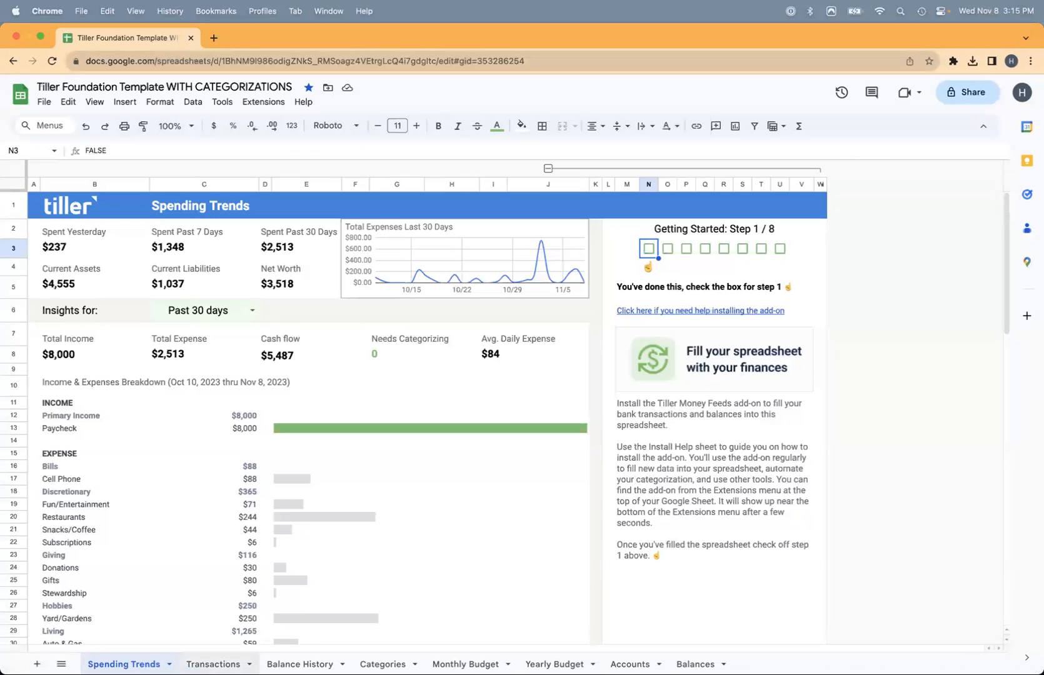
click(383, 664)
drag(62, 215, 74, 605)
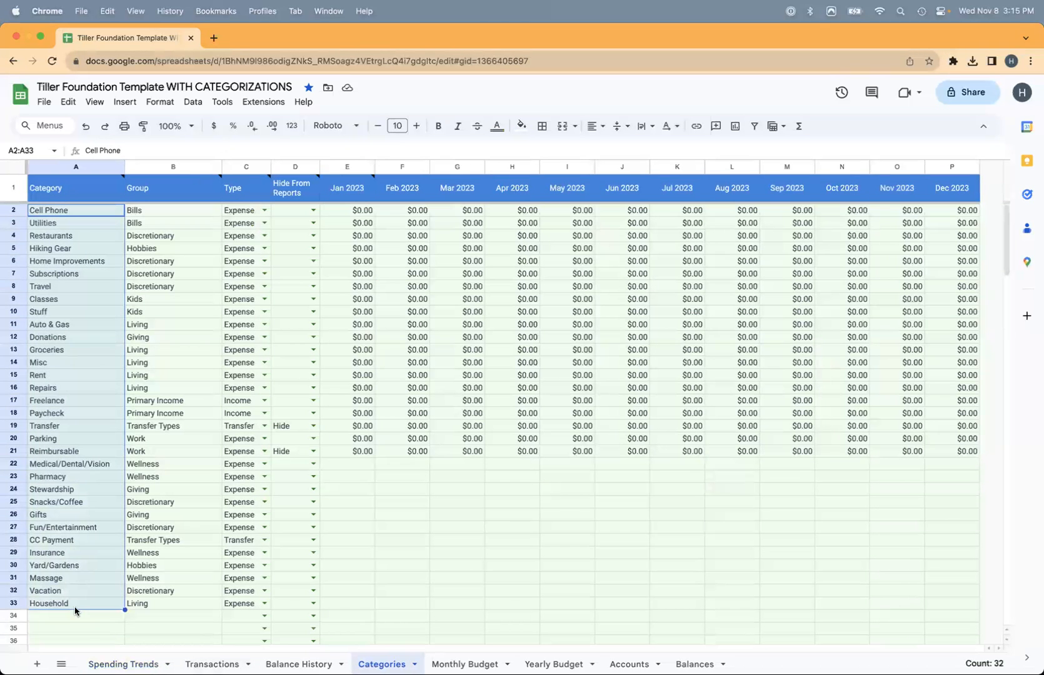
click(212, 664)
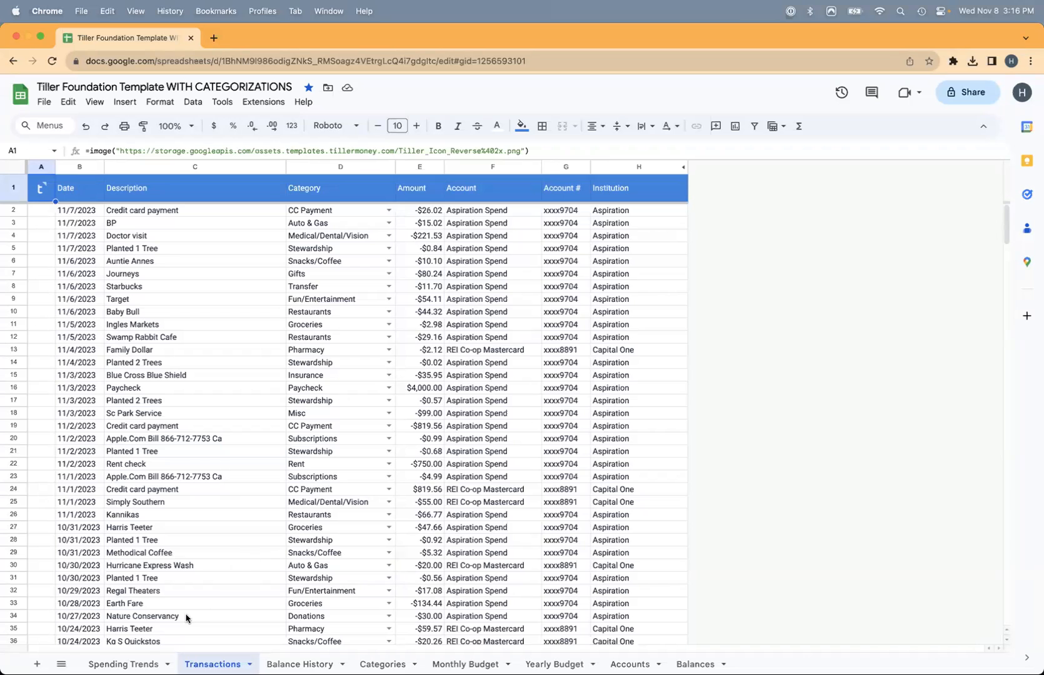
- Set the Insights period on the Spending Trends sheet to This year
click(123, 664)
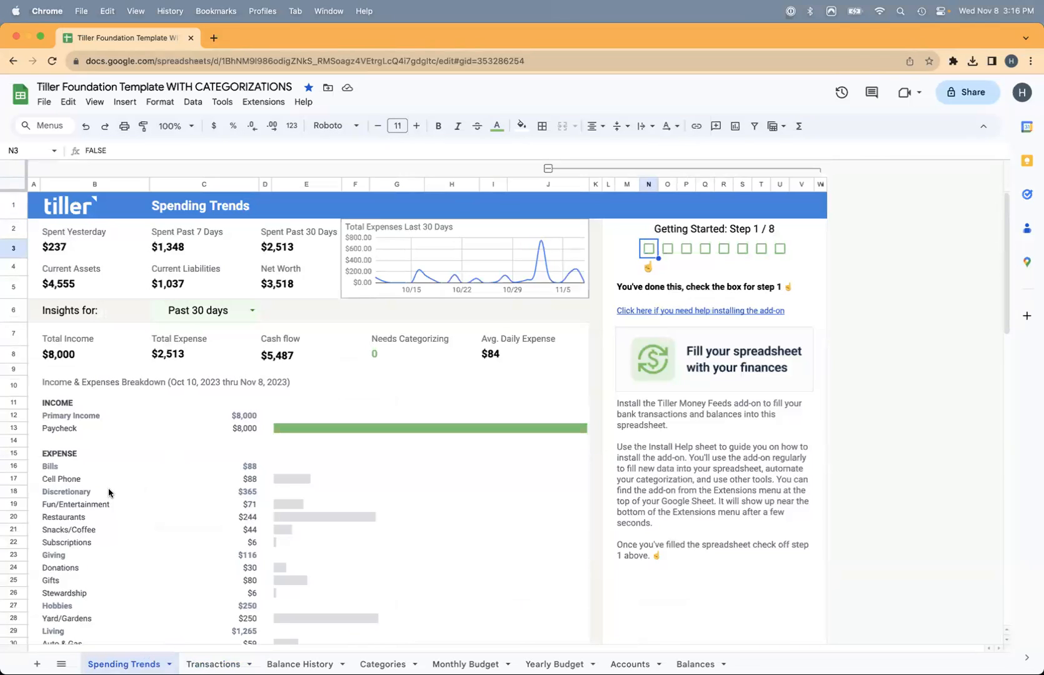
click(252, 310)
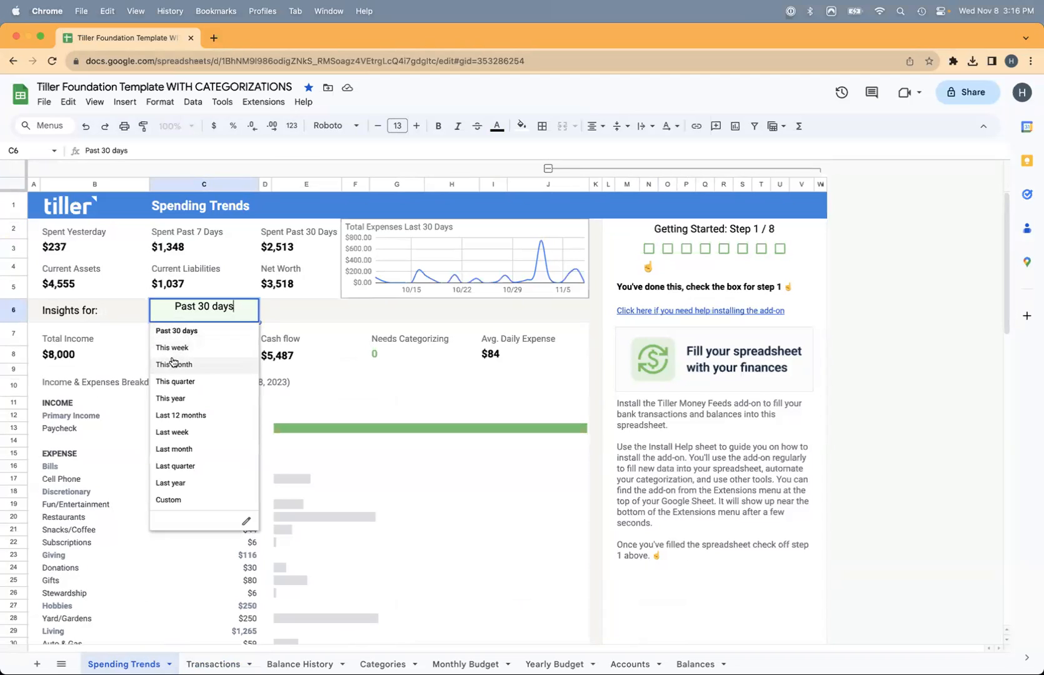
click(178, 403)
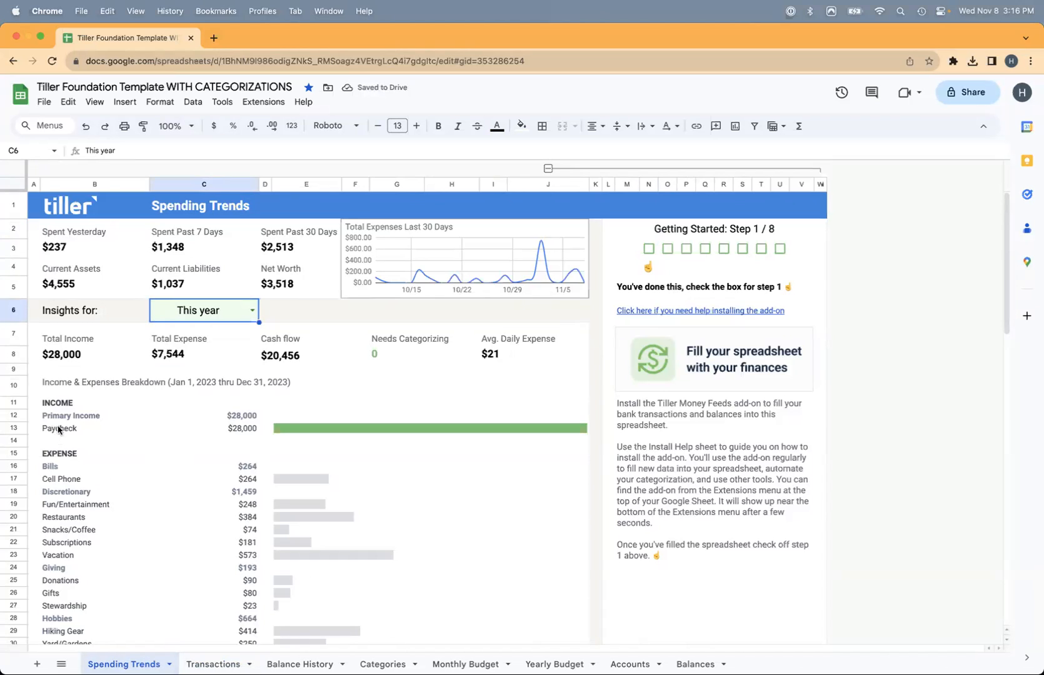
- Examine the Paycheck, Bills and Discretionary totals in the income and expense breakdown, including the category amounts within Discretionary
click(239, 429)
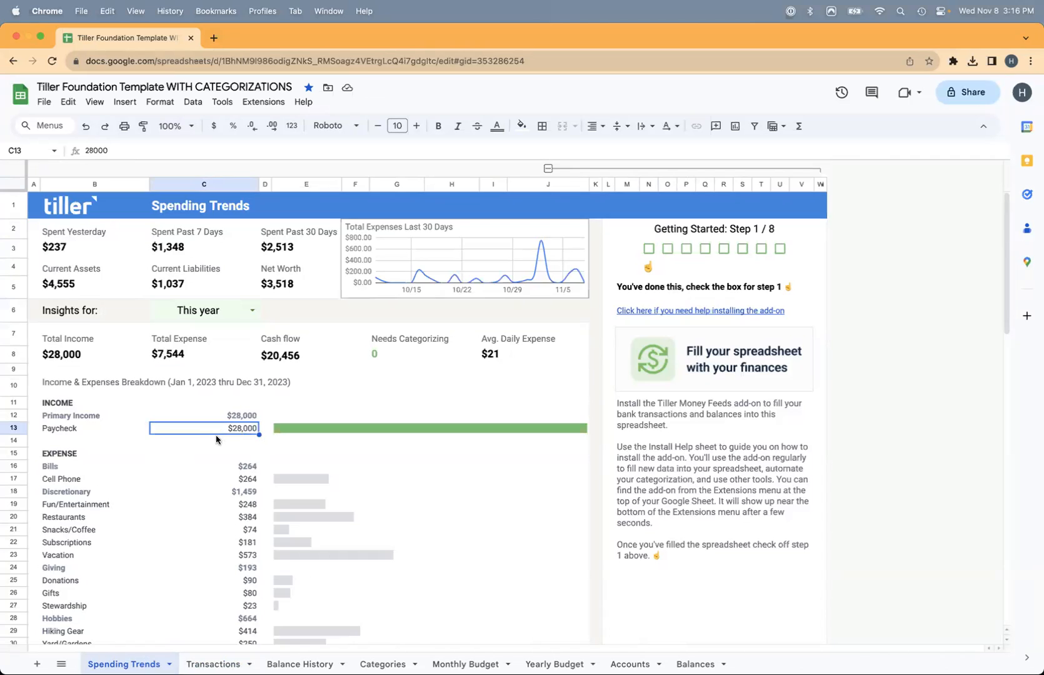
scroll(216, 439, down, 3)
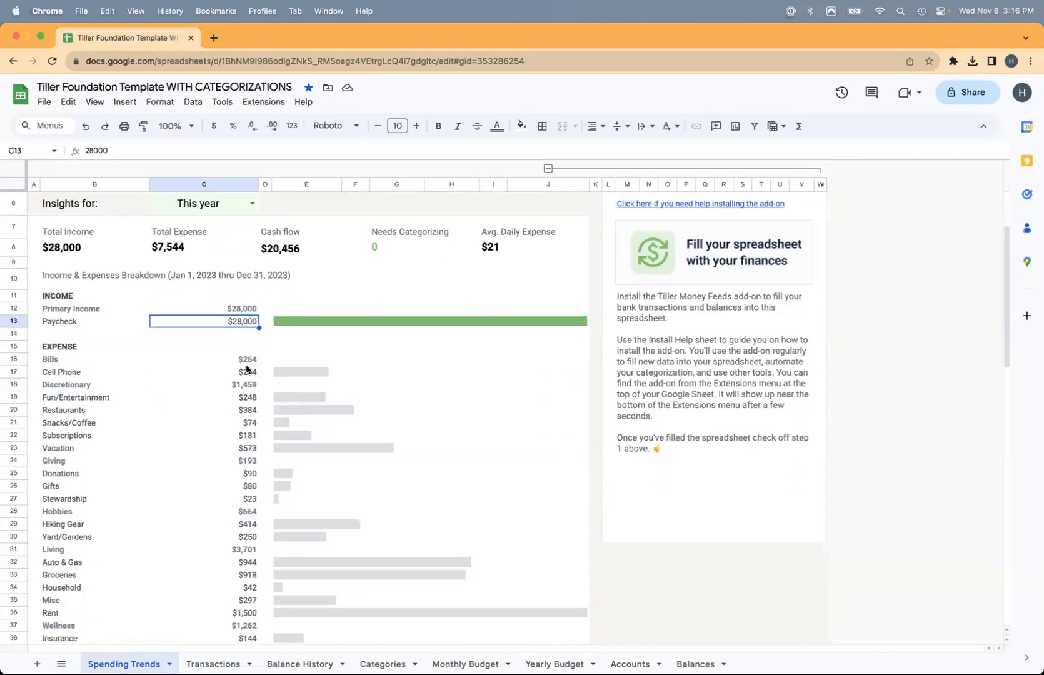
click(251, 361)
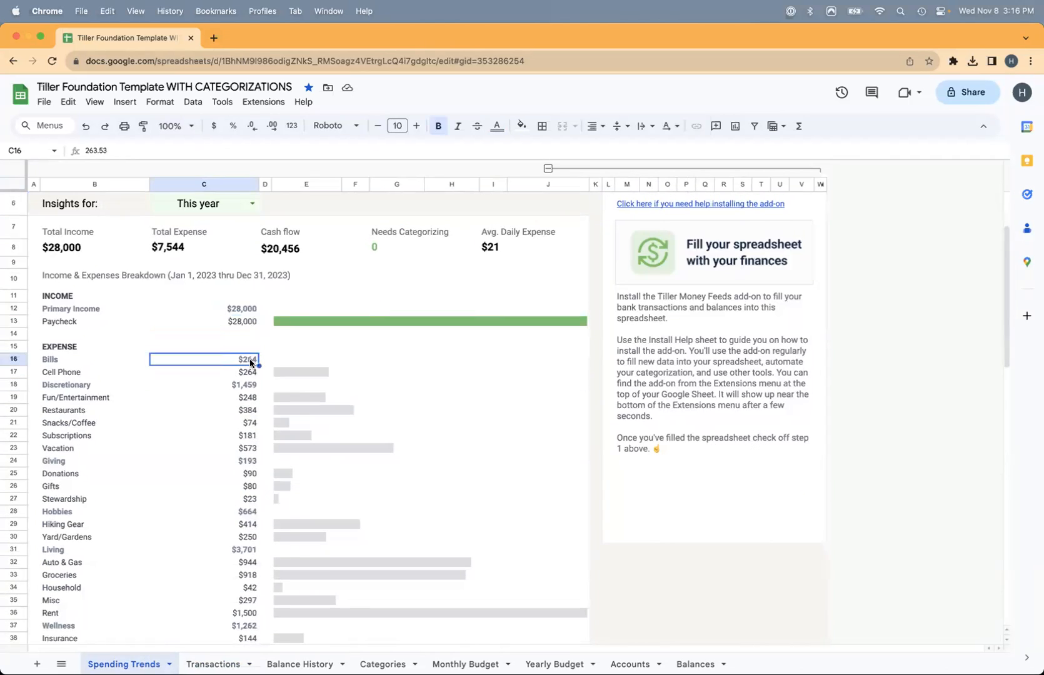
click(15, 360)
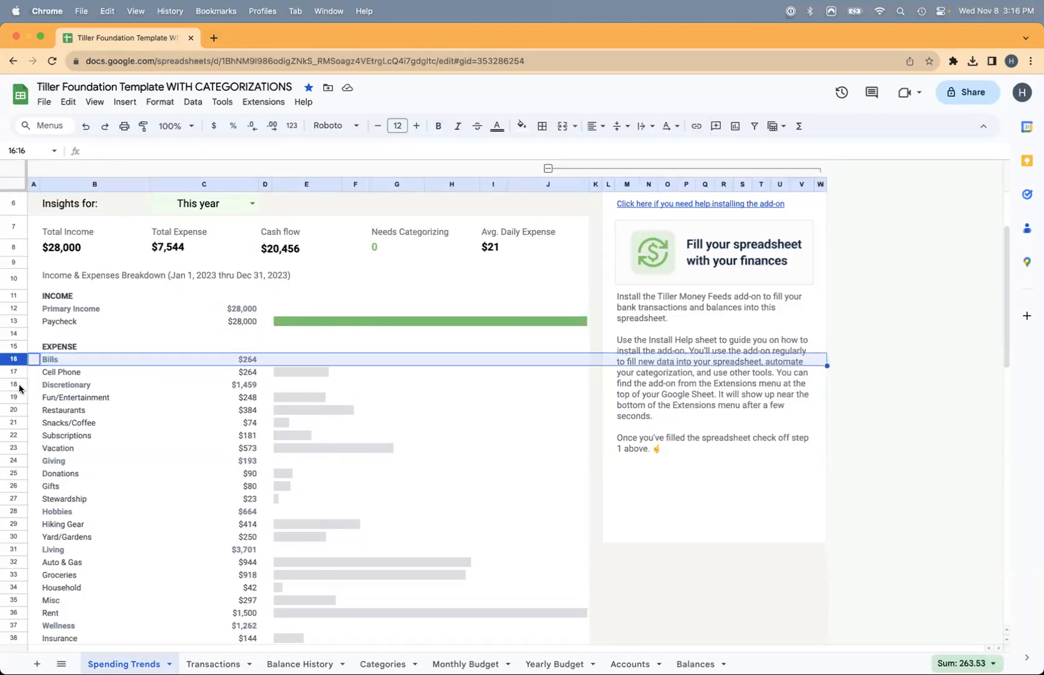
click(17, 384)
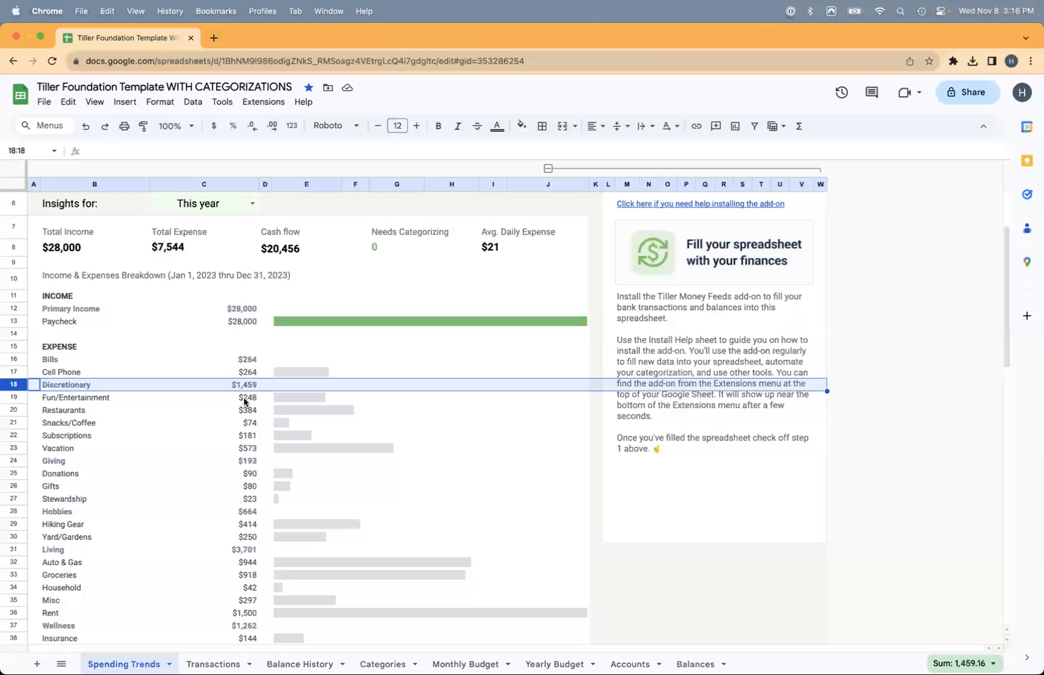
drag(243, 402, 244, 455)
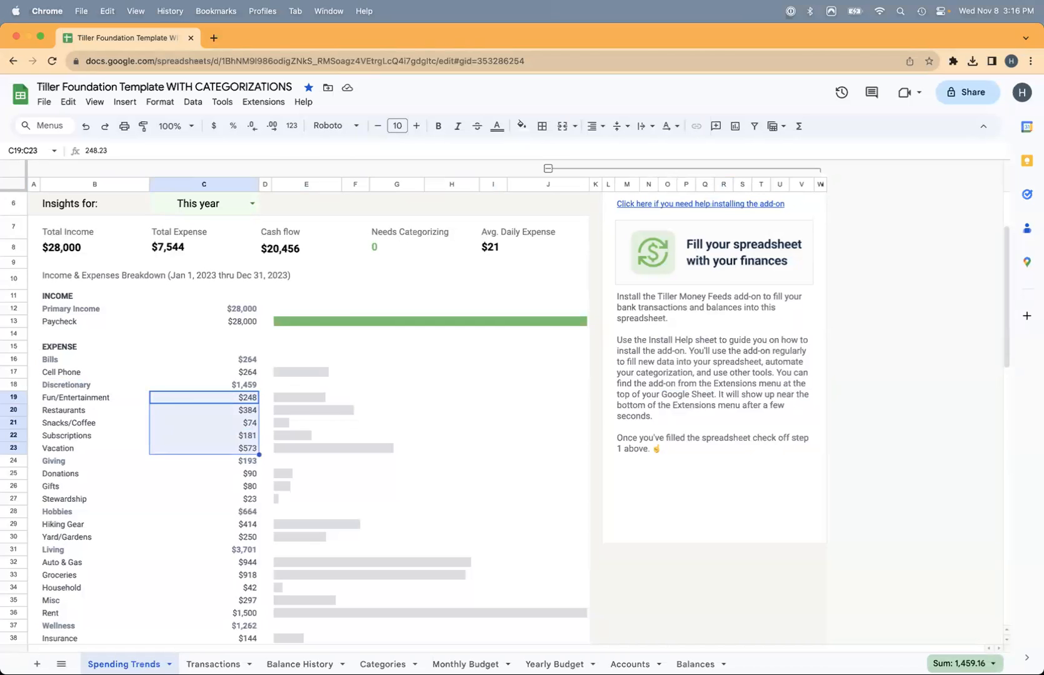
click(244, 388)
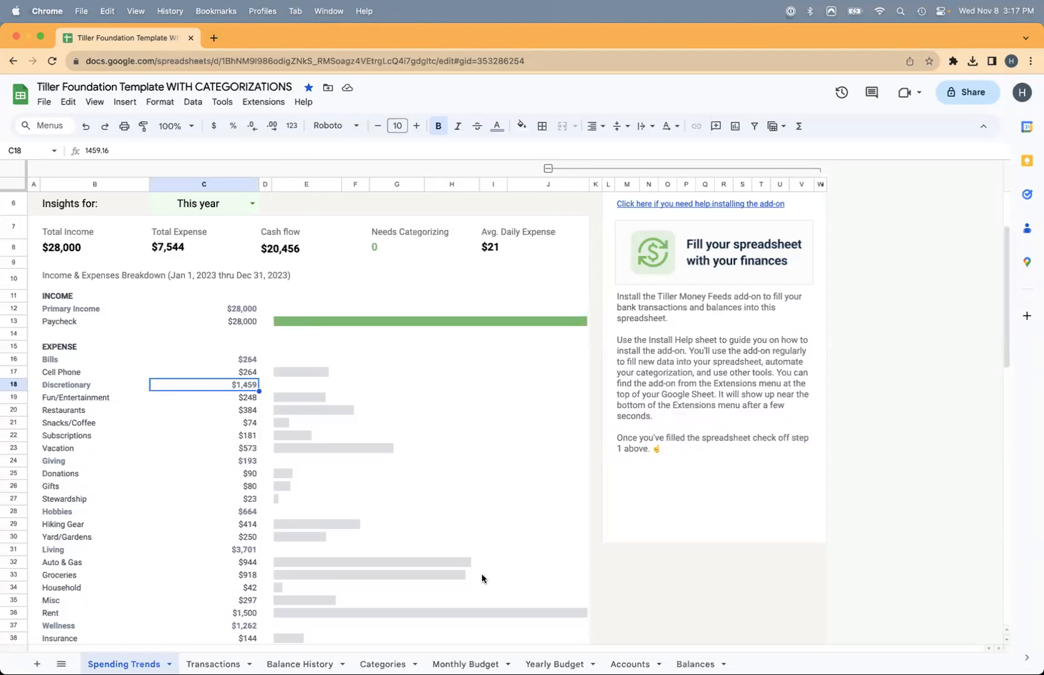
- Switch to the Demo Foundation Template WITH CATEGORIZATIONS workbook in Excel, maximize it and set the Spending Trends Insights period to This year
mouse_move(426, 656)
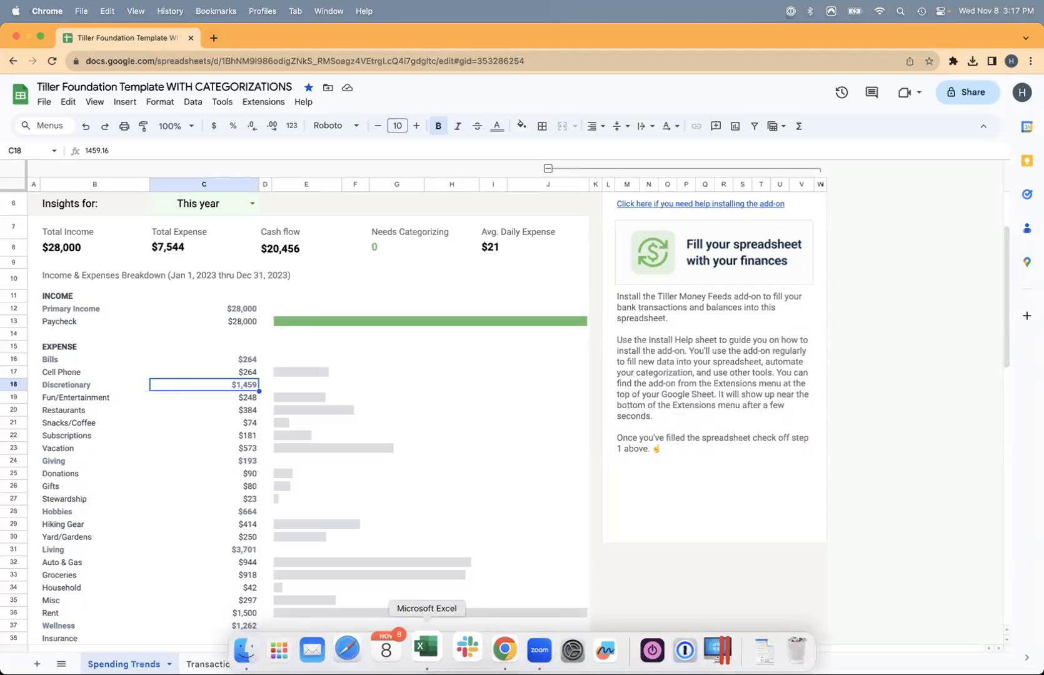
click(243, 650)
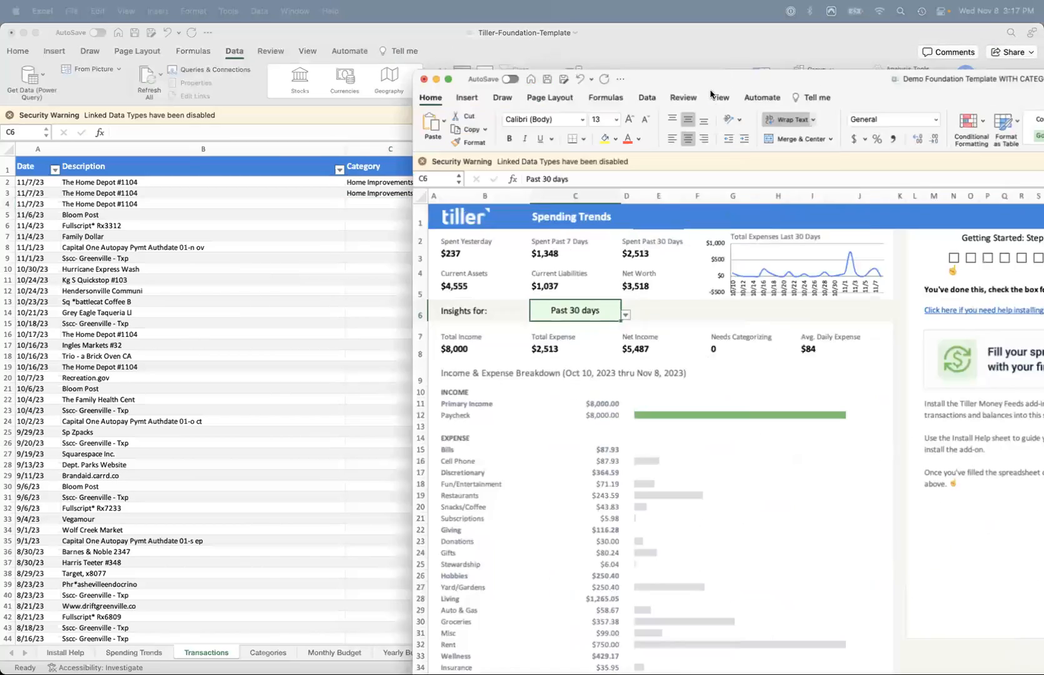
drag(710, 91, 355, 44)
click(570, 38)
click(584, 37)
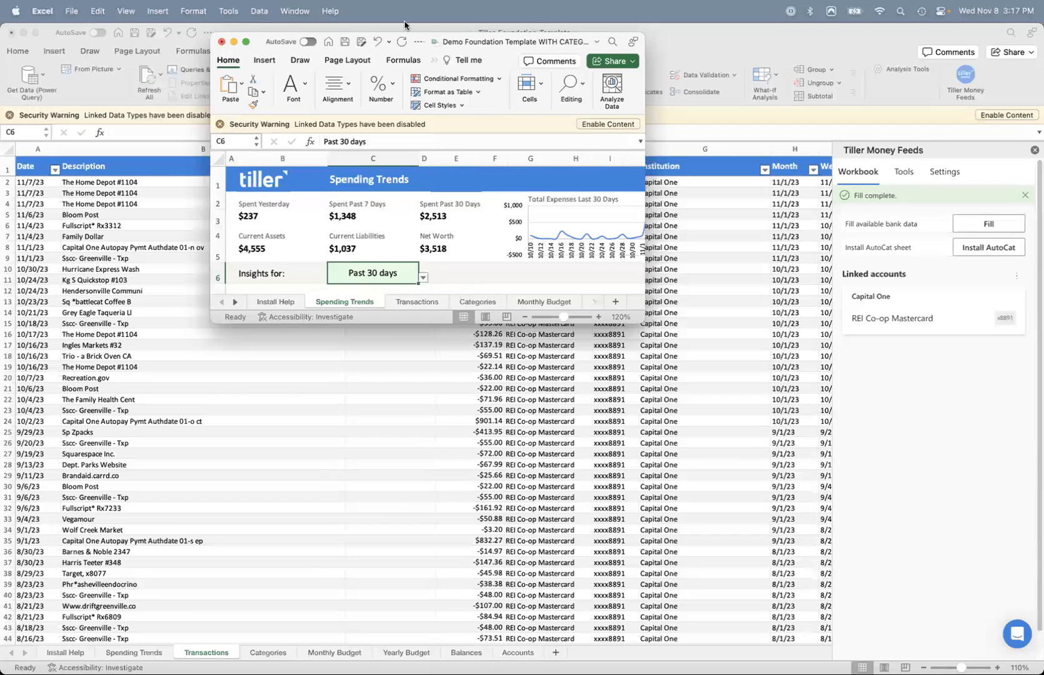
double_click(252, 35)
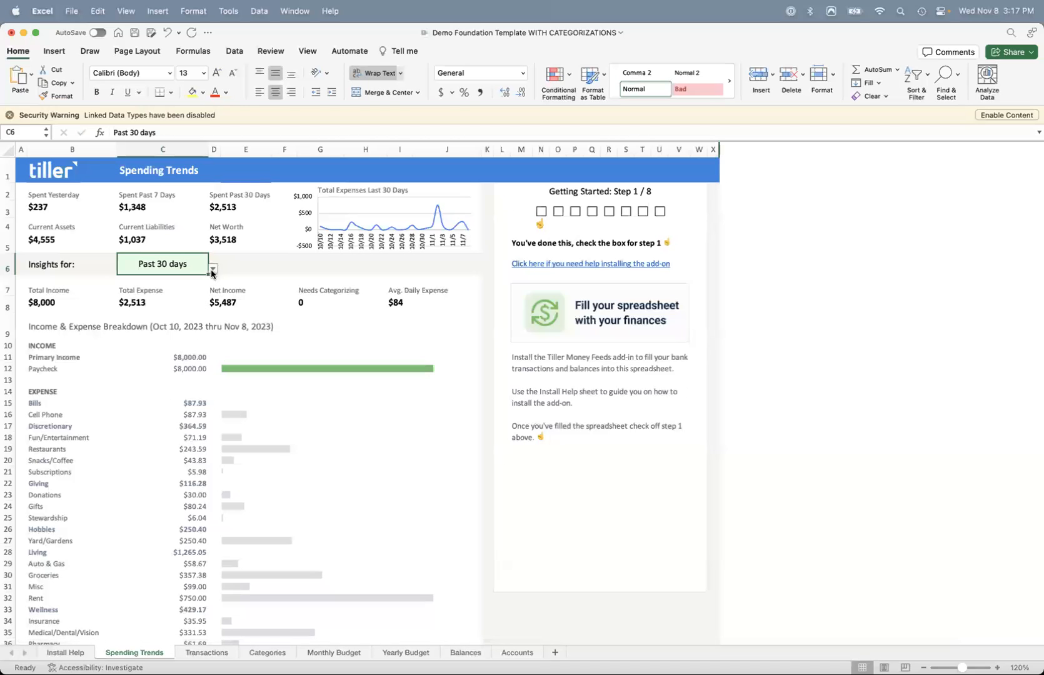
click(212, 269)
click(156, 325)
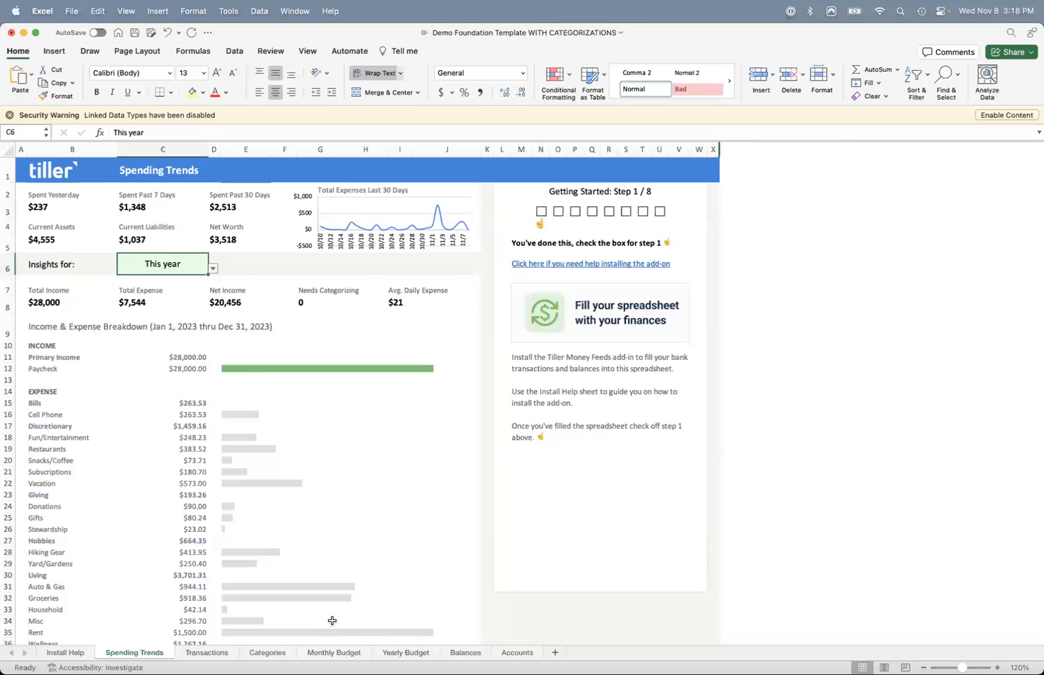
- Switch back to the Google Sheets spreadsheet in Chrome and open the Categories sheet at the Jan 2023 budget column
mouse_move(481, 670)
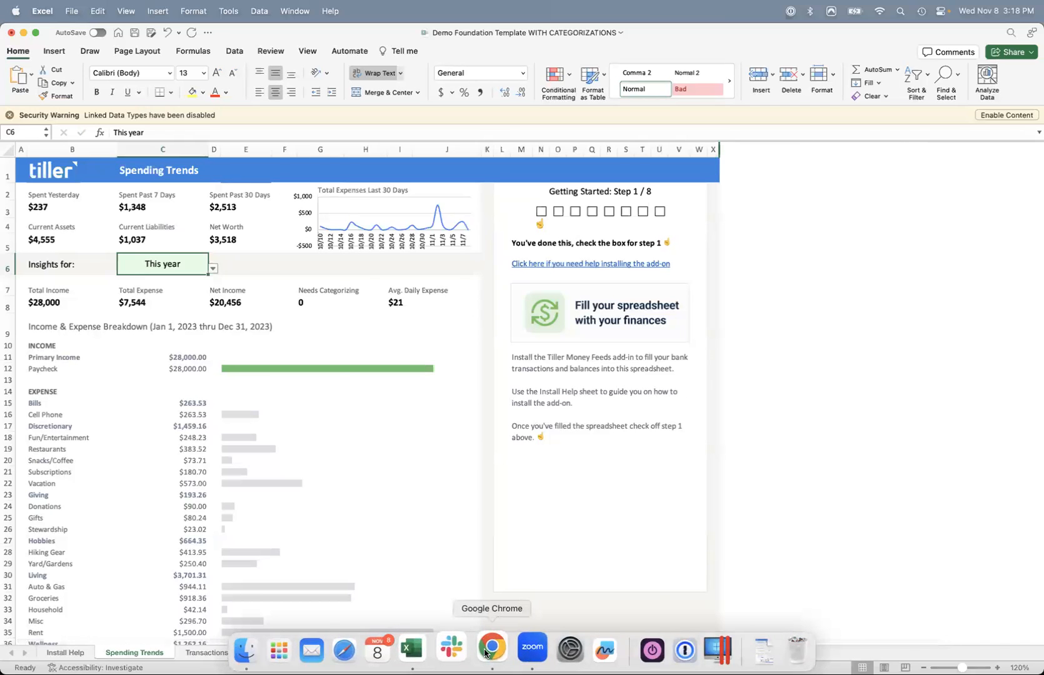
click(486, 649)
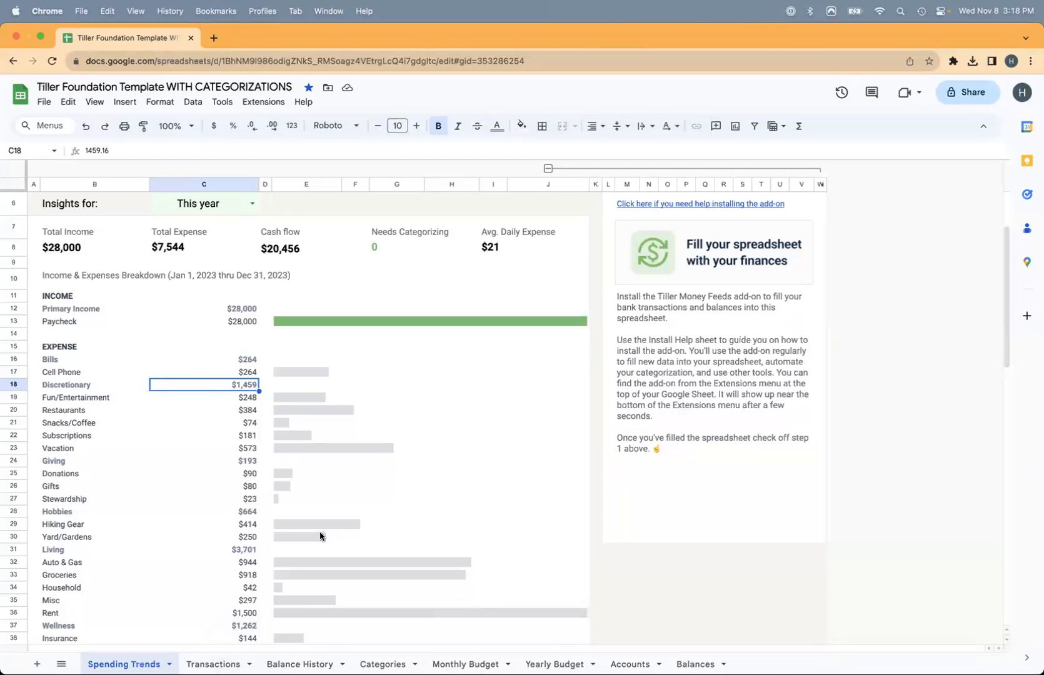
click(383, 664)
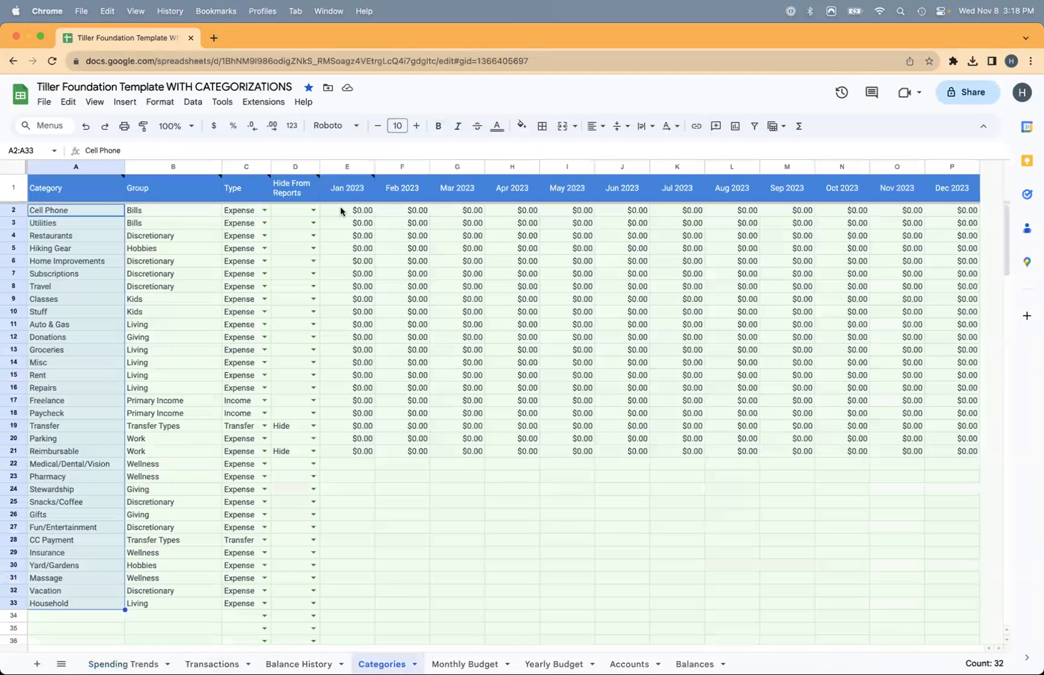
mouse_move(344, 186)
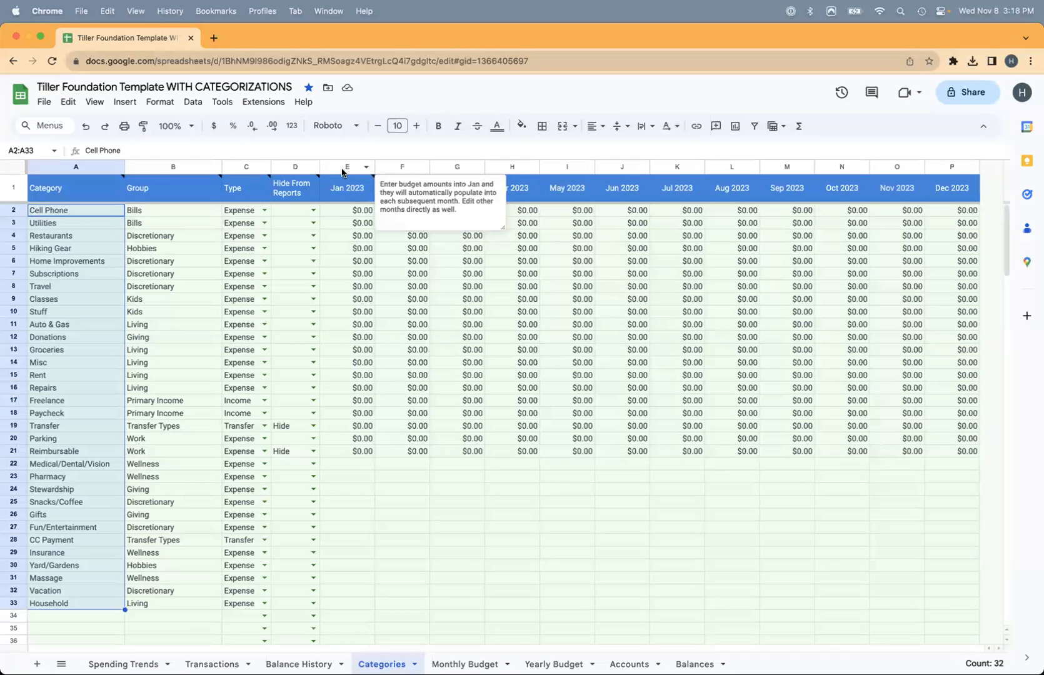
click(344, 167)
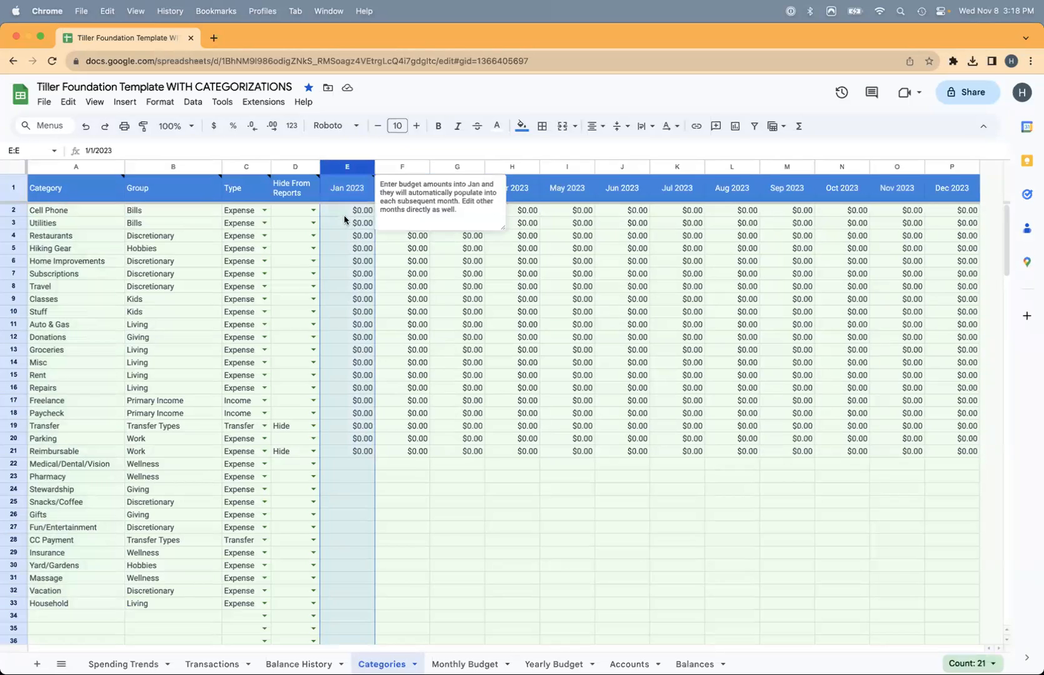
click(344, 215)
- Group the Jan 2023 to Dec 2023 columns (E - P) on the Categories sheet, and collapse and re-expand the group
click(343, 164)
shift+click(945, 167)
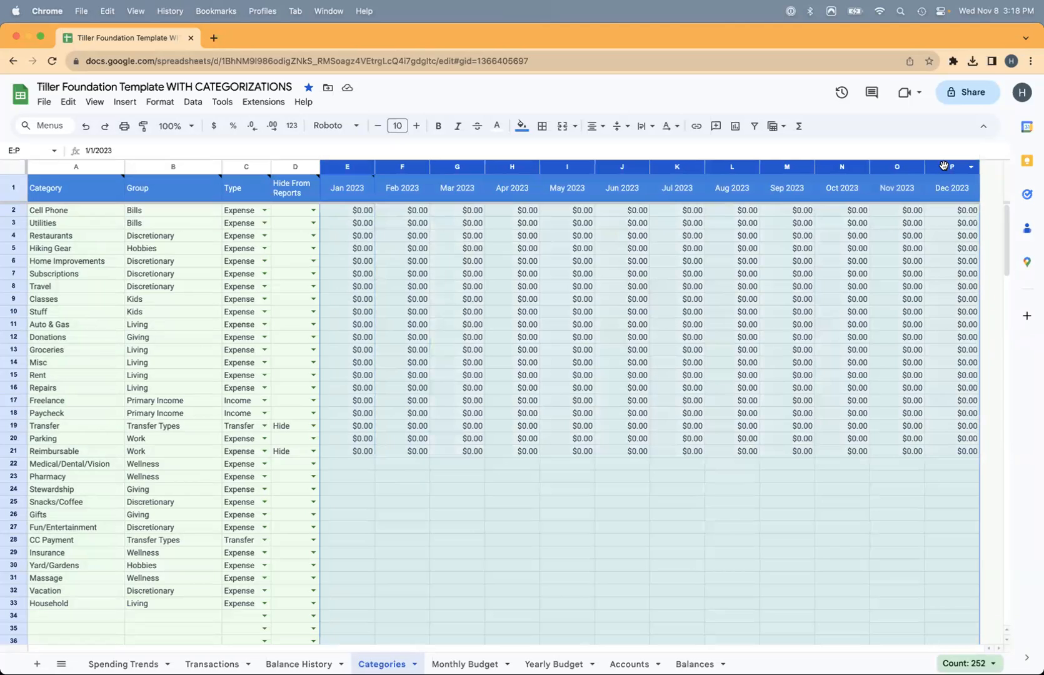
right_click(943, 165)
mouse_move(833, 603)
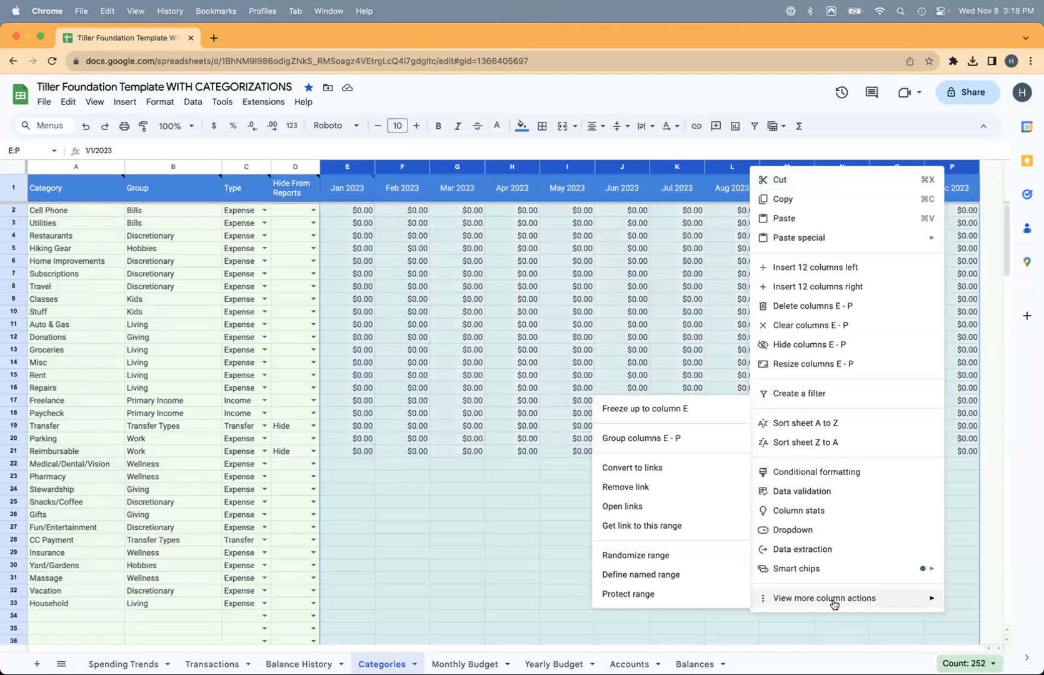
click(652, 439)
click(296, 169)
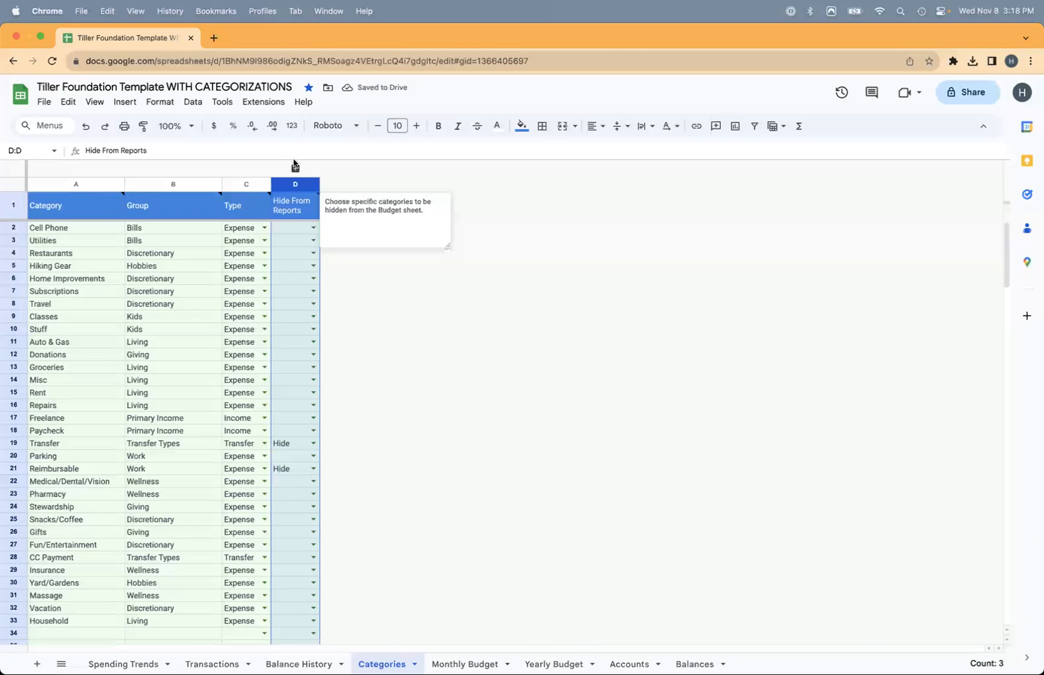
click(295, 168)
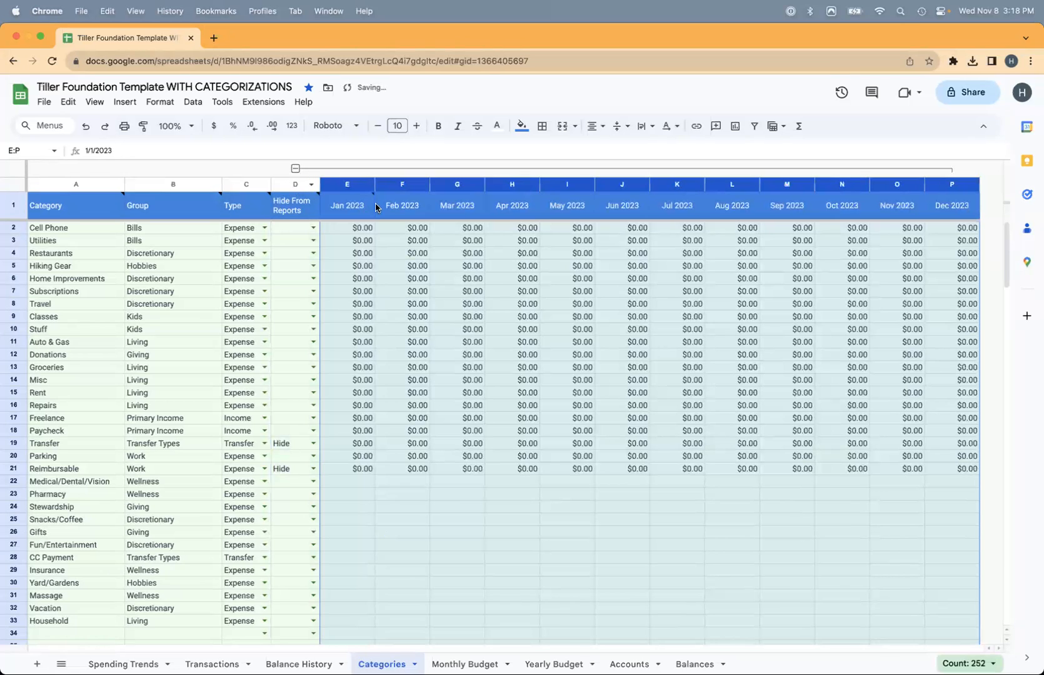
- Set the Jan 2023 budget for the Cell Phone category to 75
click(363, 239)
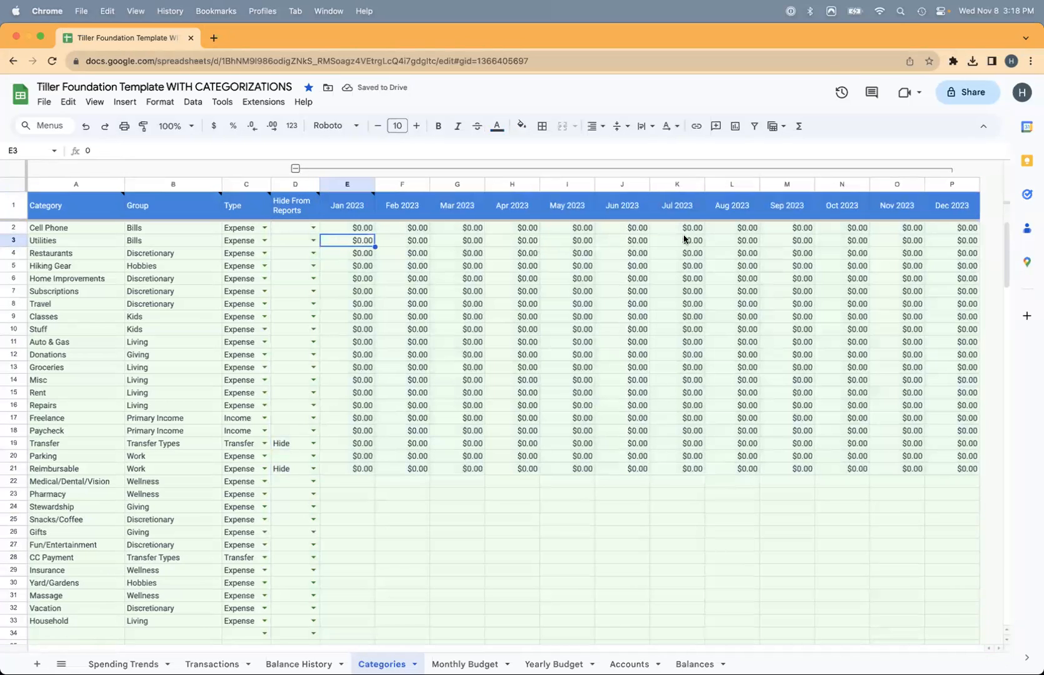
click(349, 229)
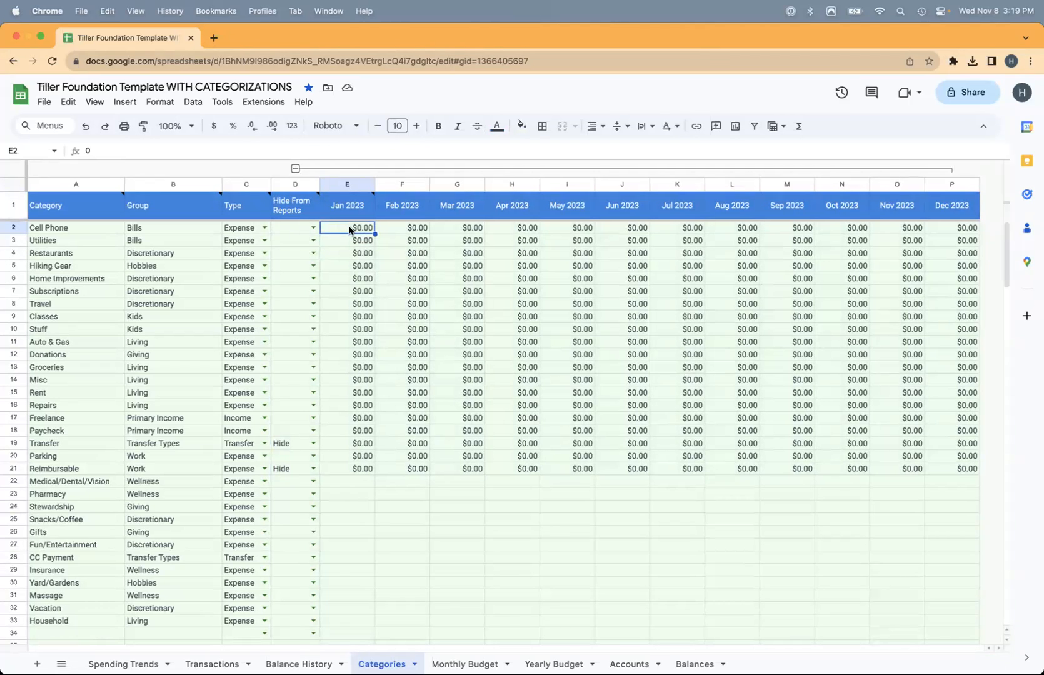
text(75)
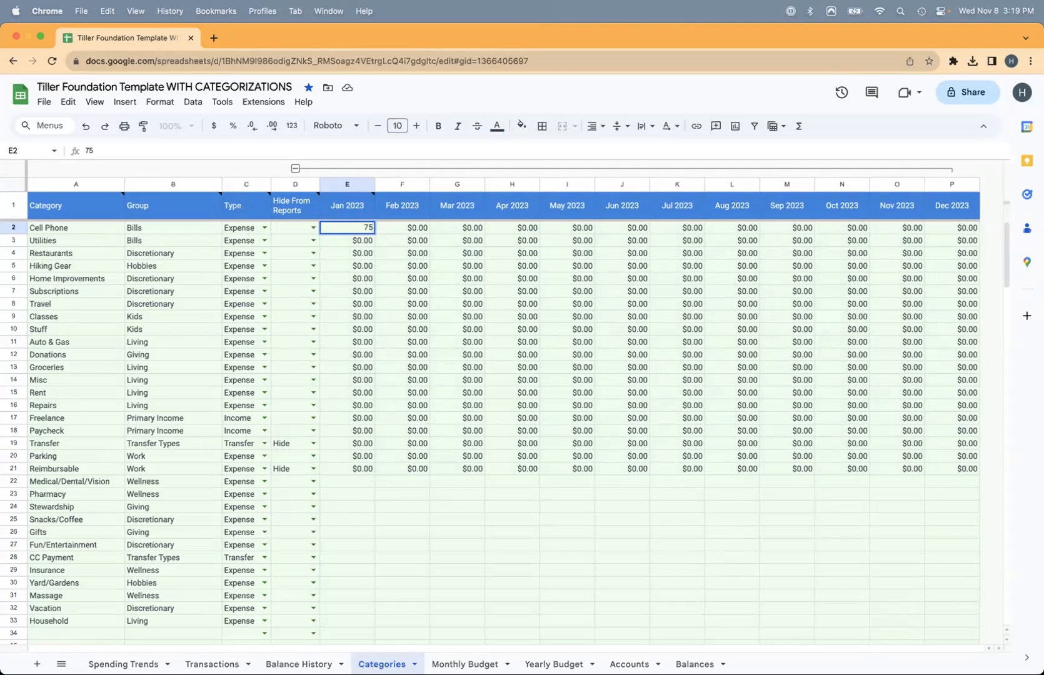
key(Return)
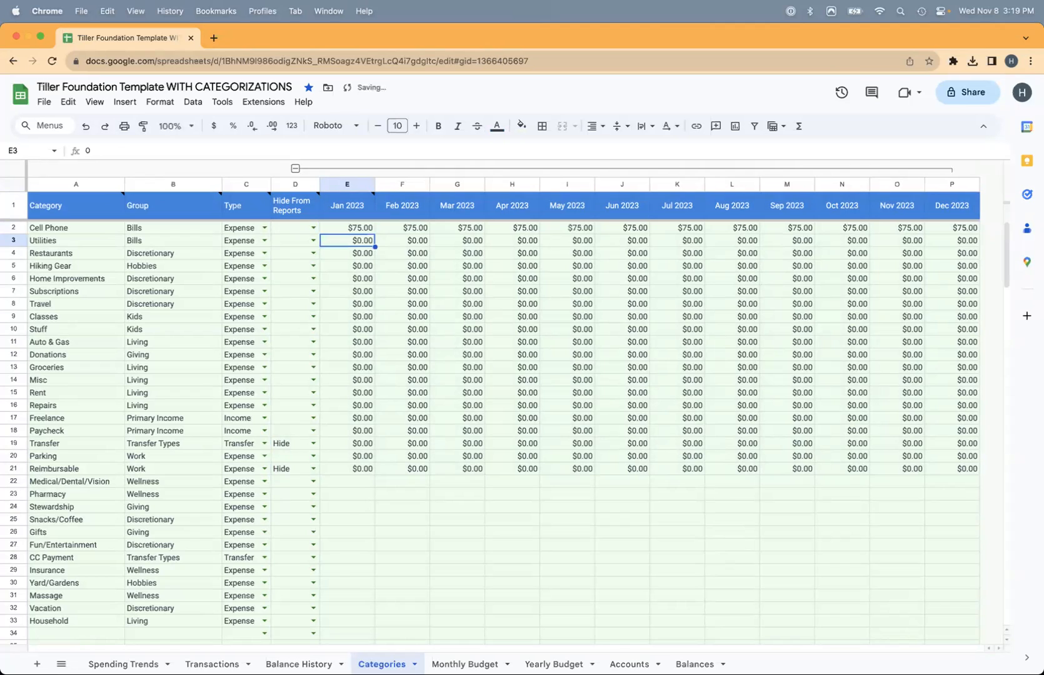
- Examine how the Cell Phone budget carries over through the Feb 2023 to Dec 2023 cells
click(418, 230)
key(Right)
key(Right)
key(Right)
key(Right)
key(Right)
key(Right)
key(Right)
key(Right)
key(Right)
key(Right)
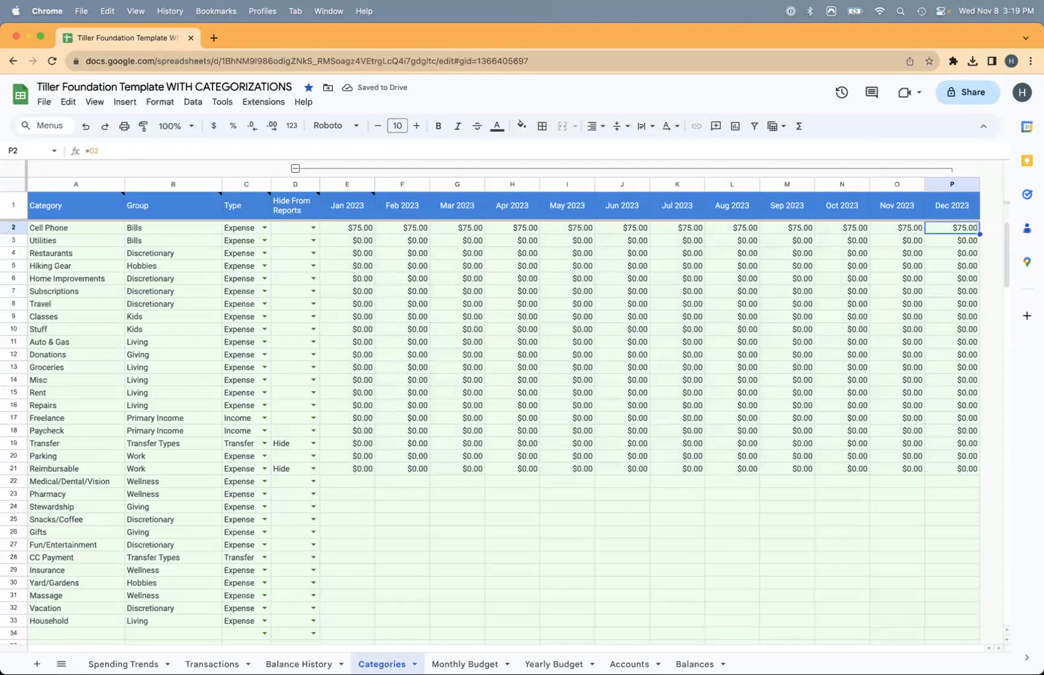
click(412, 231)
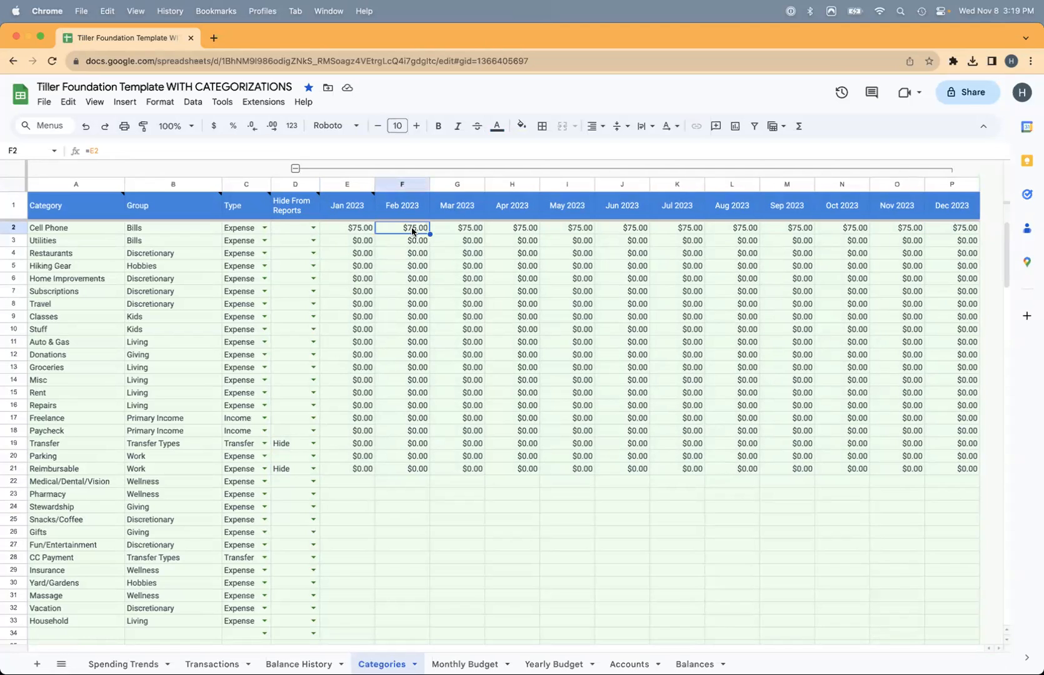
- Set the Jan 2023 budgets to 100 for Utilities, 300 for Restaurants and 200 for Hiking Gear
click(351, 245)
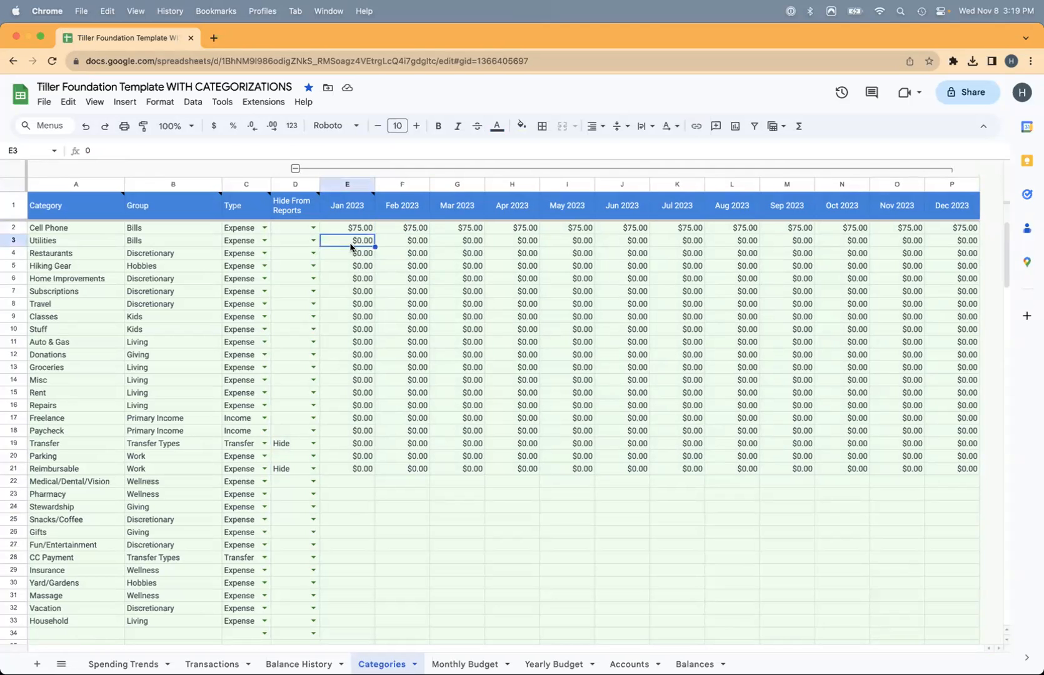
text(100)
key(Return)
text(300)
key(Return)
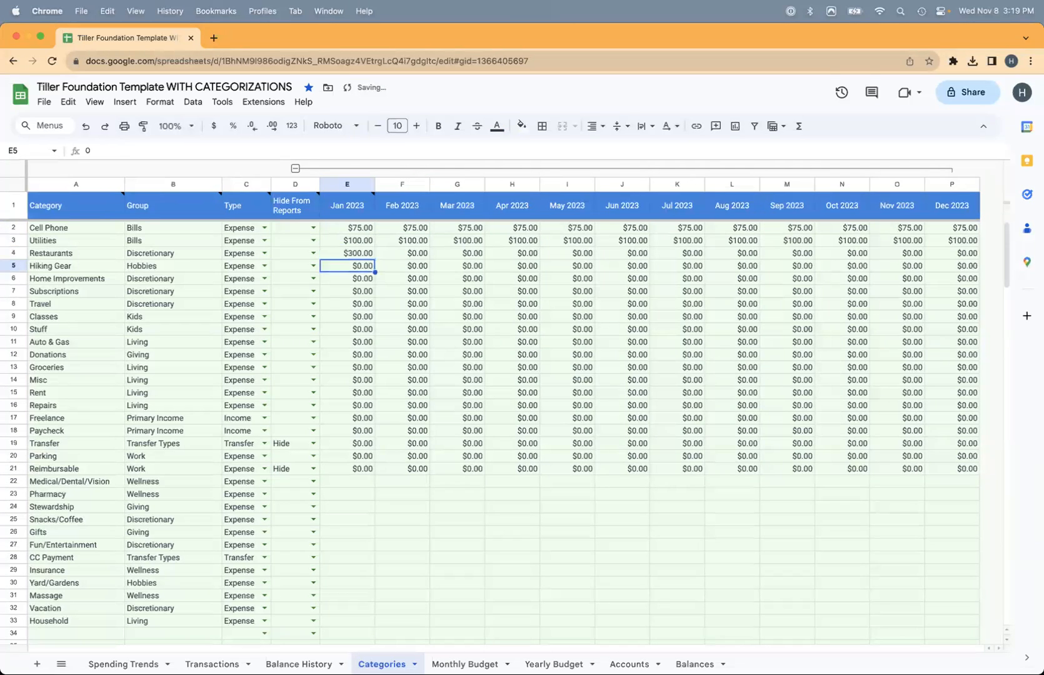
text(200)
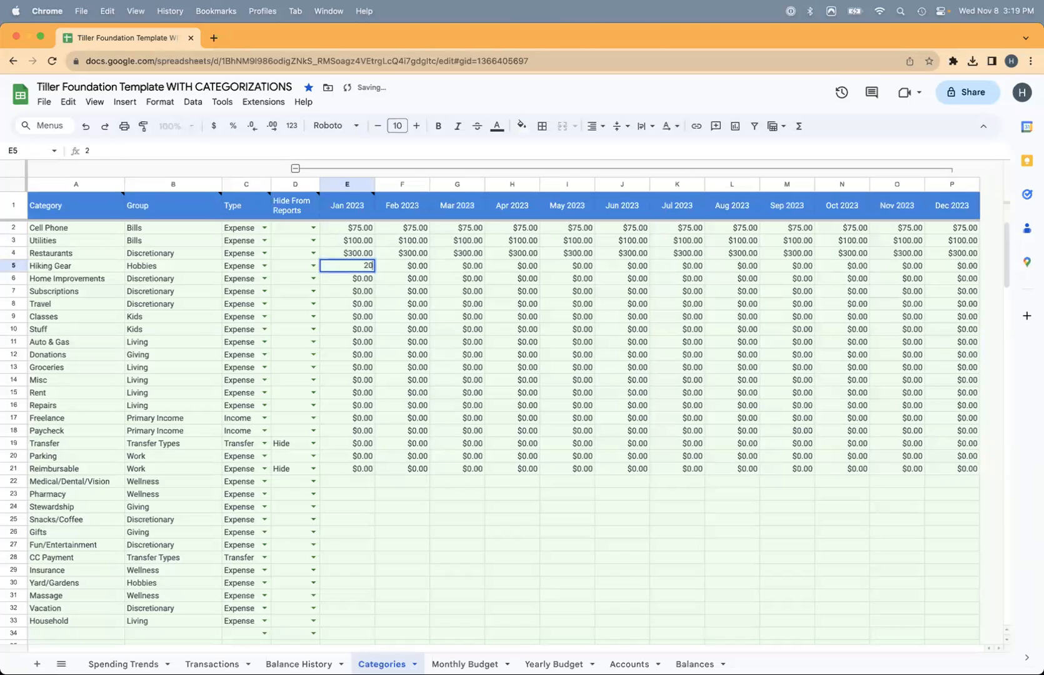
key(Return)
- Set the Jan 2023 budgets to 100 for Home Improvements, 50 for Subscriptions and 100 for Travel
text(100)
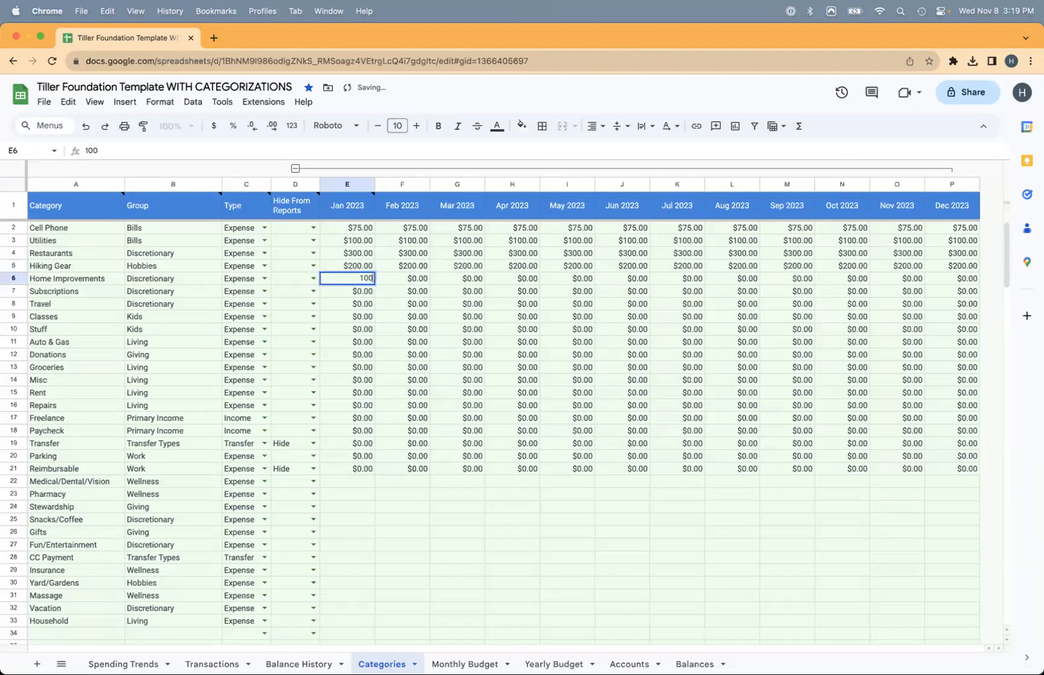
key(Return)
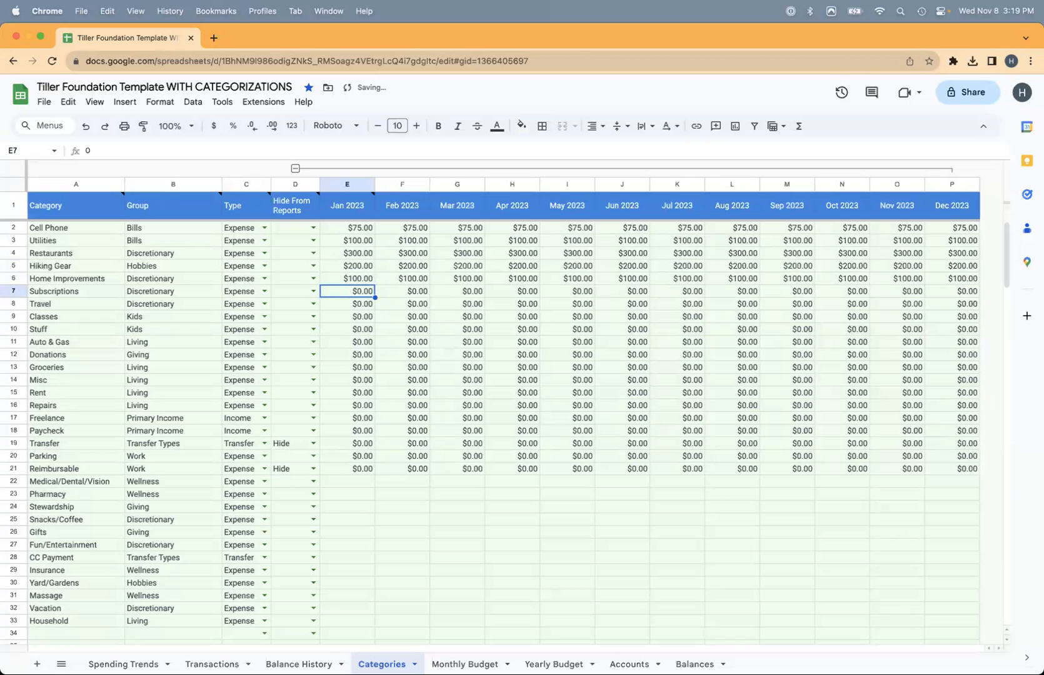
text(50)
key(Return)
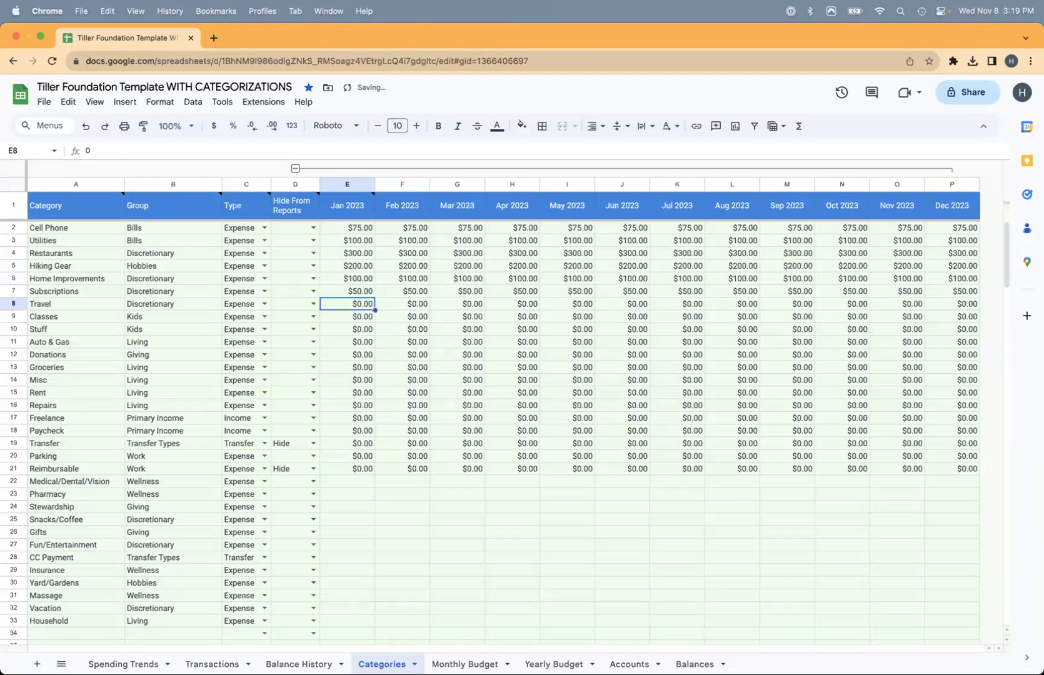
text(100)
key(Return)
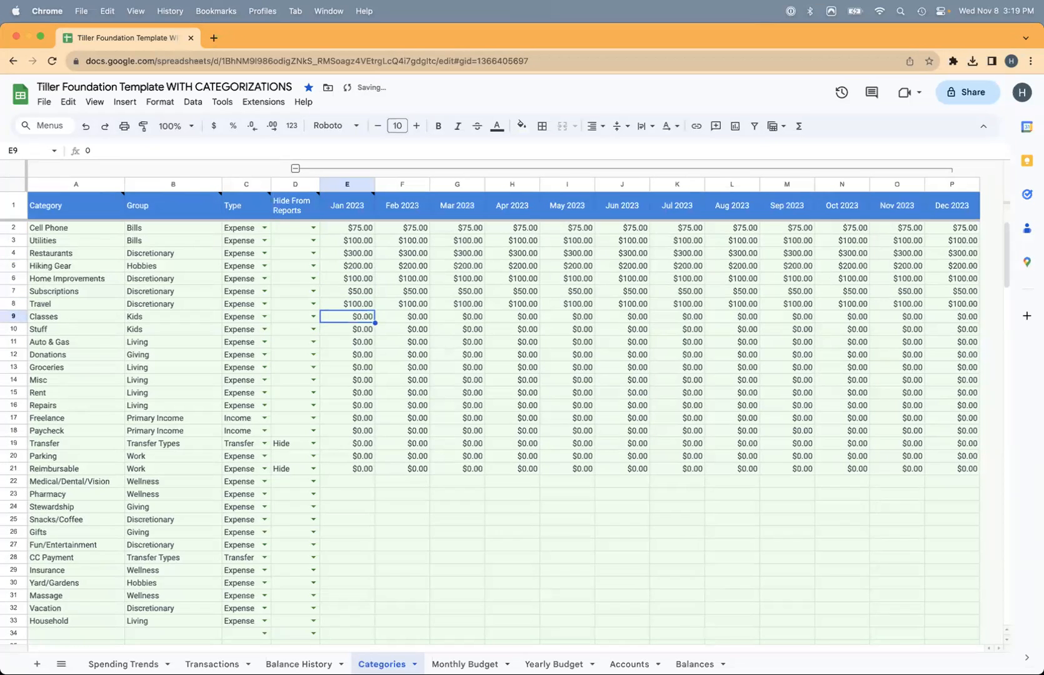
- Set the Jan 2023 budgets to 100 for Auto & Gas, 100 for Donations and 500 for Groceries
click(351, 343)
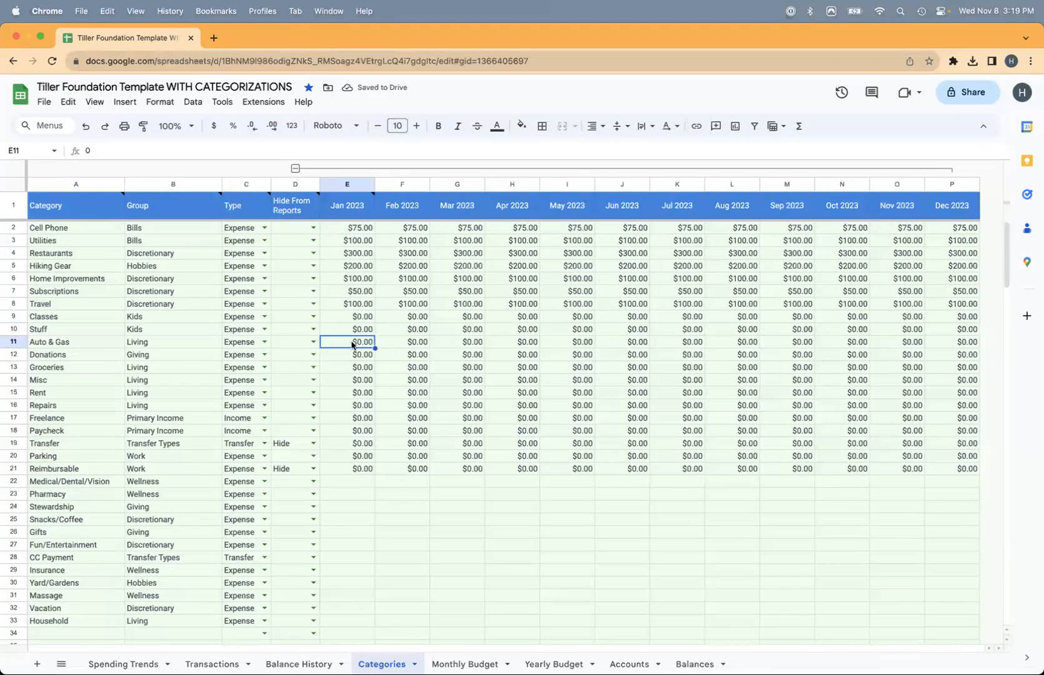
text(100)
key(Return)
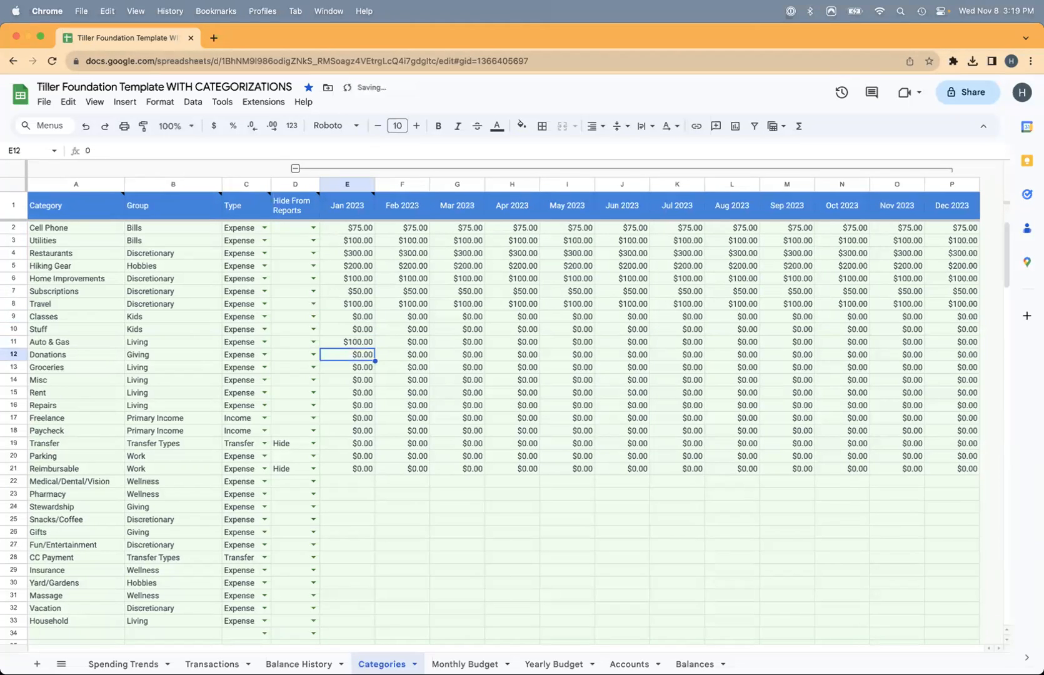
text(100)
key(Return)
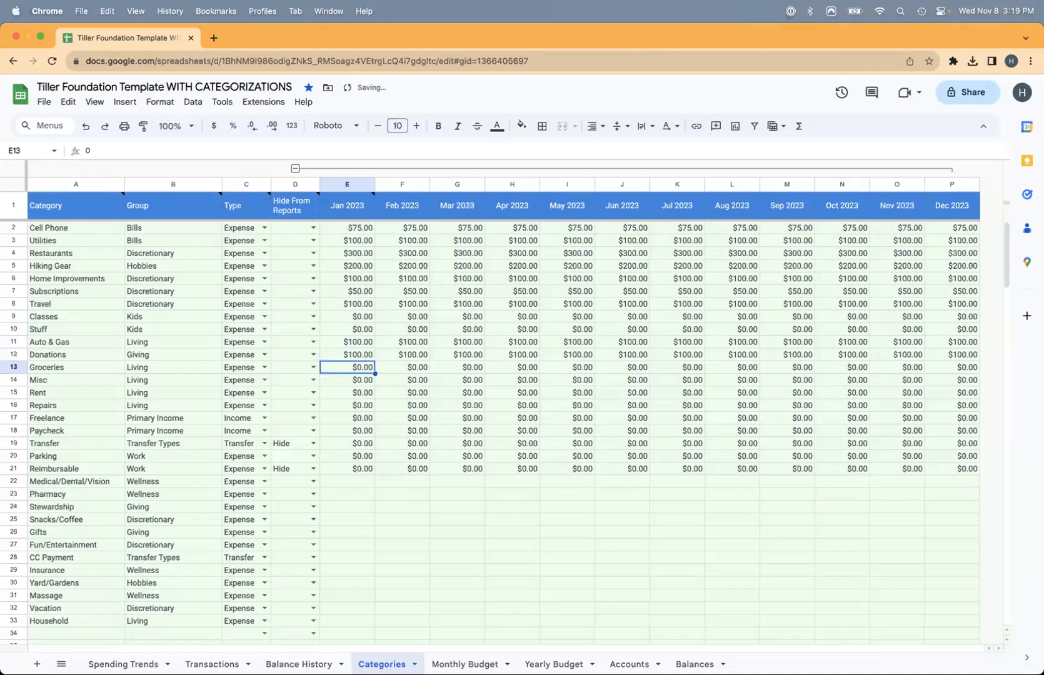
text(500)
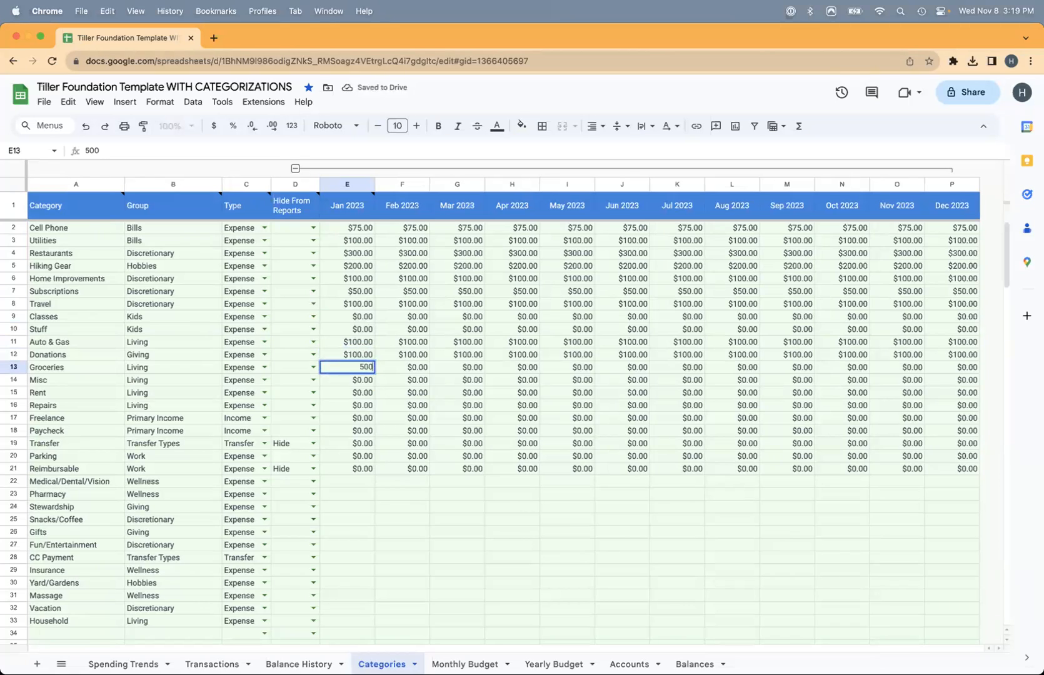
key(Return)
- Set the Jan 2023 budgets to 100 for Misc and 1000 for Rent, leaving Repairs unchanged
text(100)
key(Return)
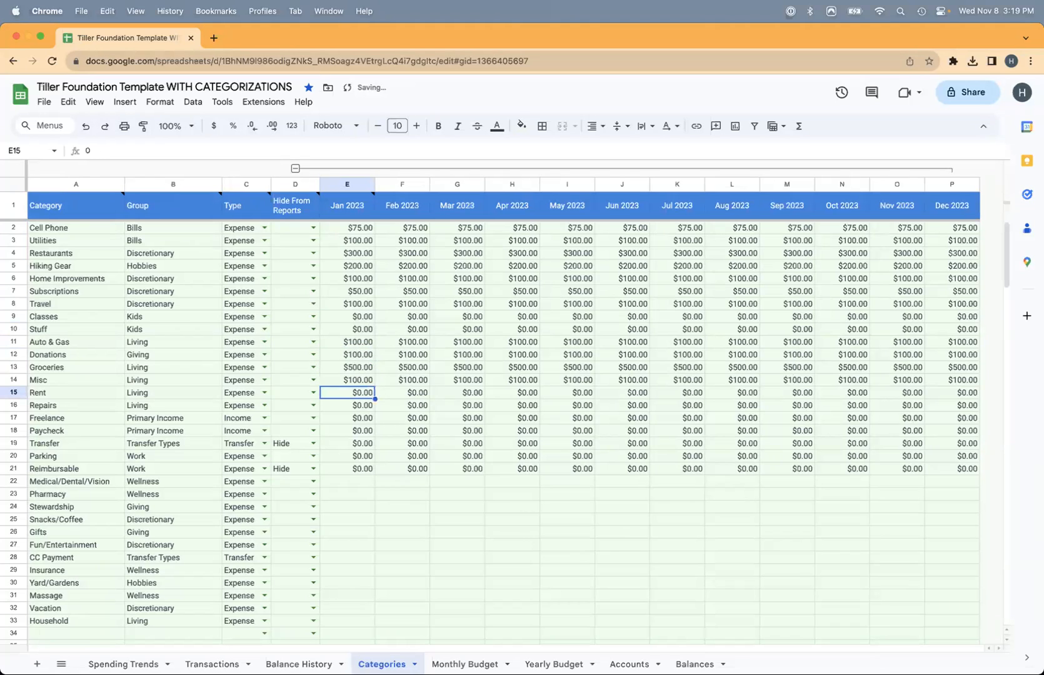
text(1000)
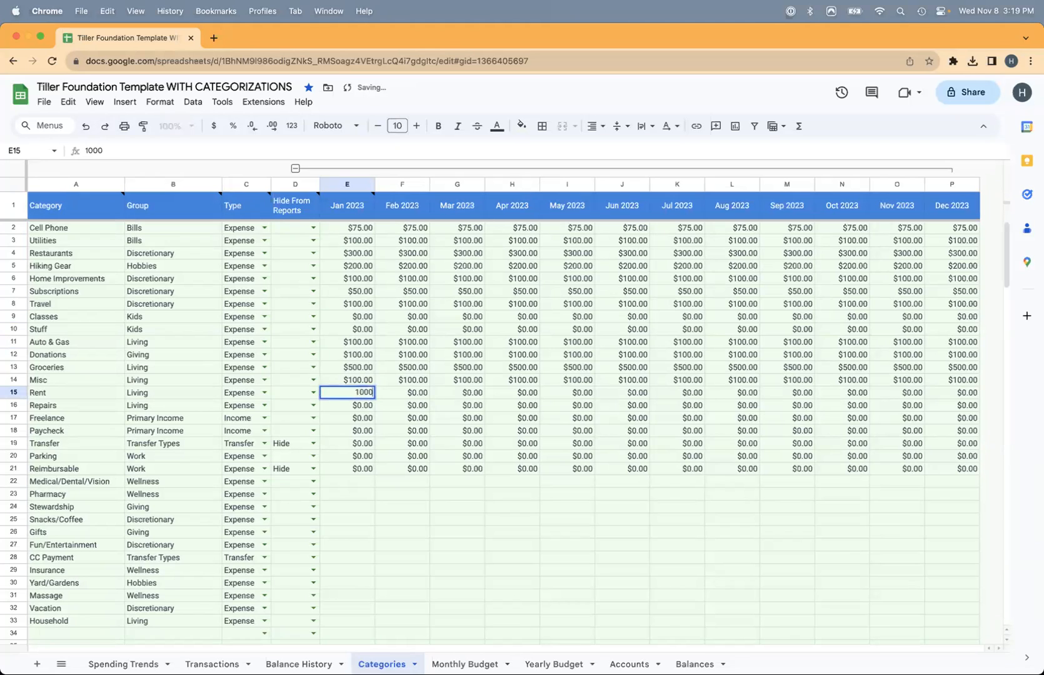
key(Return)
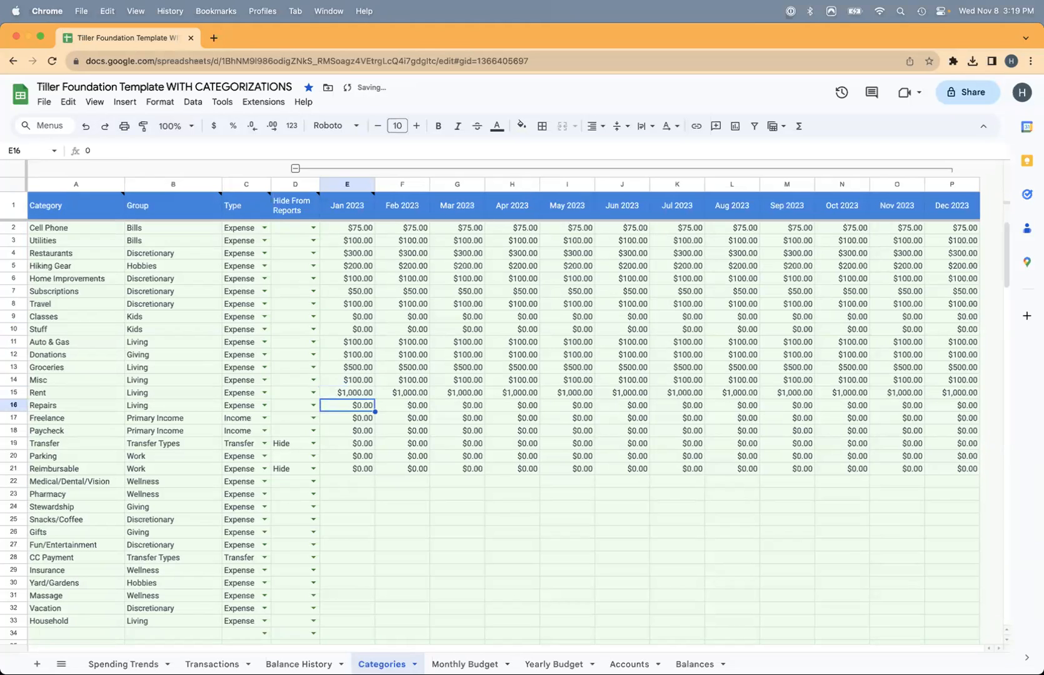
key(Return)
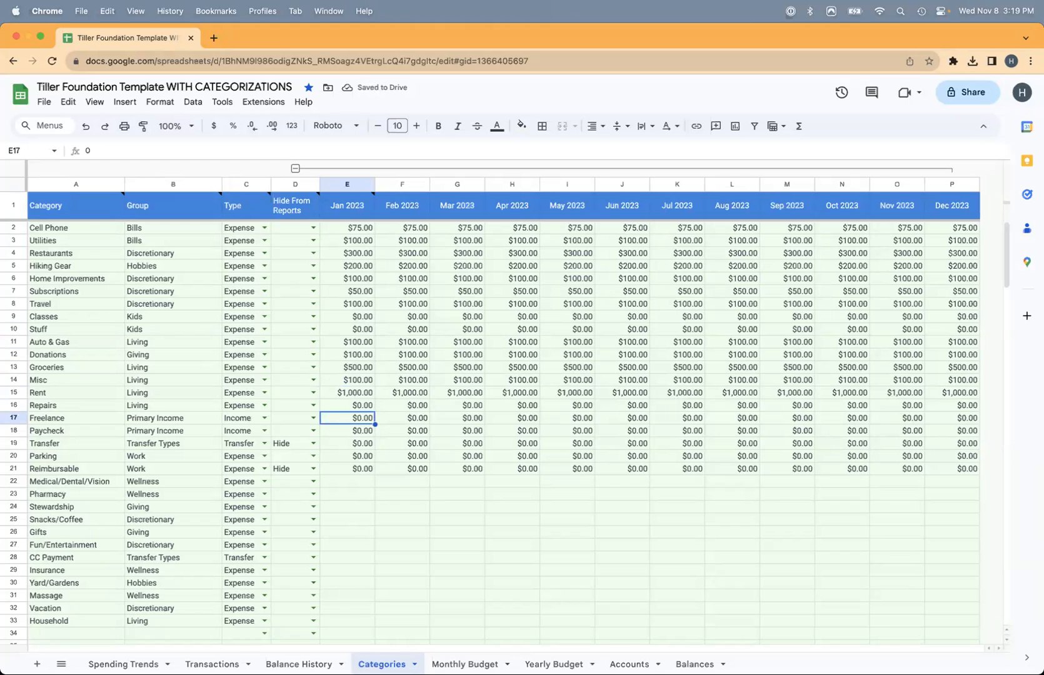
- Set the Jan 2023 budget for Paycheck to 8000, skipping Freelance
key(Return)
text(8000)
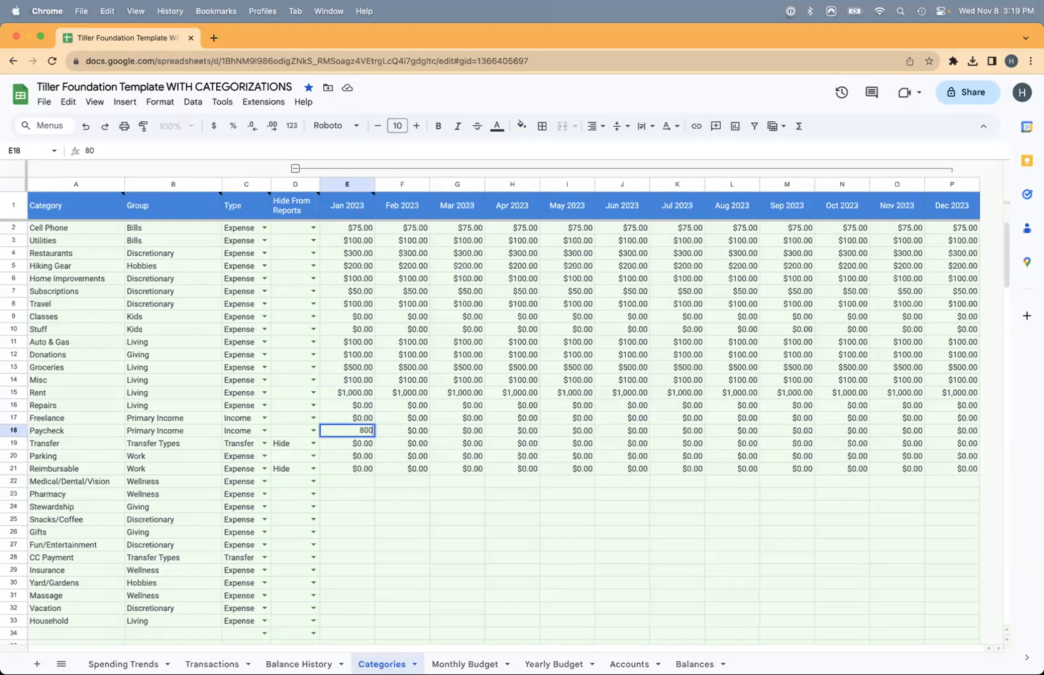
key(Return)
- Set the Jan 2023 budgets for Medical/Dental/Vision and Pharmacy to 100 each
key(Return)
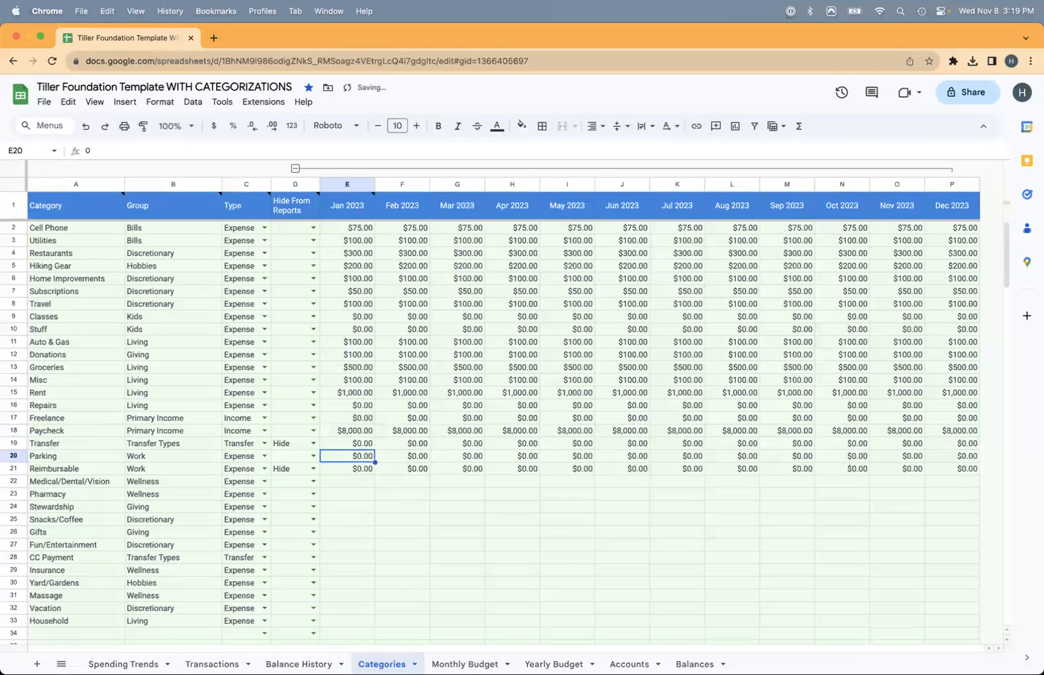
key(Return)
key(Return)
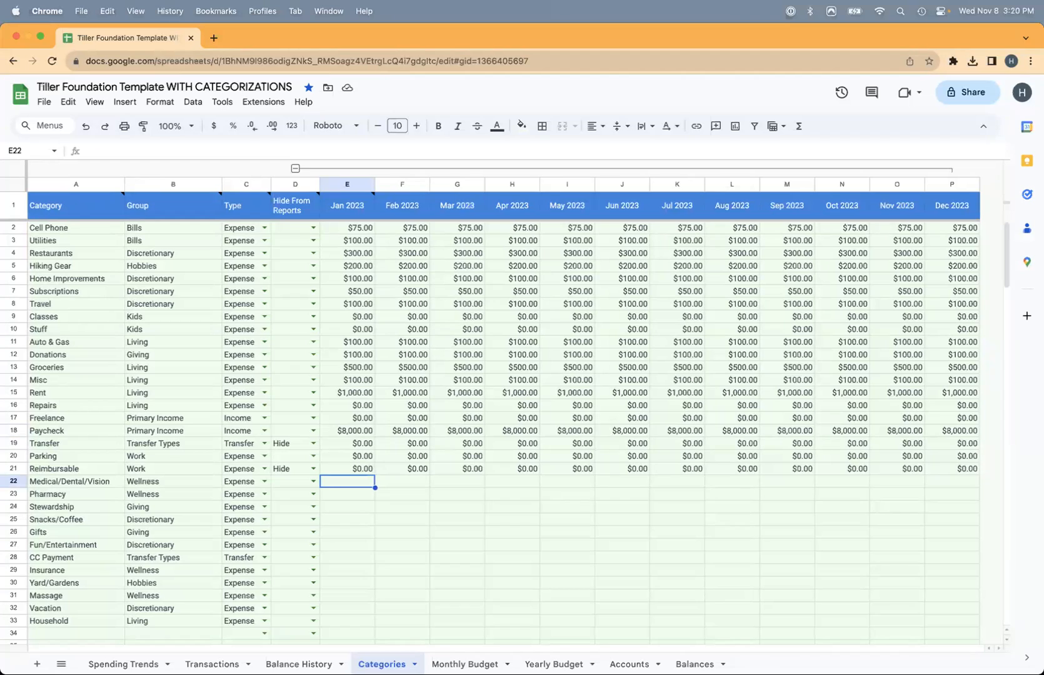
text(100)
key(Return)
text(100)
key(Return)
- Set the Jan 2023 budgets for Stewardship, Snacks/Coffee, Gifts and Fun/Entertainment to 50 each
text(50)
key(Return)
text(50)
key(Return)
text(50)
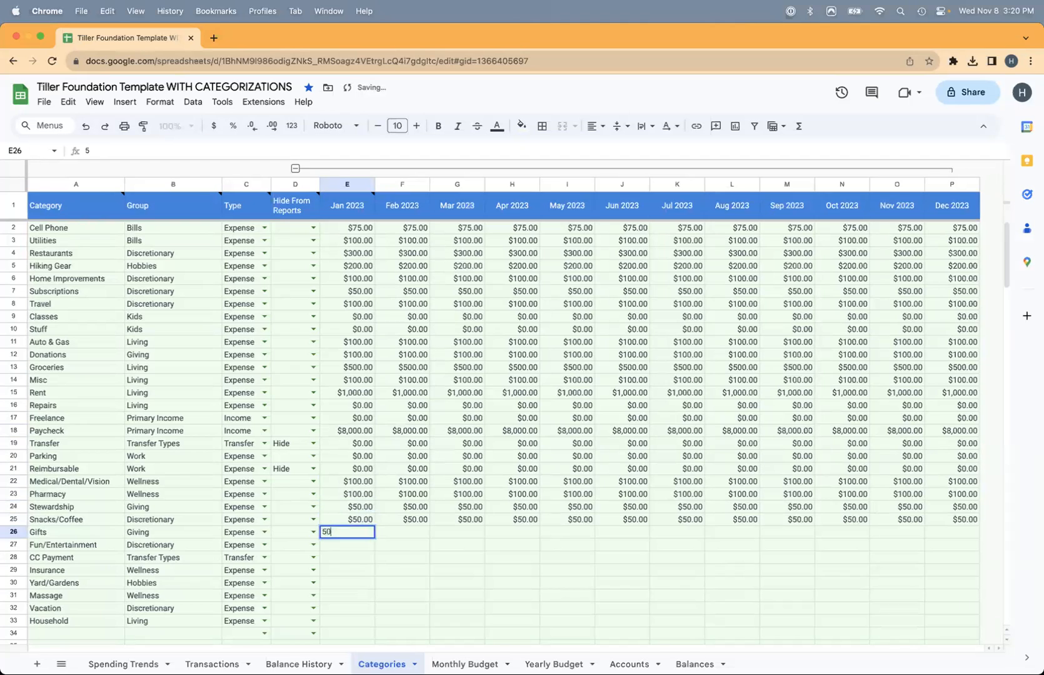
key(Return)
text(50)
key(Return)
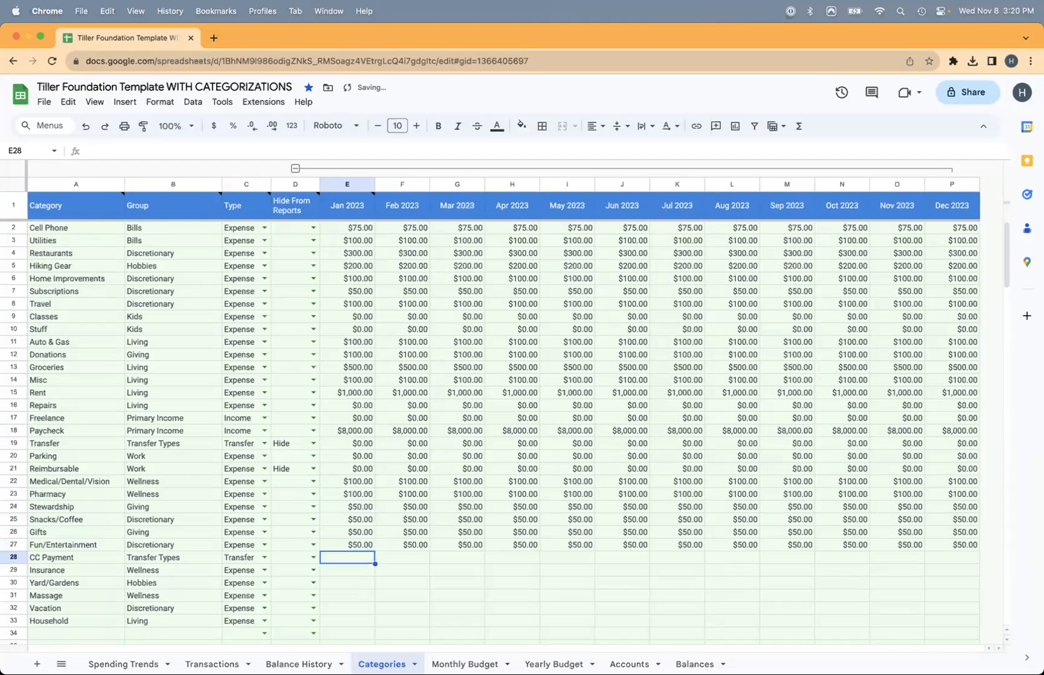
- Set the Jan 2023 budgets for Insurance and Yard/Gardens to 100 each, skipping CC Payment
key(Return)
key(Return)
text(100)
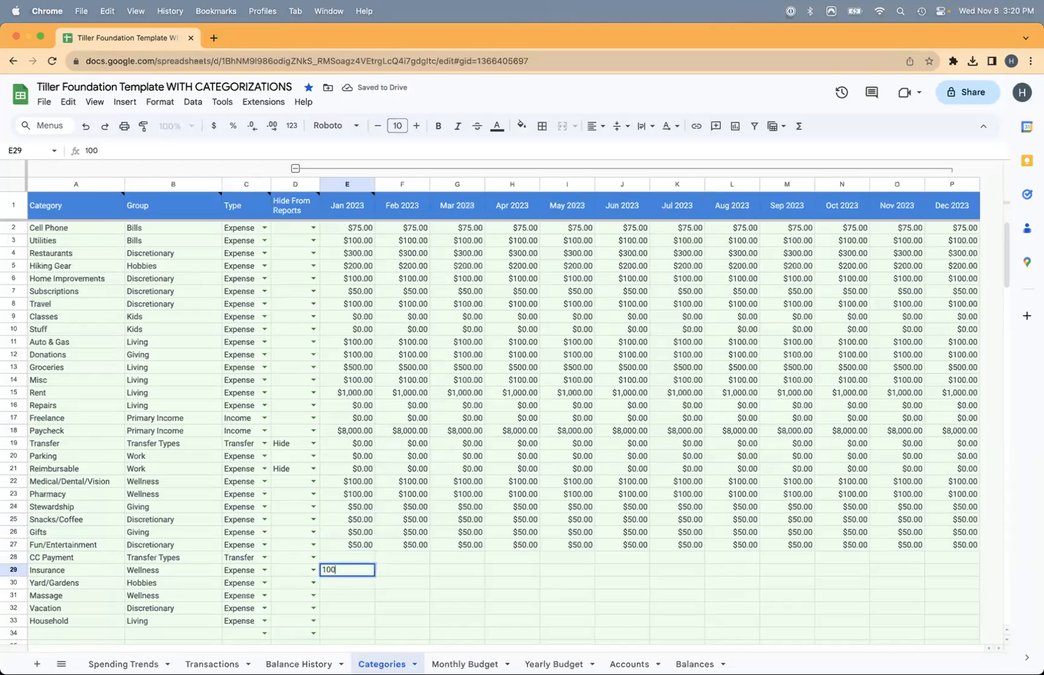
key(Return)
text(100)
key(Return)
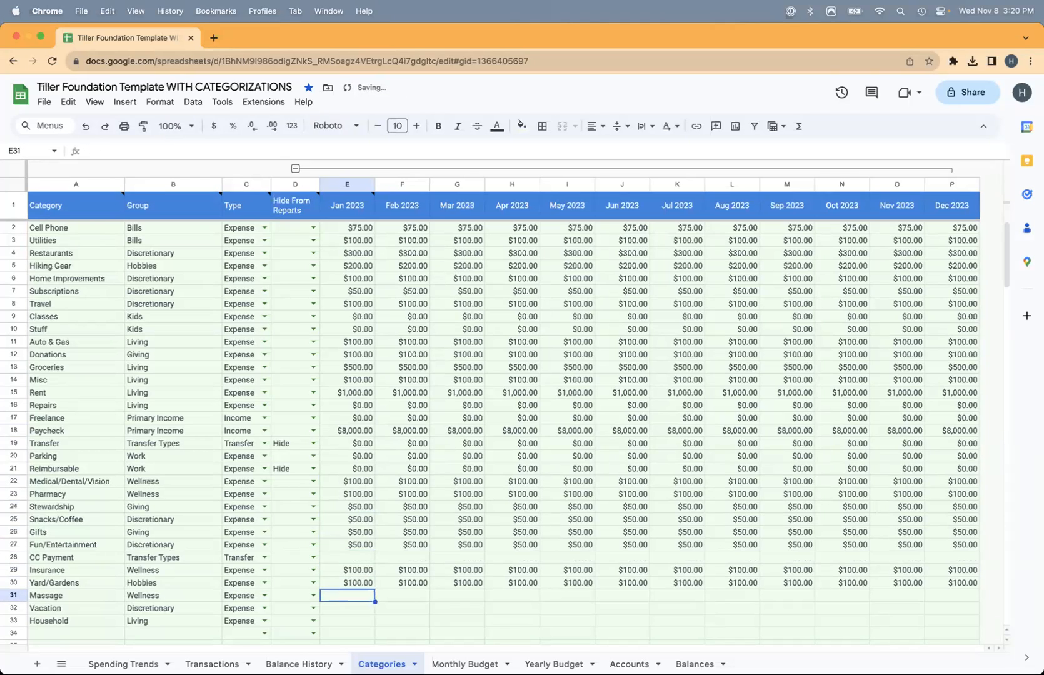
- Set the Jan 2023 budgets to 120 for Massage, 100 for Vacation and 100 for Household
text(120)
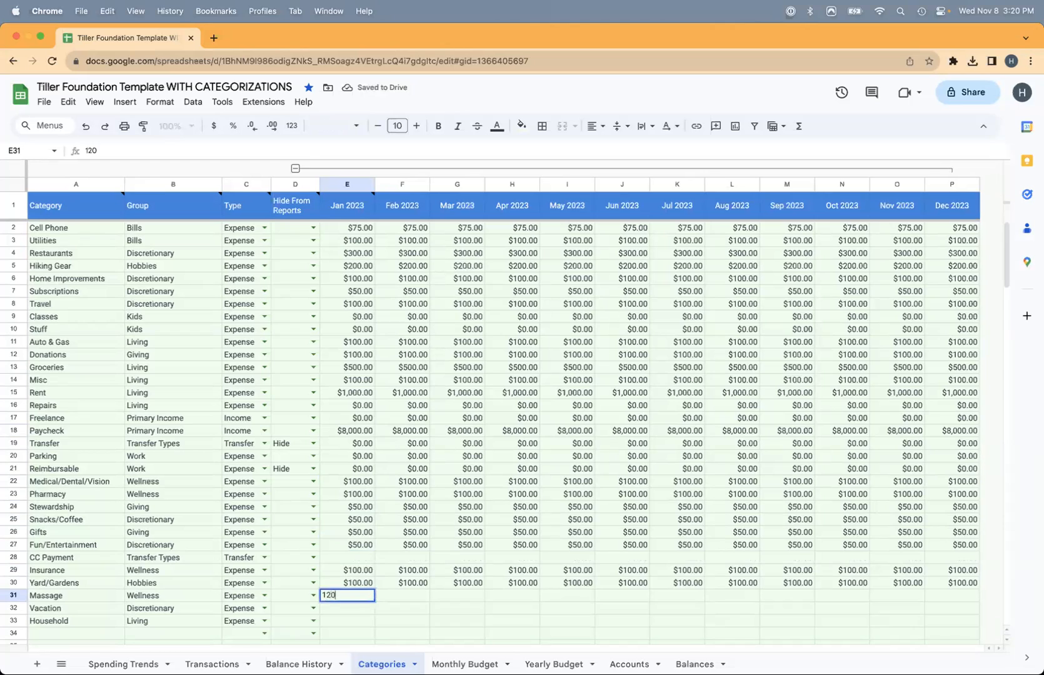
key(Return)
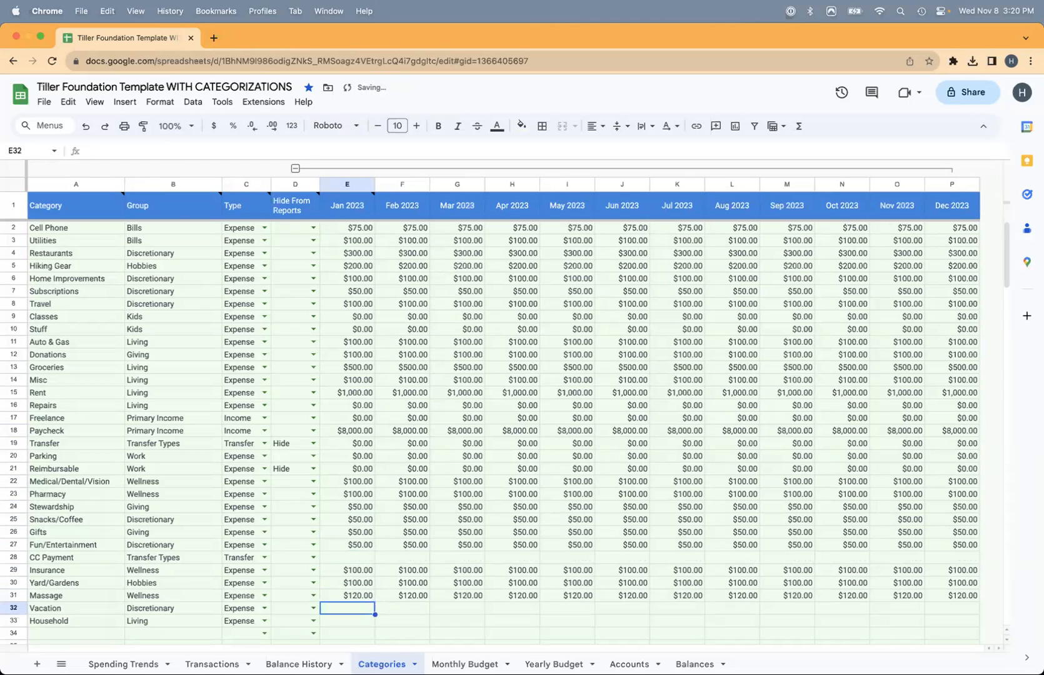
text(100)
key(Return)
text(100)
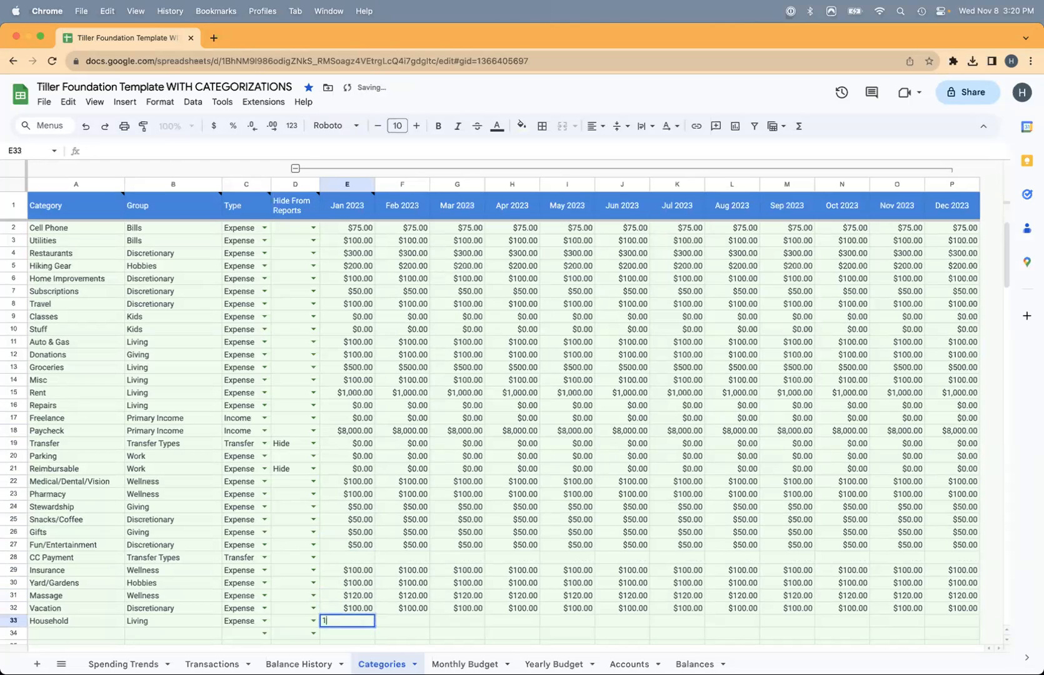
key(Return)
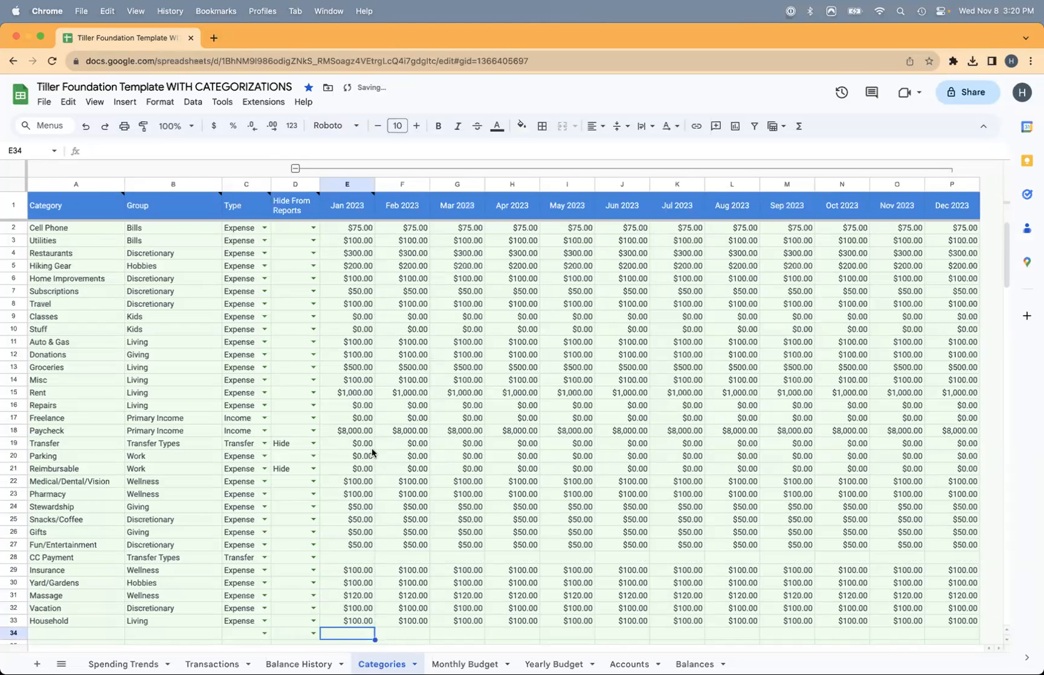
- Review the Feb to Dec 2023 budgets for Home Improvements and all category budgets for Jan 2023
drag(407, 278, 687, 267)
drag(807, 281, 940, 281)
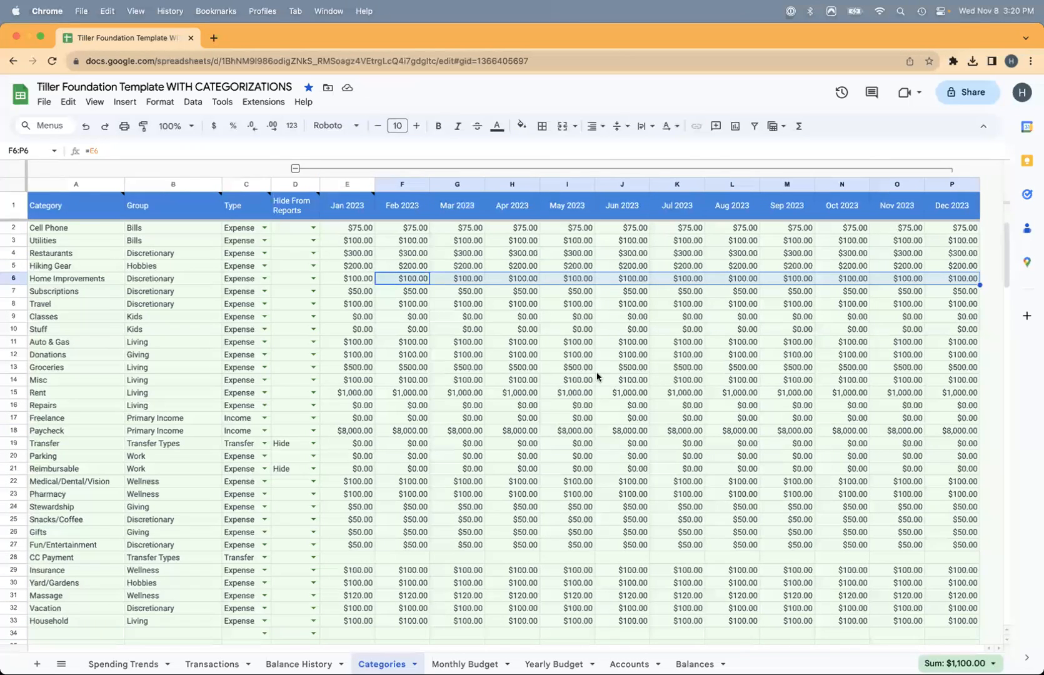
drag(354, 228, 350, 620)
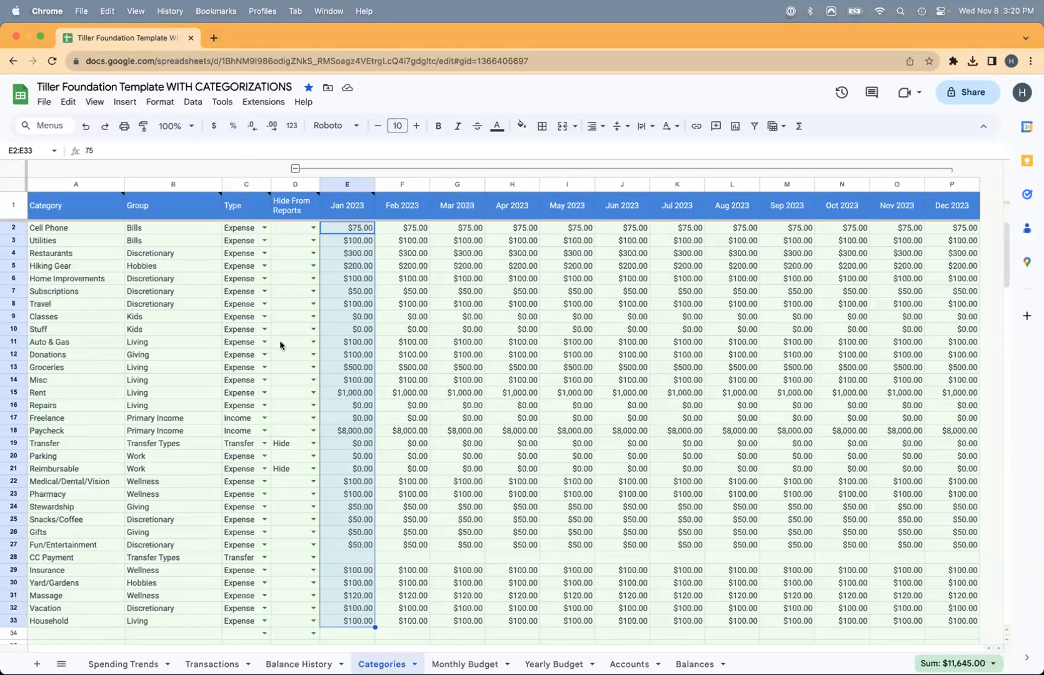
- Set the Auto & Gas budget to 600 for Jun 2023 and 100 for Jul 2023
click(637, 342)
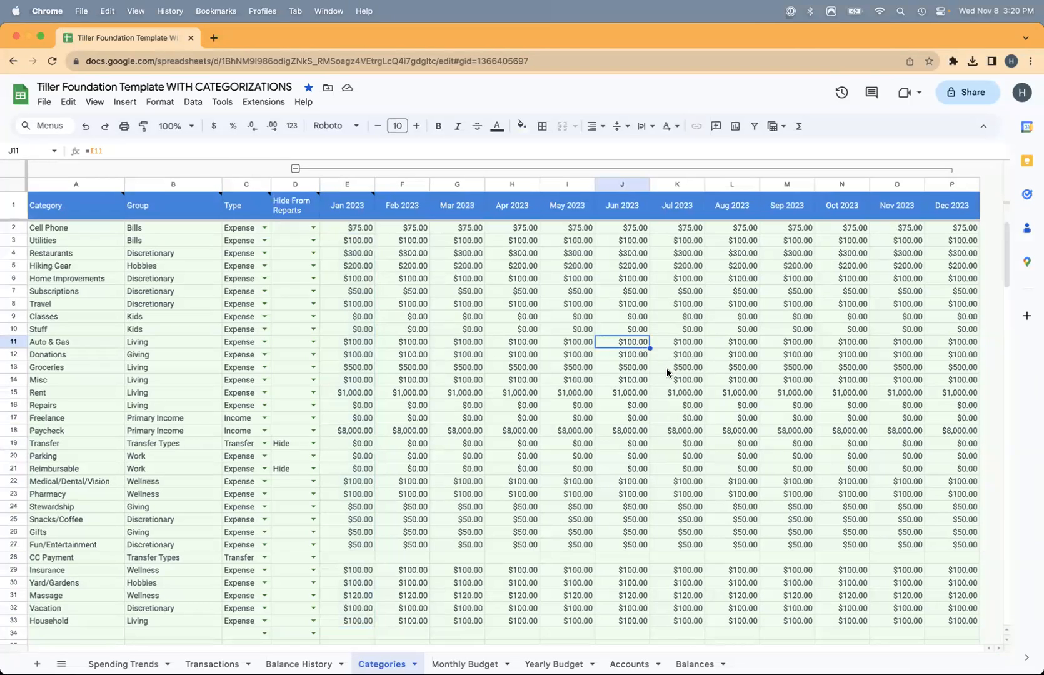
text(600)
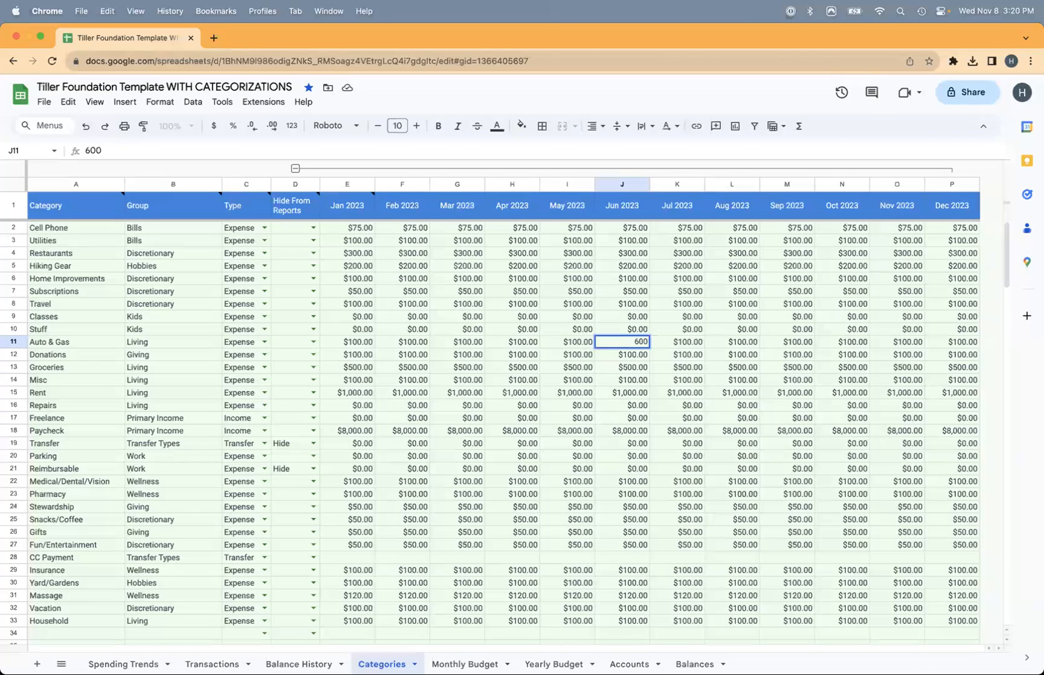
key(Return)
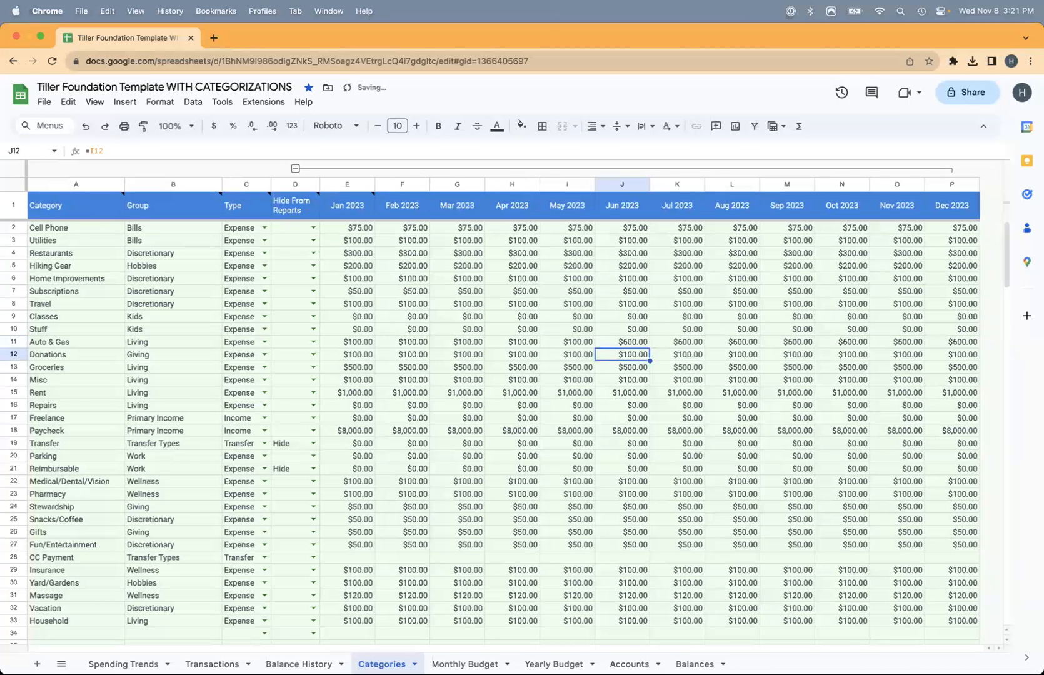
click(667, 338)
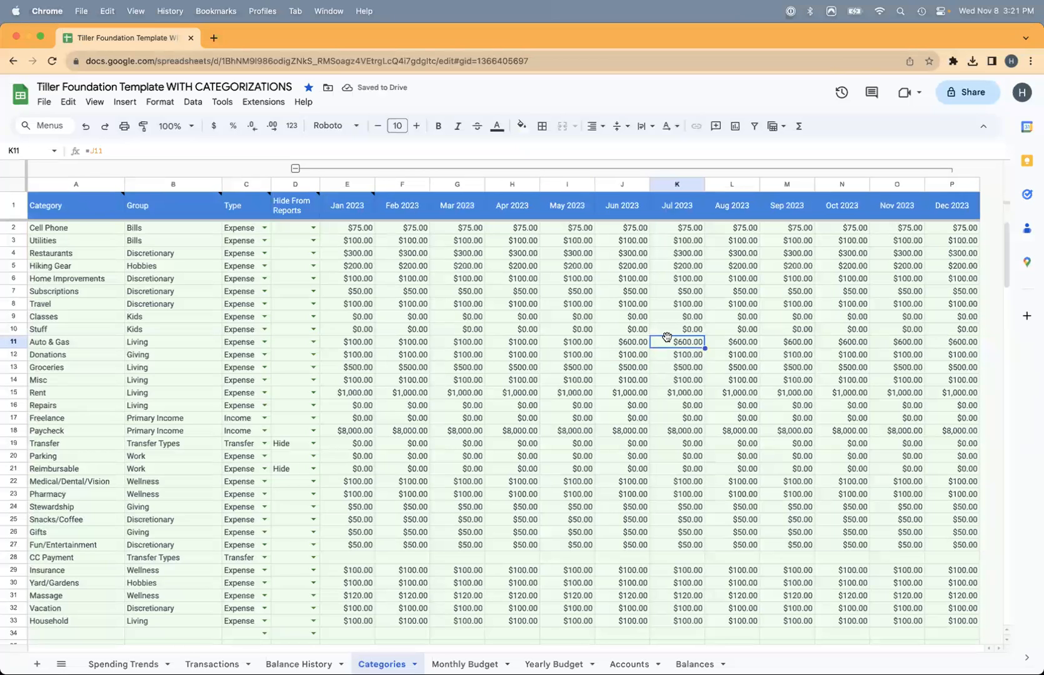
text(100)
key(Return)
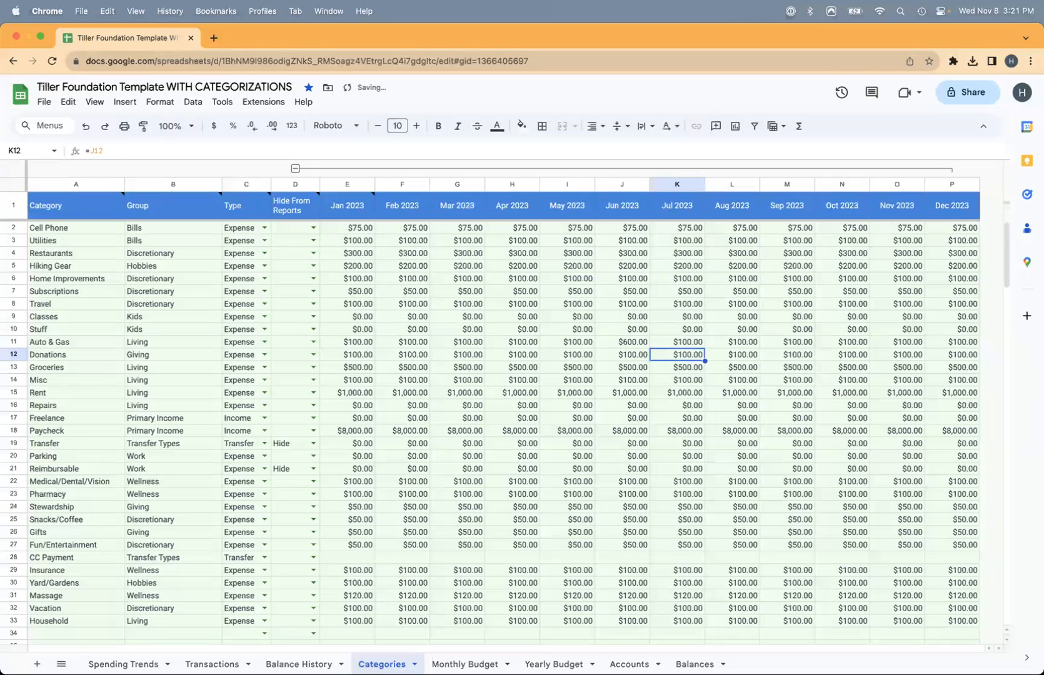
- Check the Auto & Gas budgets cell by cell across Jun to Dec 2023
key(Up)
key(Right)
key(Right)
key(Right)
key(Right)
key(Right)
key(Left)
key(Left)
key(Left)
key(Left)
key(Left)
key(Left)
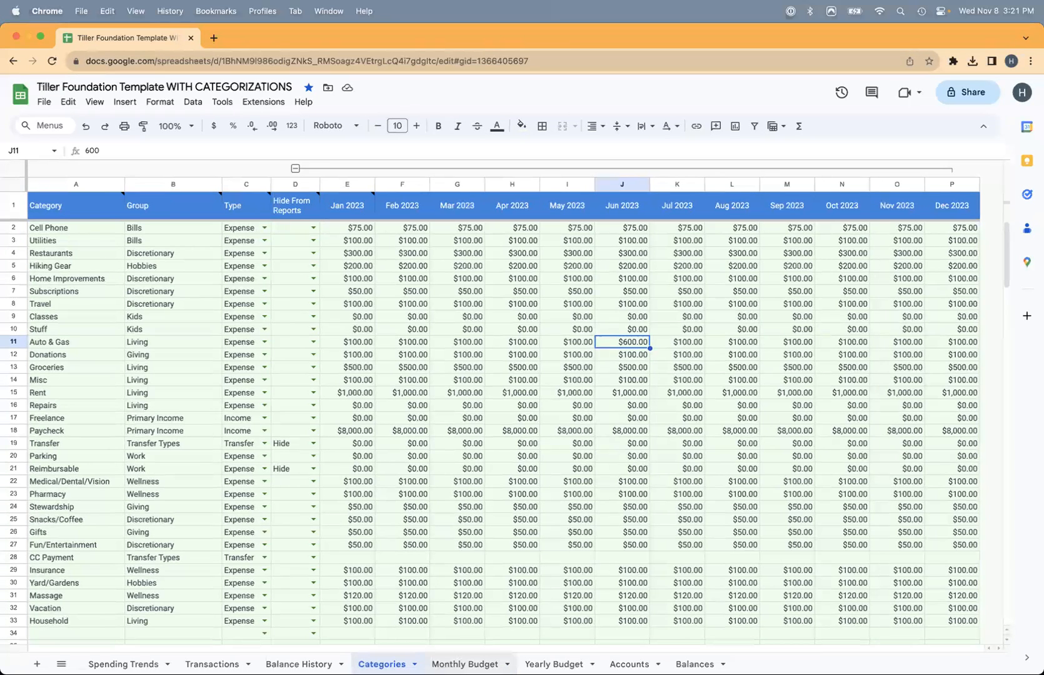
- Show November in the Monthly Budget sheet
click(465, 664)
click(438, 210)
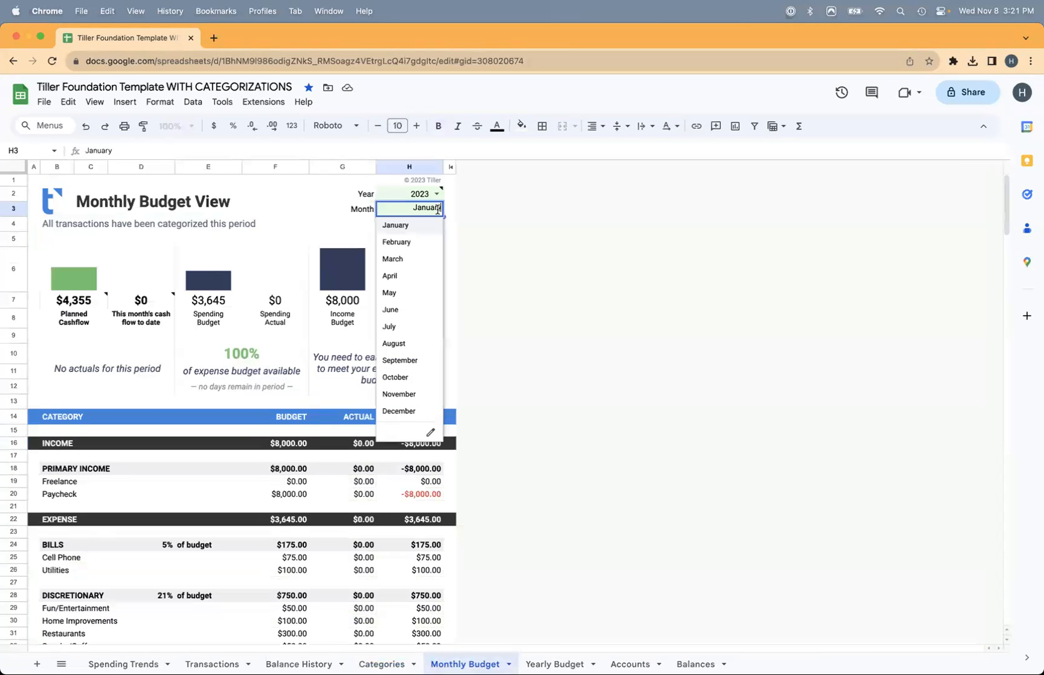
click(422, 396)
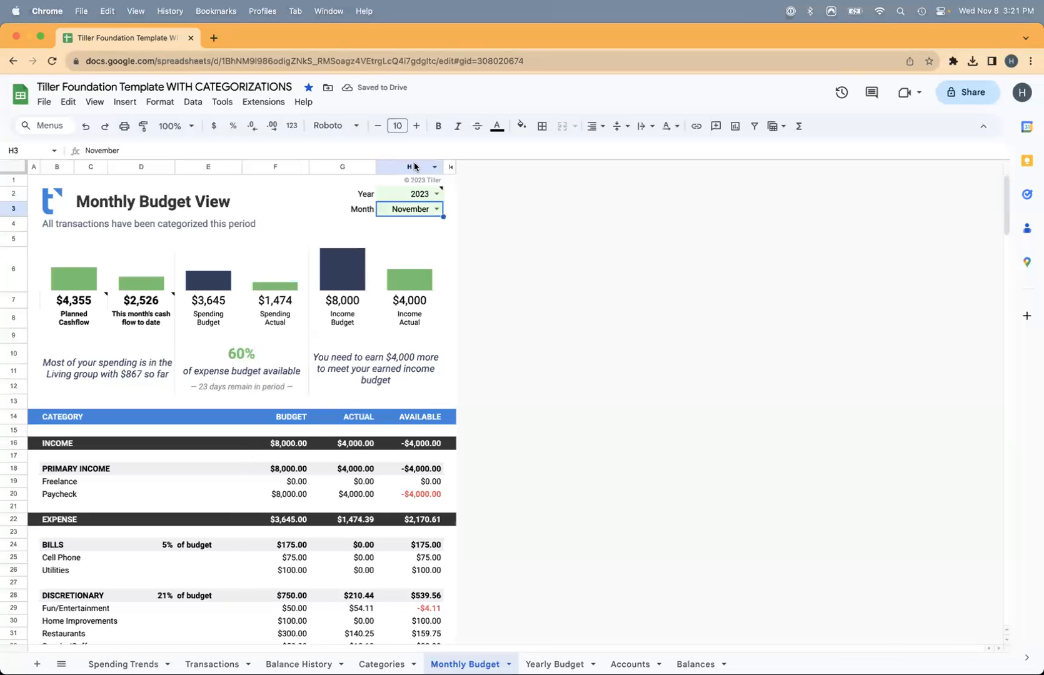
- Compare the November budget, actual and available amounts for Fun/Entertainment, and check the category budgets in the Categories sheet
scroll(388, 466, down, 3)
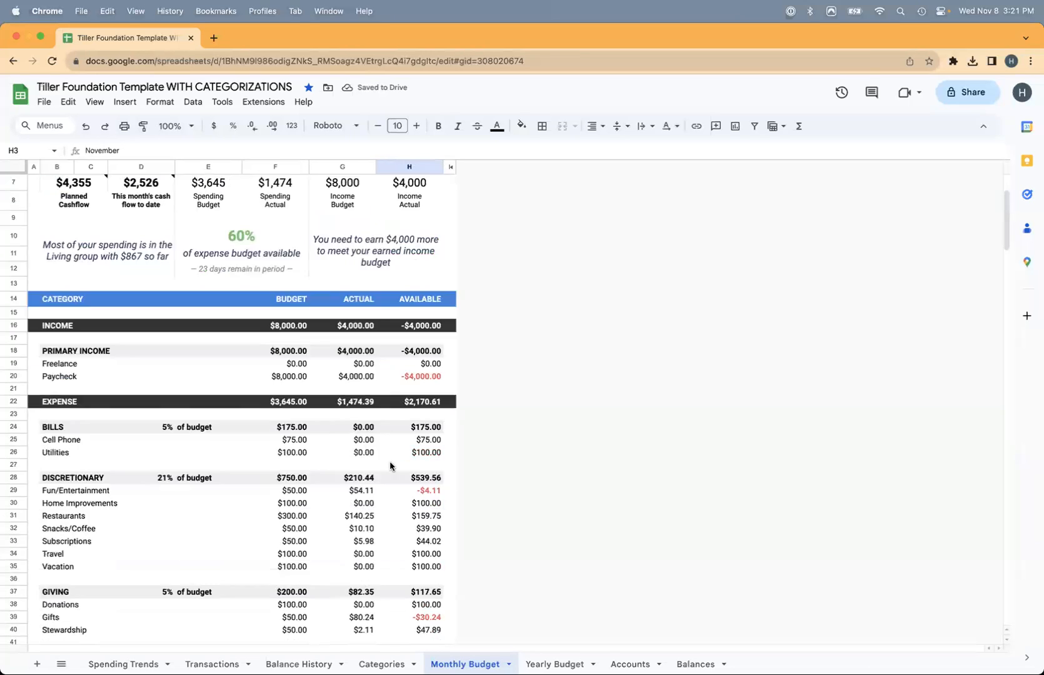
click(428, 493)
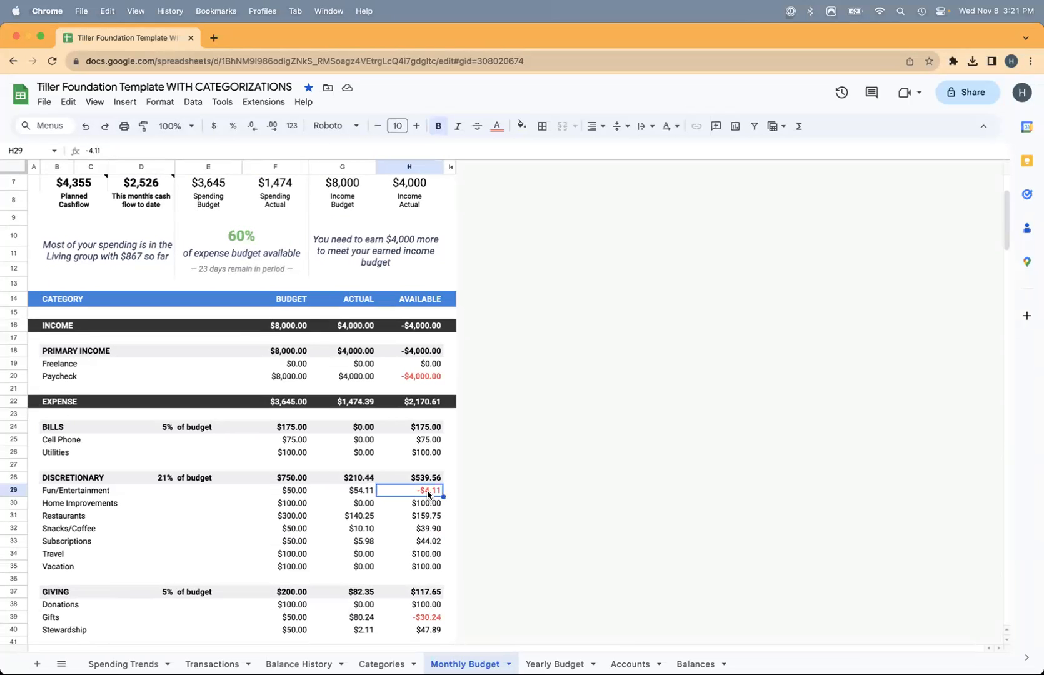
click(288, 492)
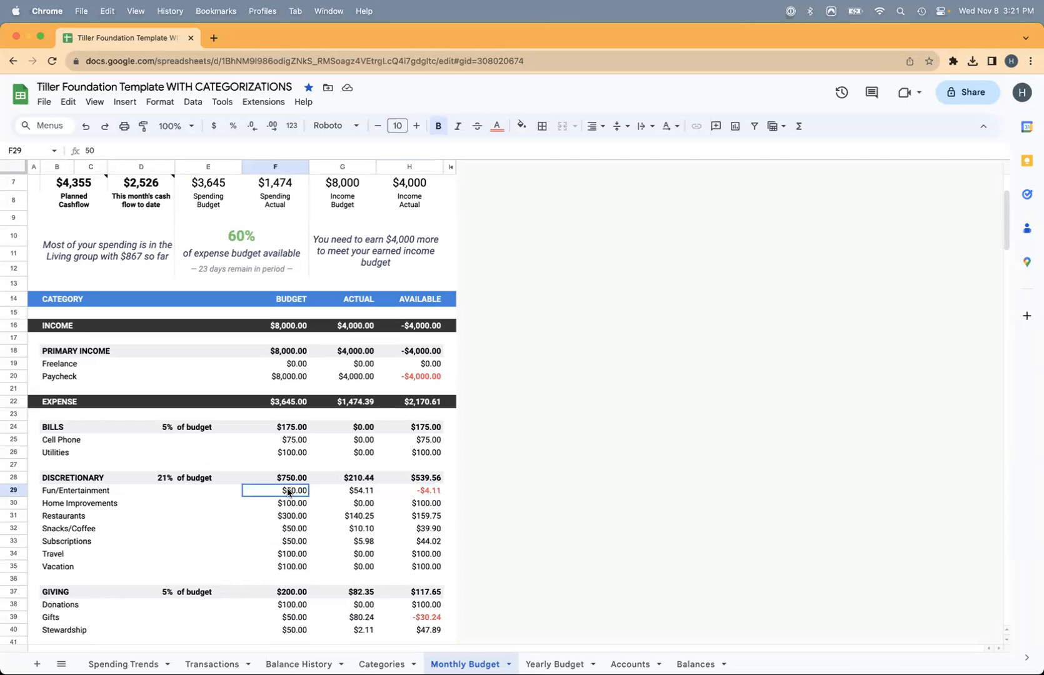
click(370, 493)
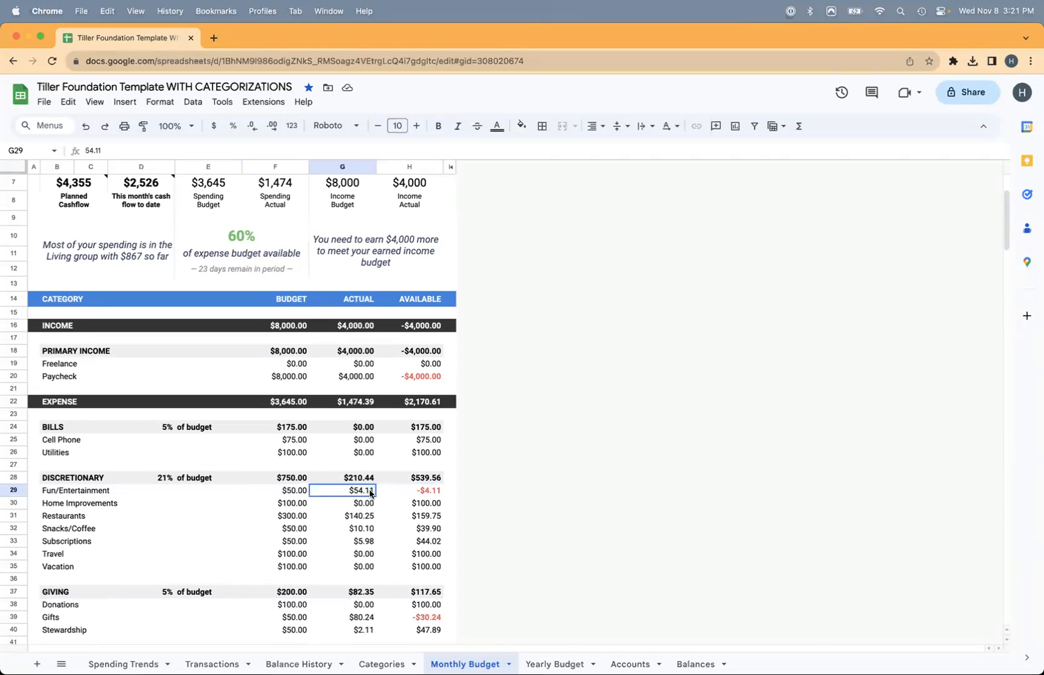
click(430, 492)
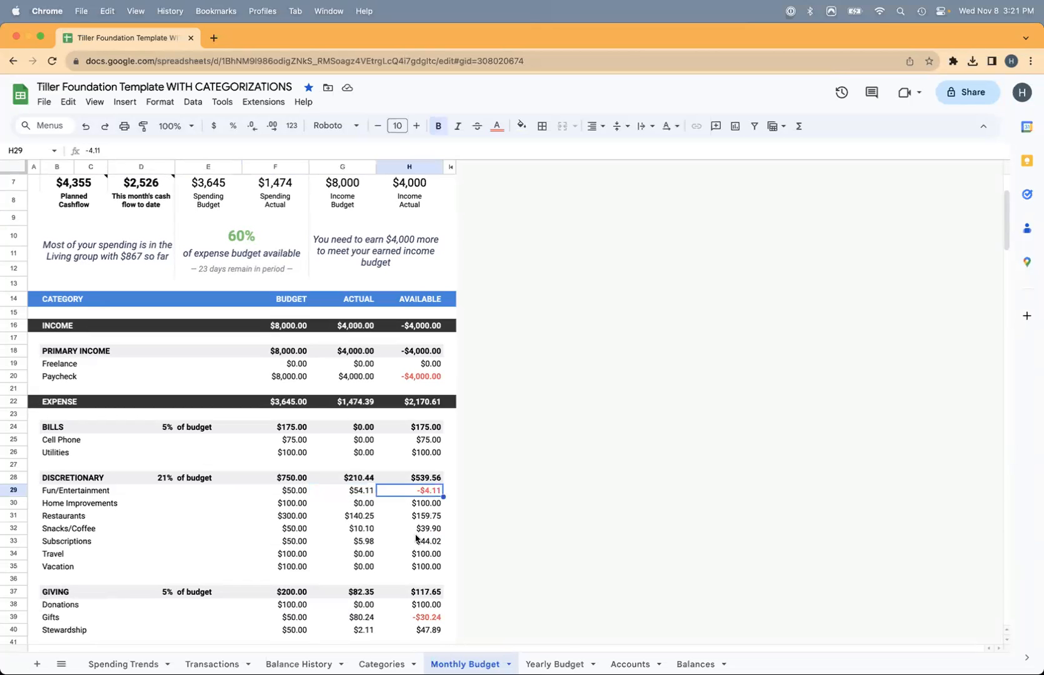
click(382, 664)
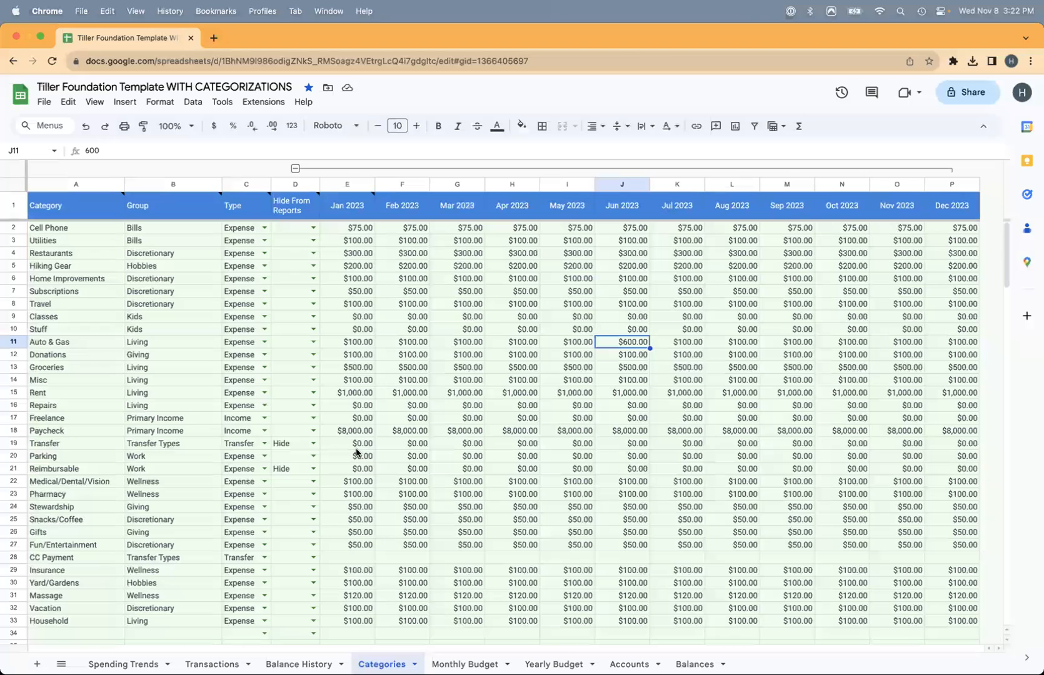
click(474, 664)
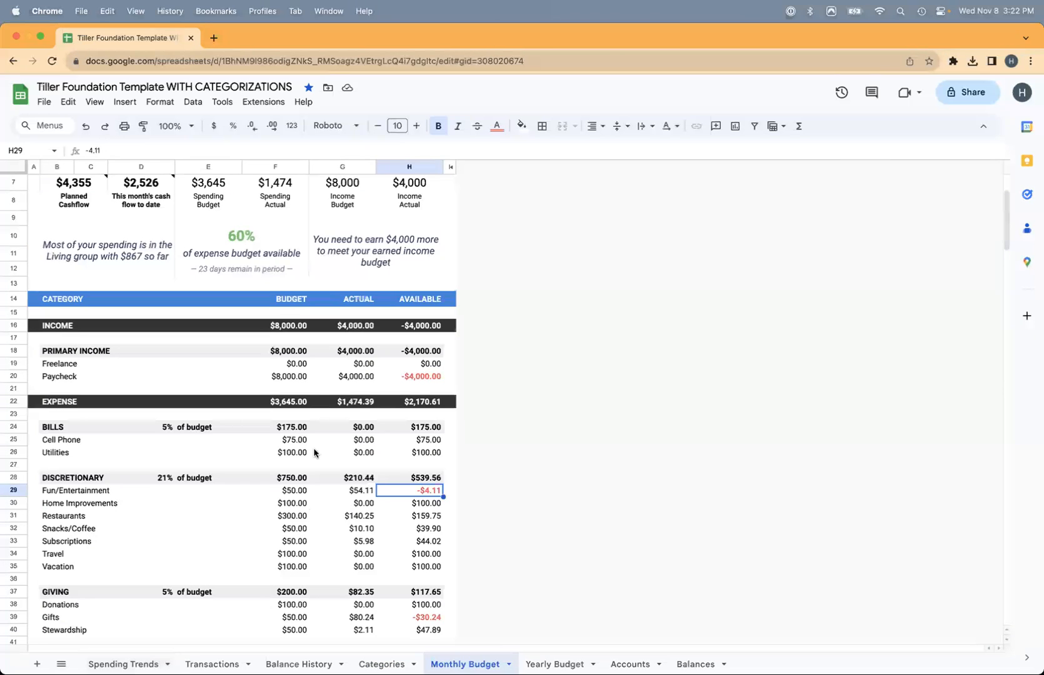
- Switch the Monthly Budget view to October and review the budget, actual and available amounts by category
click(344, 165)
scroll(442, 261, up, 3)
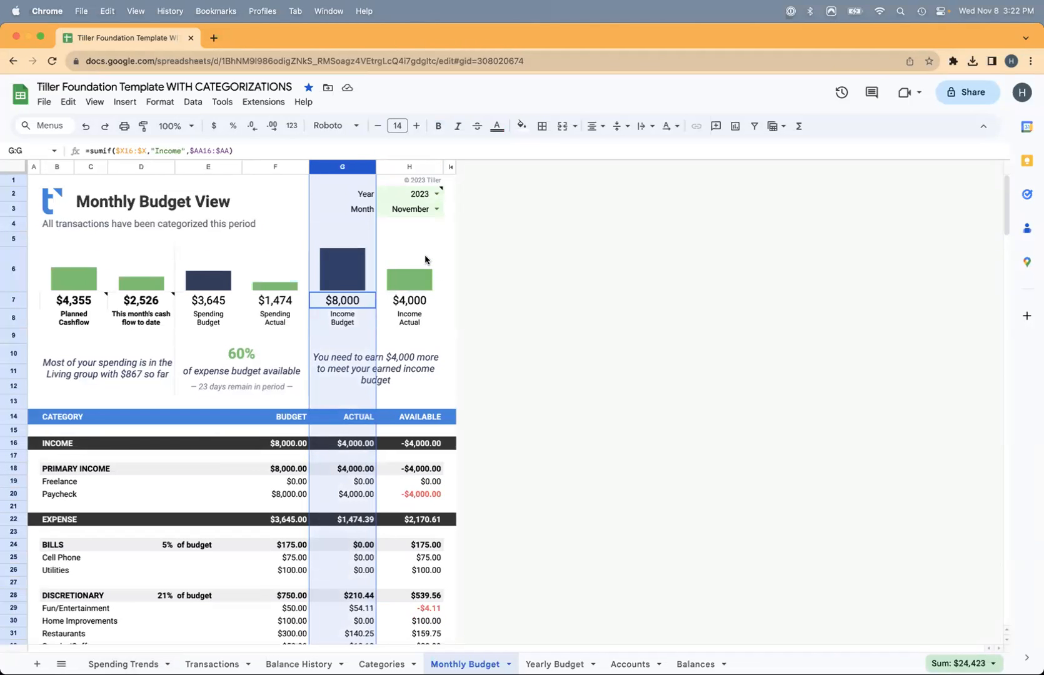
click(436, 209)
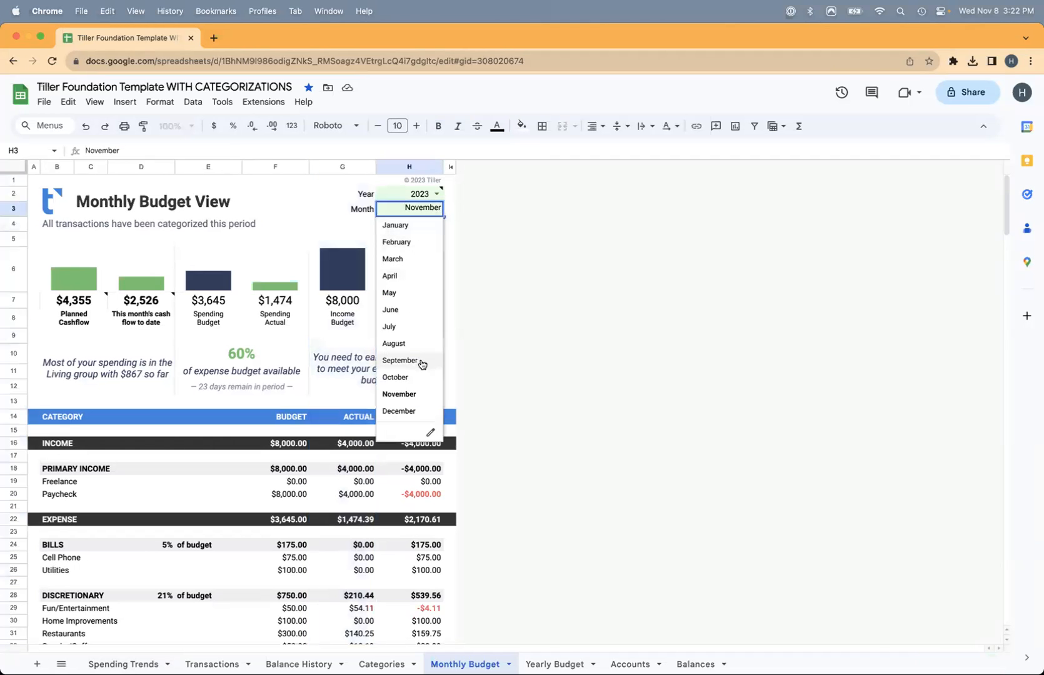
click(418, 376)
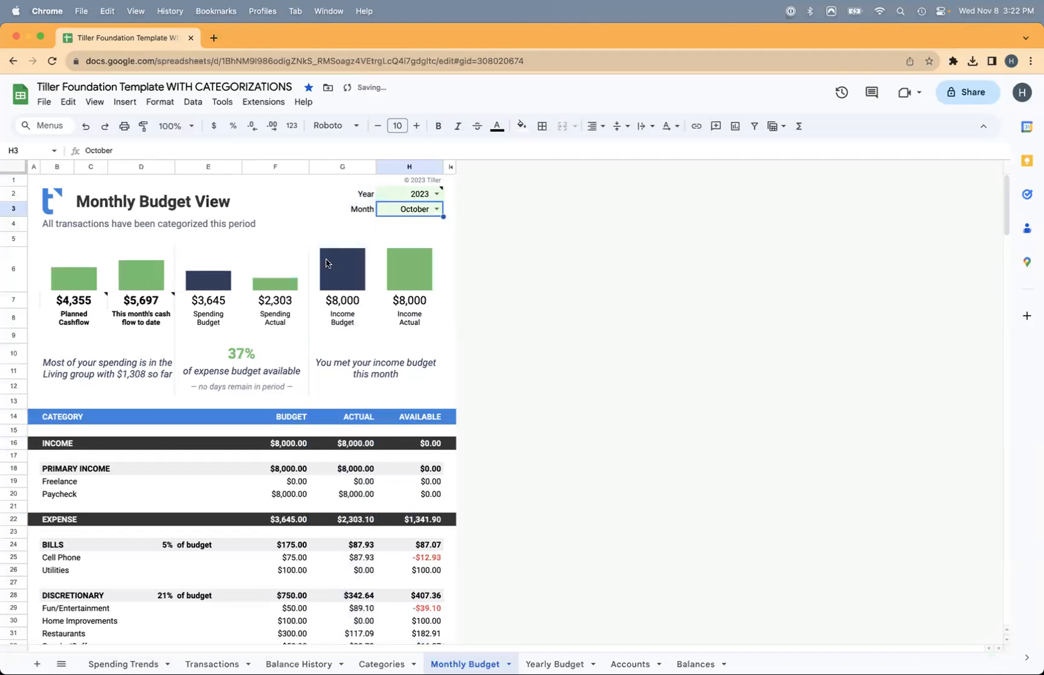
click(345, 174)
scroll(349, 400, down, 3)
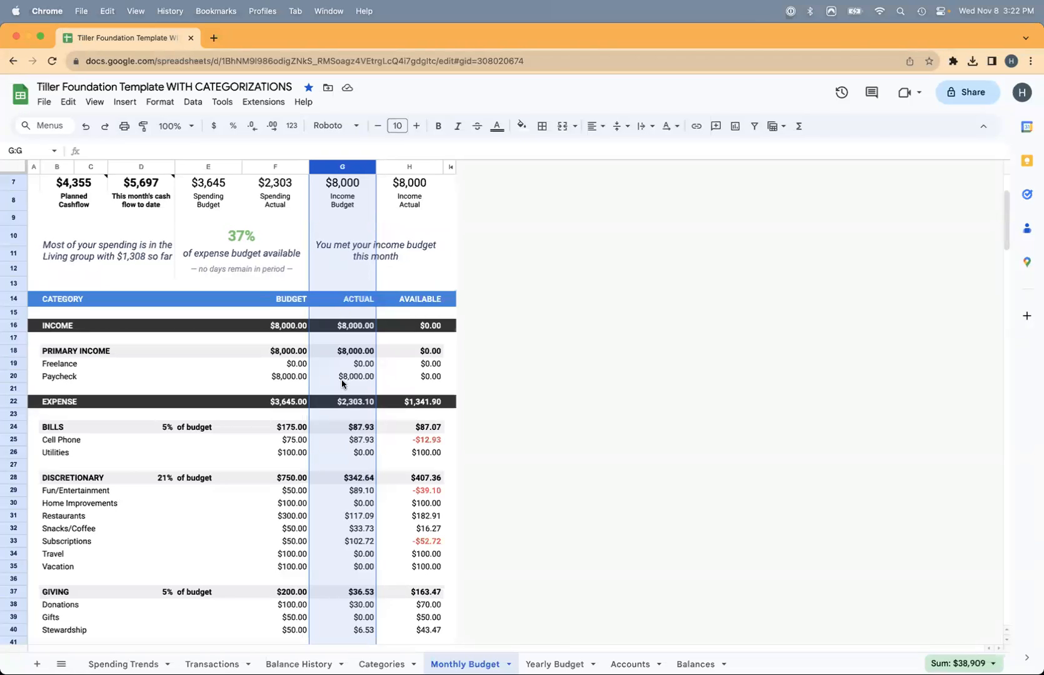
scroll(345, 351, up, 3)
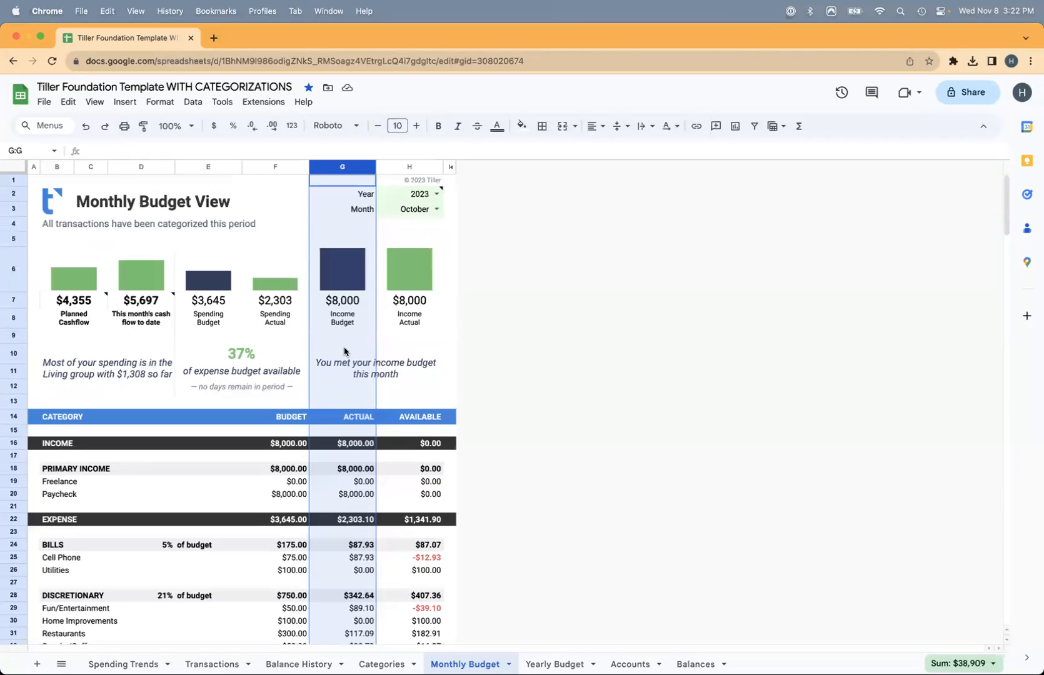
- Set the Monthly Budget view's month to November and return to the Categories sheet
click(434, 209)
click(411, 395)
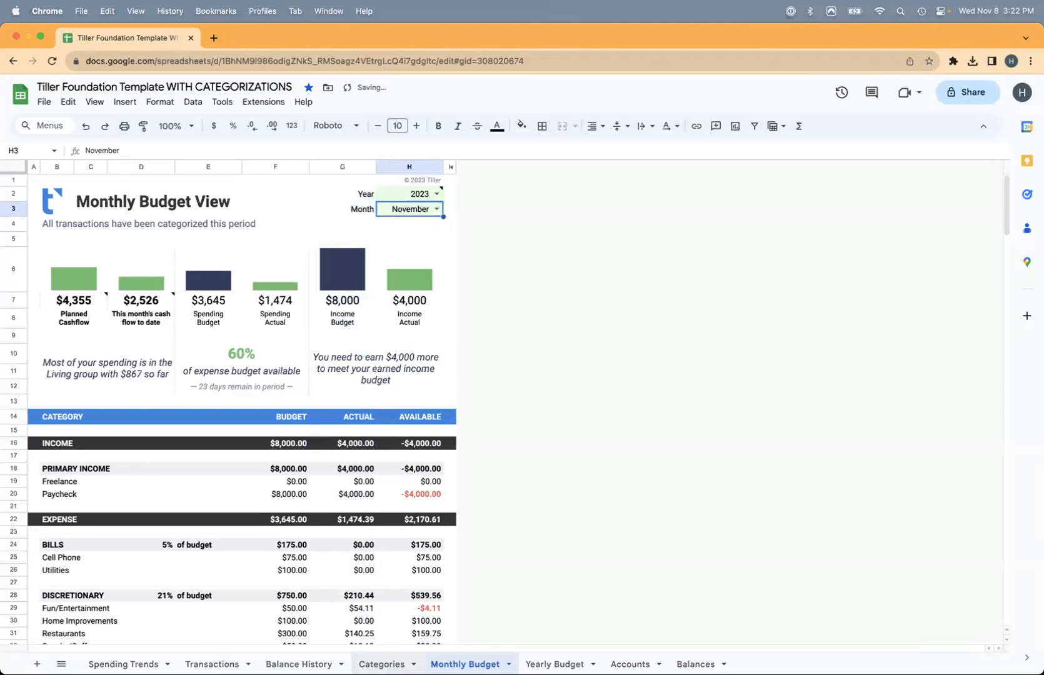
click(382, 663)
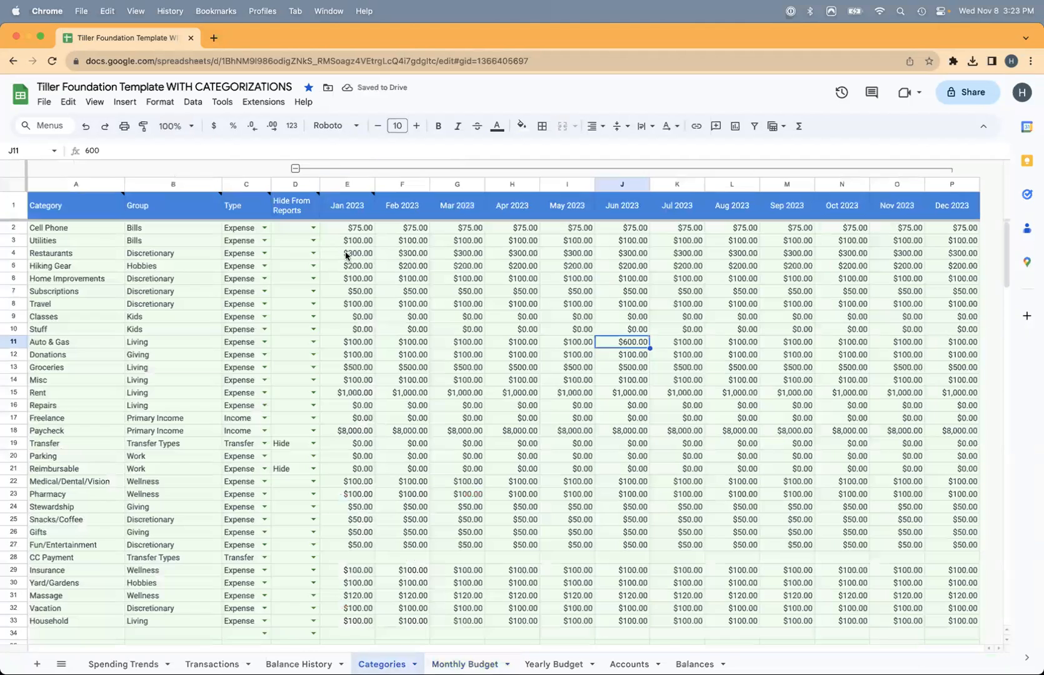
- Check how the January 2023 budgets for Restaurants and Subscriptions carry across to December in the Categories sheet
click(350, 253)
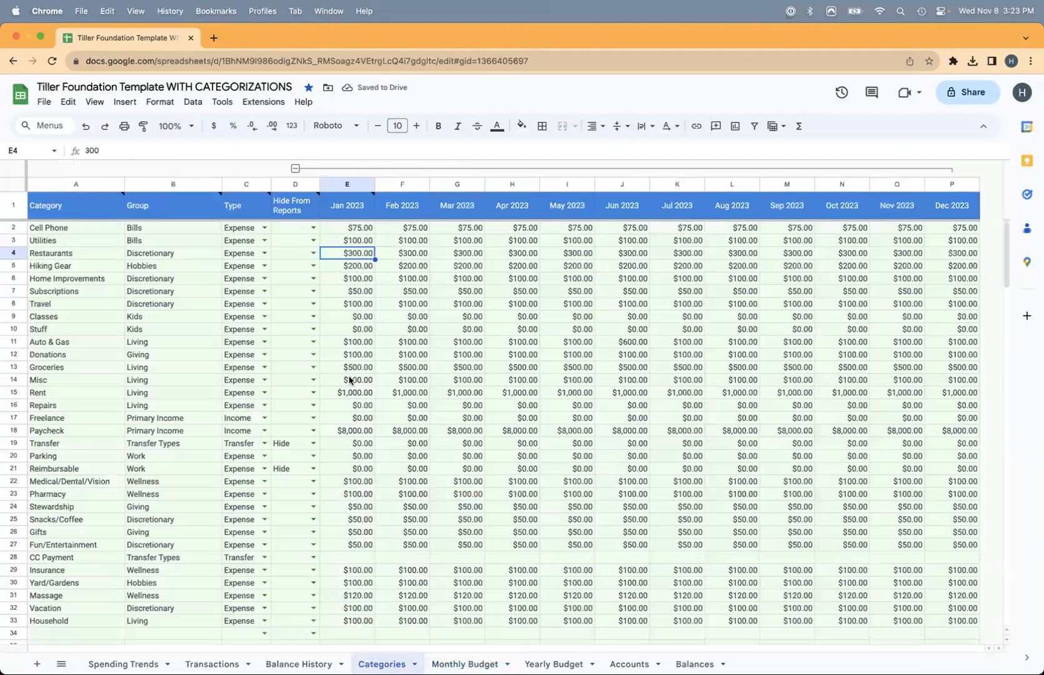
click(348, 183)
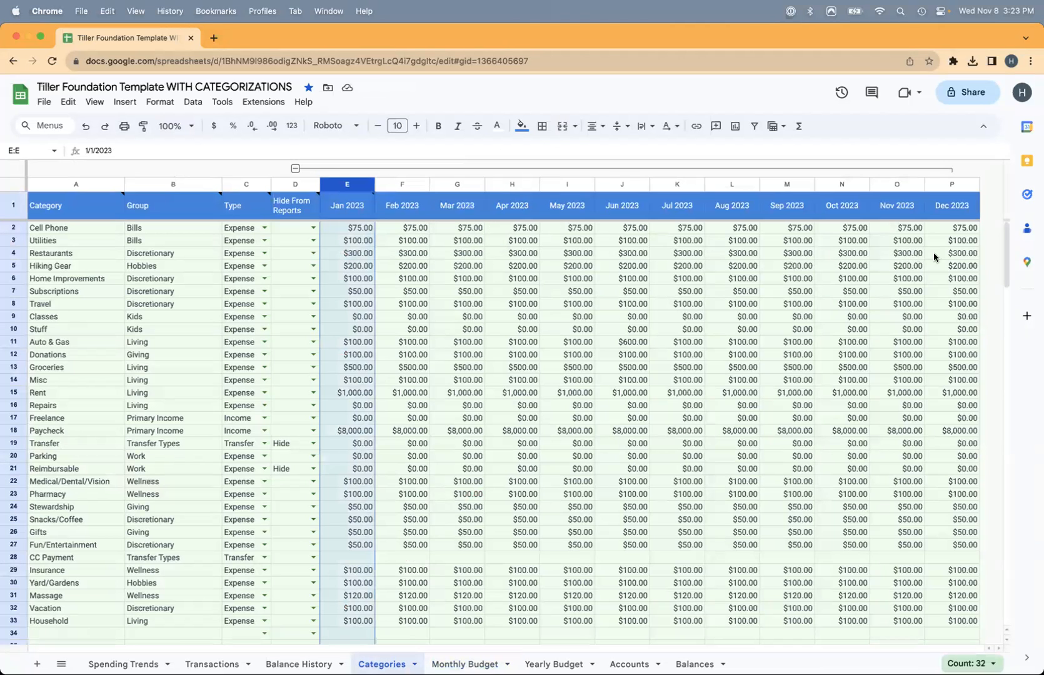
click(952, 254)
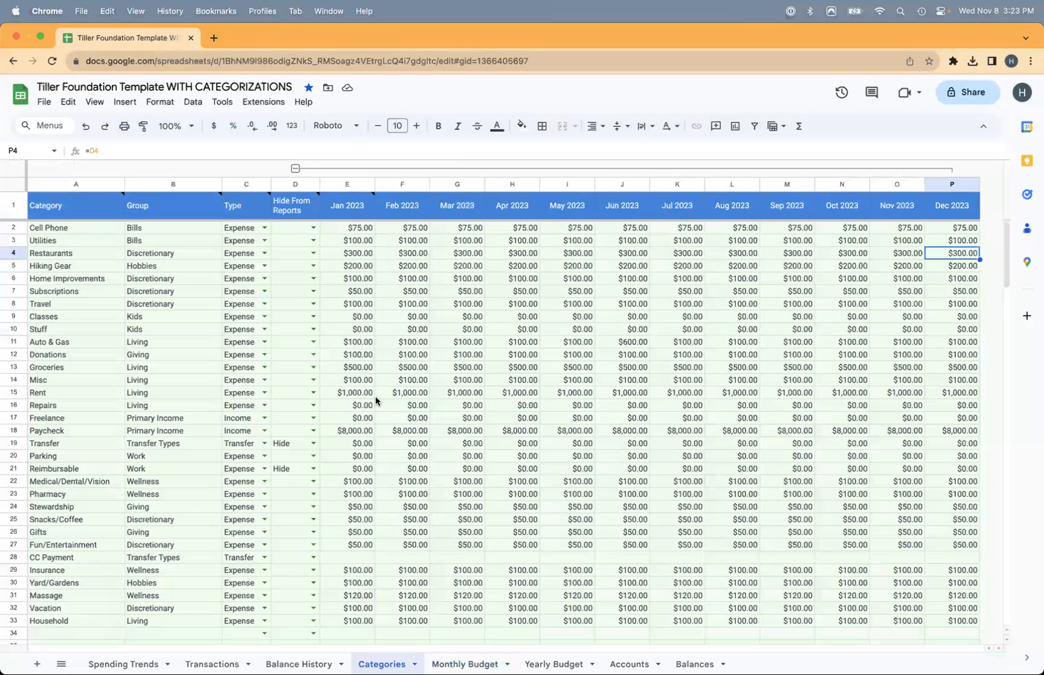
click(341, 184)
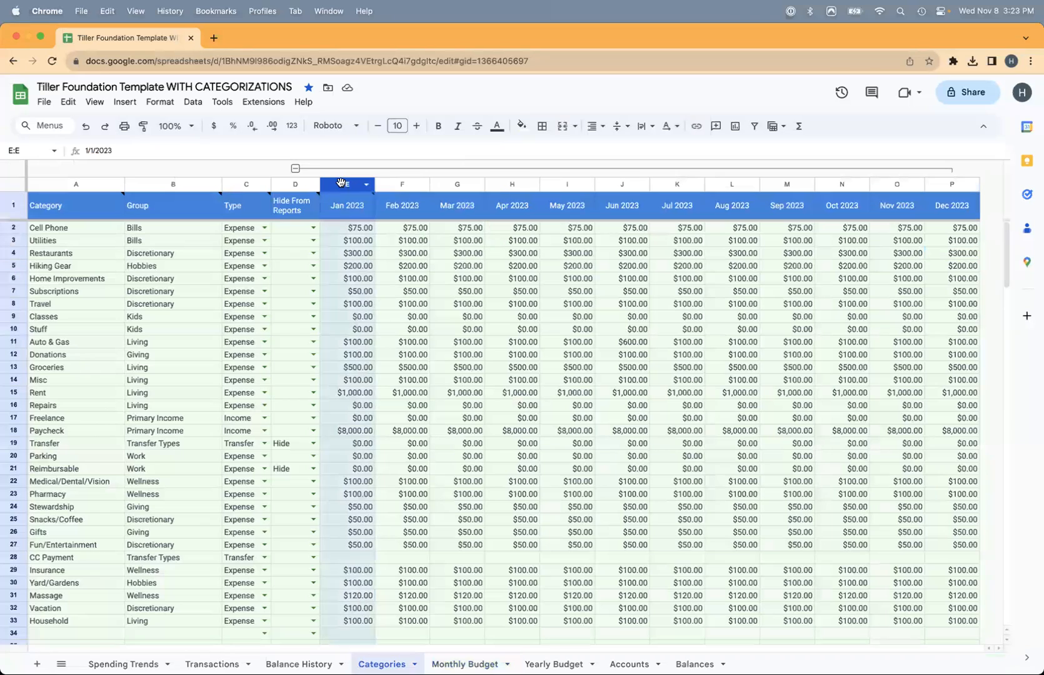
click(352, 292)
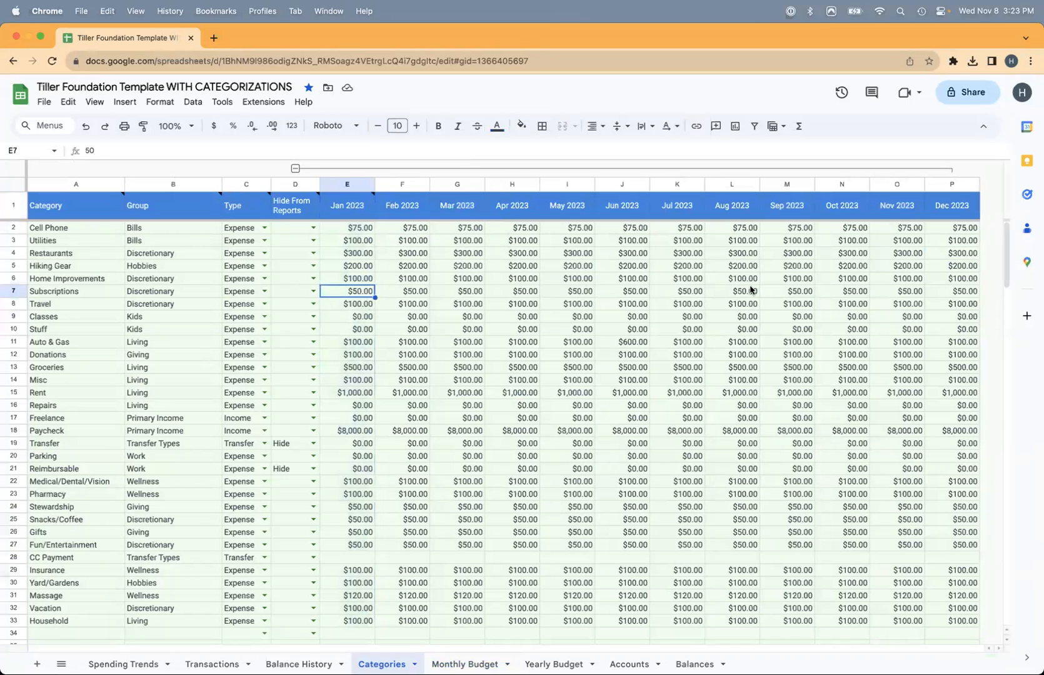
- Compare the November budget, actual and available amounts for Gifts in the Monthly Budget sheet
click(440, 653)
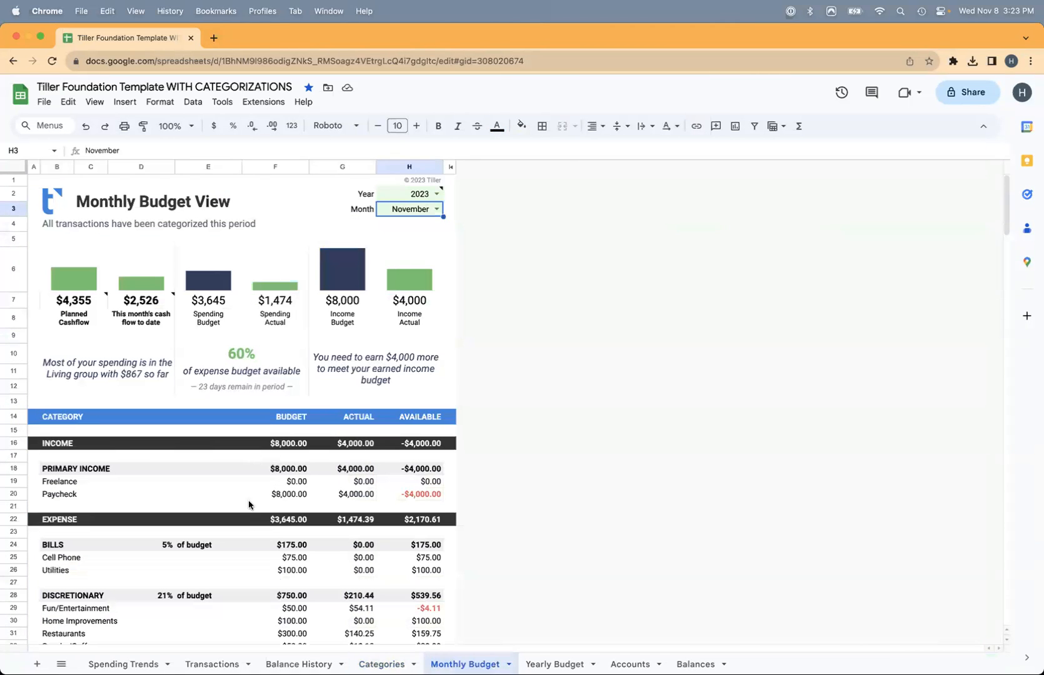
scroll(259, 475, down, 5)
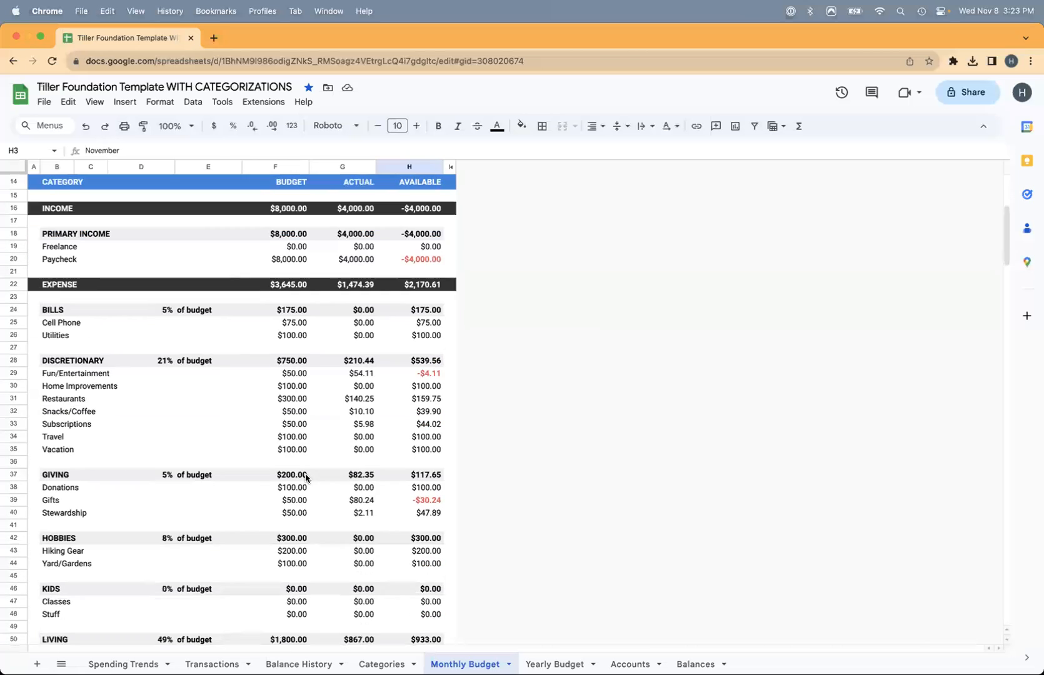
scroll(305, 477, down, 1)
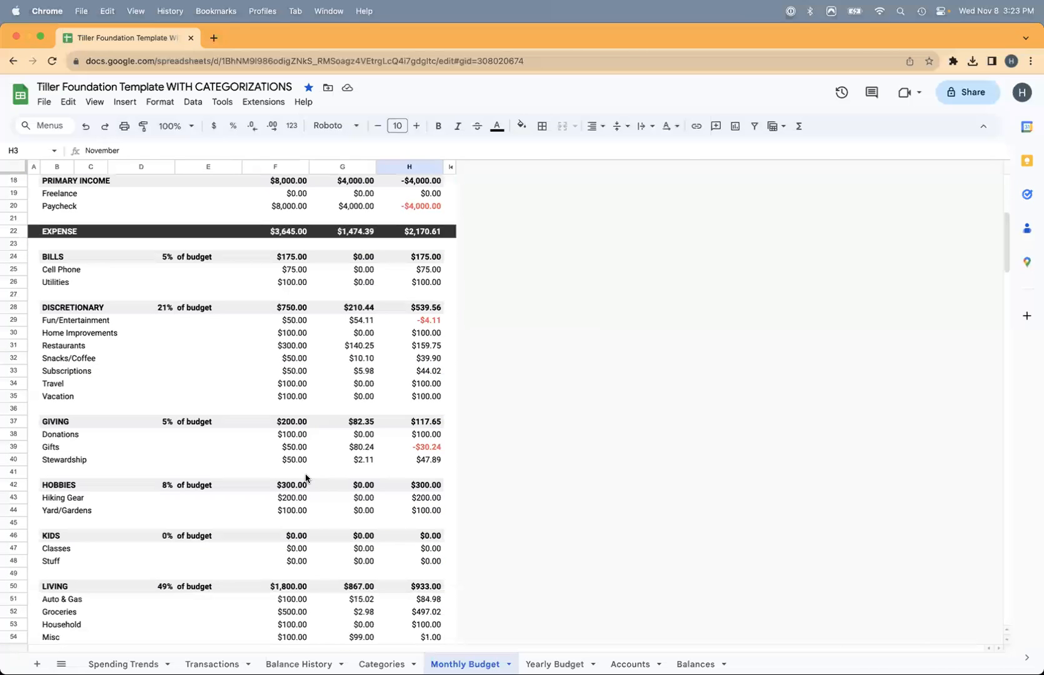
click(414, 446)
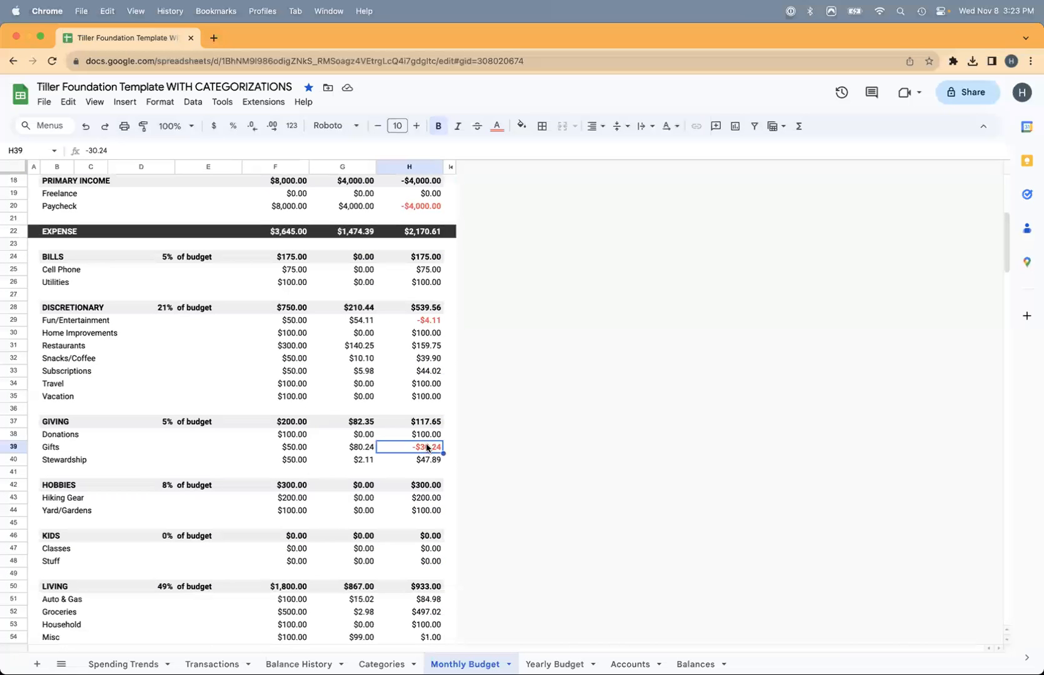
click(298, 451)
click(358, 453)
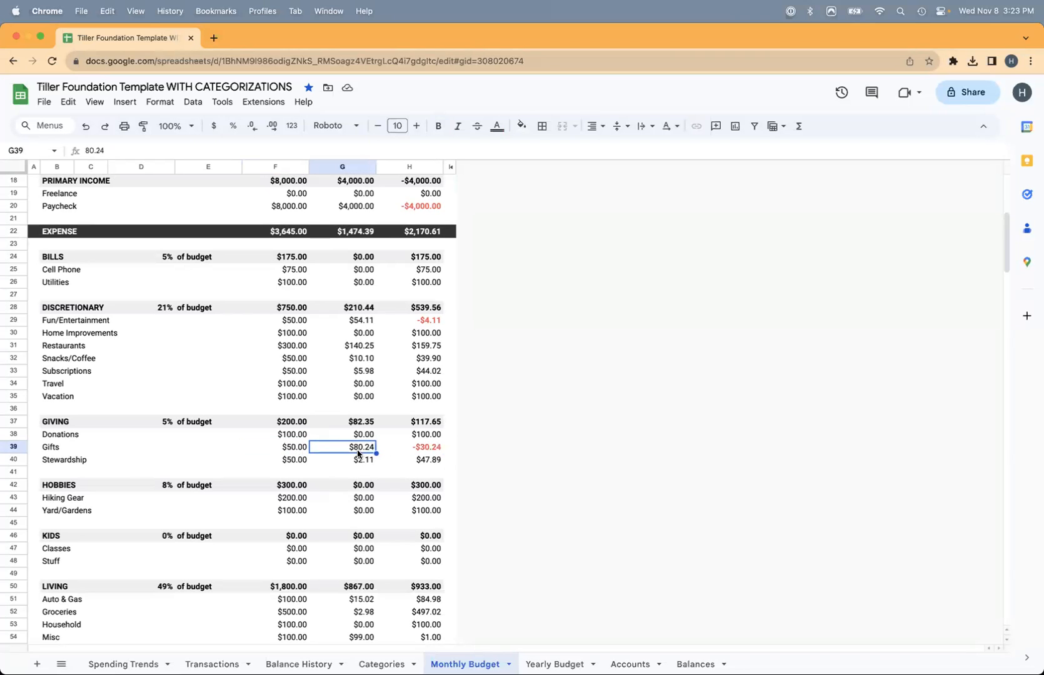
click(428, 448)
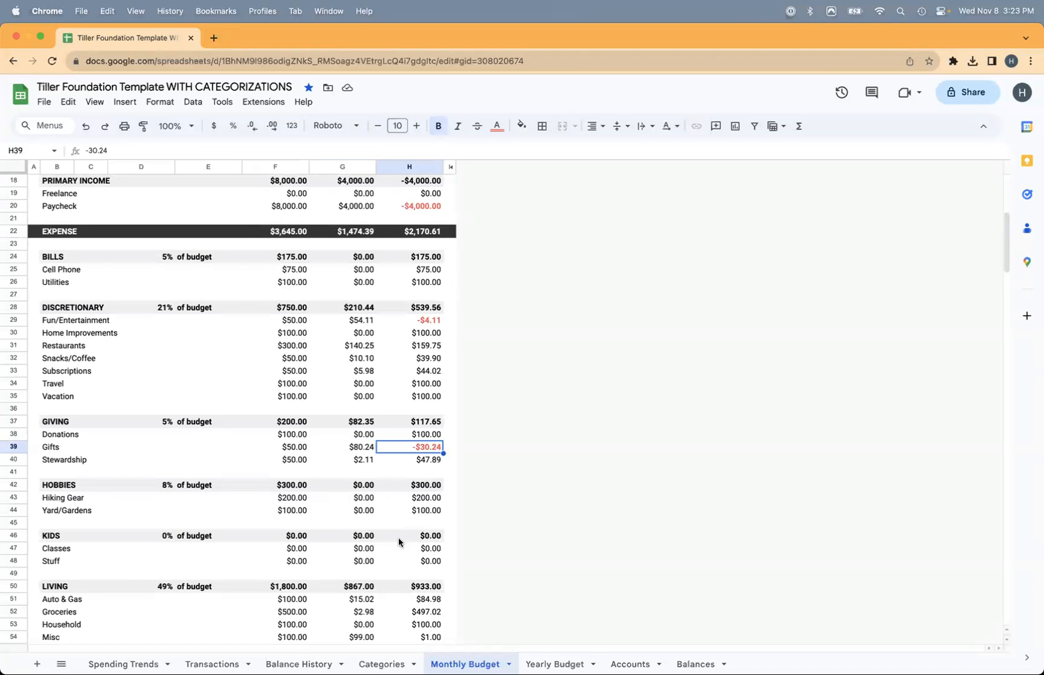
- Review the Available column of the Monthly Budget view across the remaining expense groups, from Giving to Work
scroll(399, 542, down, 3)
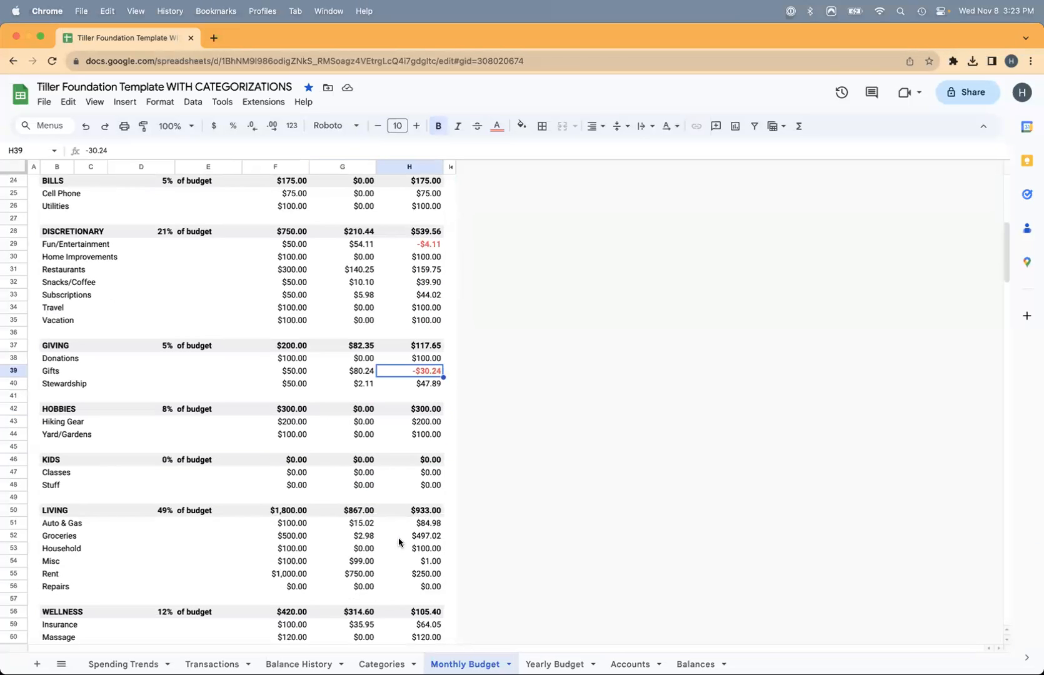
click(413, 167)
scroll(412, 484, down, 3)
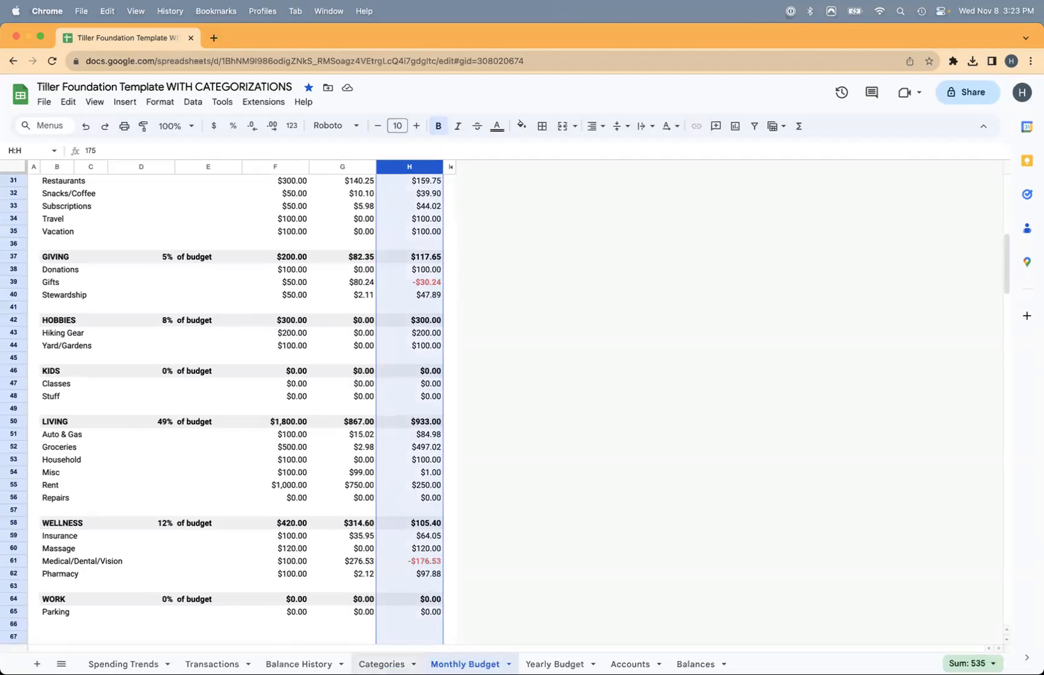
- Examine the monthly amounts on the Categories sheet and the income, expense, category rows and annual budget column on the Yearly Budget sheet
click(381, 664)
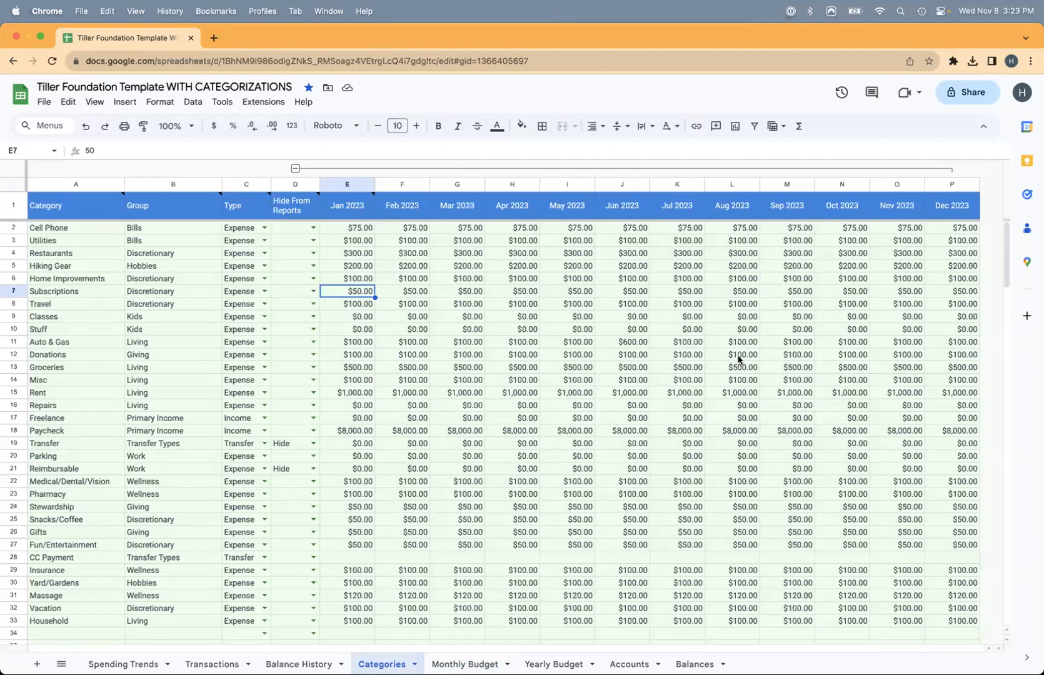
click(555, 662)
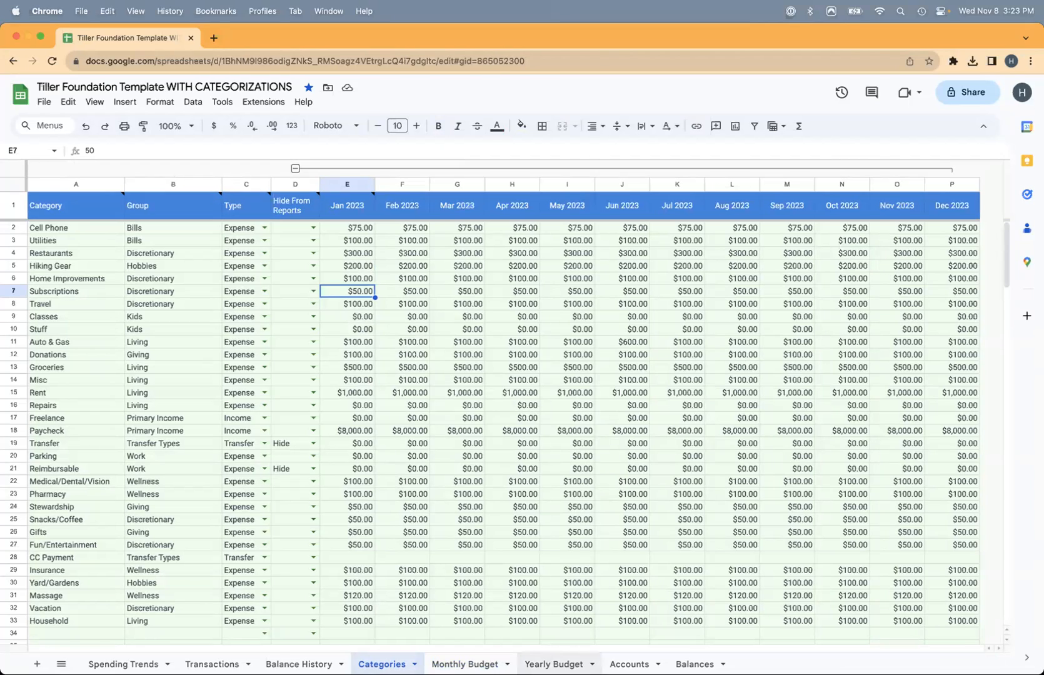
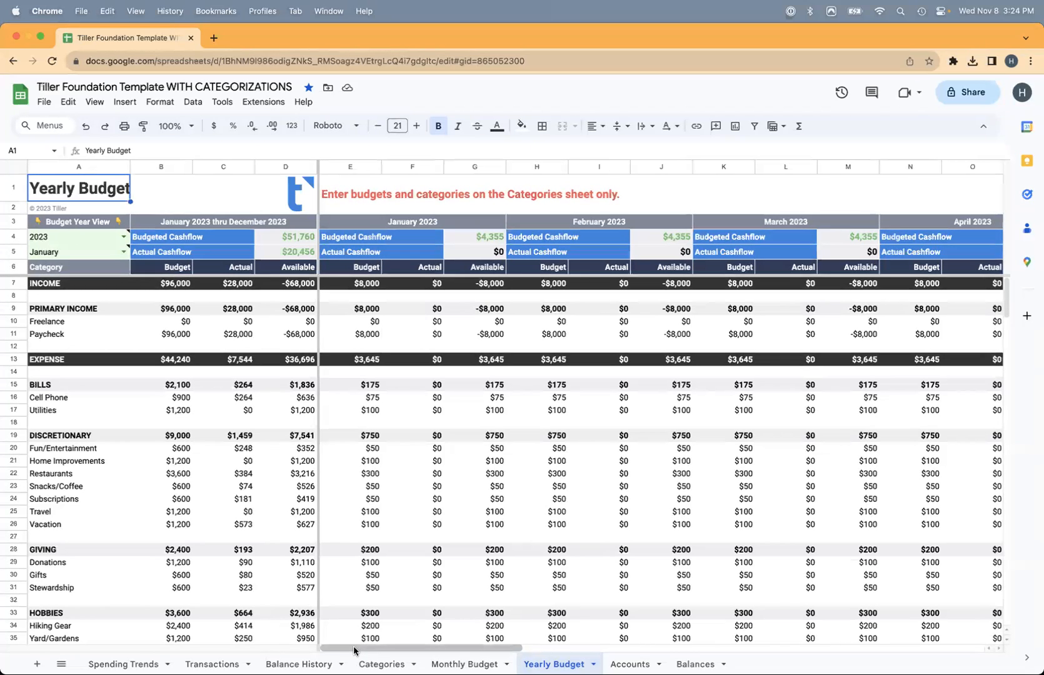
click(13, 386)
click(16, 283)
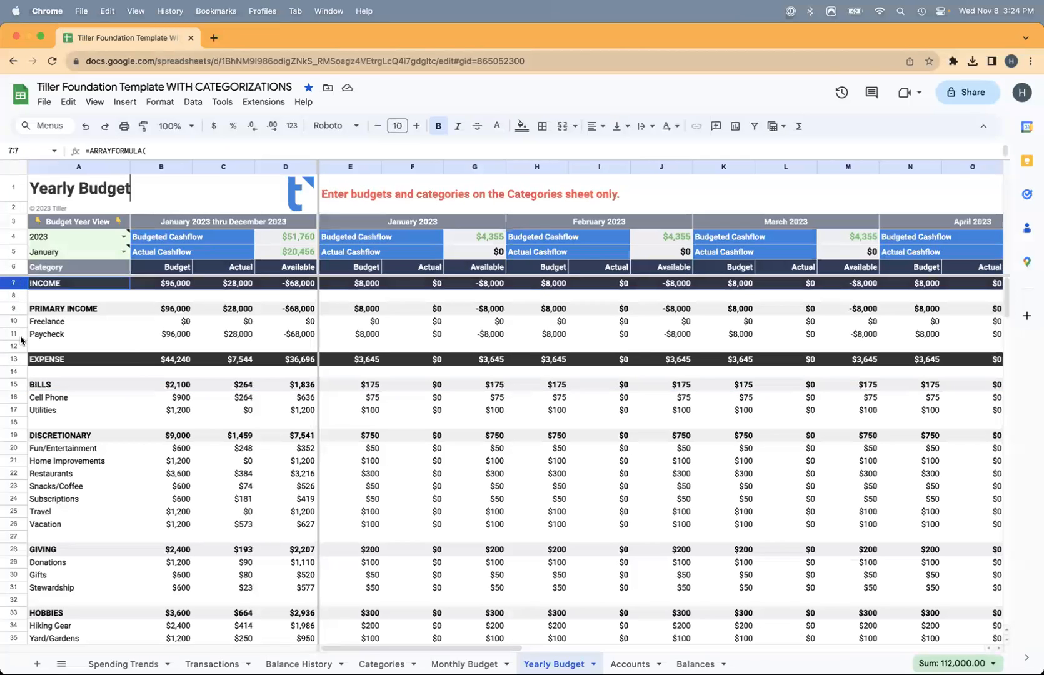
click(20, 359)
click(21, 310)
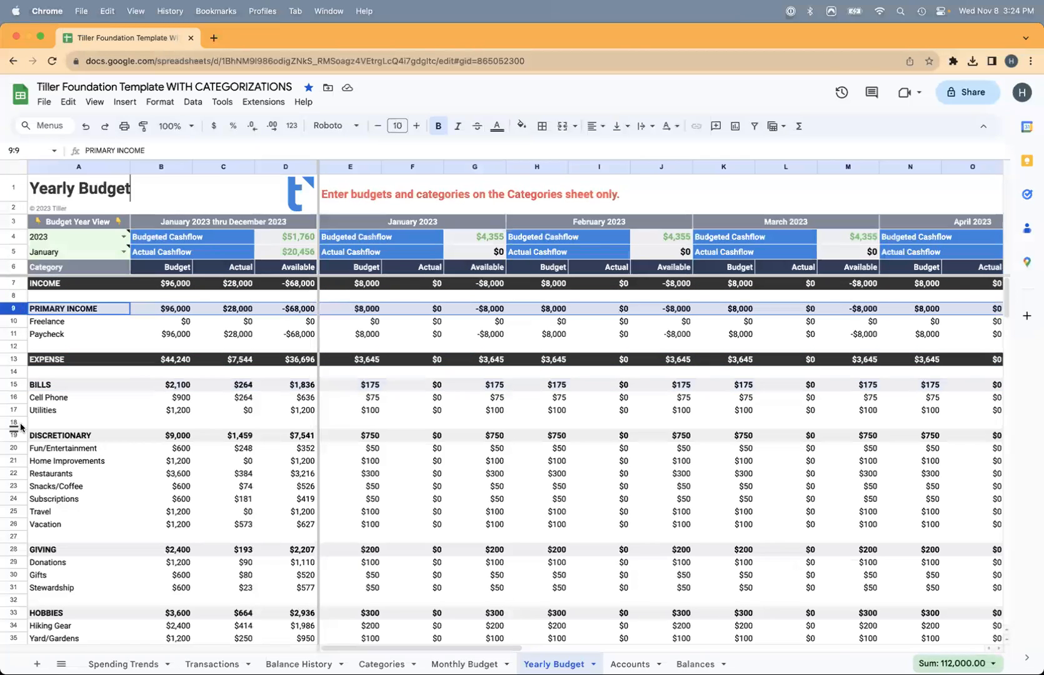
click(15, 435)
drag(13, 450, 20, 526)
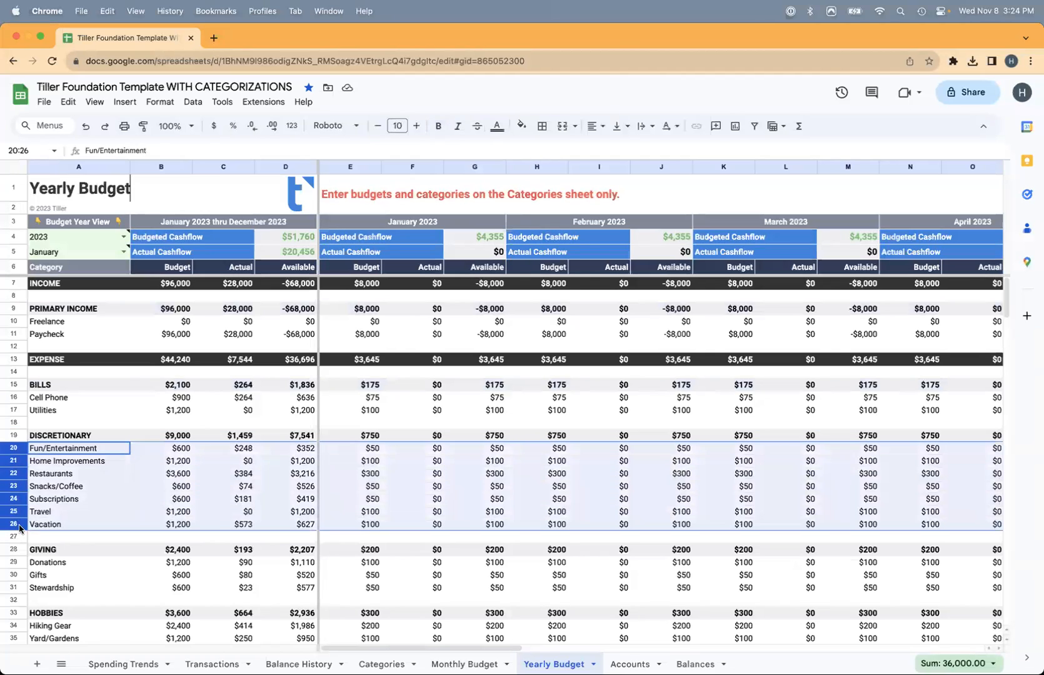
click(165, 170)
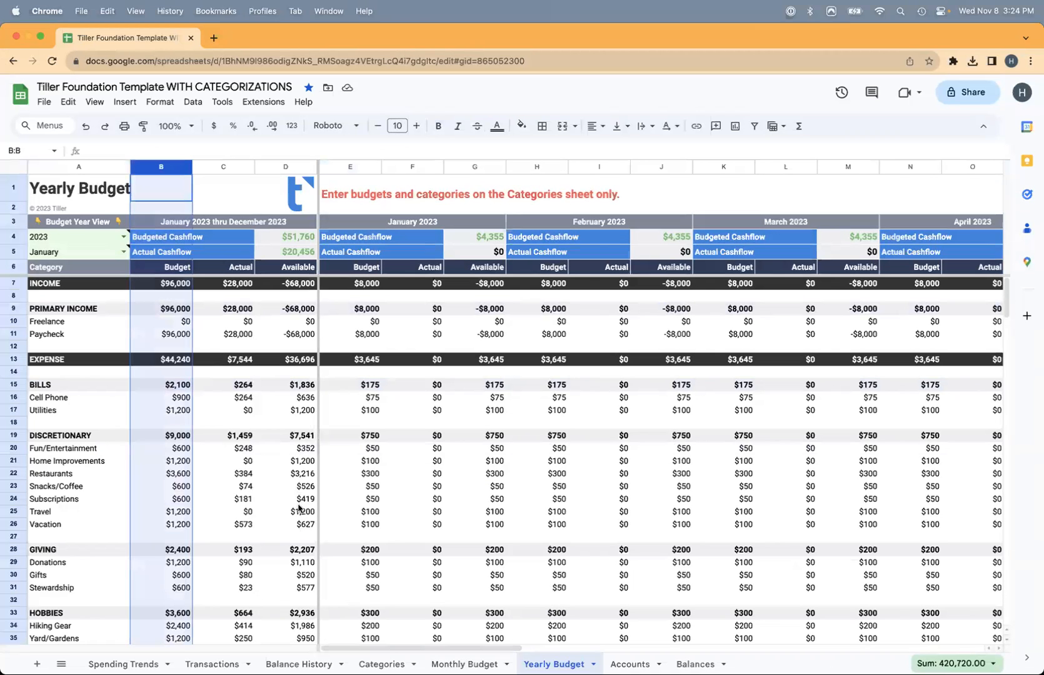
mouse_move(412, 652)
mouse_down()
mouse_move(813, 650)
mouse_move(412, 650)
mouse_up()
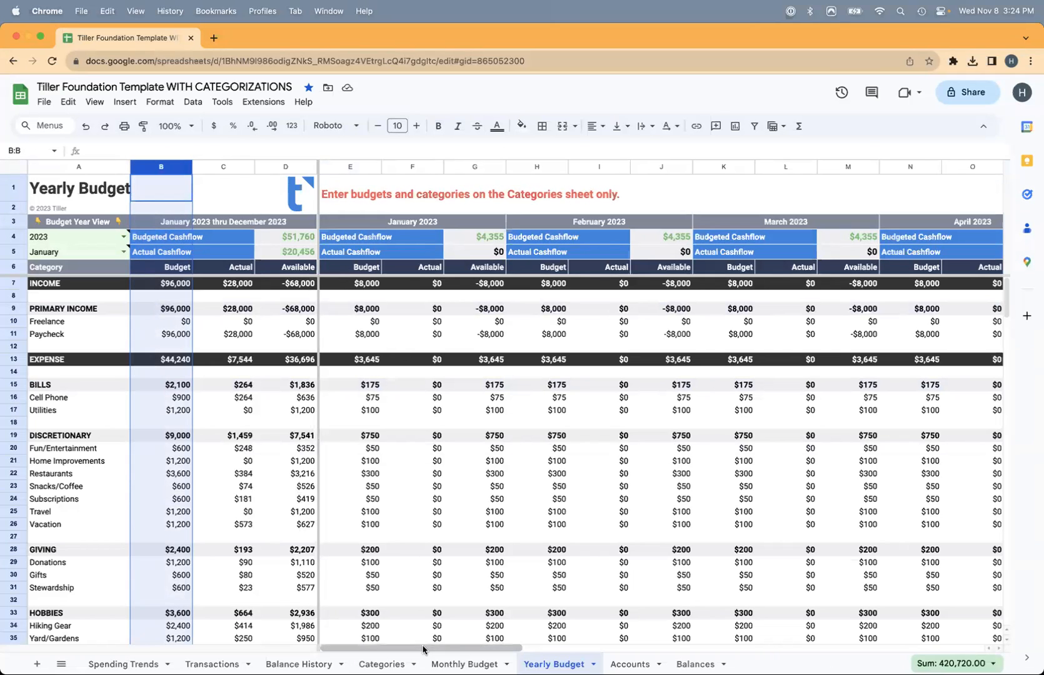
- Review the Monthly Budget sheet's summary charts, including the notes for planned cashflow and this month's cash flow to date
click(464, 663)
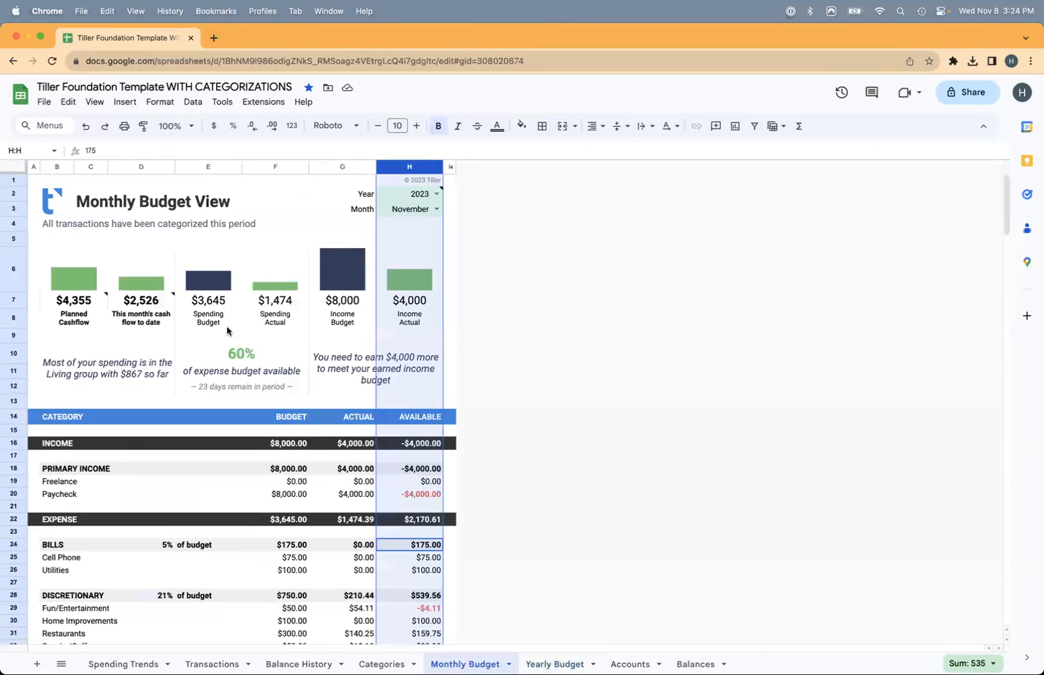
click(410, 480)
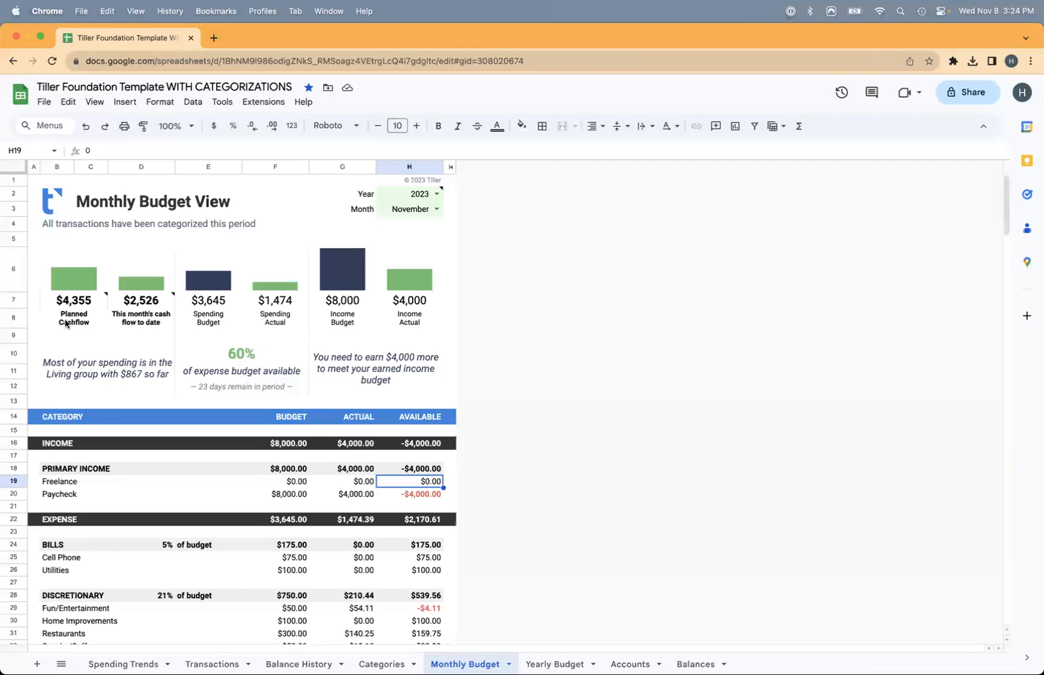
mouse_move(129, 674)
mouse_move(62, 300)
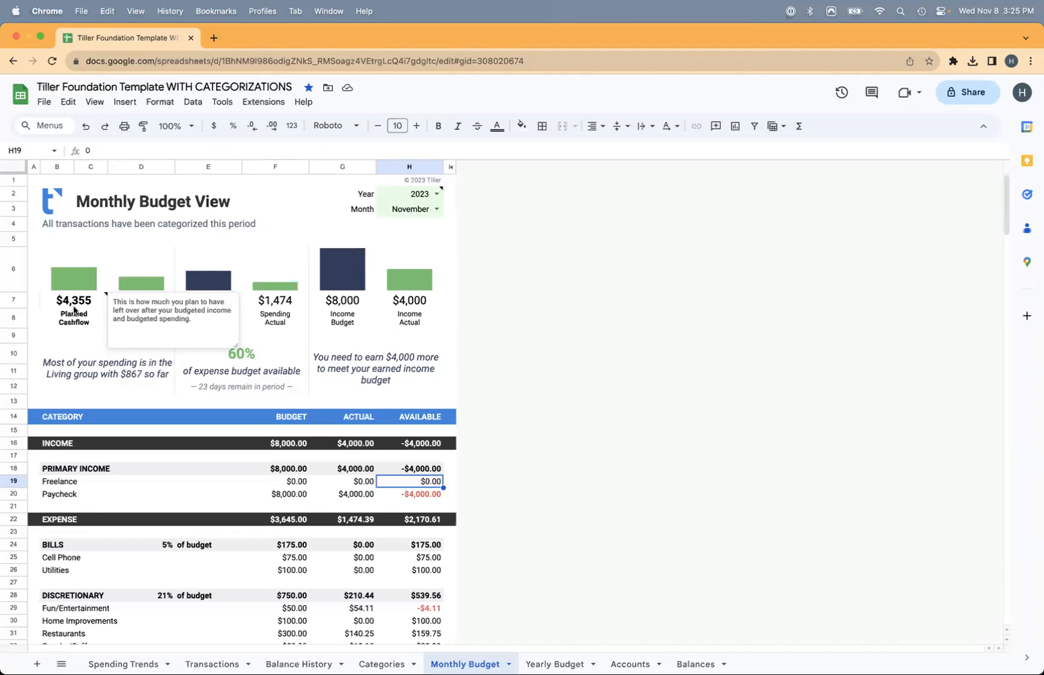
click(157, 259)
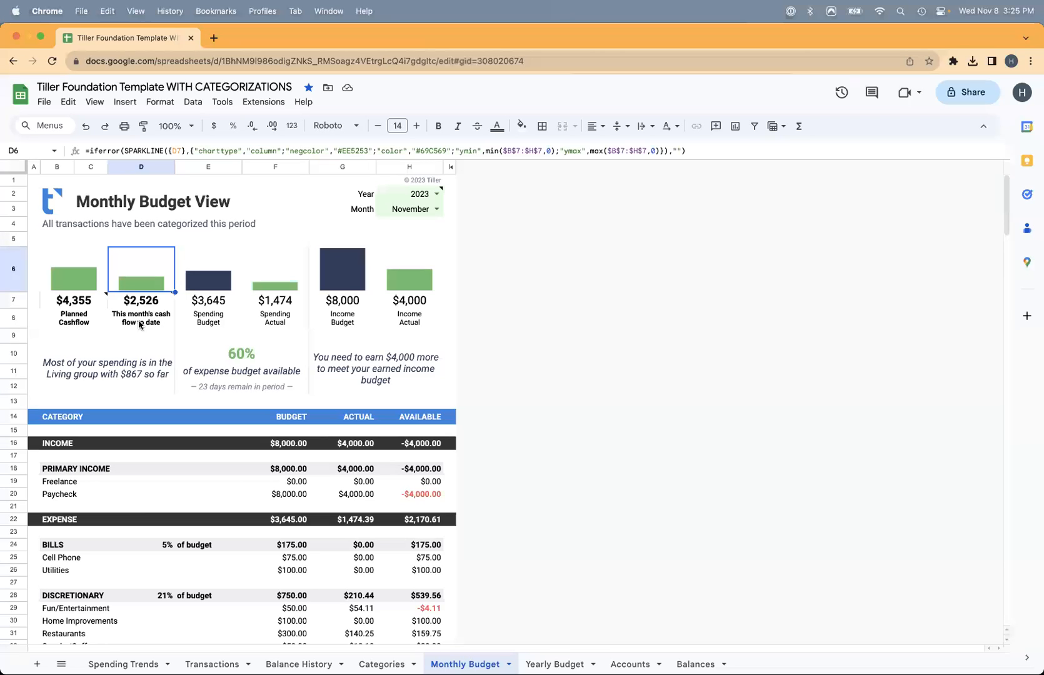
mouse_move(132, 305)
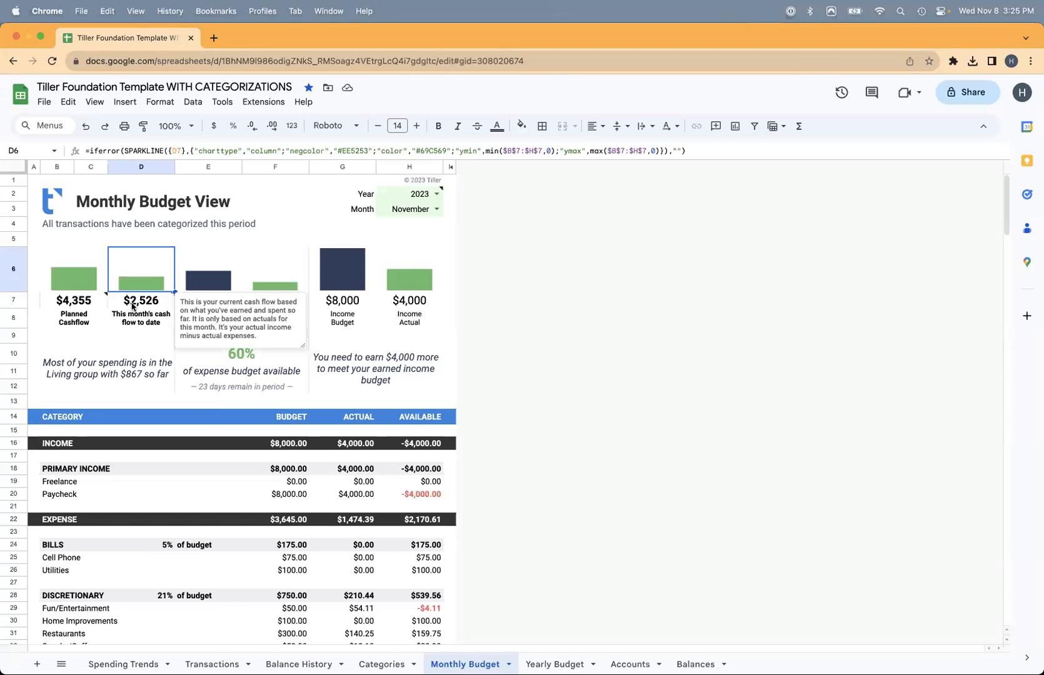
click(247, 253)
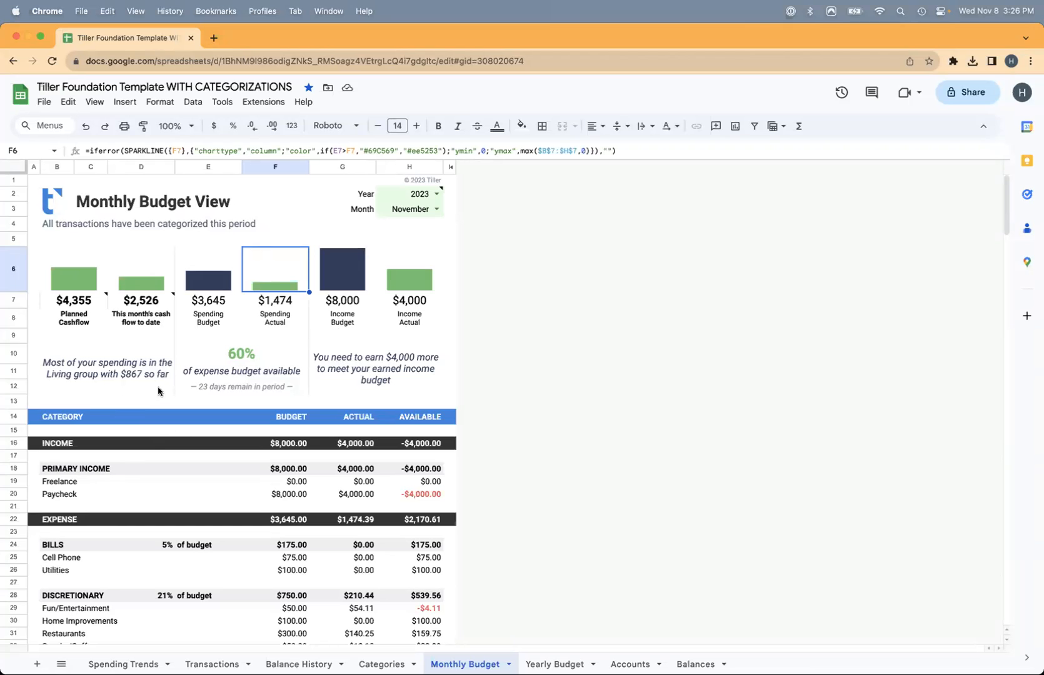
- Try the Custom period for the insights on the Spending Trends sheet and restore it to This year
click(135, 662)
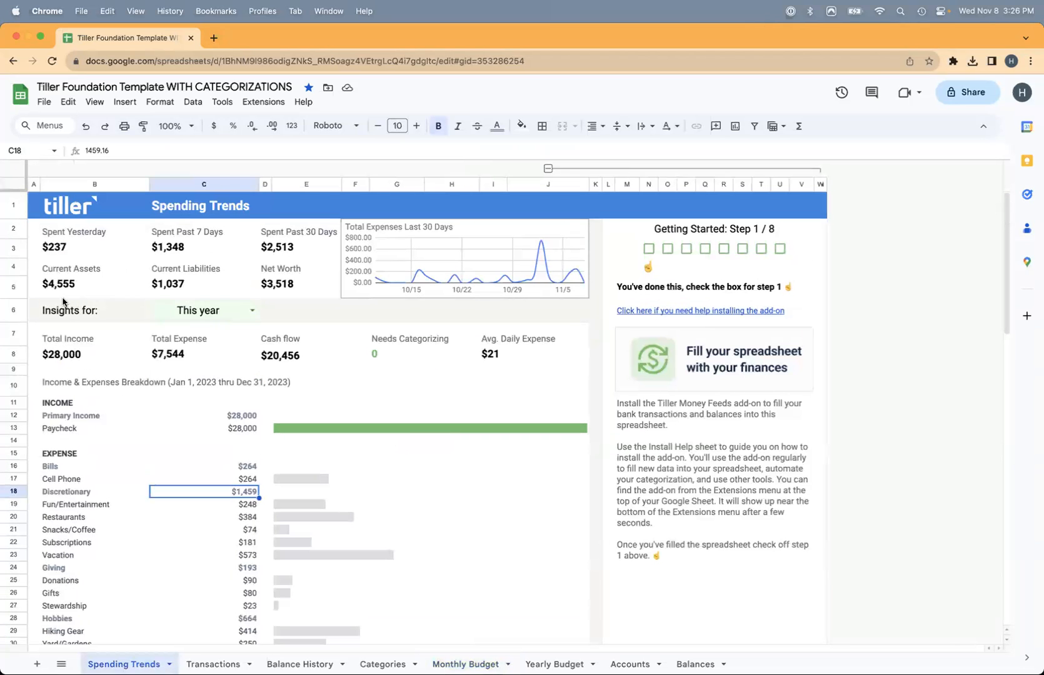
click(252, 310)
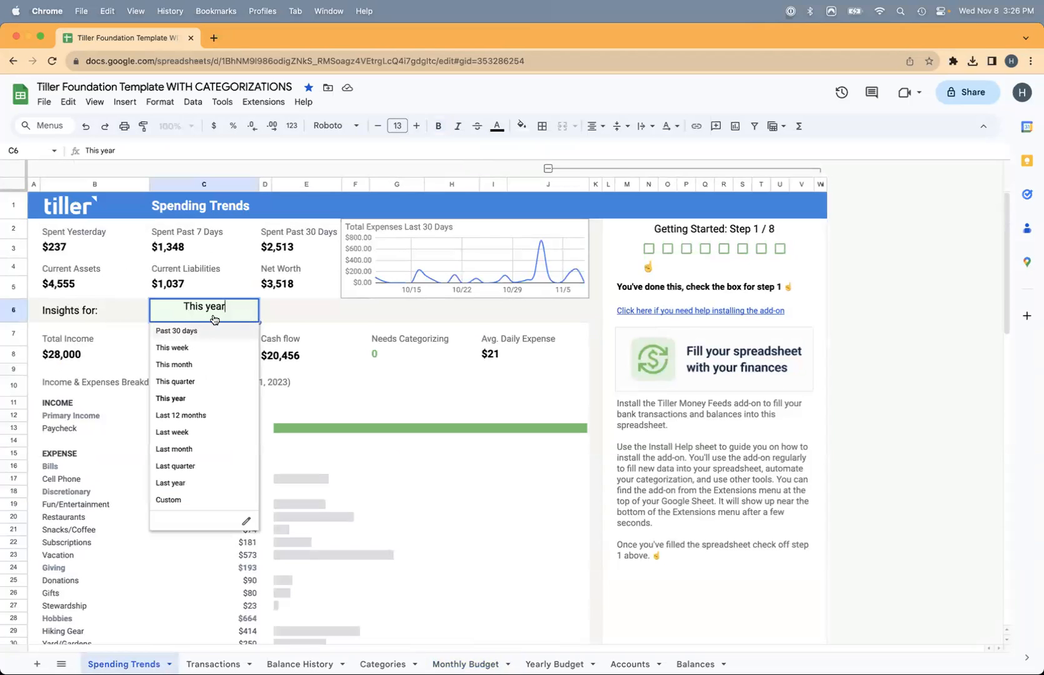
click(187, 502)
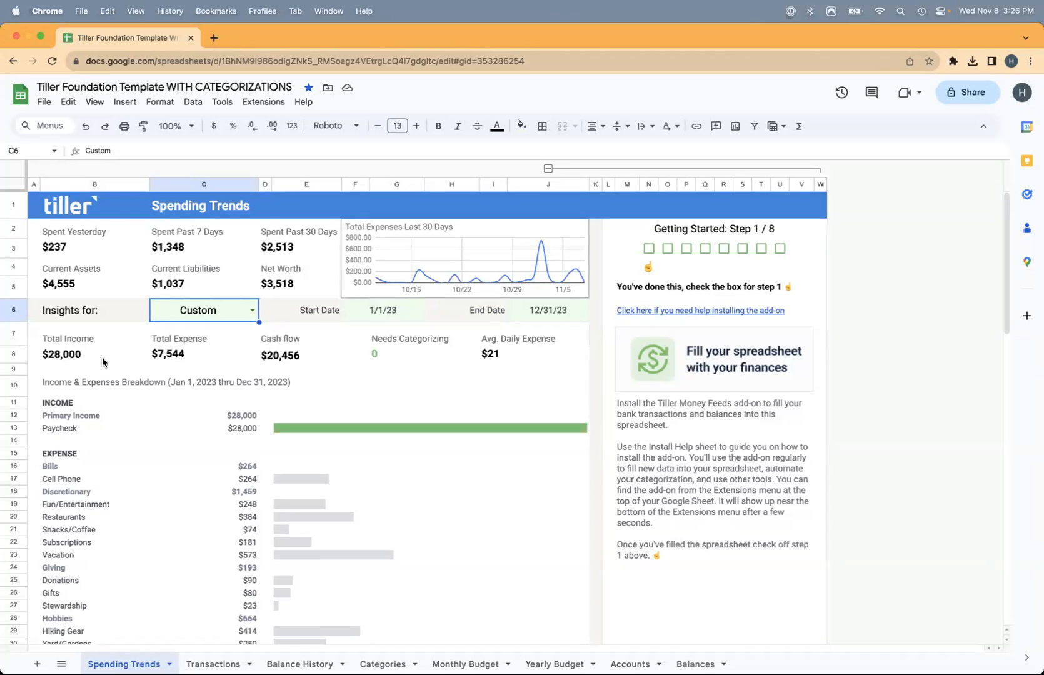
click(252, 311)
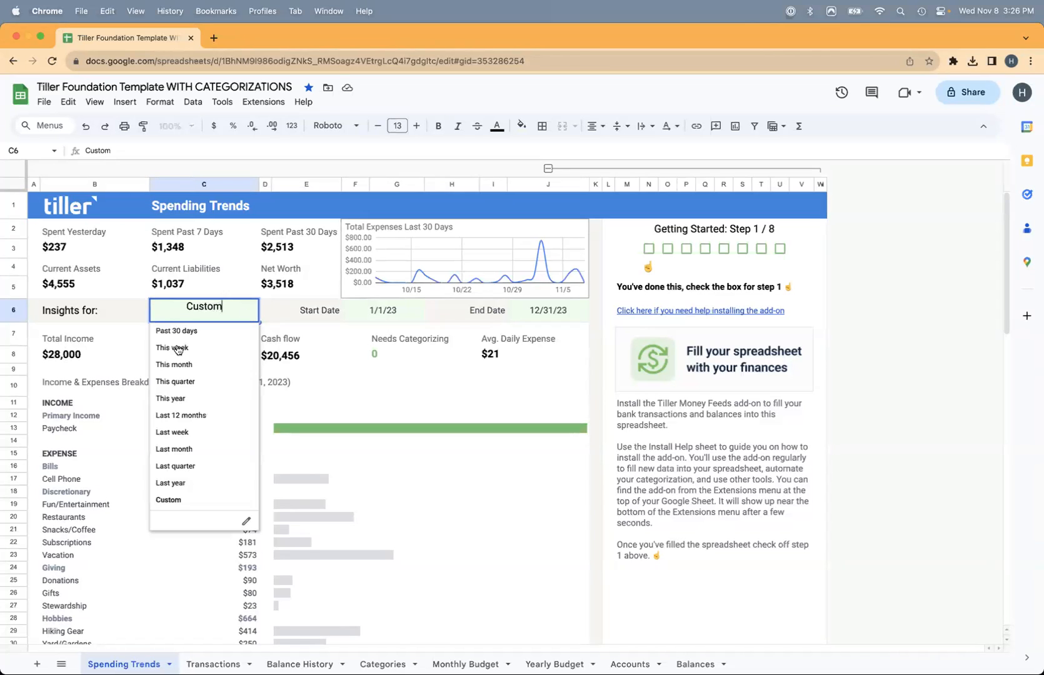
click(176, 398)
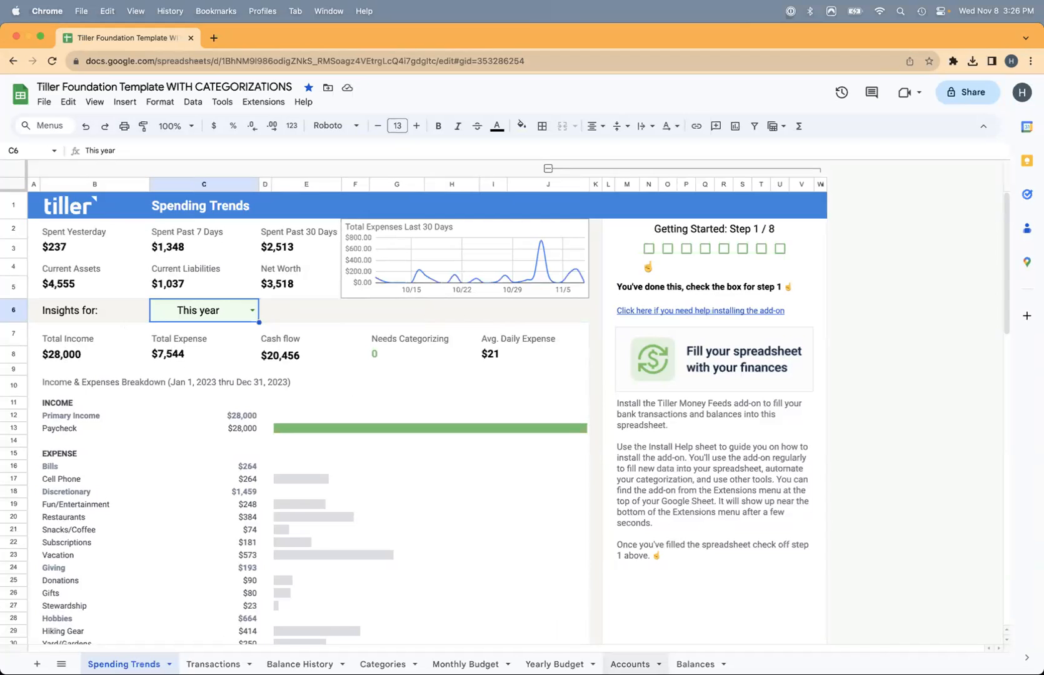
- View the Balances sheet, and add the REI Co-op Mastercard to row 2 of the Accounts sheet with the group Credit Cards
click(695, 664)
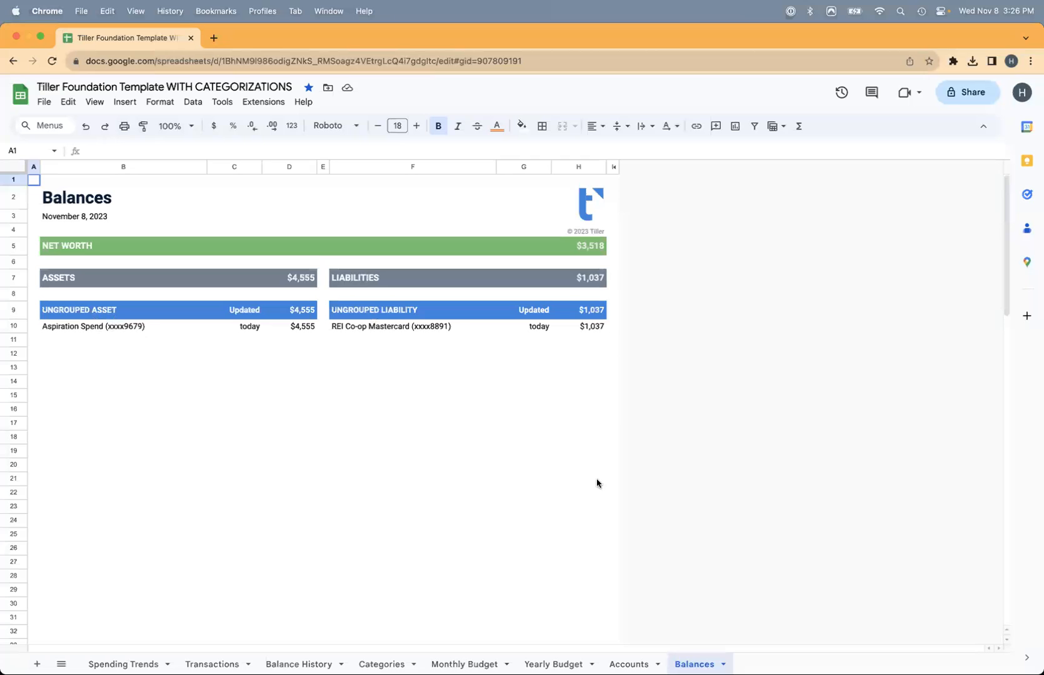
click(629, 663)
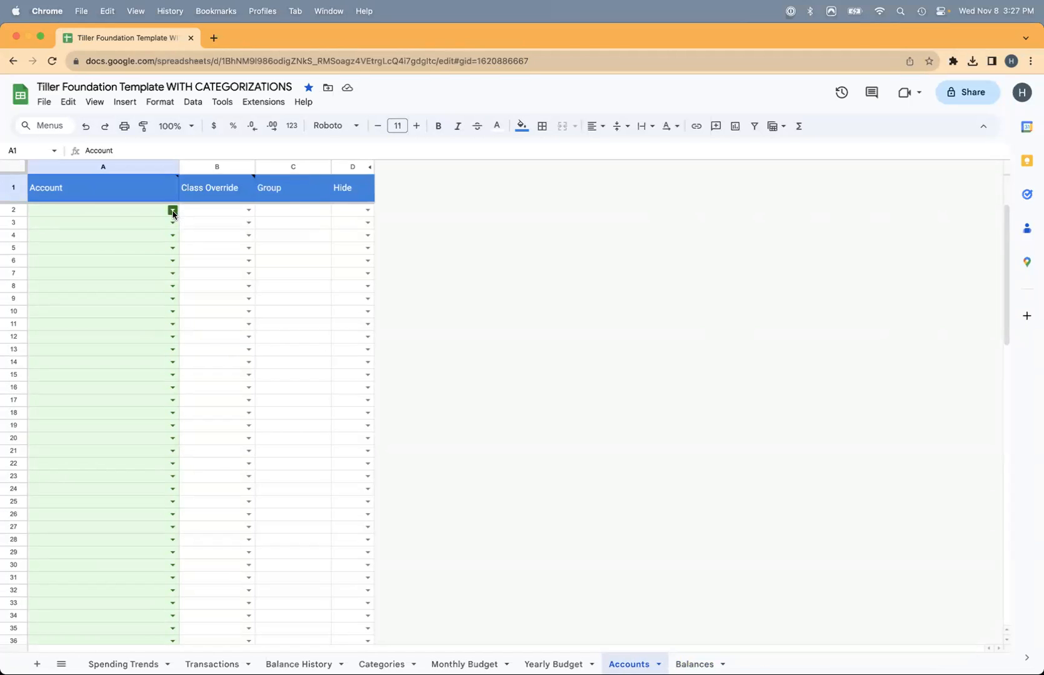
click(173, 212)
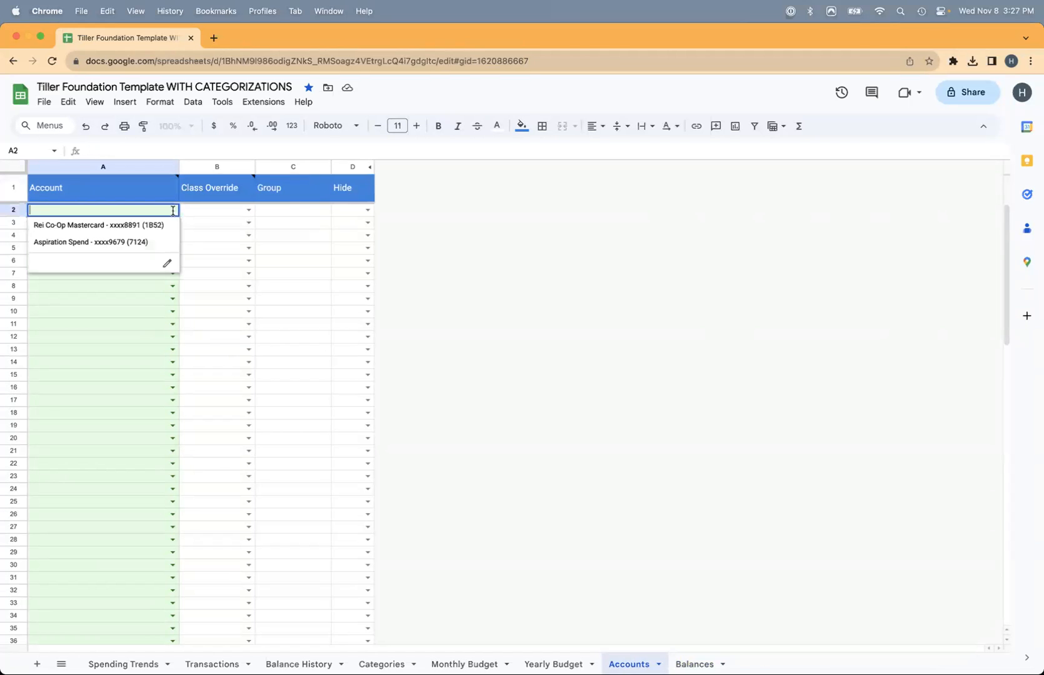
click(132, 233)
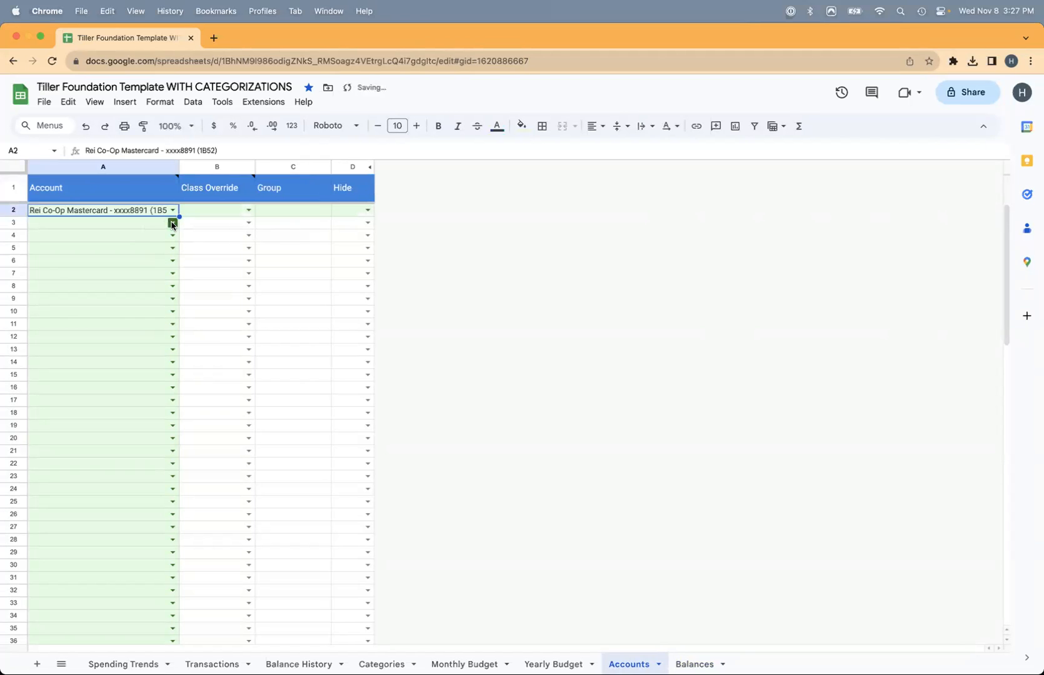
click(273, 216)
text(Cre)
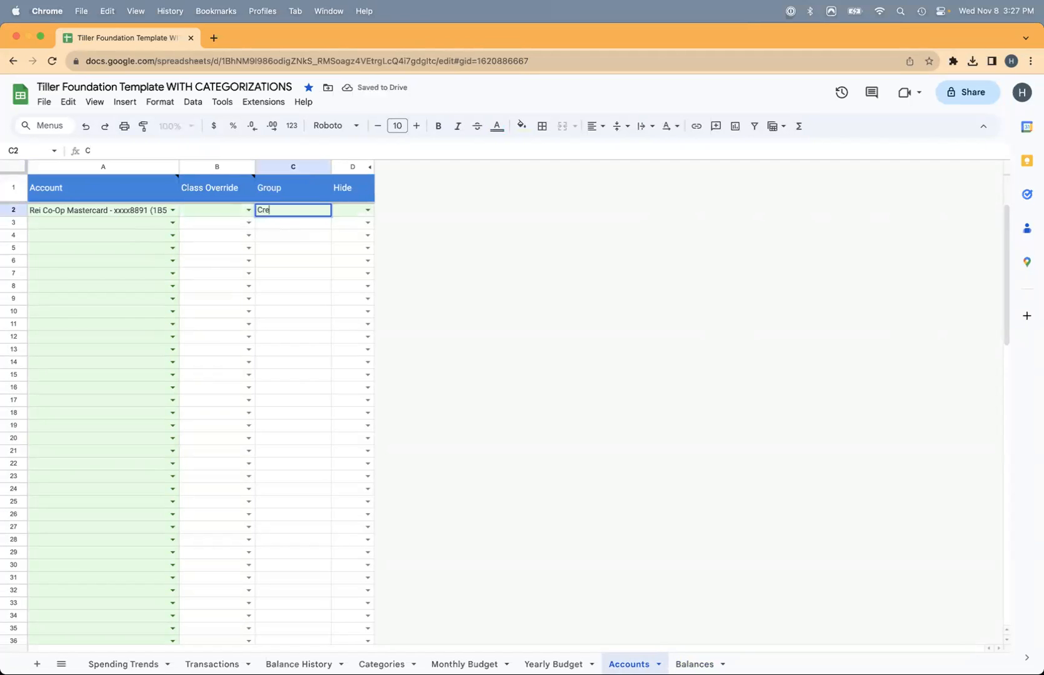
text(dit Cards)
key(Return)
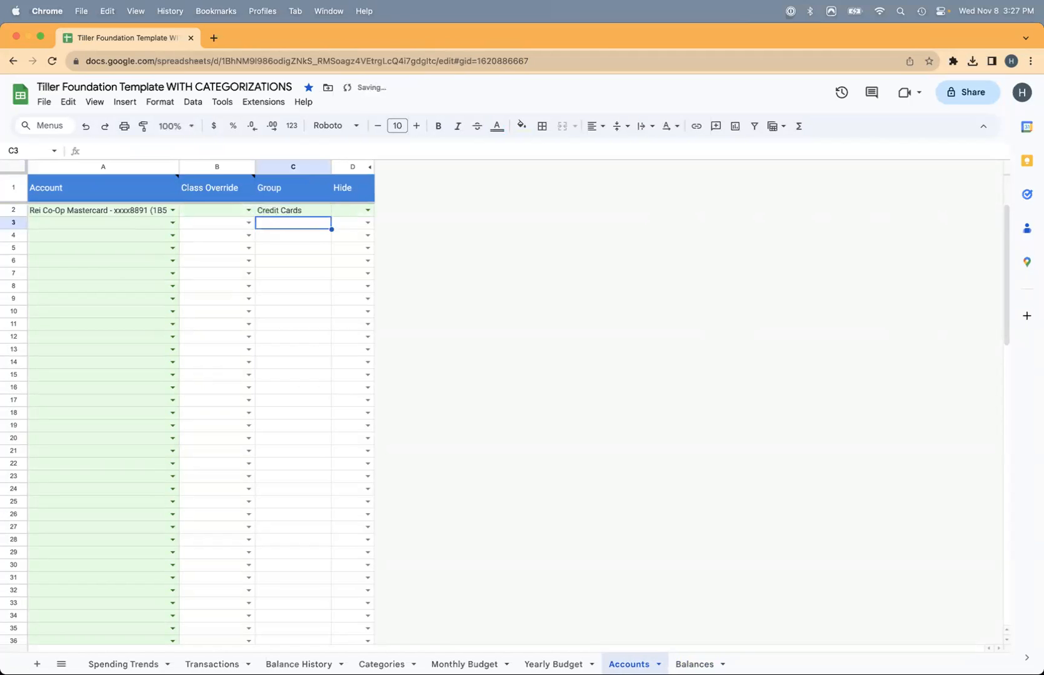
- Add the Aspiration Spend account to row 3 with the group Checking and check the grouping on the Balances sheet
click(169, 227)
click(125, 254)
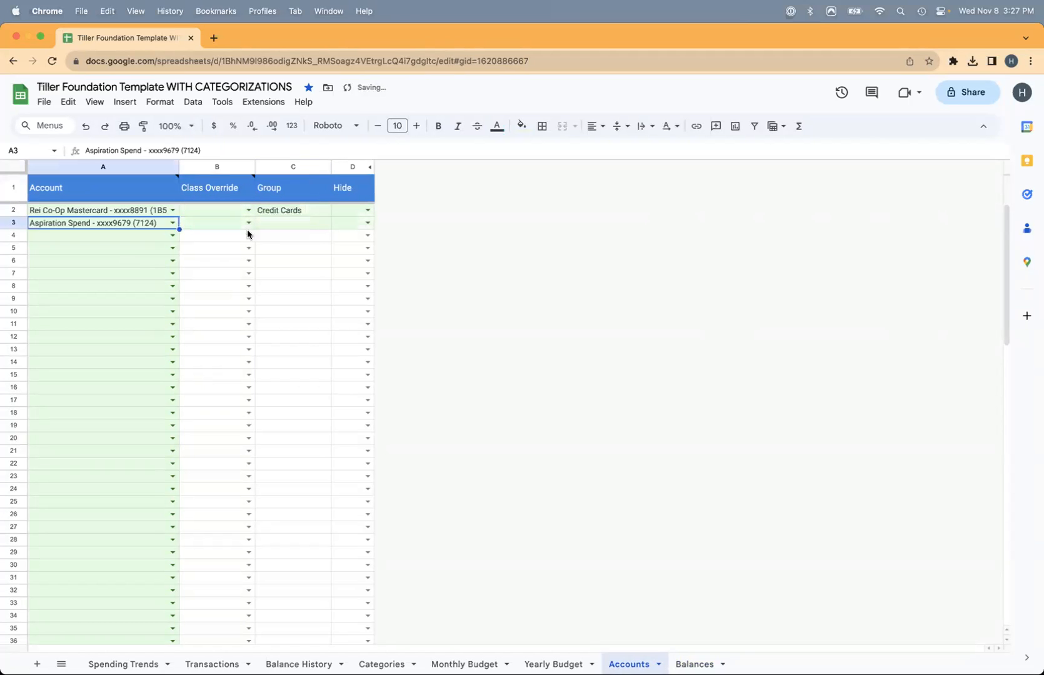
click(269, 226)
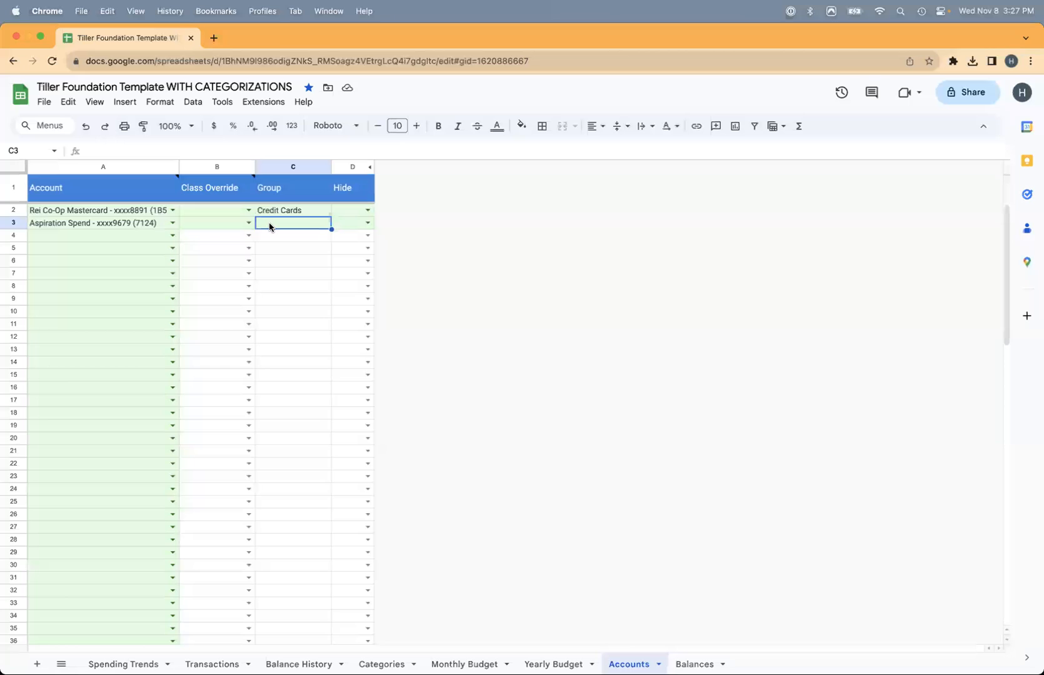
text(Checking)
key(Return)
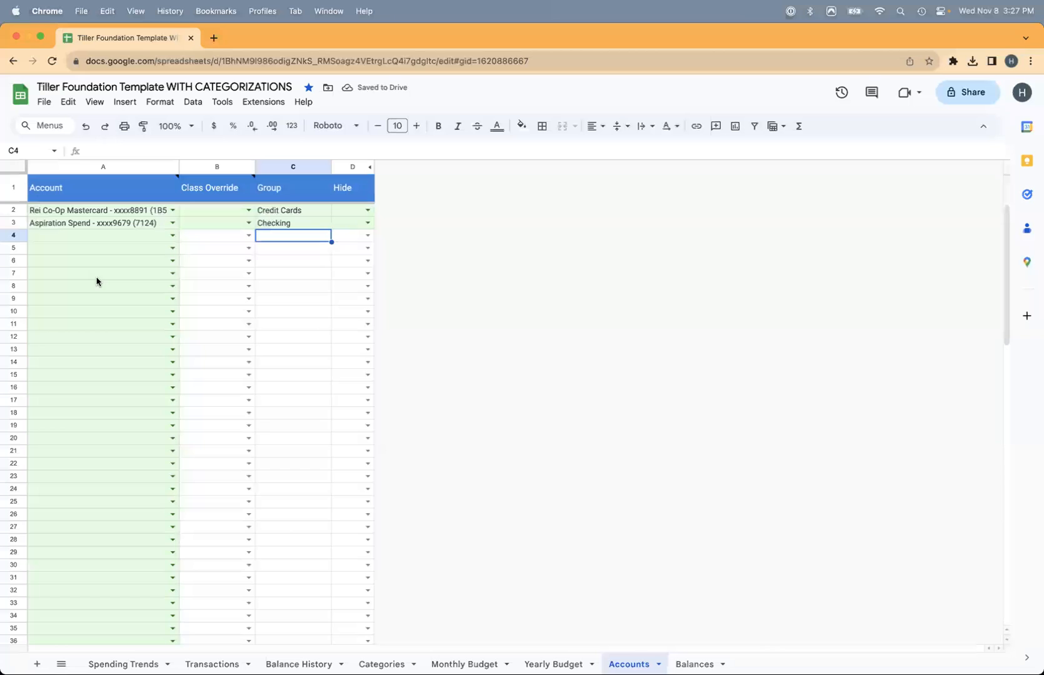
click(695, 663)
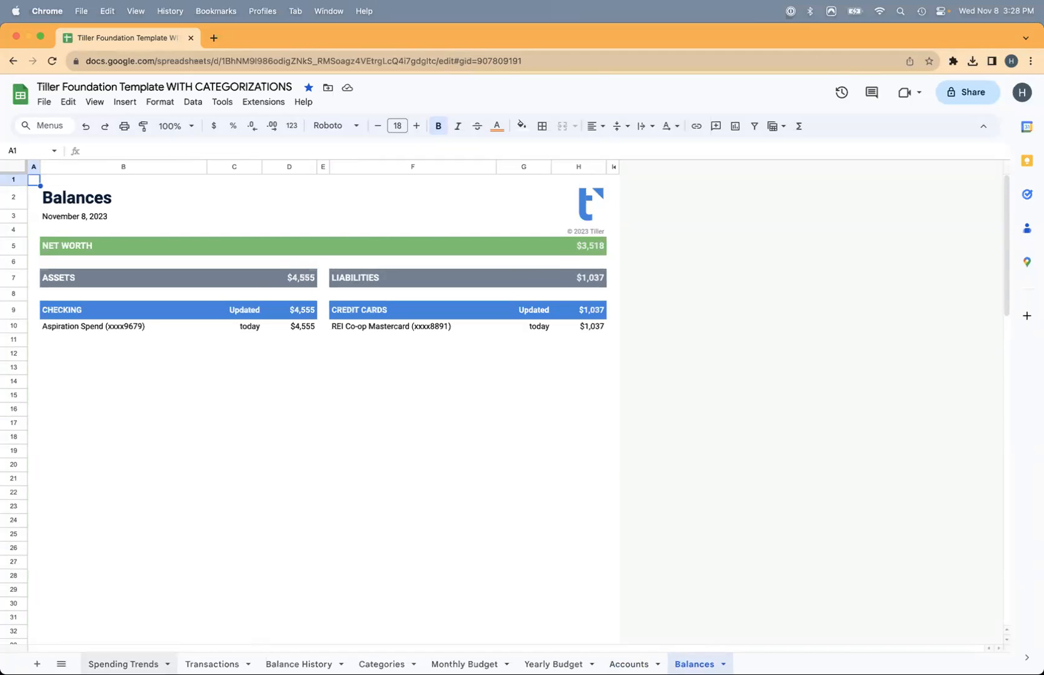
- Switch to the Tiller Foundation Template spreadsheet and check off Getting Started step 4 on its Spending Trends sheet
click(123, 663)
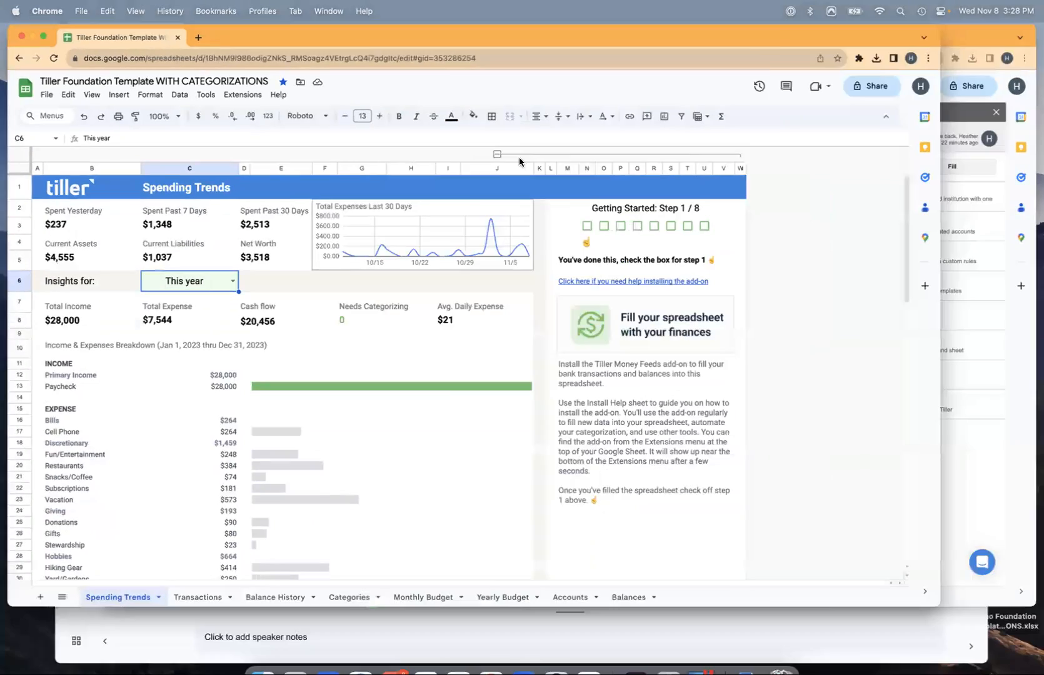
key(ctrl+Up)
click(668, 194)
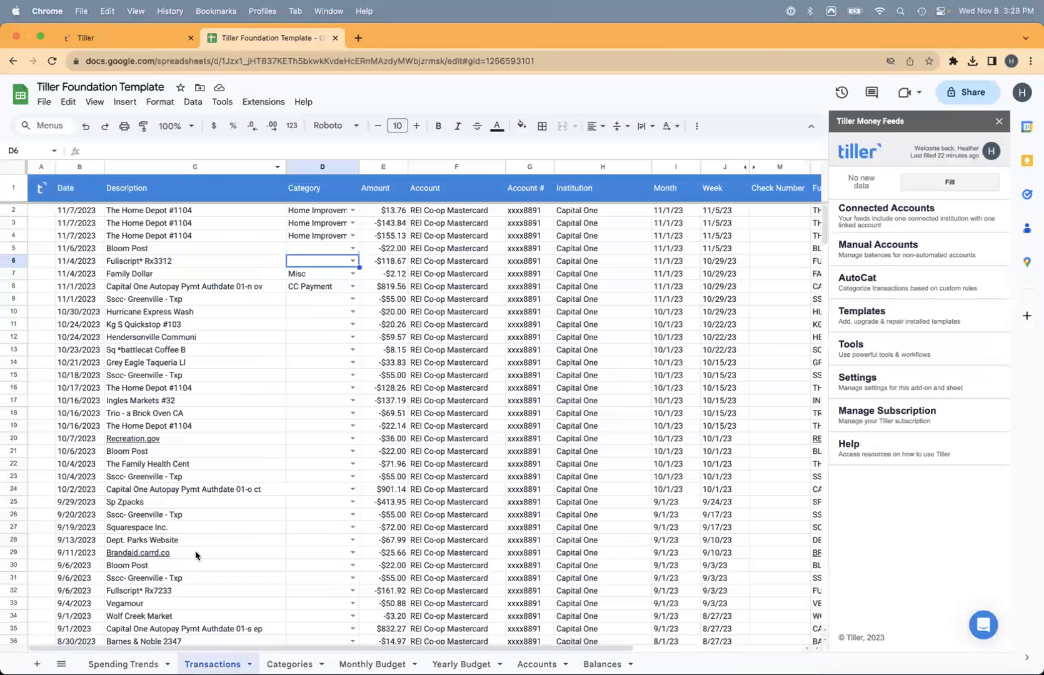
click(123, 663)
click(704, 249)
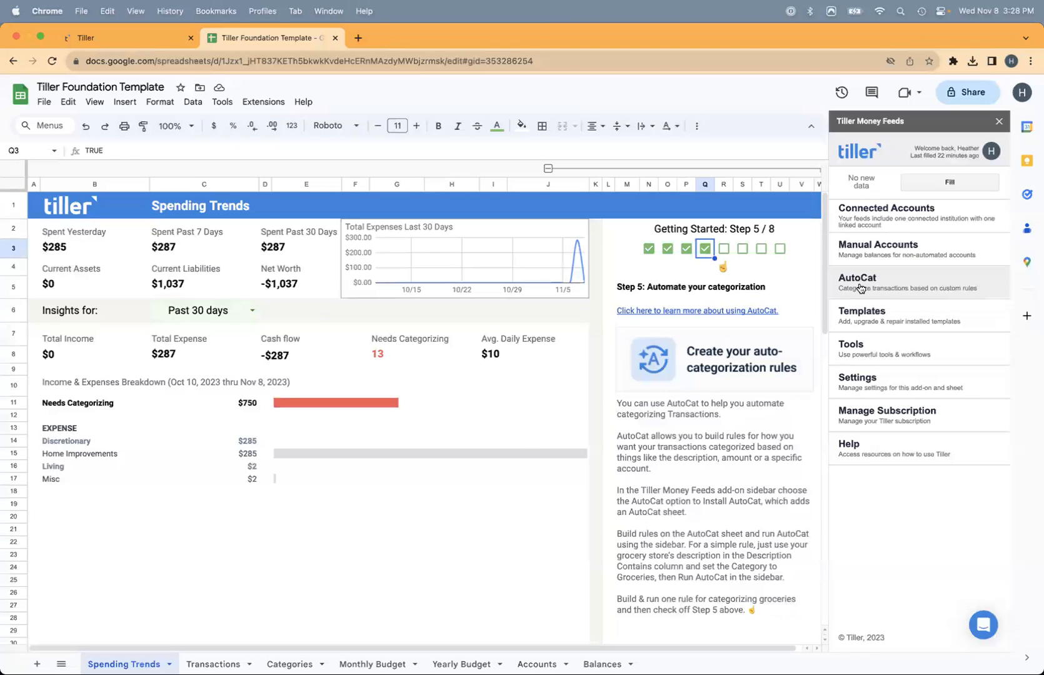
- Install the AutoCat rules sheet through the Tiller Money Feeds add-on
mouse_move(642, 668)
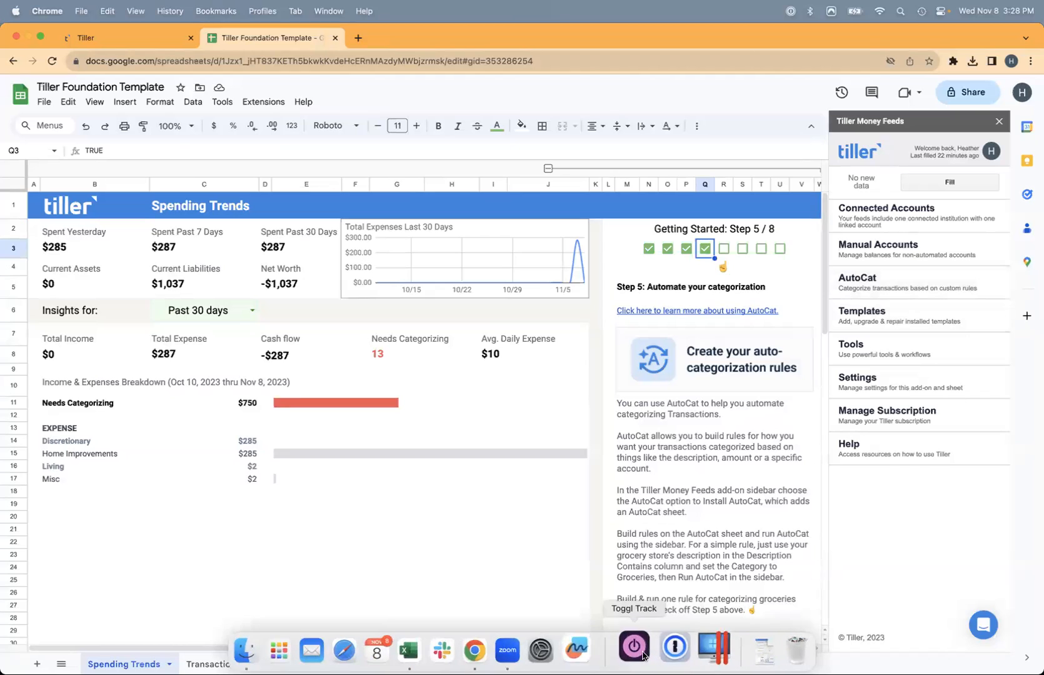
click(911, 375)
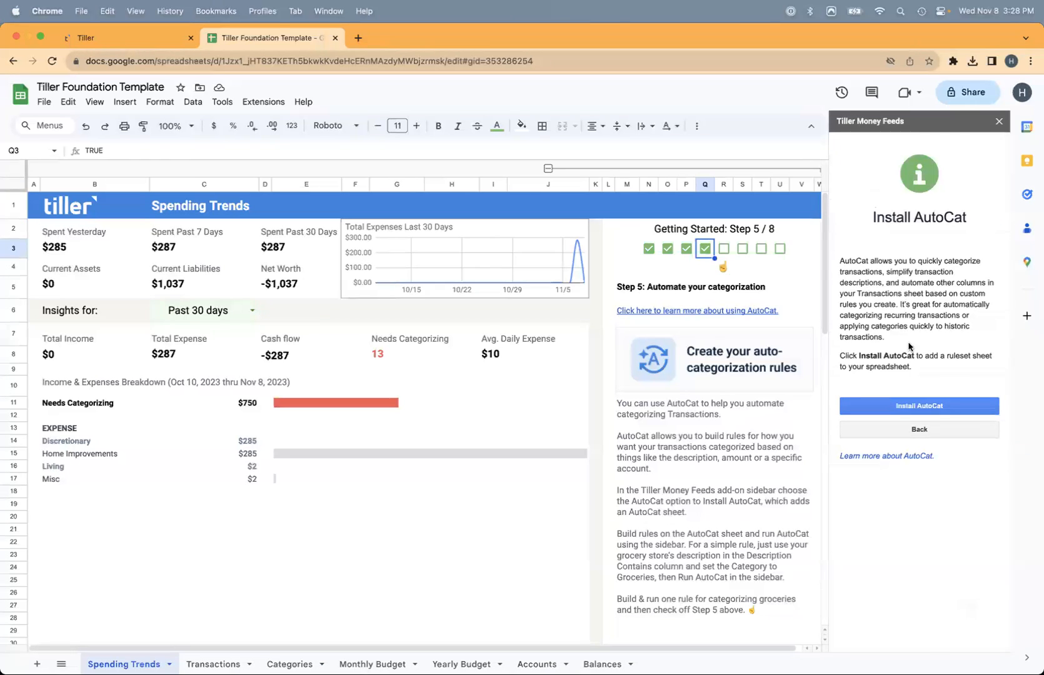
click(900, 406)
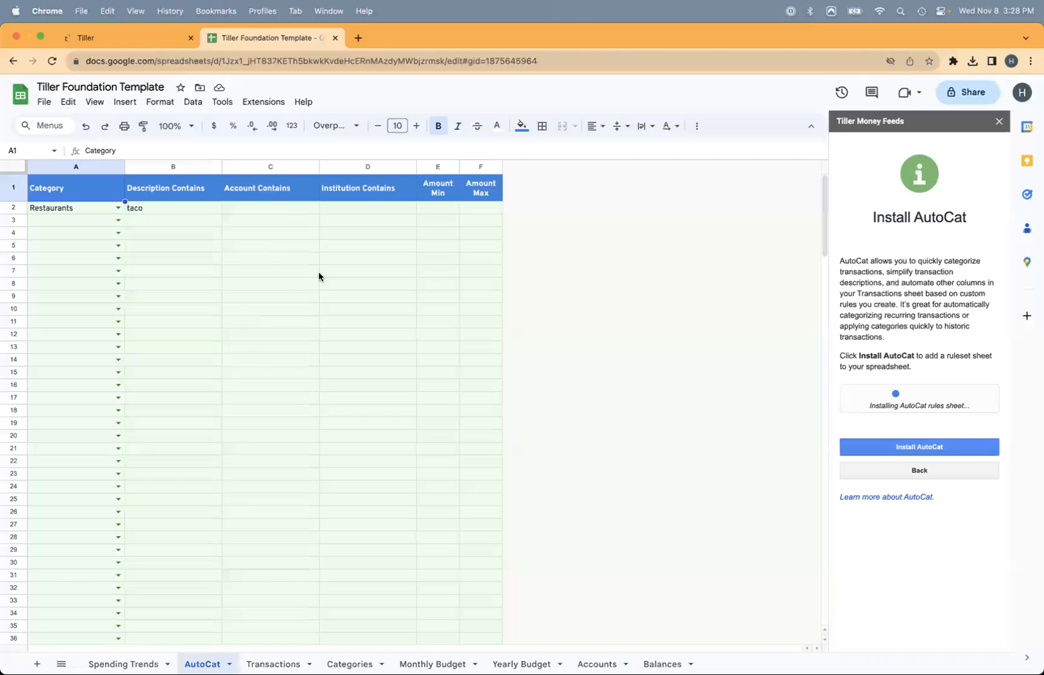
- Run AutoCat with the sample taco rule for Restaurants and check the matching taco shop entry on the Transactions sheet
click(897, 446)
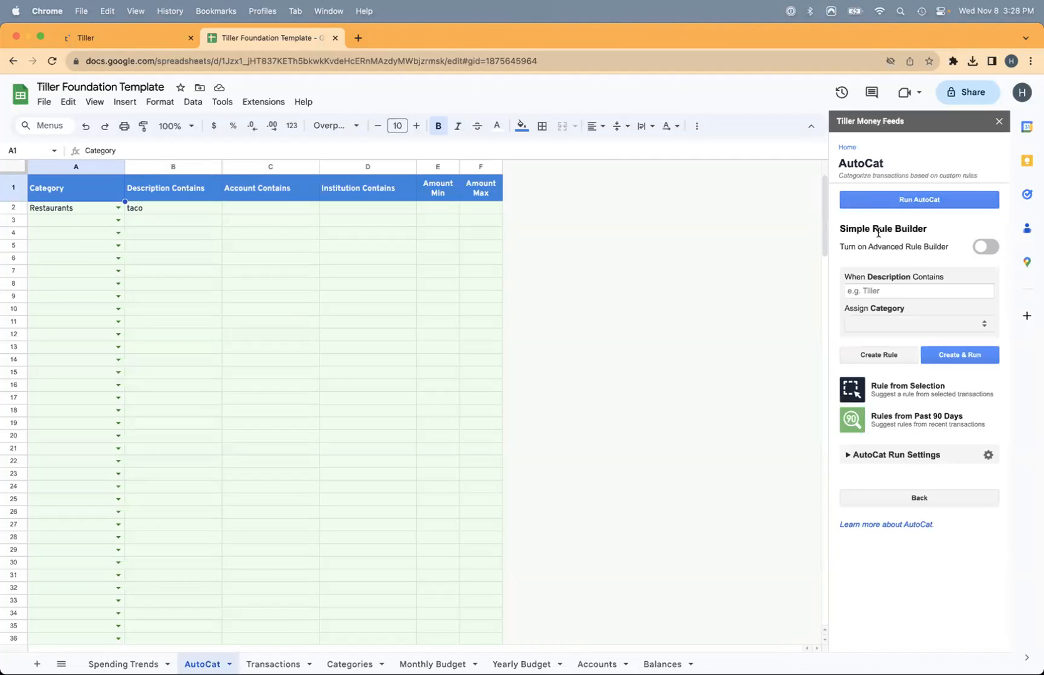
click(154, 215)
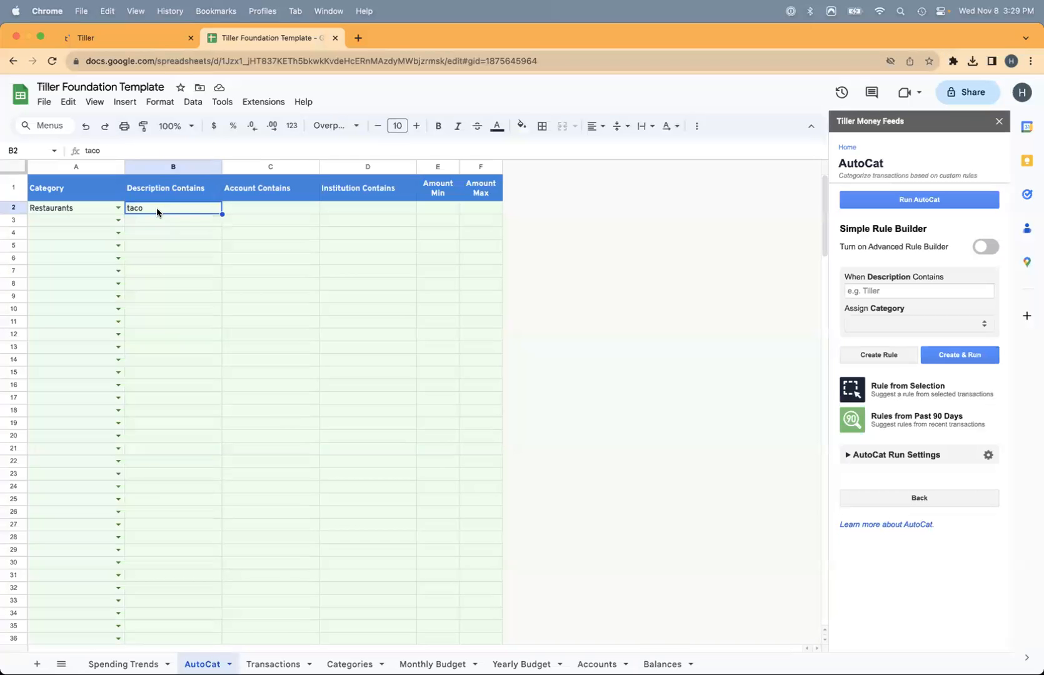
click(86, 208)
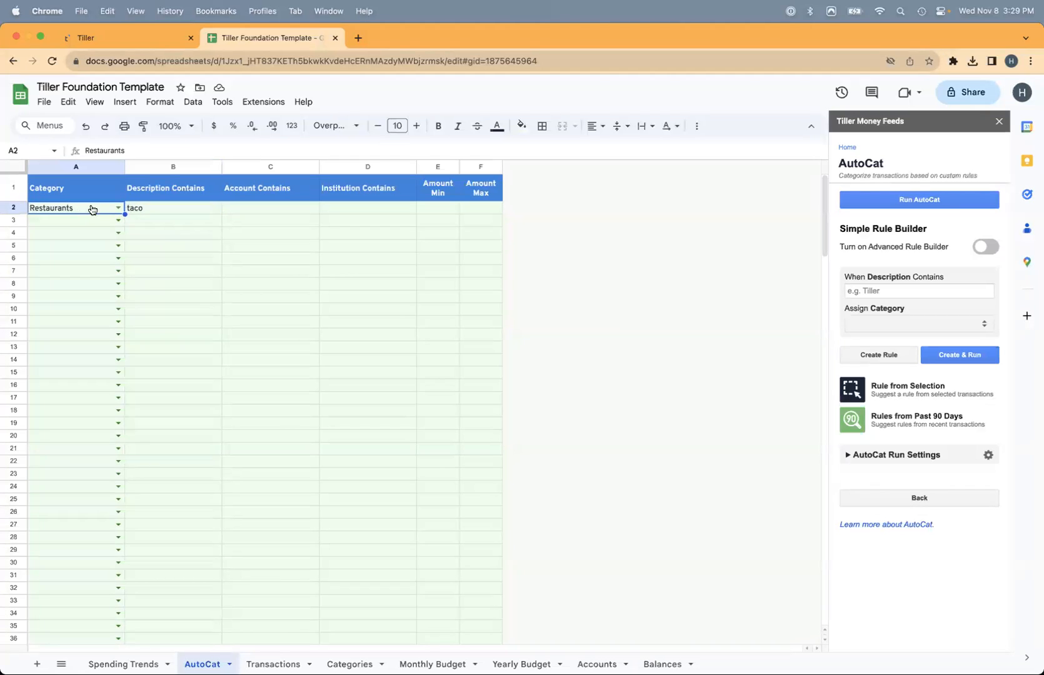
click(879, 203)
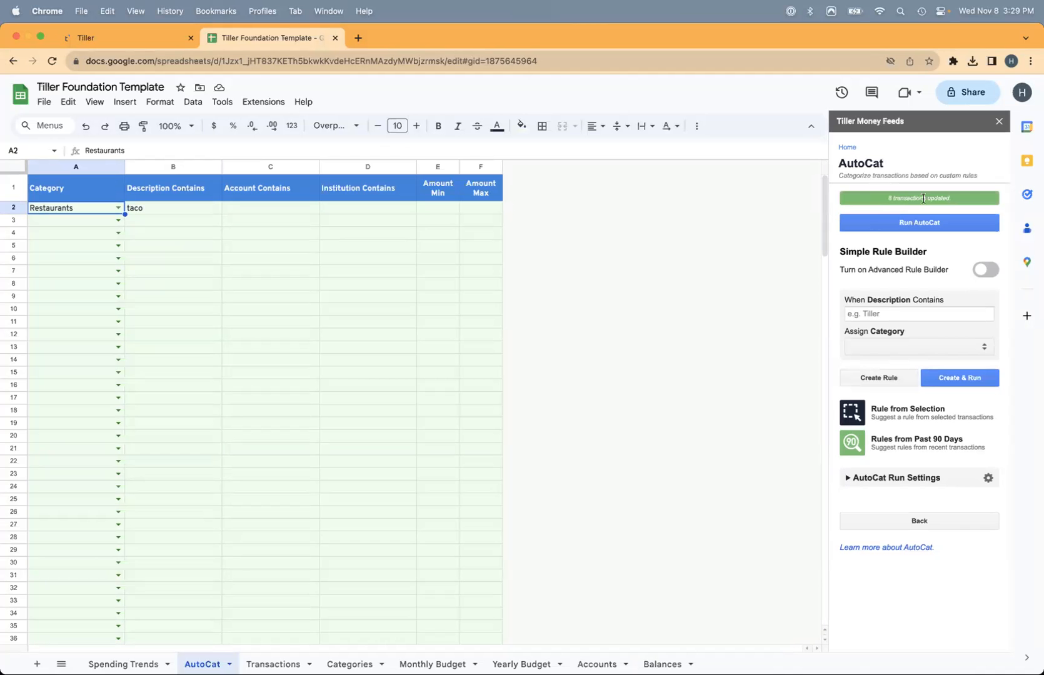
click(261, 656)
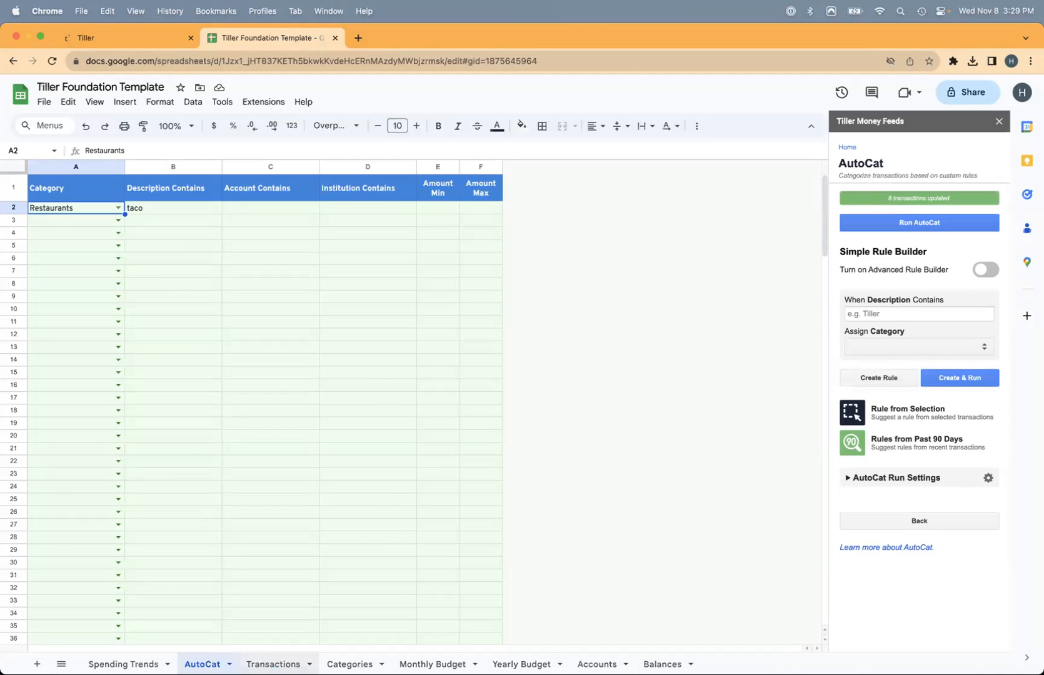
scroll(167, 394, down, 20)
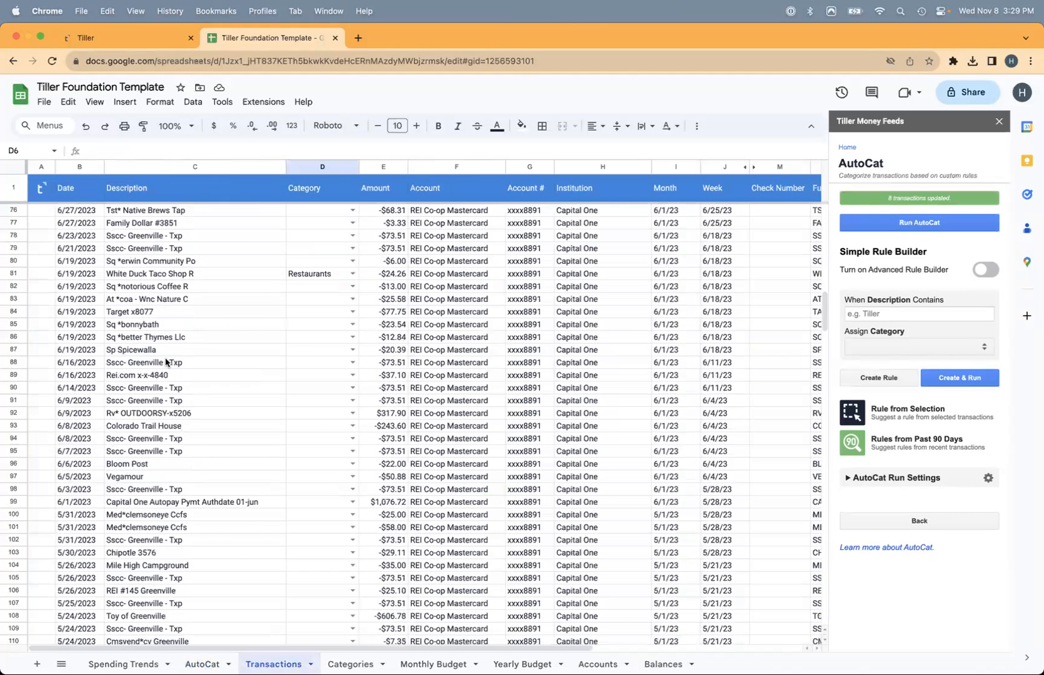
click(148, 275)
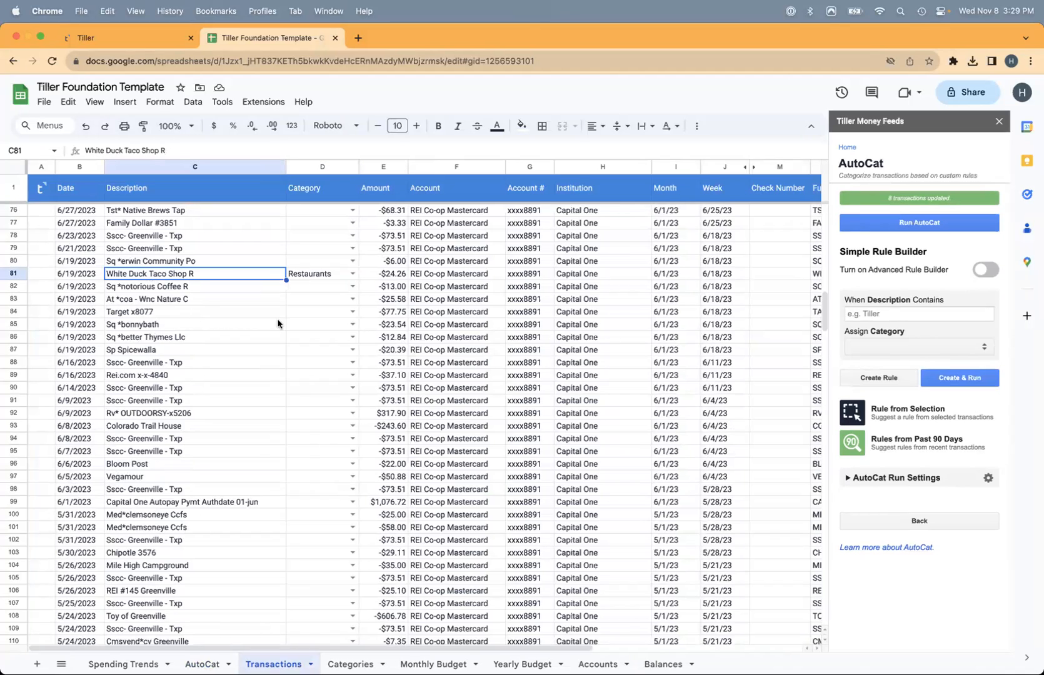
- Add a rule in row 3 of the AutoCat sheet assigning Home Improvements to descriptions containing "Home depot", and run AutoCat
click(207, 653)
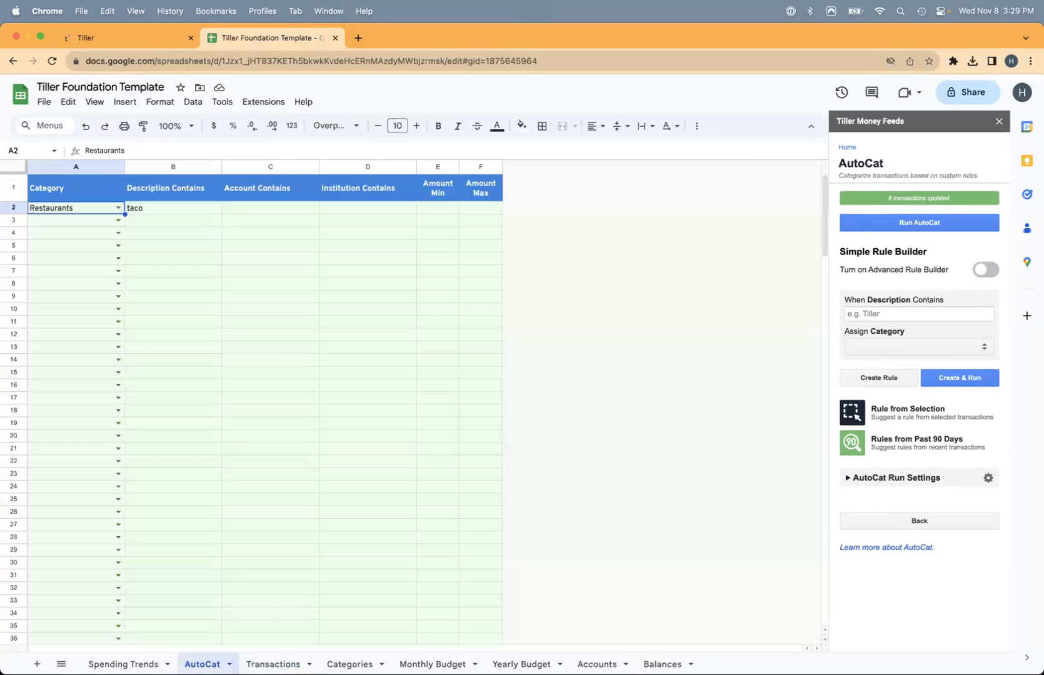
click(167, 209)
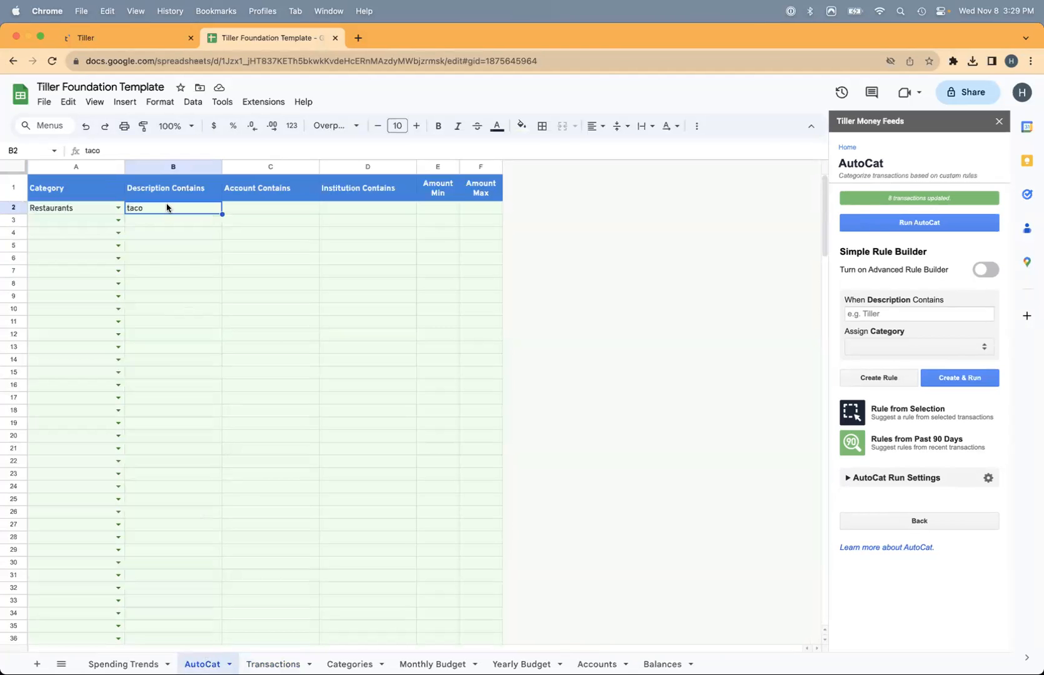
click(117, 219)
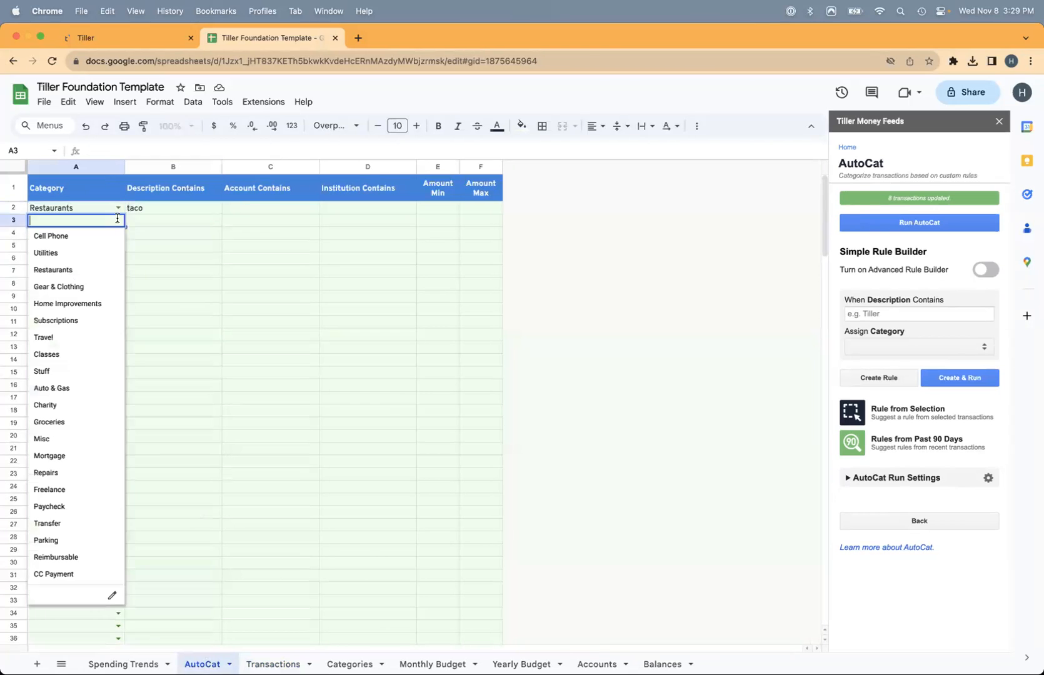
click(69, 304)
click(160, 219)
text(Ho)
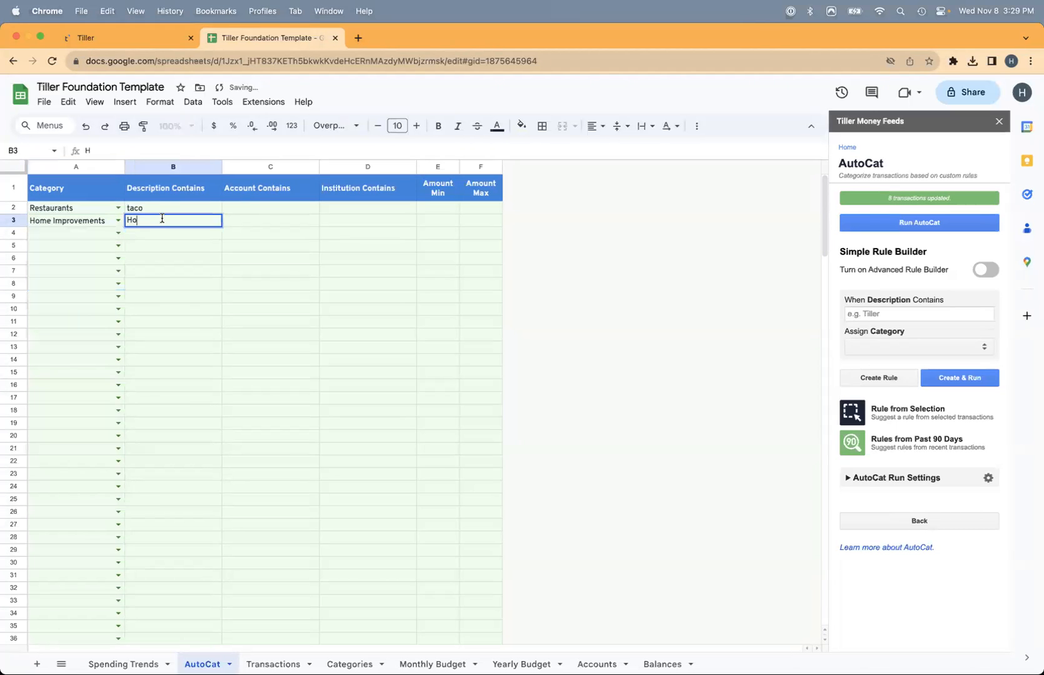
text(me depot)
key(Return)
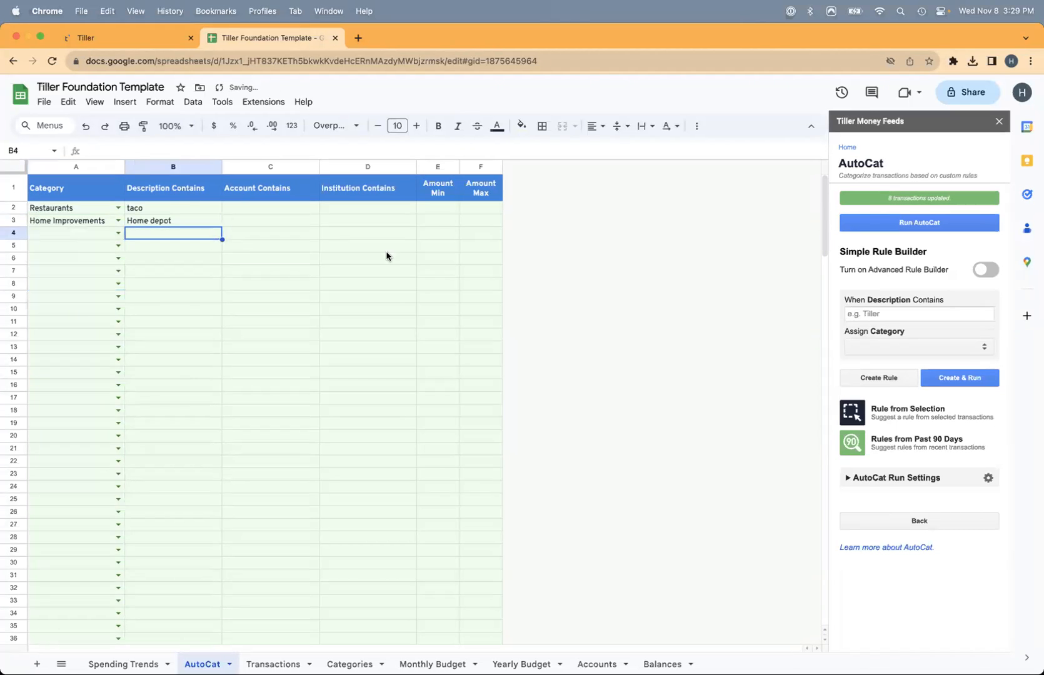
click(919, 222)
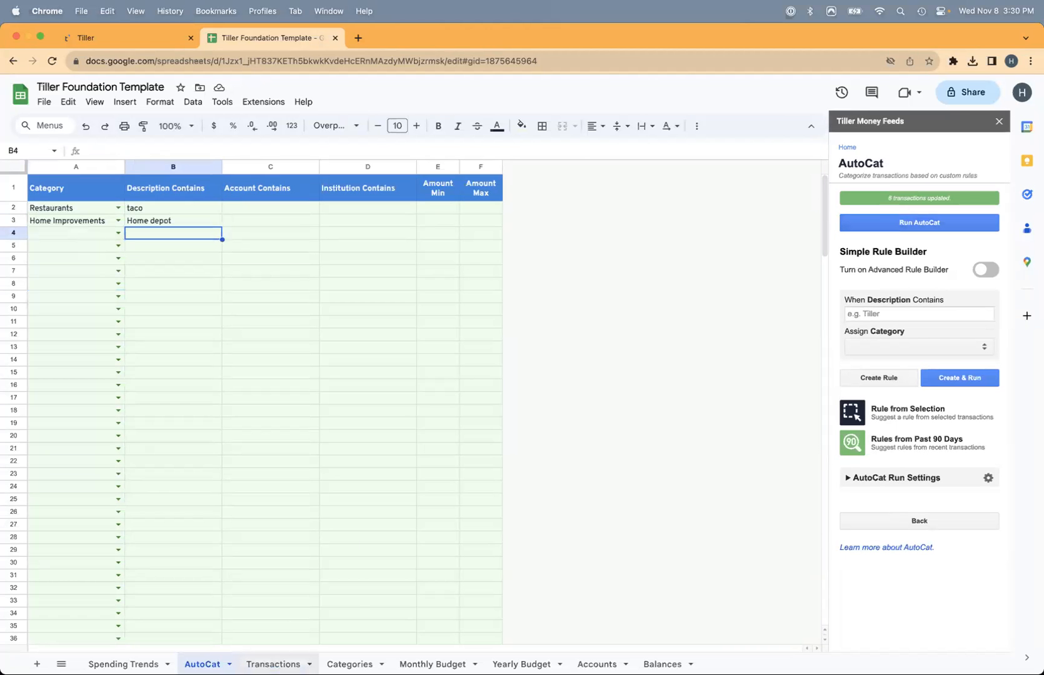
- Copy the Harris Teeter #348 description from the Transactions sheet into AutoCat's Simple Rule Builder, keeping only "Harris Teeter"
click(274, 664)
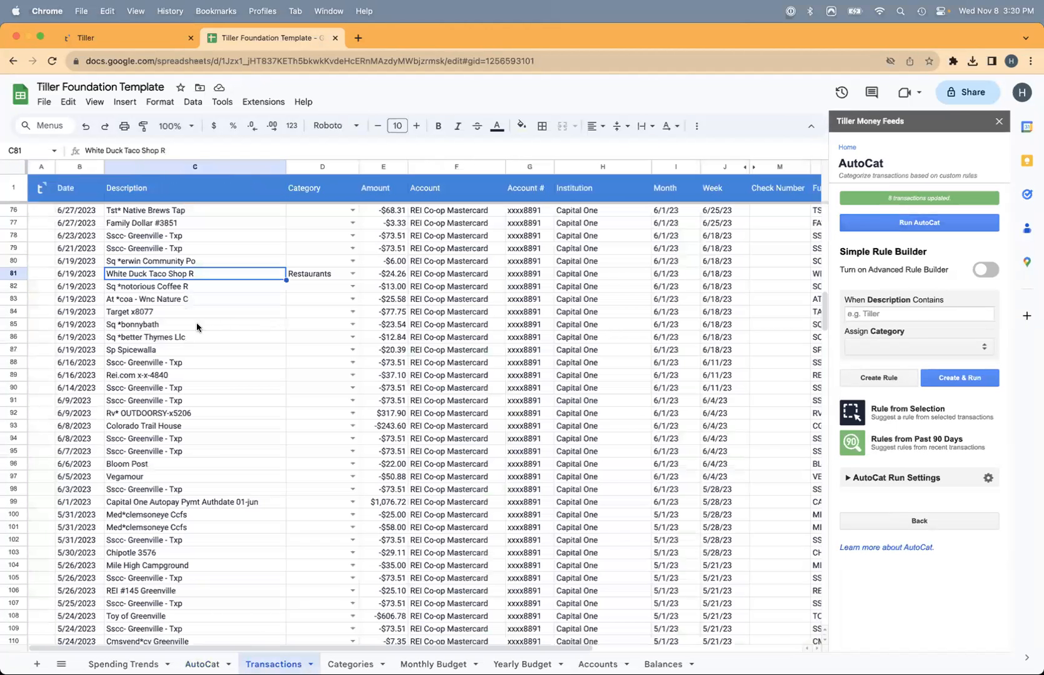
scroll(179, 328, up, 10)
scroll(179, 328, up, 3)
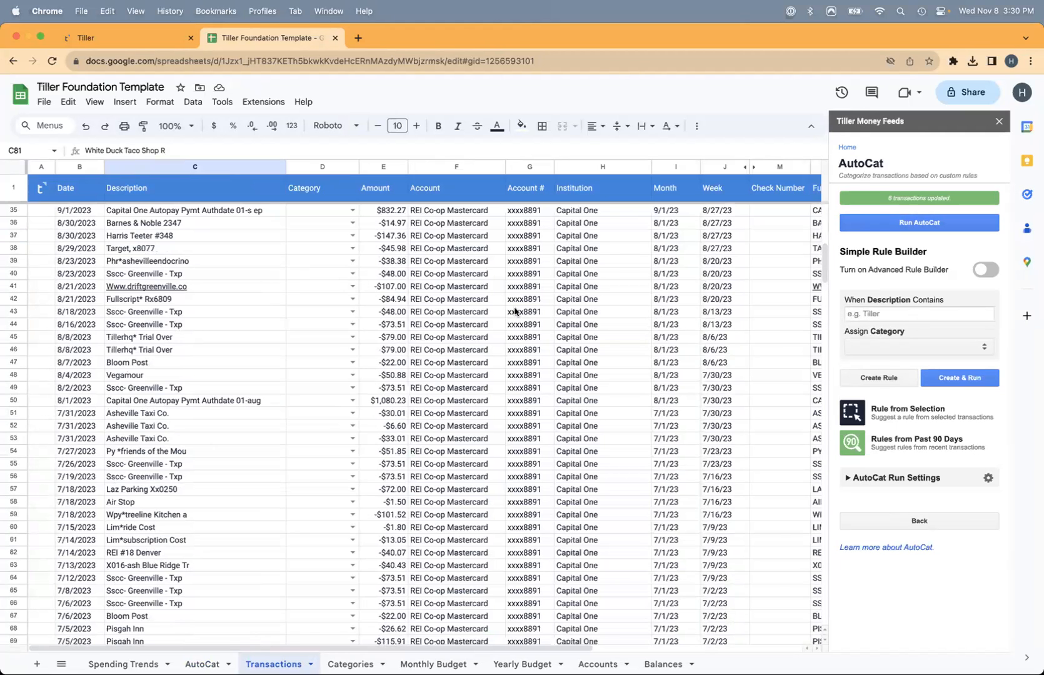
click(207, 238)
key(cmd+c)
click(865, 313)
key(cmd+v)
drag(893, 313, 967, 311)
key(BackSpace)
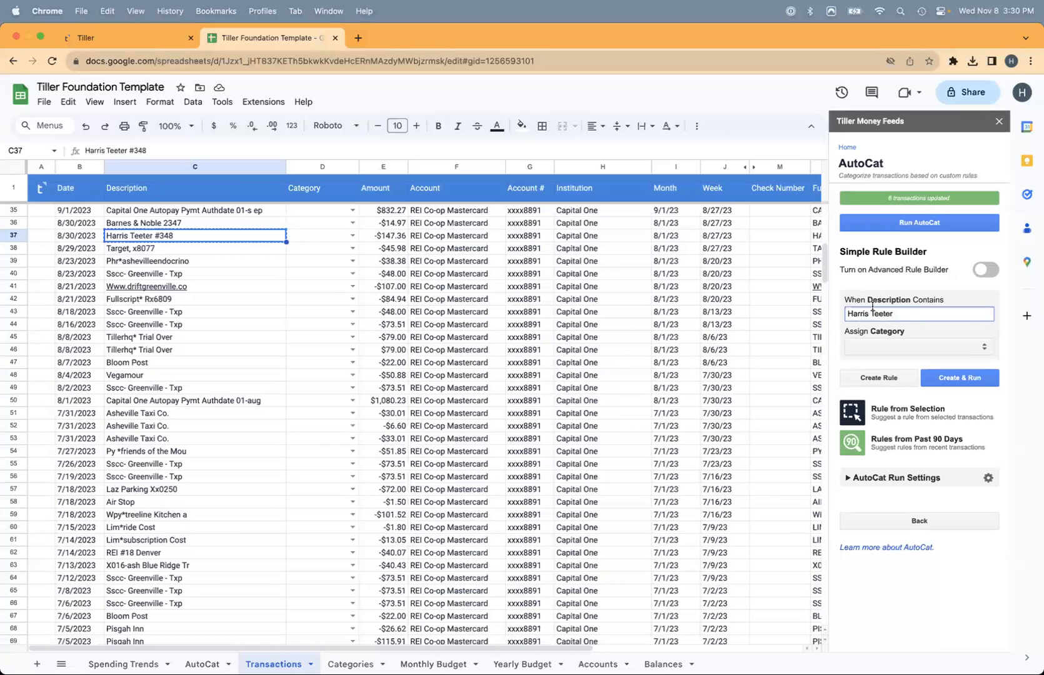
- Assign the Groceries category to the Harris Teeter rule, create and run it, and look over the transactions
click(874, 346)
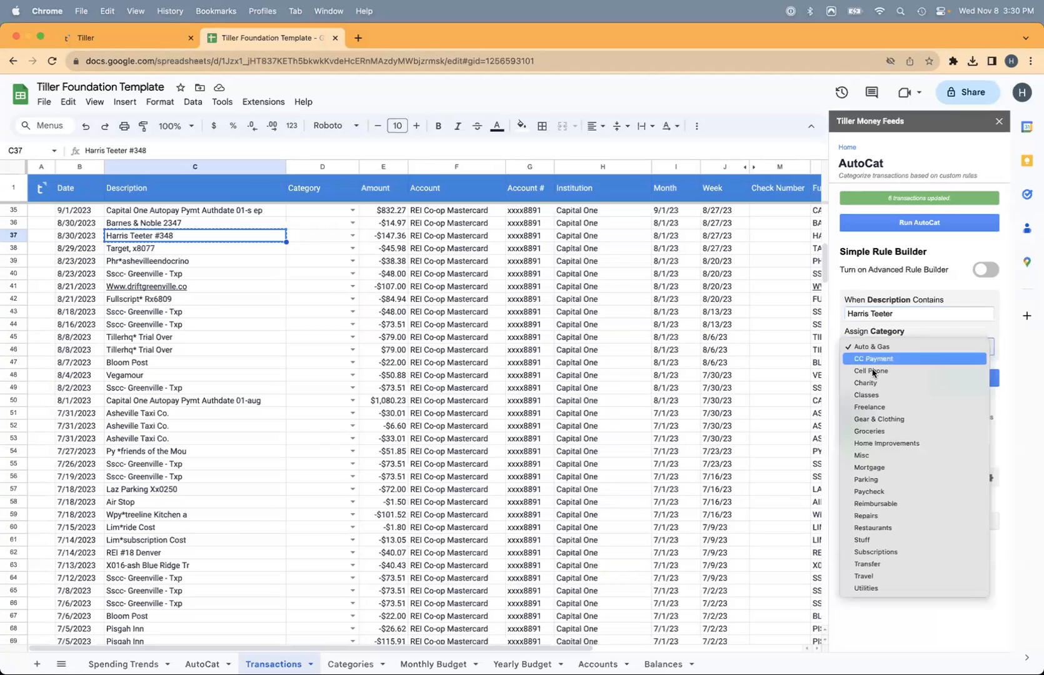
click(872, 431)
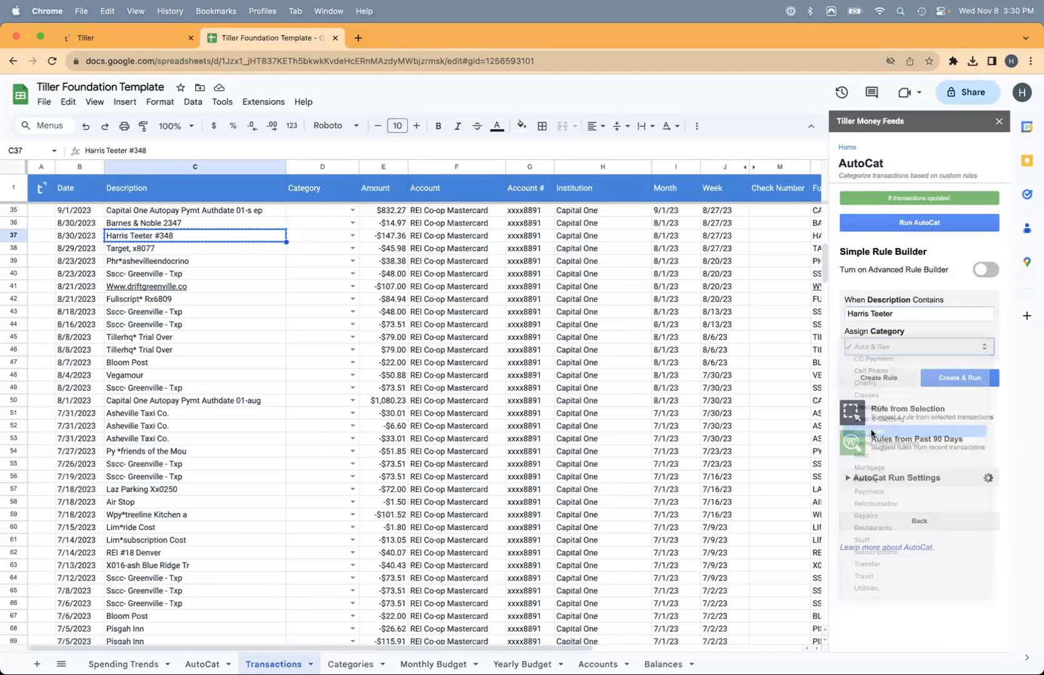
click(966, 385)
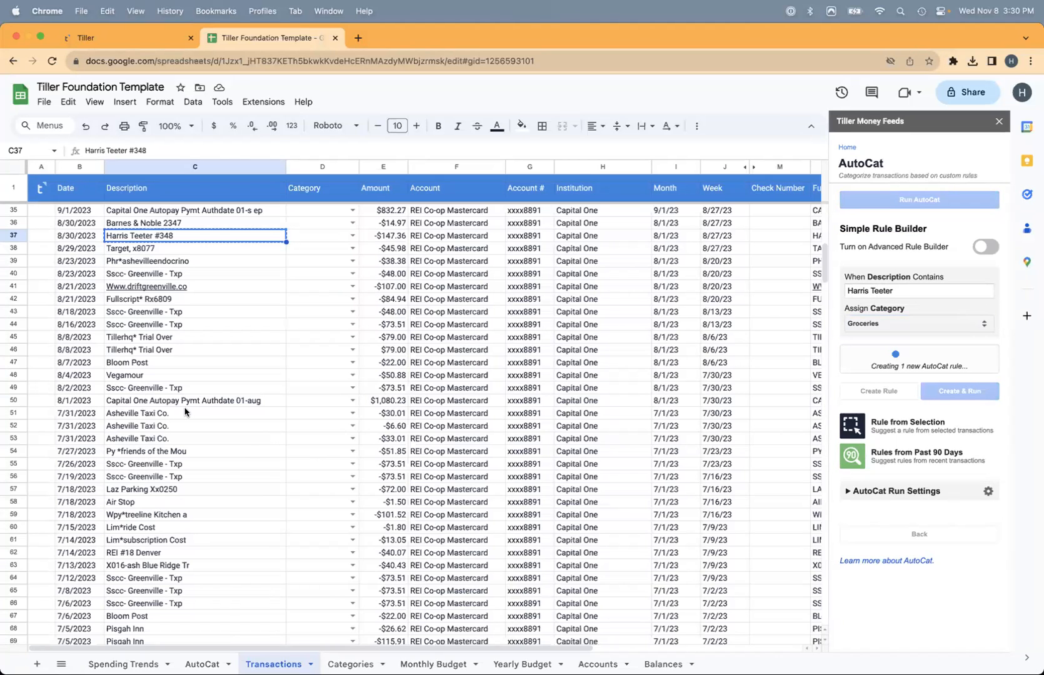
scroll(188, 425, down, 3)
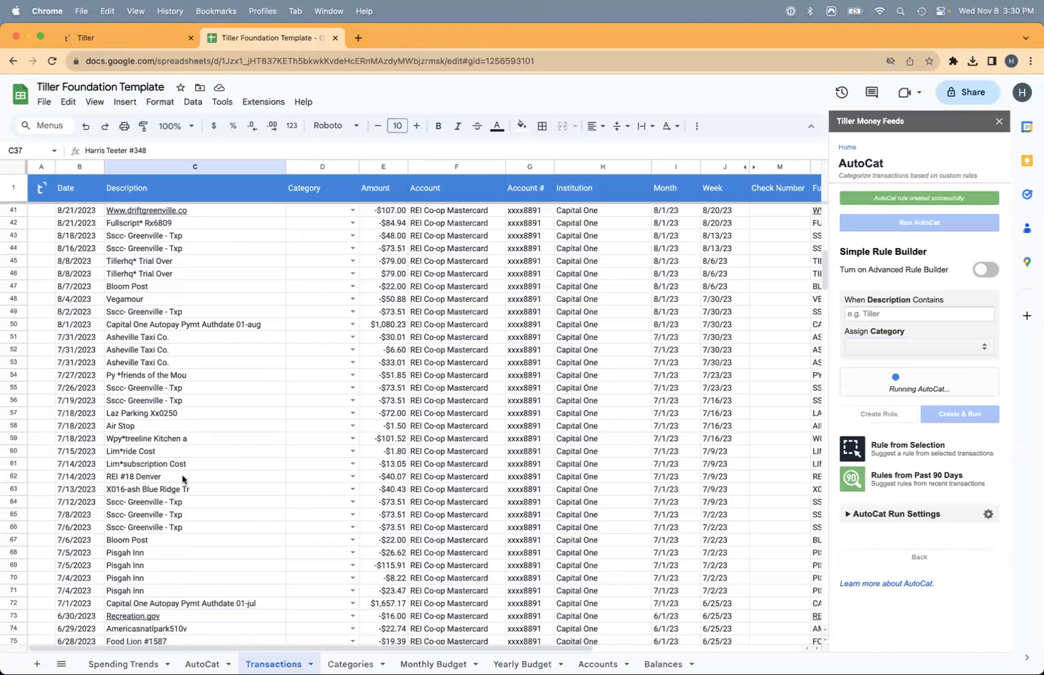
scroll(183, 478, down, 4)
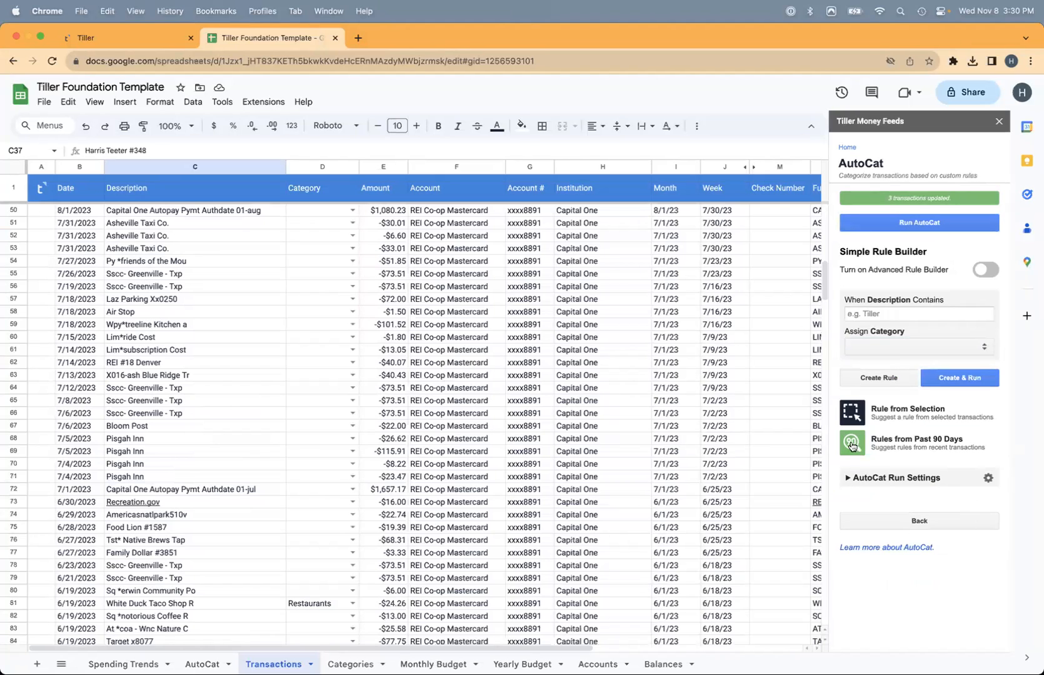
- Suggest rules from the past 90 days, assign Misc to Sscc- Greenville - Txp and Subscriptions to Bloom Post, and create and run them
click(852, 445)
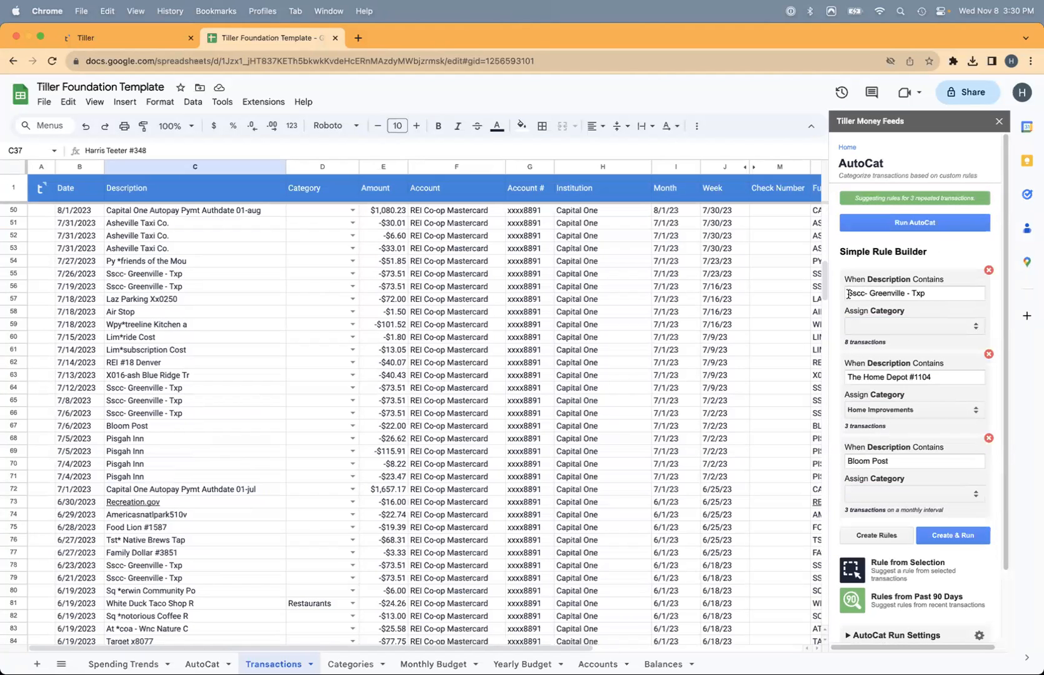
click(873, 330)
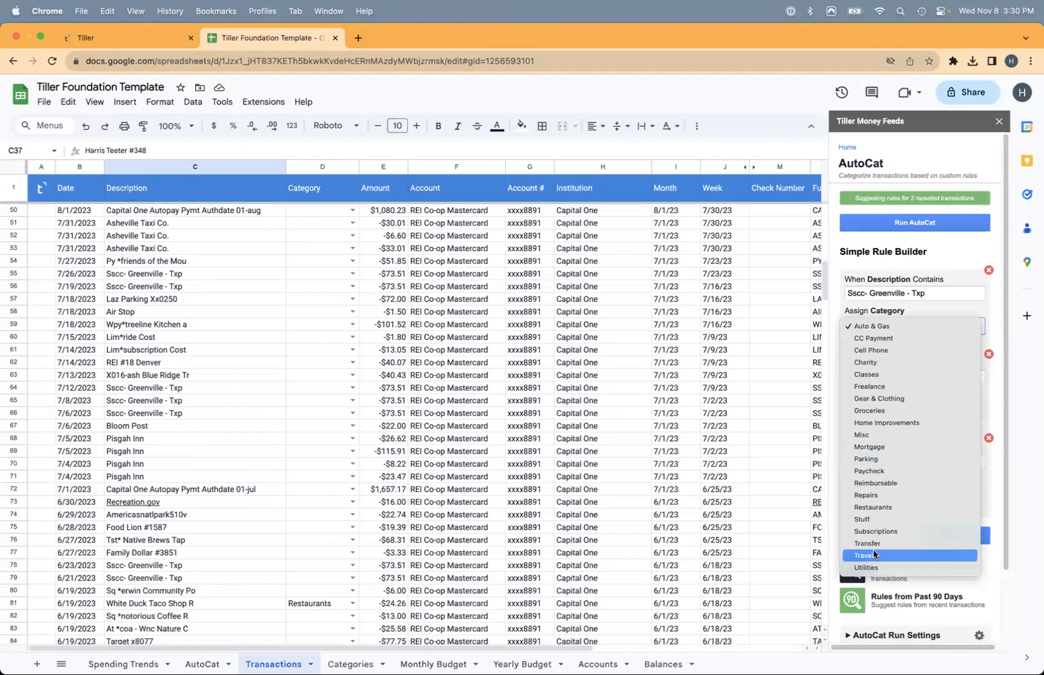
click(864, 434)
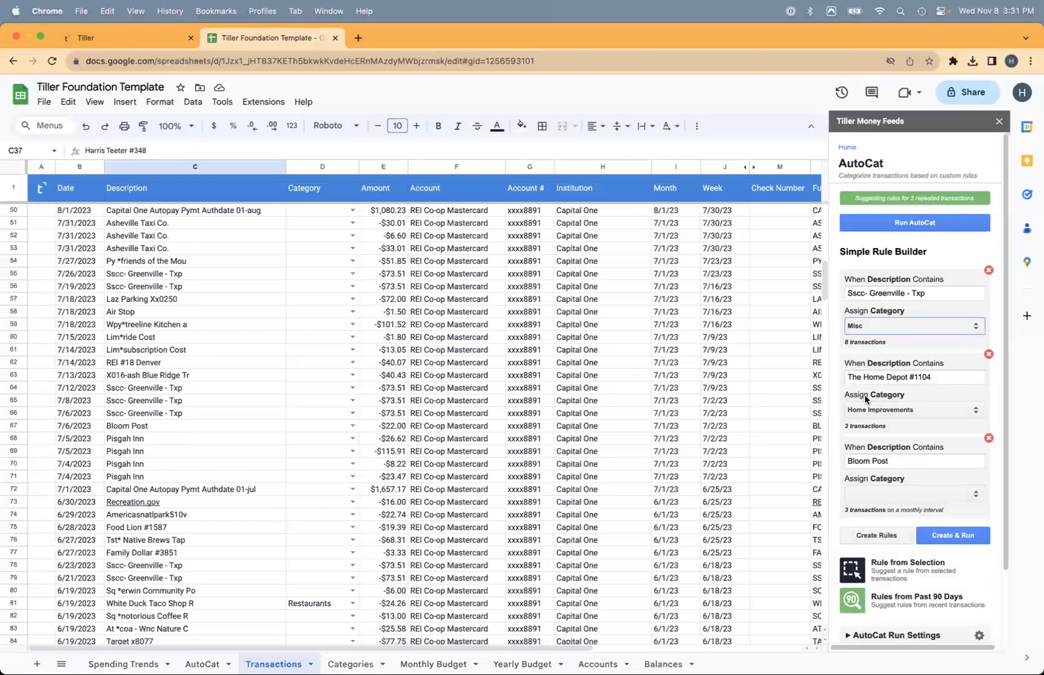
click(872, 492)
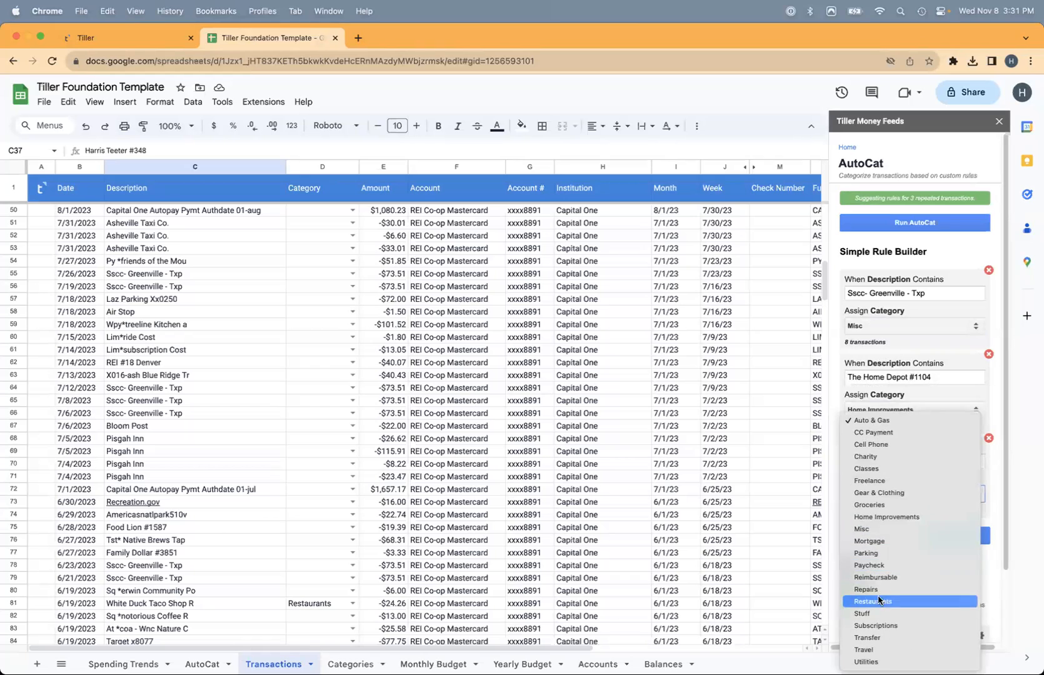
click(875, 624)
scroll(962, 469, down, 3)
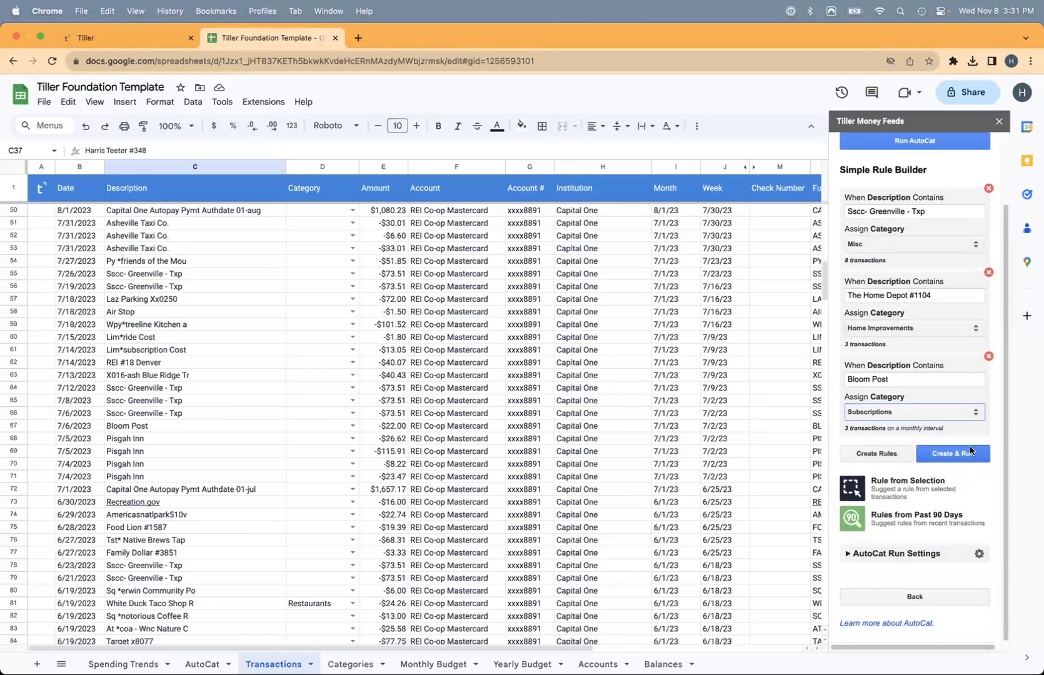
click(964, 457)
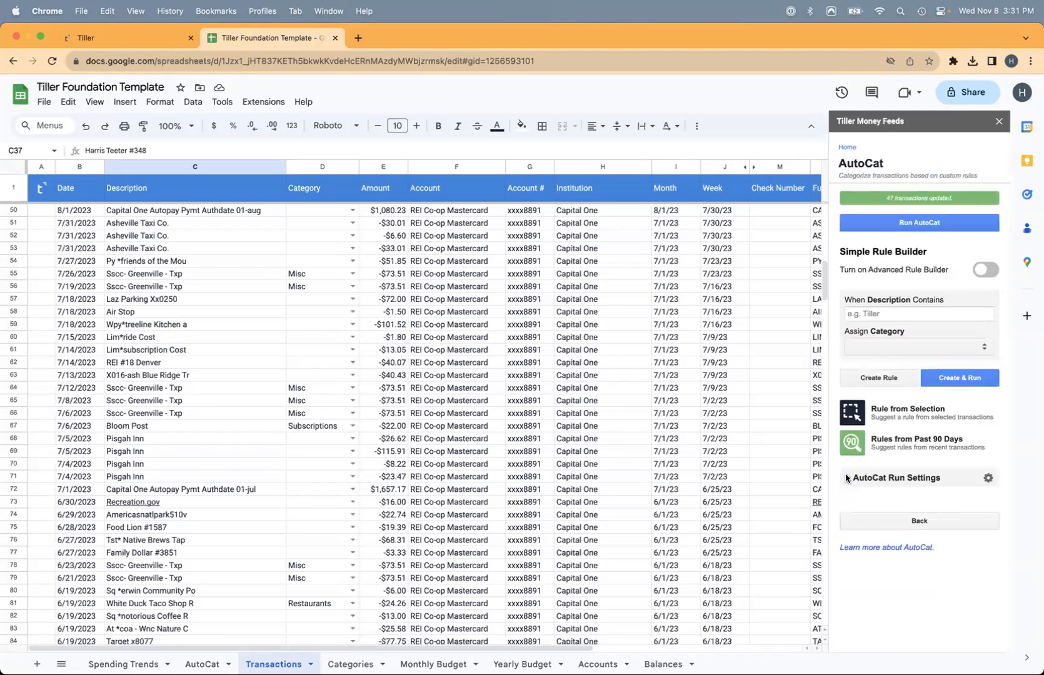
- Turn on Auto Run On Fill in the AutoCat run settings and review the remaining run options
click(846, 476)
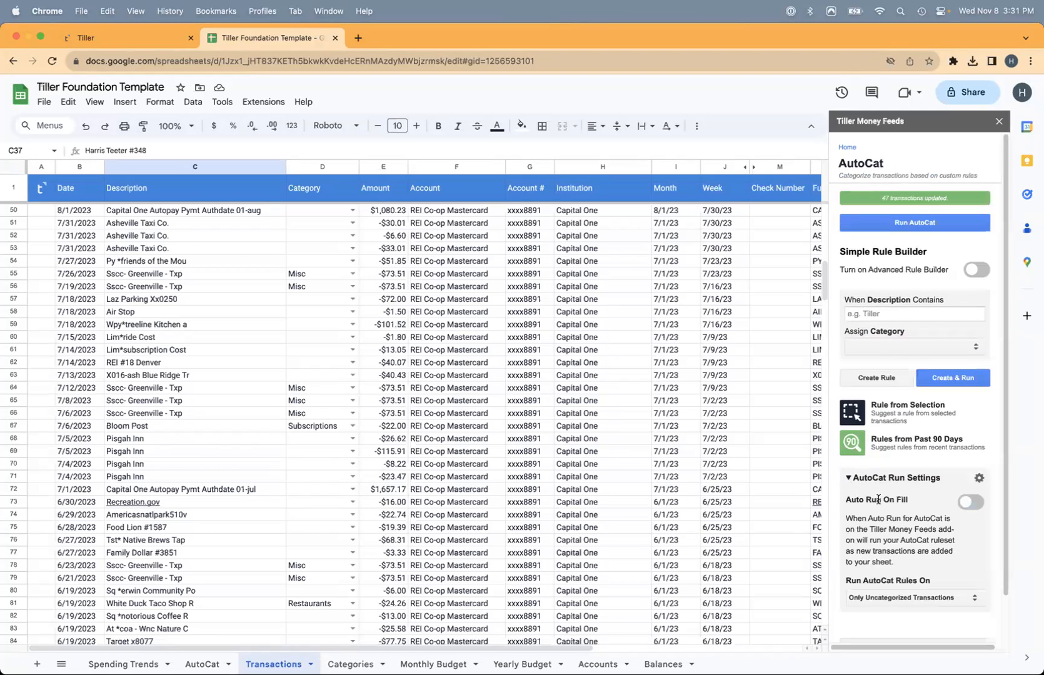
click(978, 505)
scroll(867, 535, down, 2)
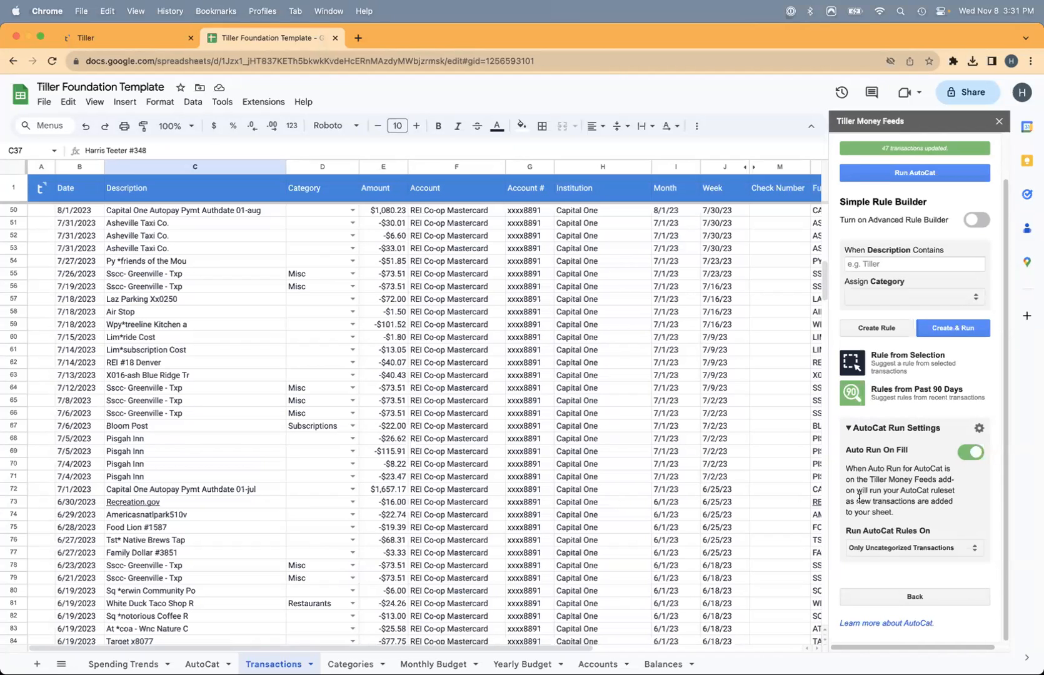
scroll(858, 498, up, 2)
- Switch to the Tiller-Foundation-Template workbook in Excel, install the AutoCat sheet, and view its sample rule in row 2
mouse_move(459, 650)
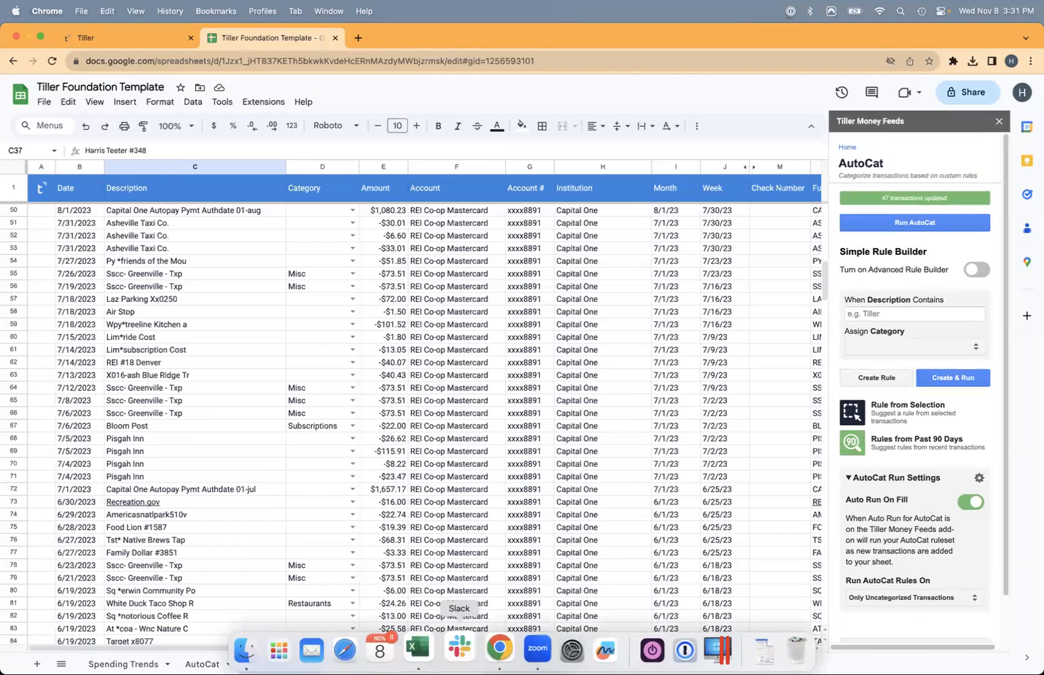
click(417, 648)
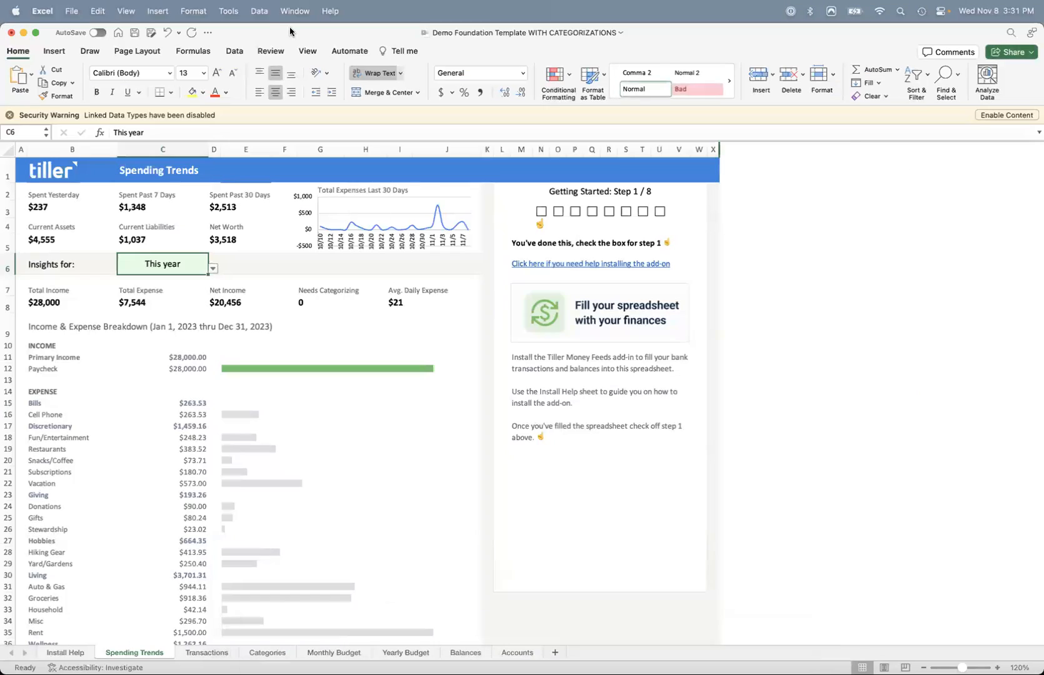
mouse_move(0, 0)
click(728, 283)
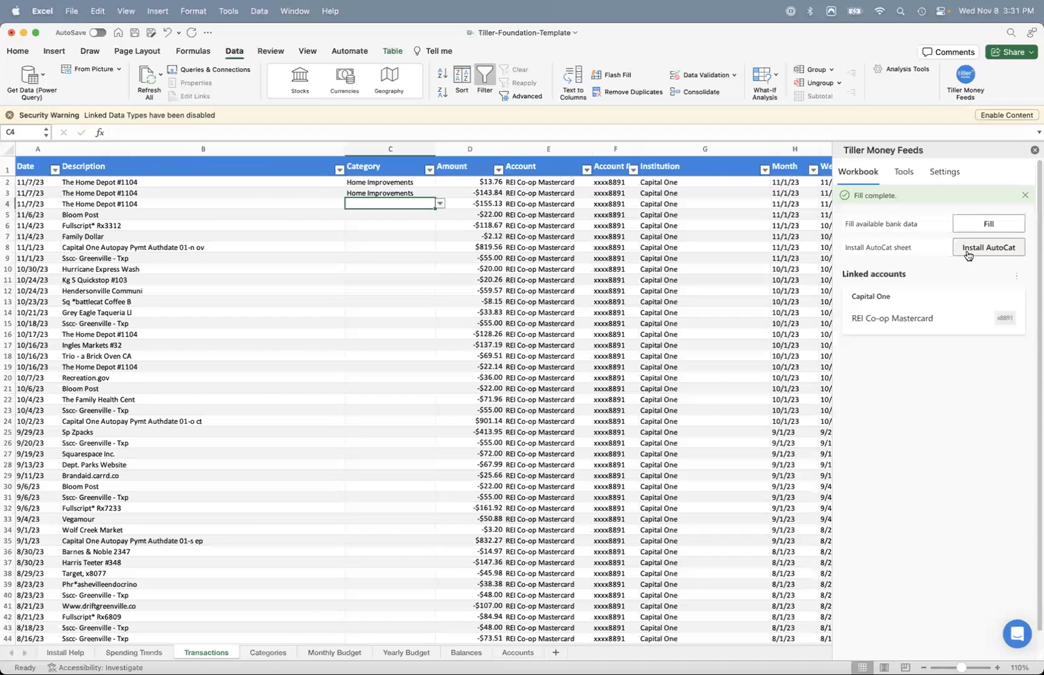
click(982, 250)
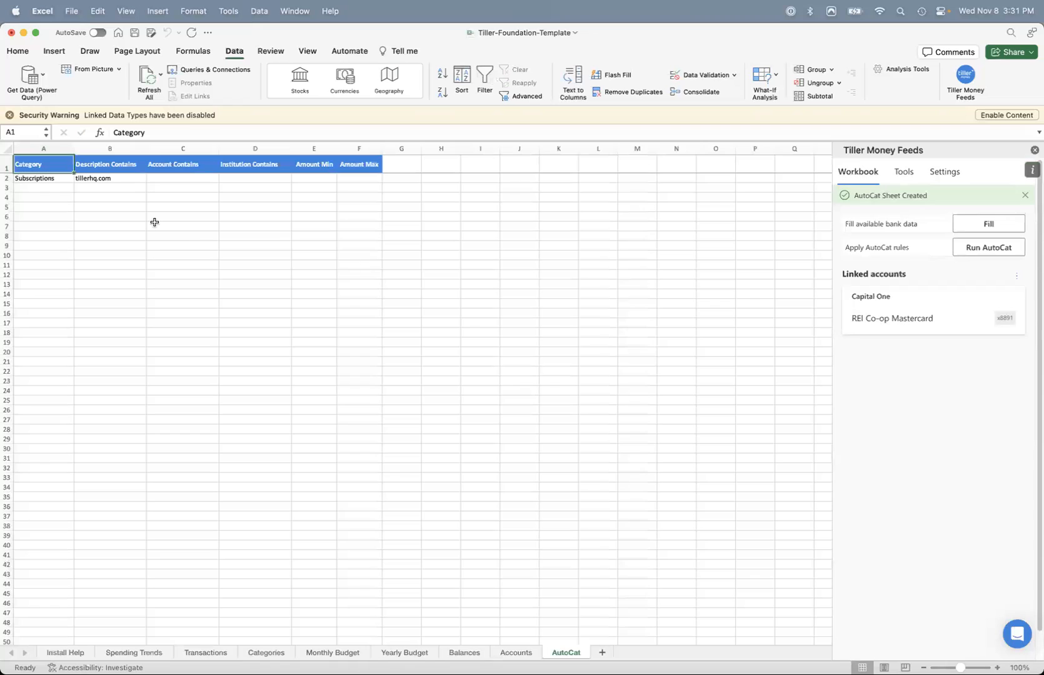
click(90, 180)
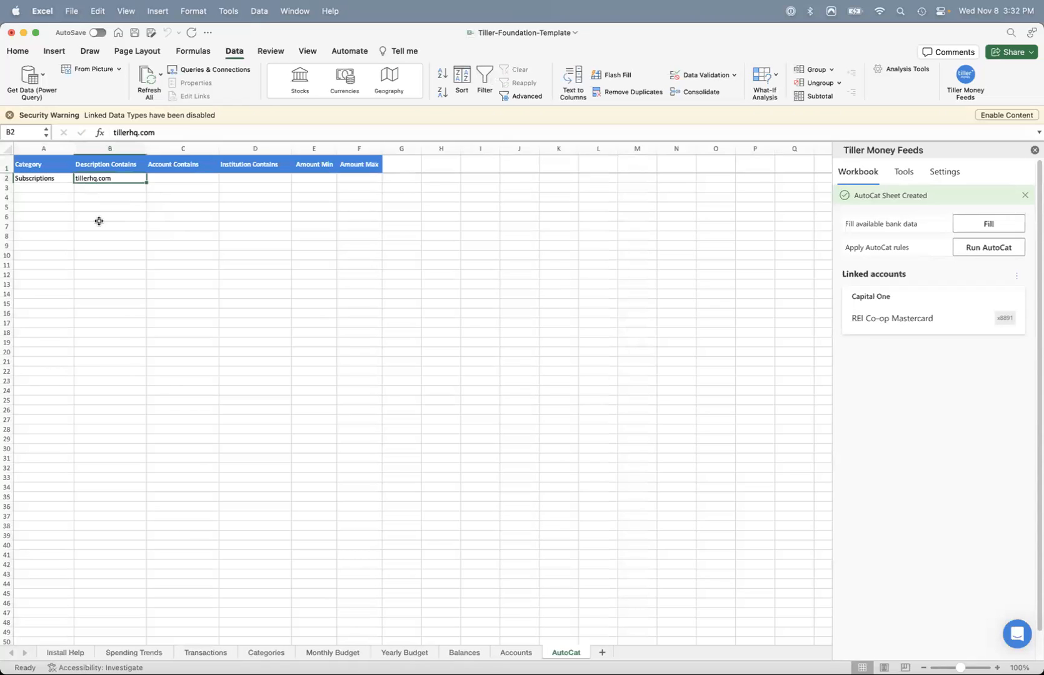
click(63, 179)
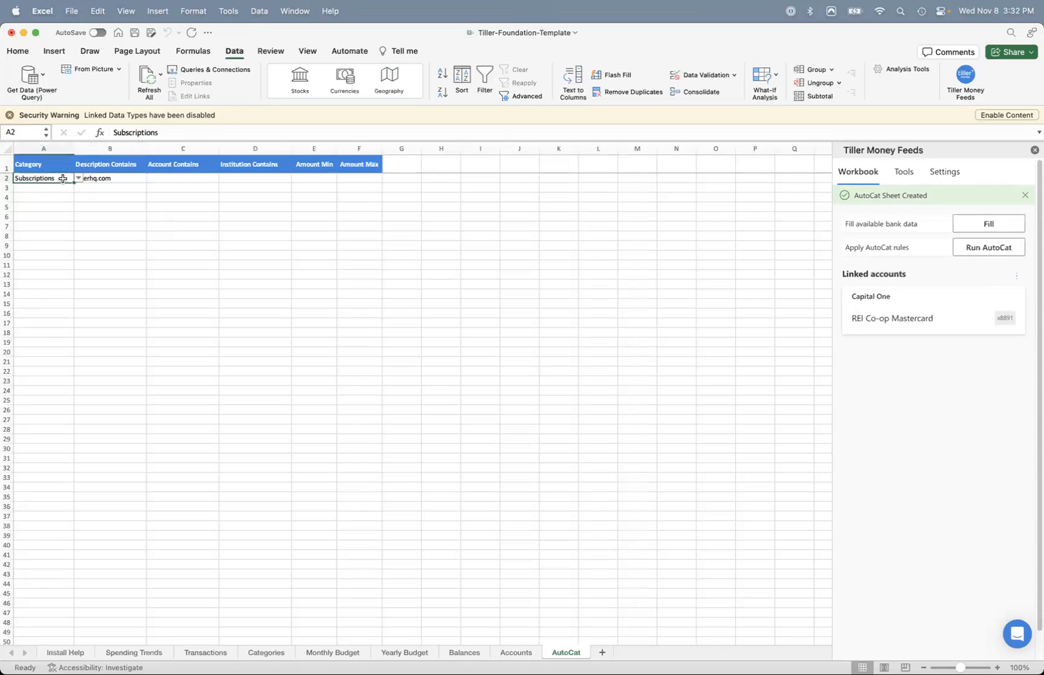
- Set the AutoCat rule in row 2 to category Restaurants with description containing "taco", and run AutoCat
text(Re)
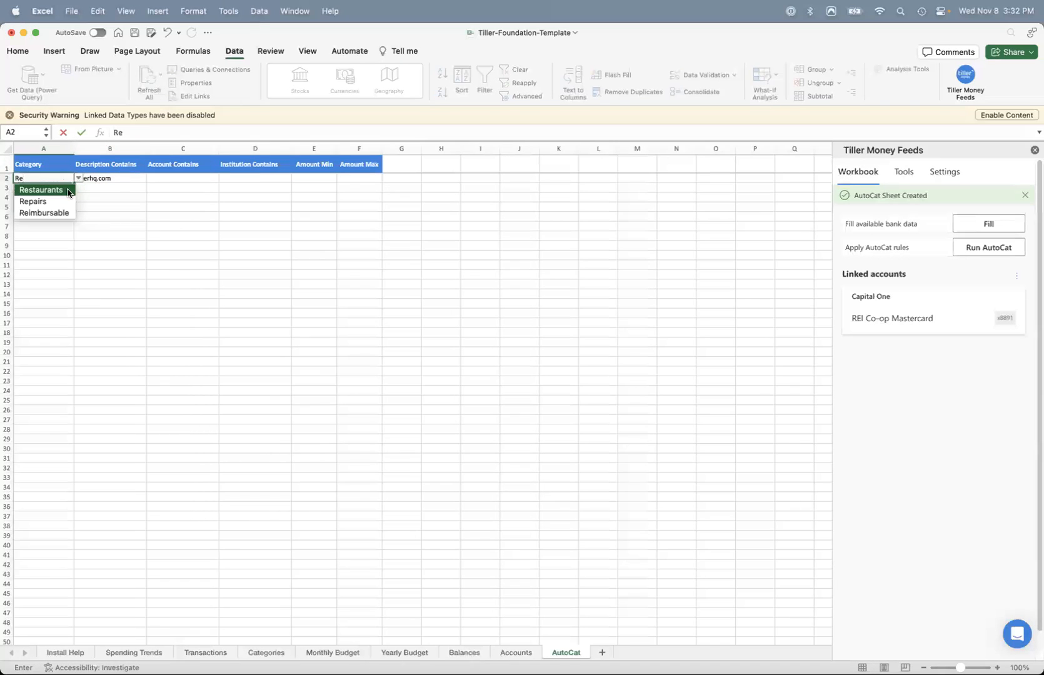
click(70, 189)
click(113, 180)
text(taco)
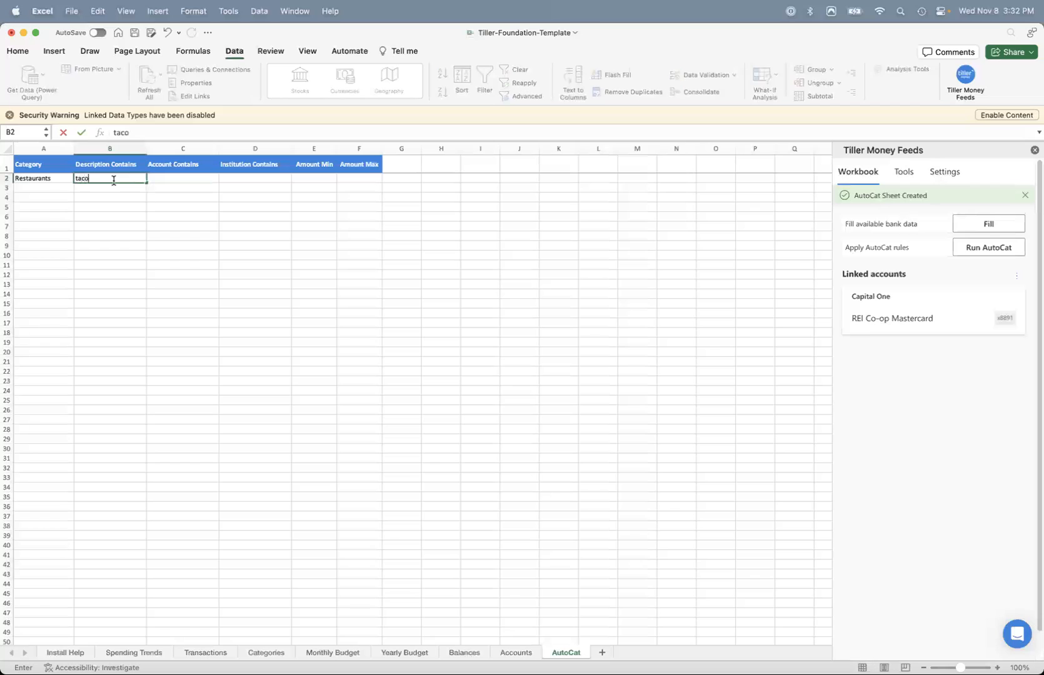
key(Return)
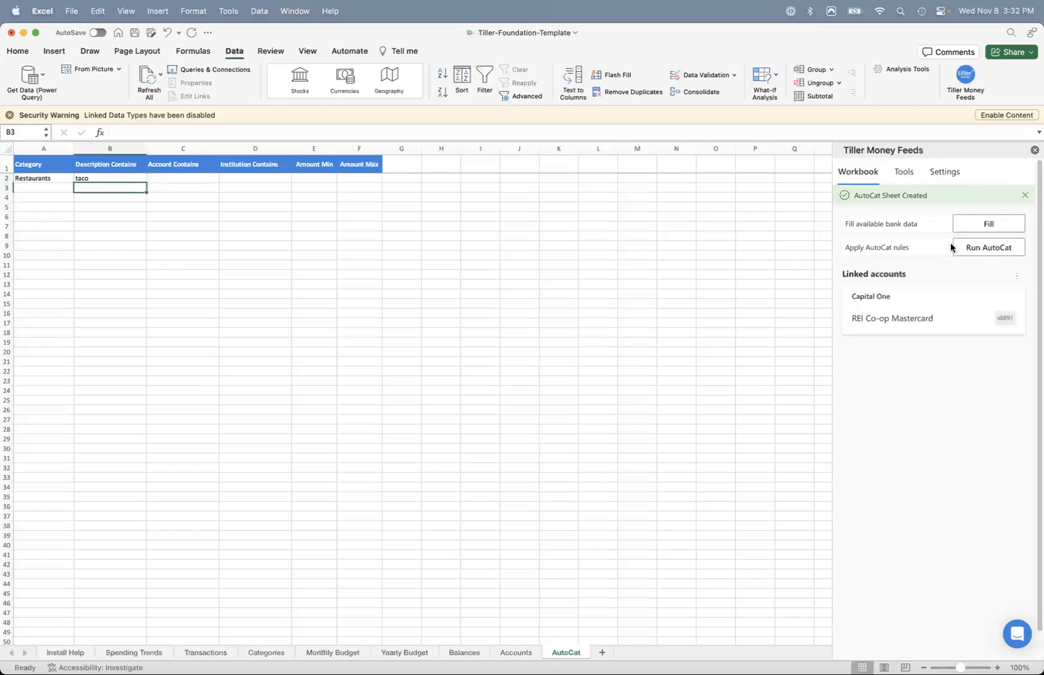
click(970, 249)
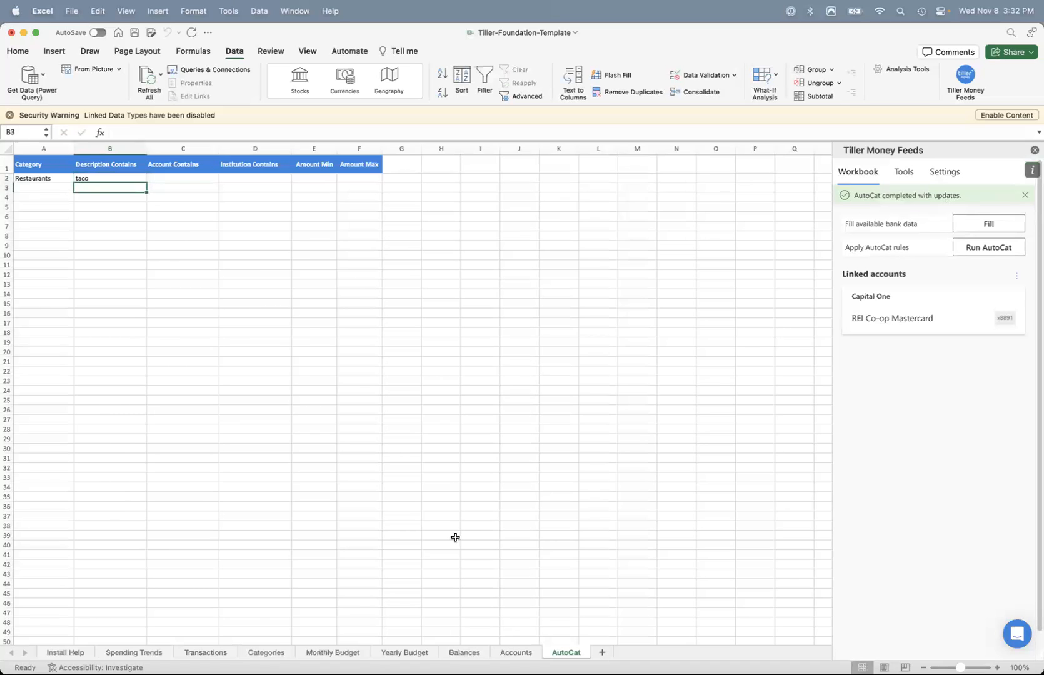
- Check the White Duck Taco Shop transaction's category in the Transactions sheet and return to the empty row 3 of the AutoCat sheet
click(211, 653)
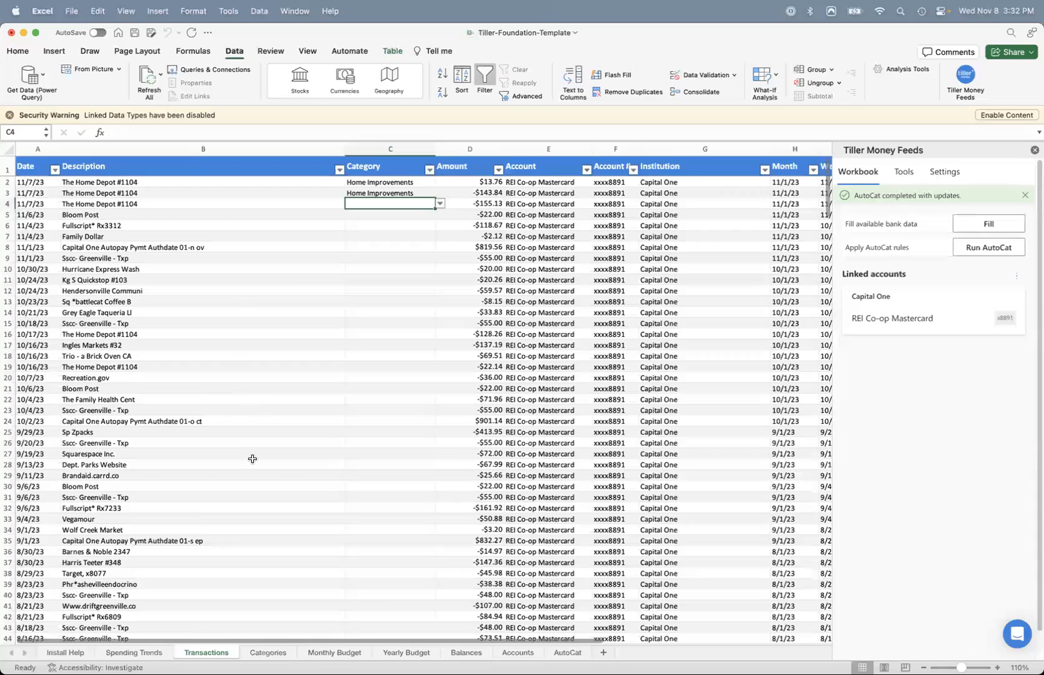
scroll(251, 459, down, 10)
scroll(252, 459, down, 5)
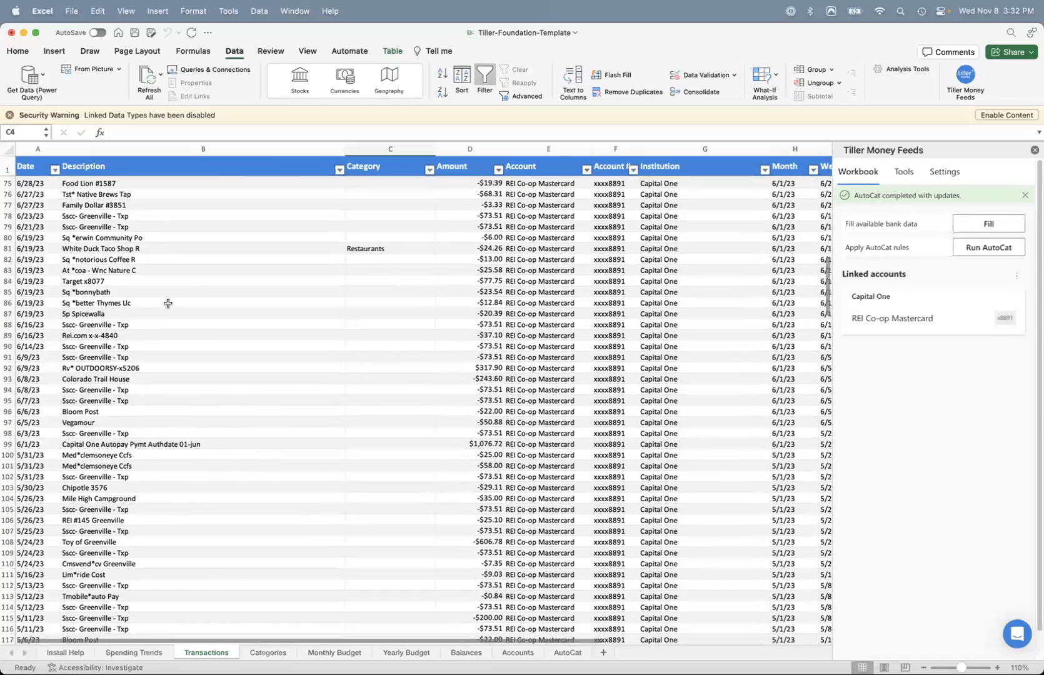
click(9, 248)
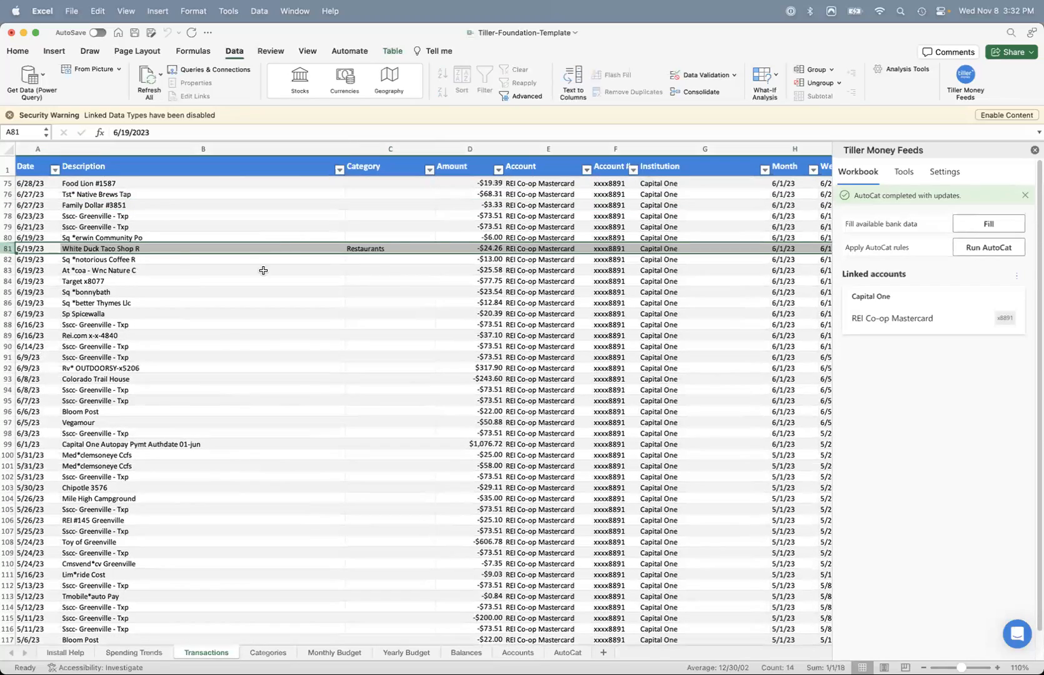
click(400, 250)
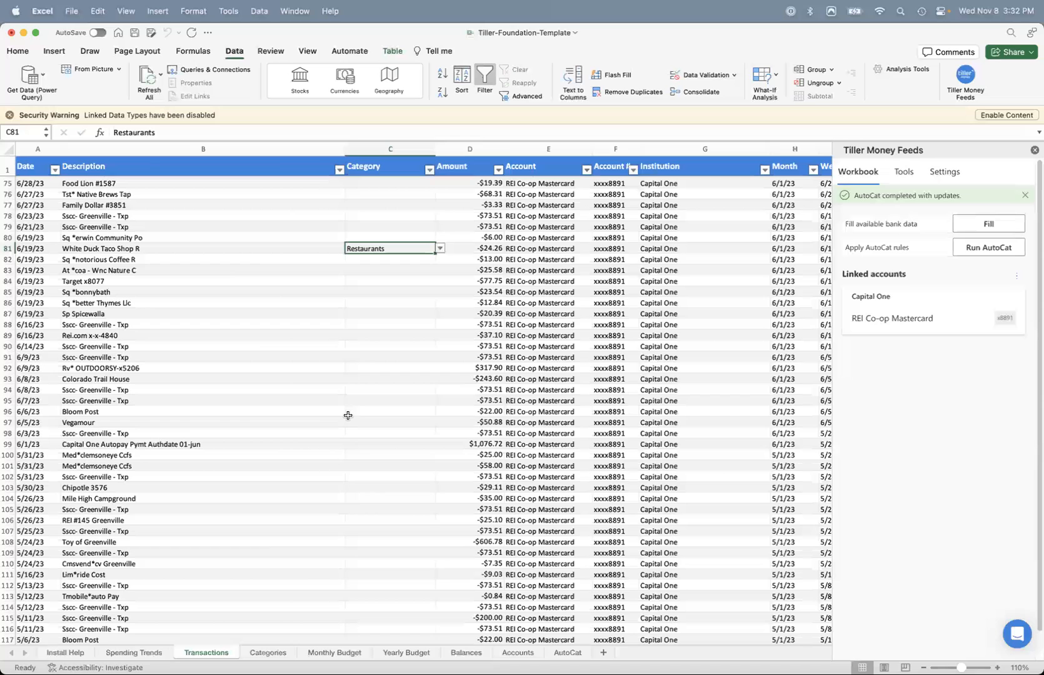
click(567, 652)
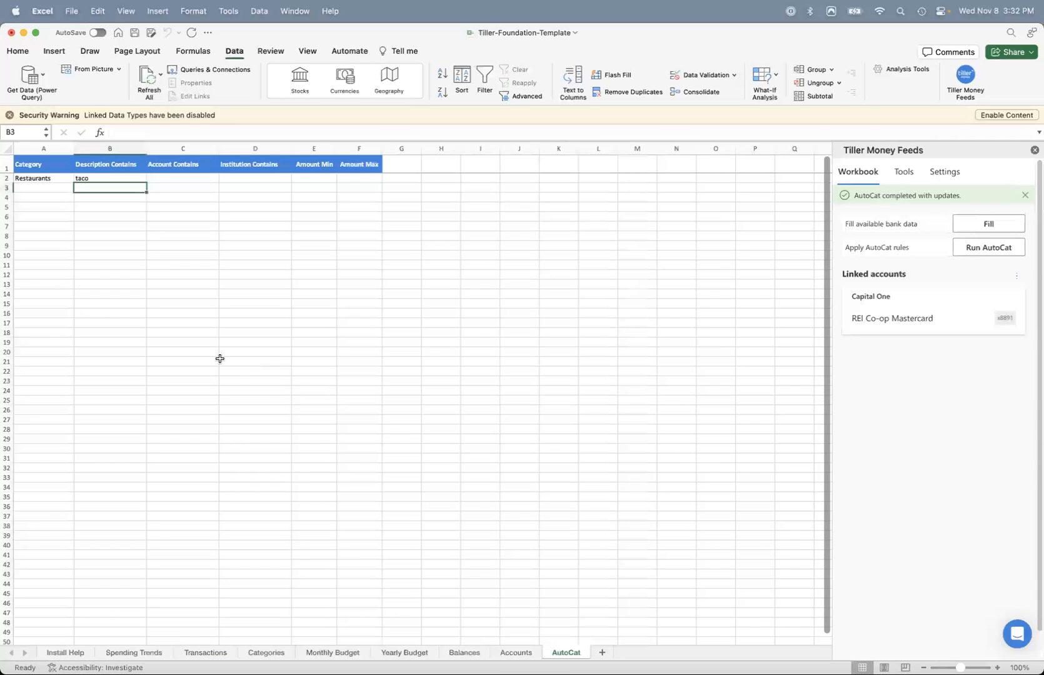
click(54, 189)
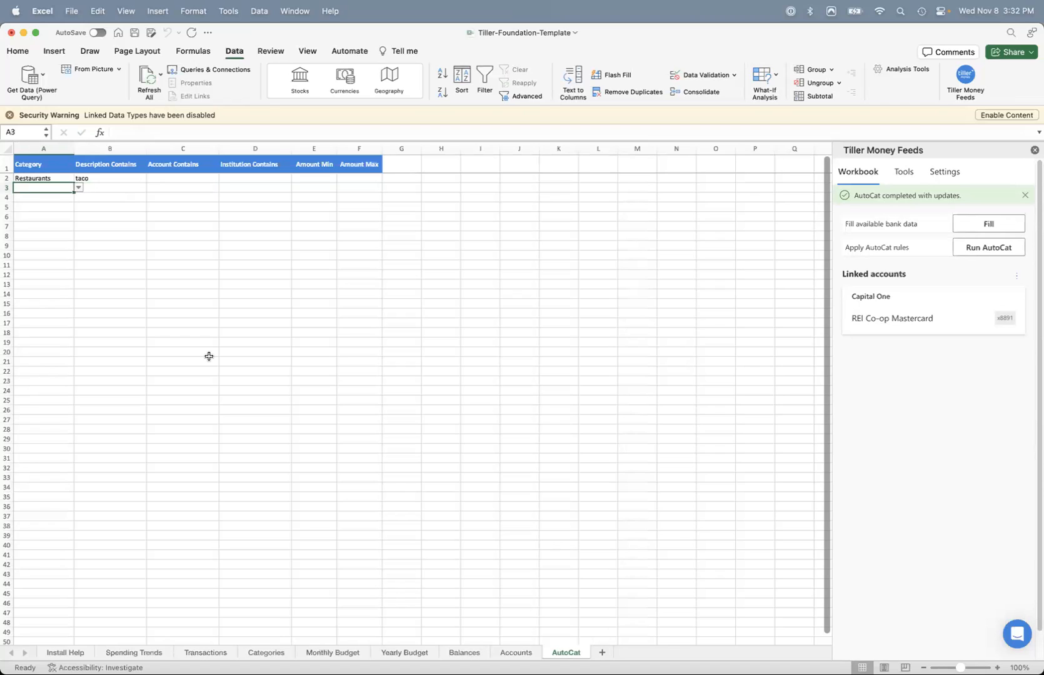
- Switch to the Tiller Foundation Template in Chrome, close the add-on sidebar, and check off Getting Started steps 5, 6 and 7 on Spending Trends
key(super+Tab)
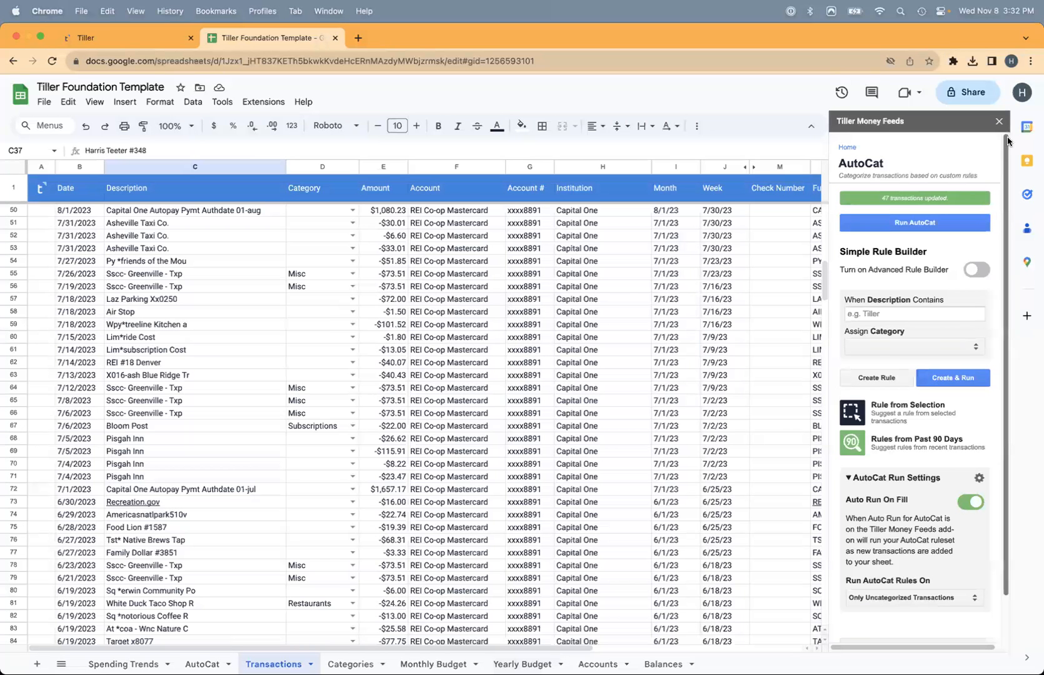
click(998, 124)
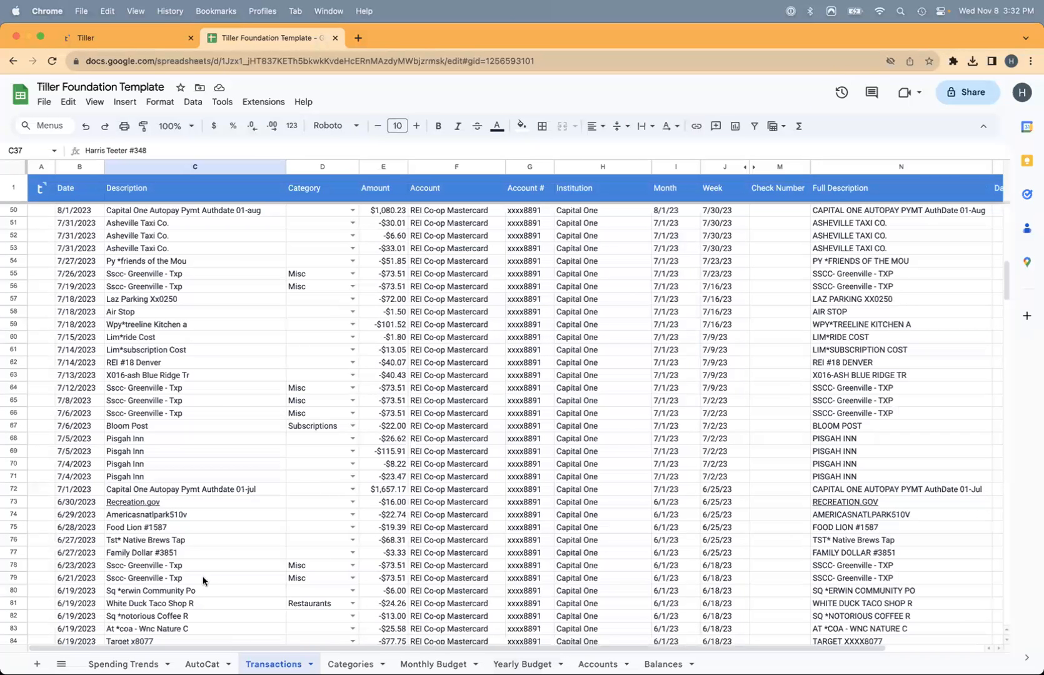
click(141, 656)
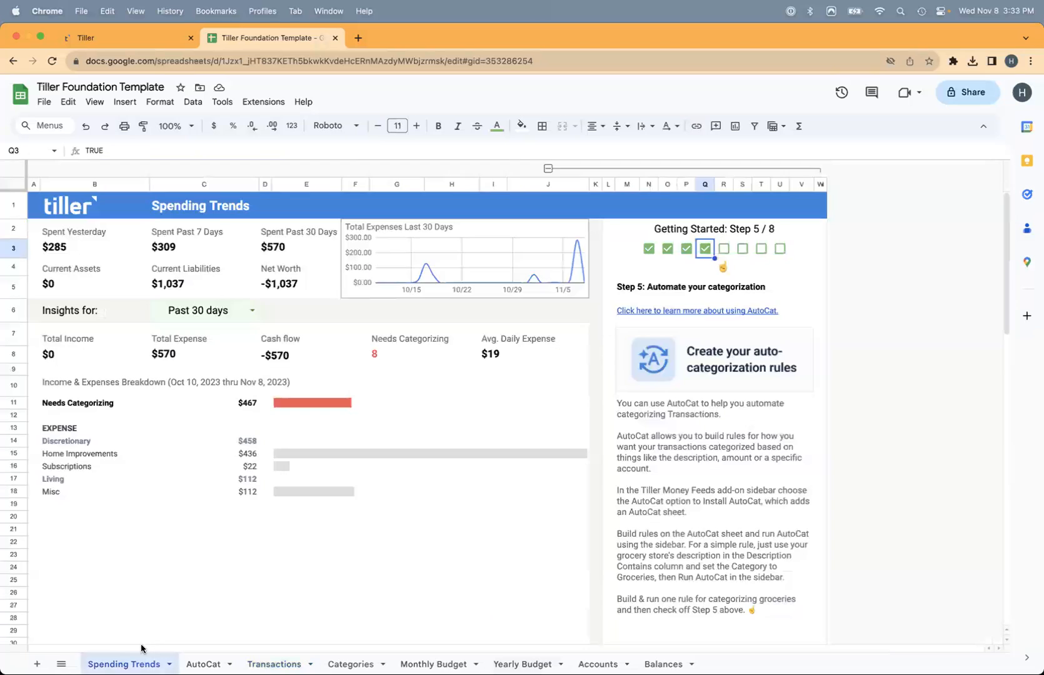
click(723, 249)
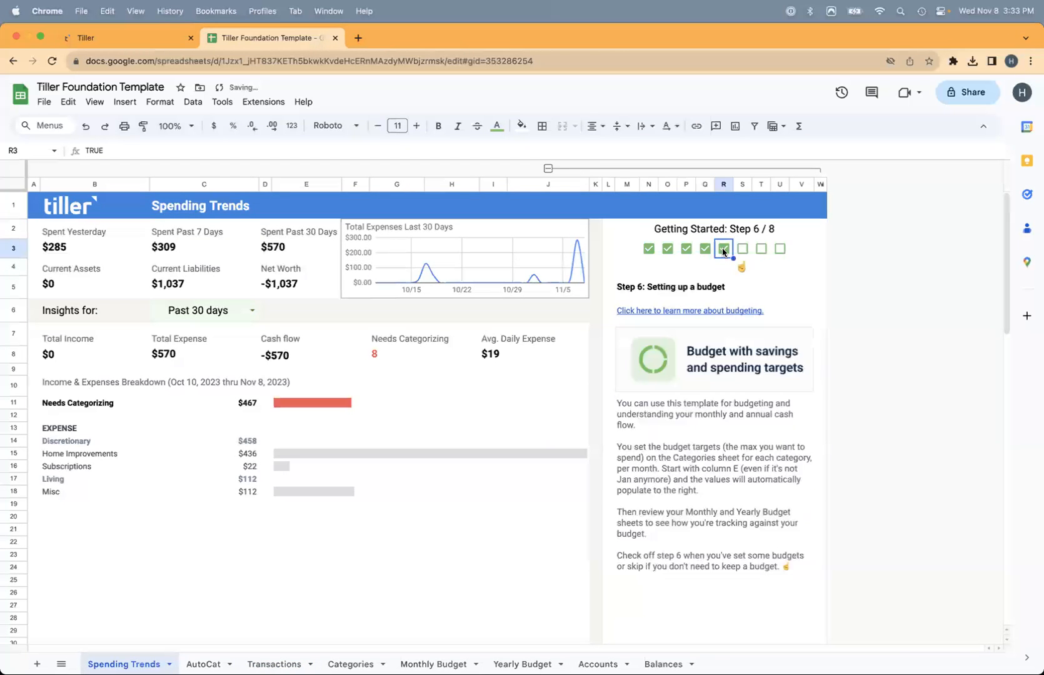
click(742, 250)
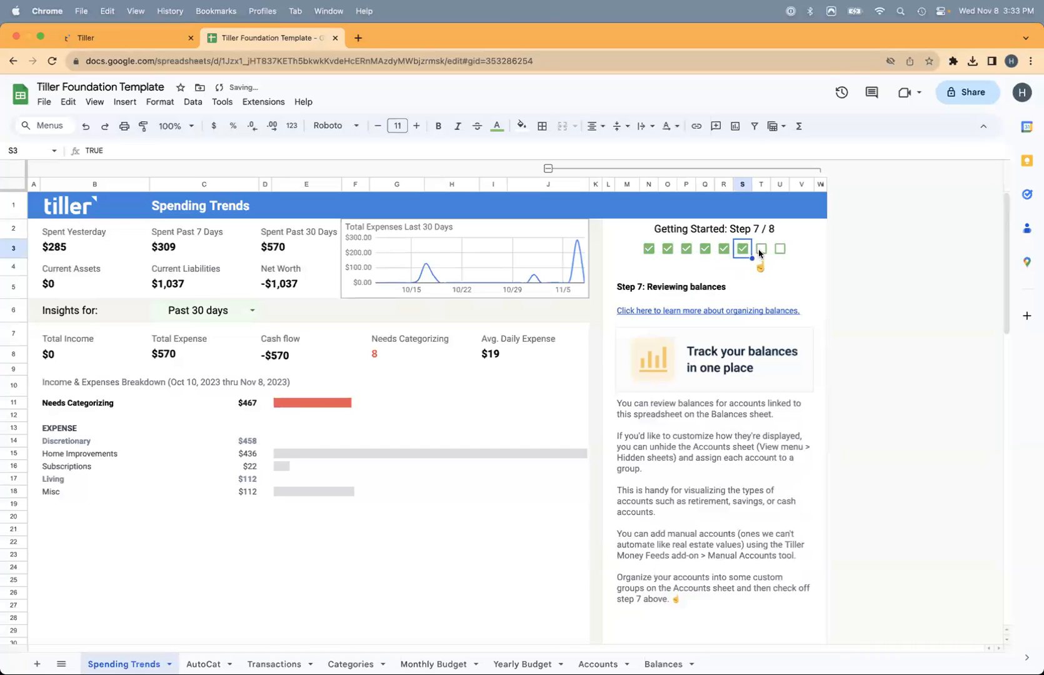
click(760, 249)
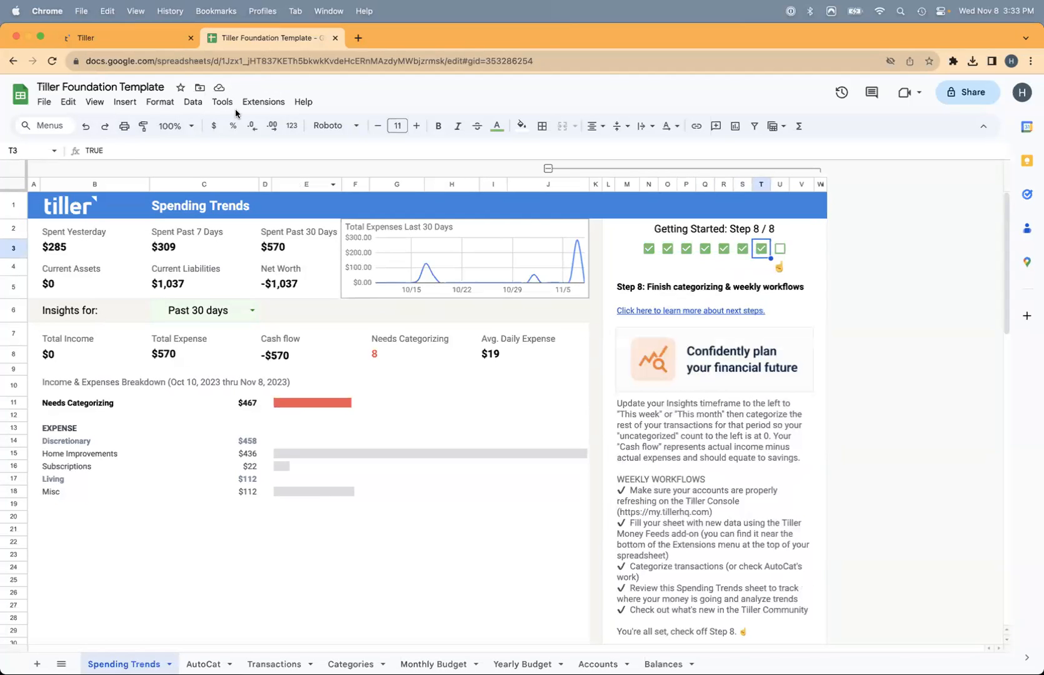
- Review the connection status and last refresh time of each connected account in the Tiller Console
click(170, 35)
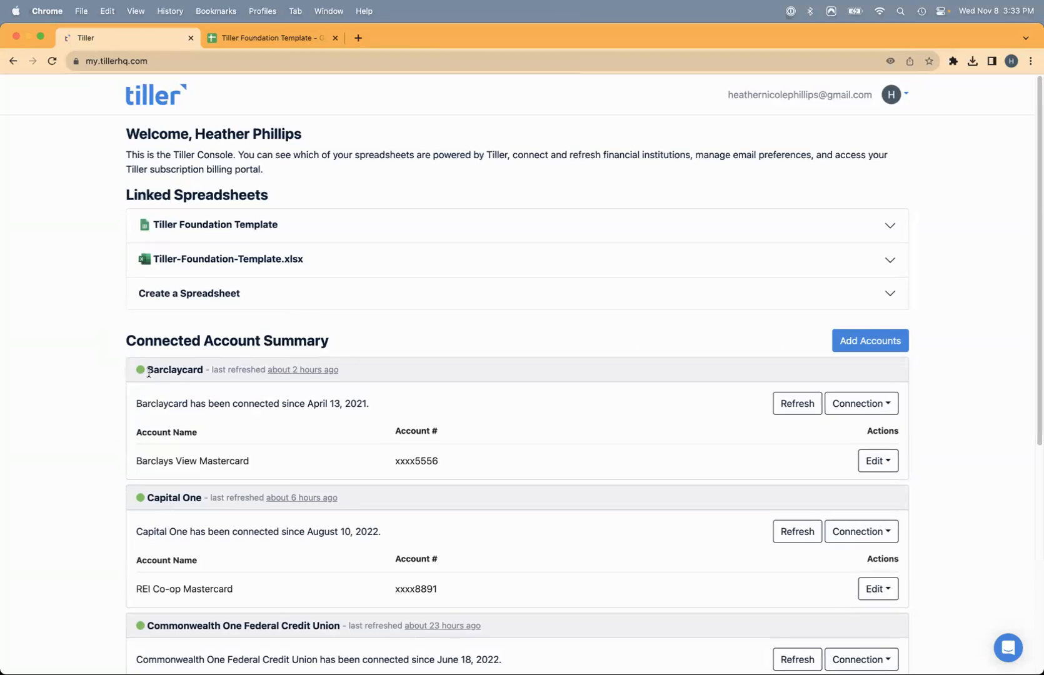
scroll(187, 466, down, 5)
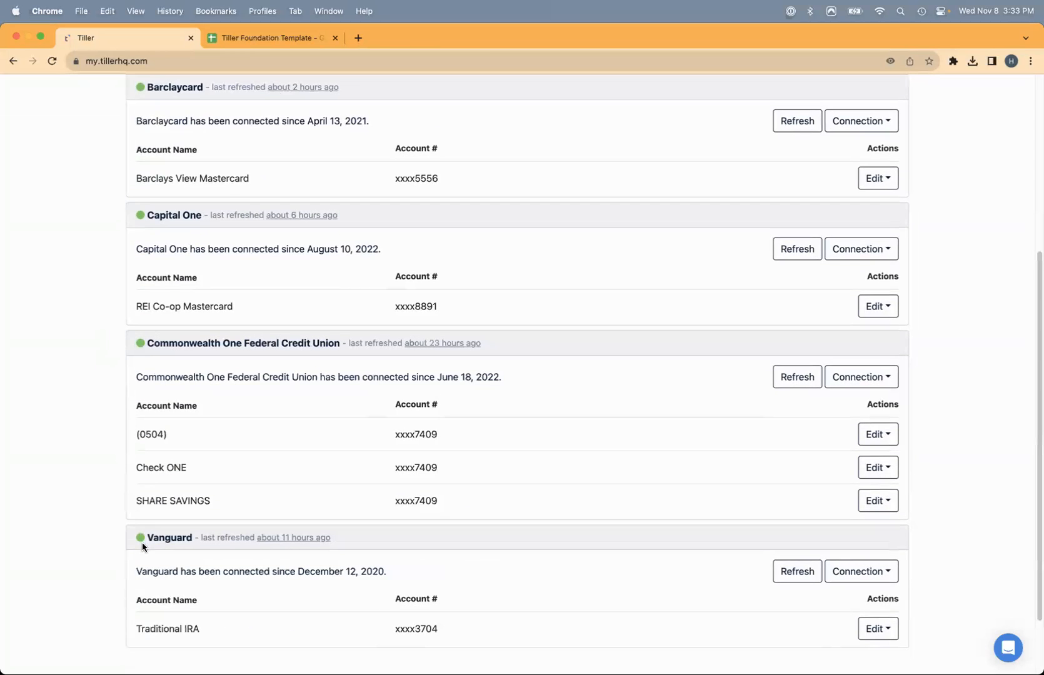
mouse_move(280, 538)
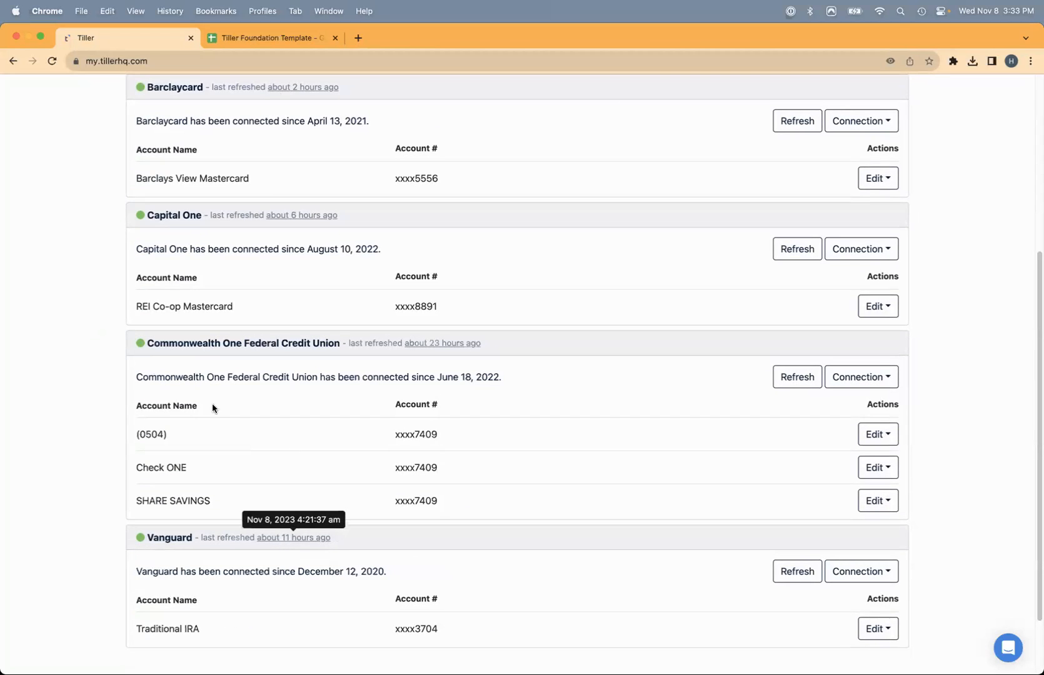
scroll(105, 411, up, 3)
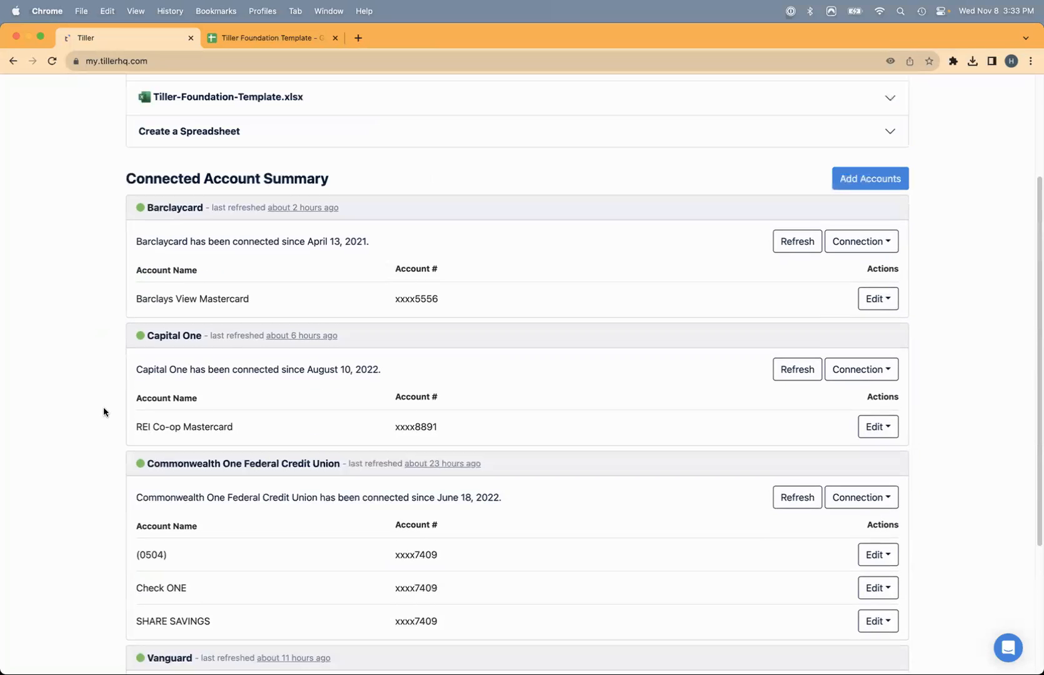
scroll(104, 411, up, 1)
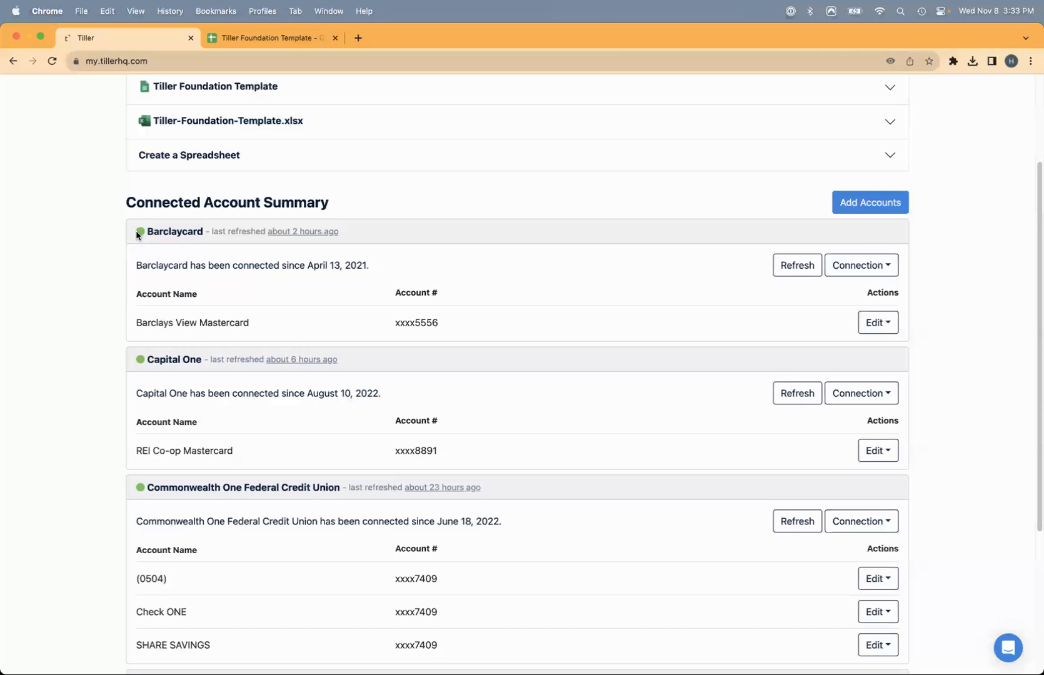
mouse_move(315, 231)
- Launch Tiller Money Feeds in the Tiller Foundation Template, turn on Auto Fill in its settings, and view the connected accounts
click(275, 42)
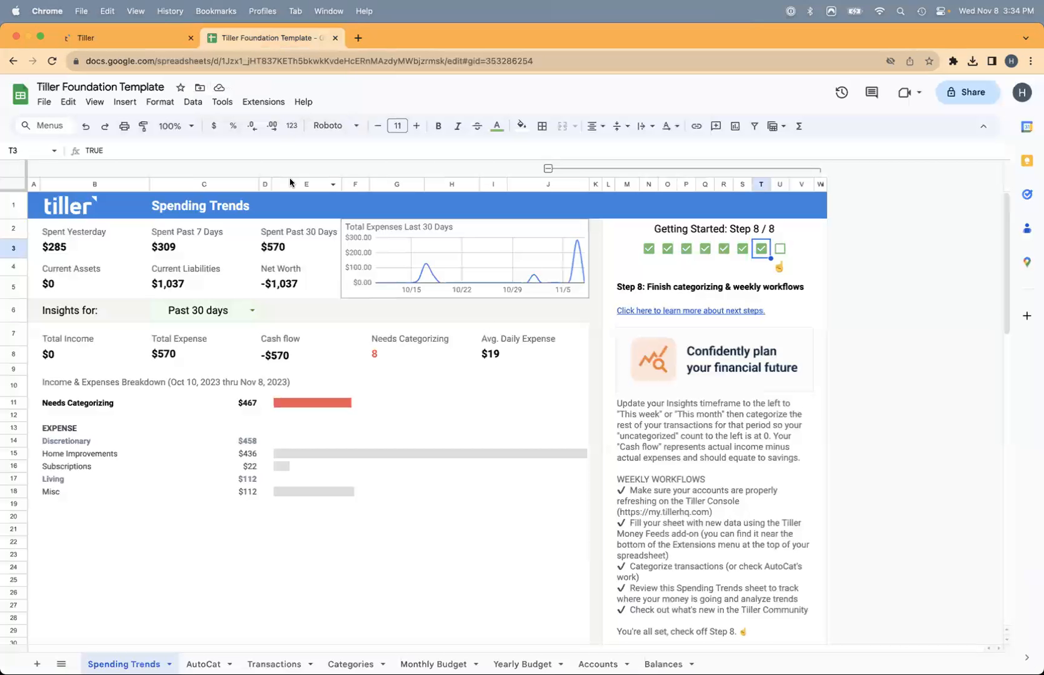
click(259, 102)
mouse_move(294, 225)
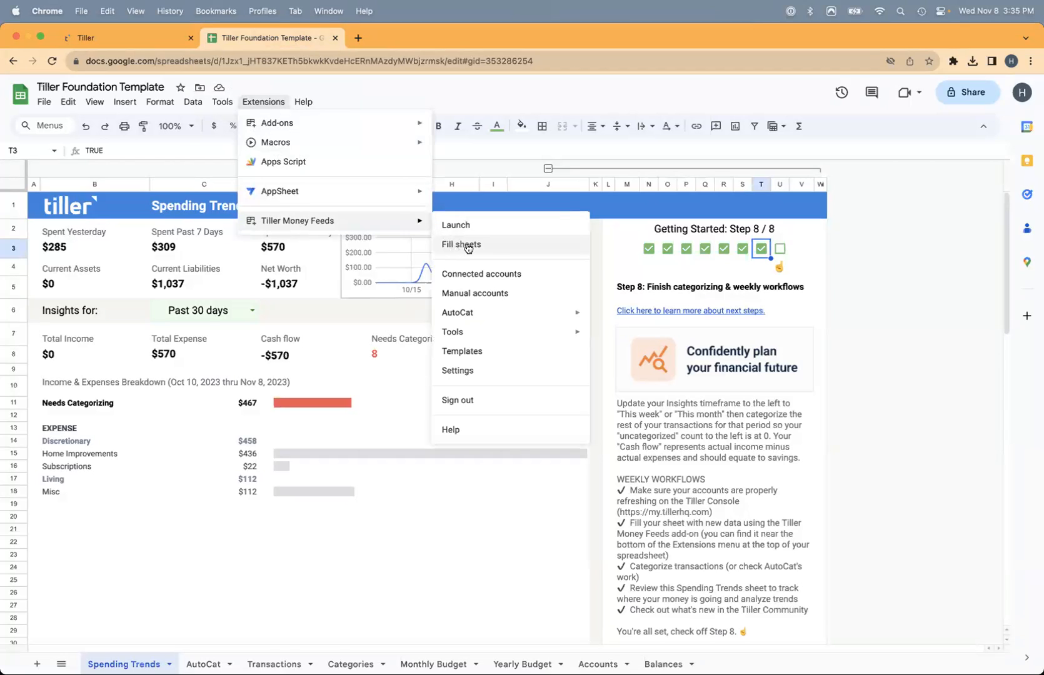
click(474, 227)
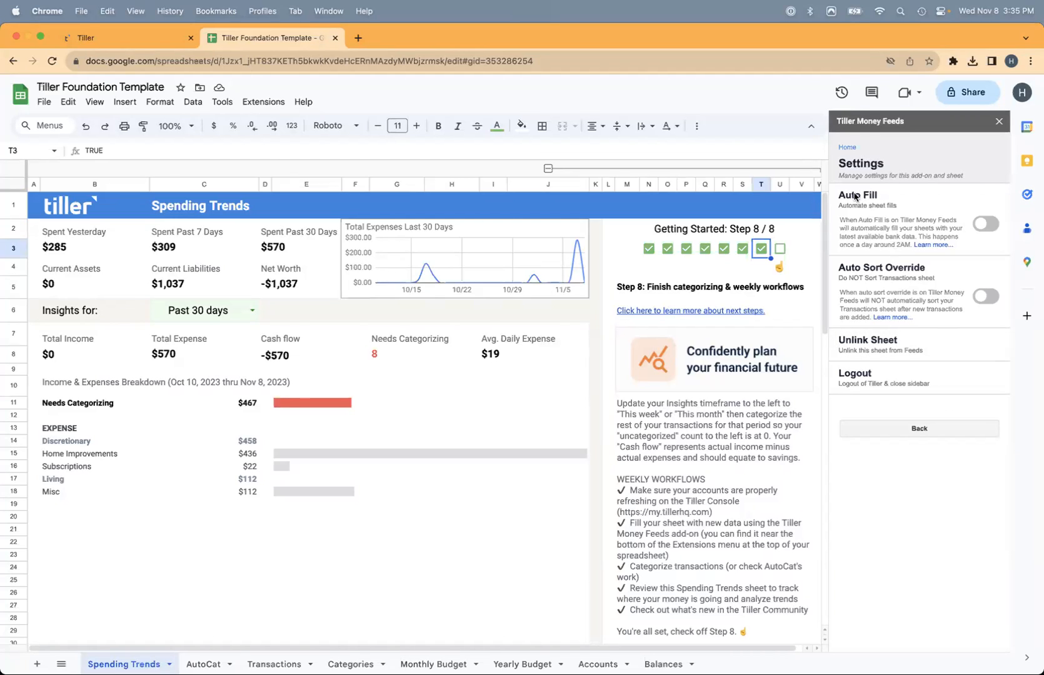
click(986, 225)
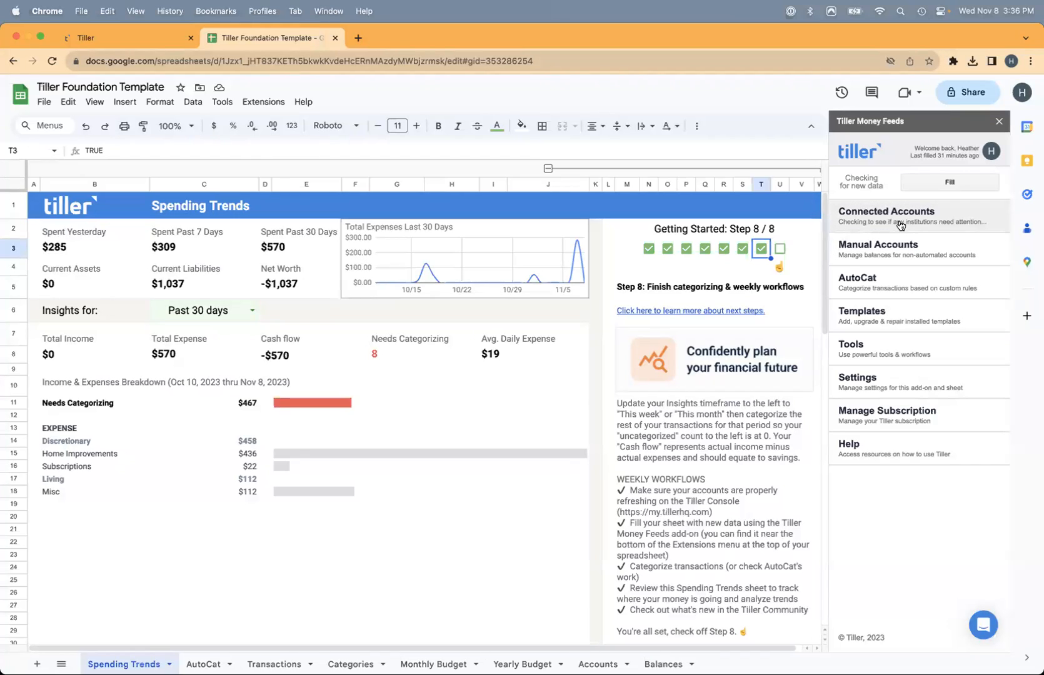
click(899, 222)
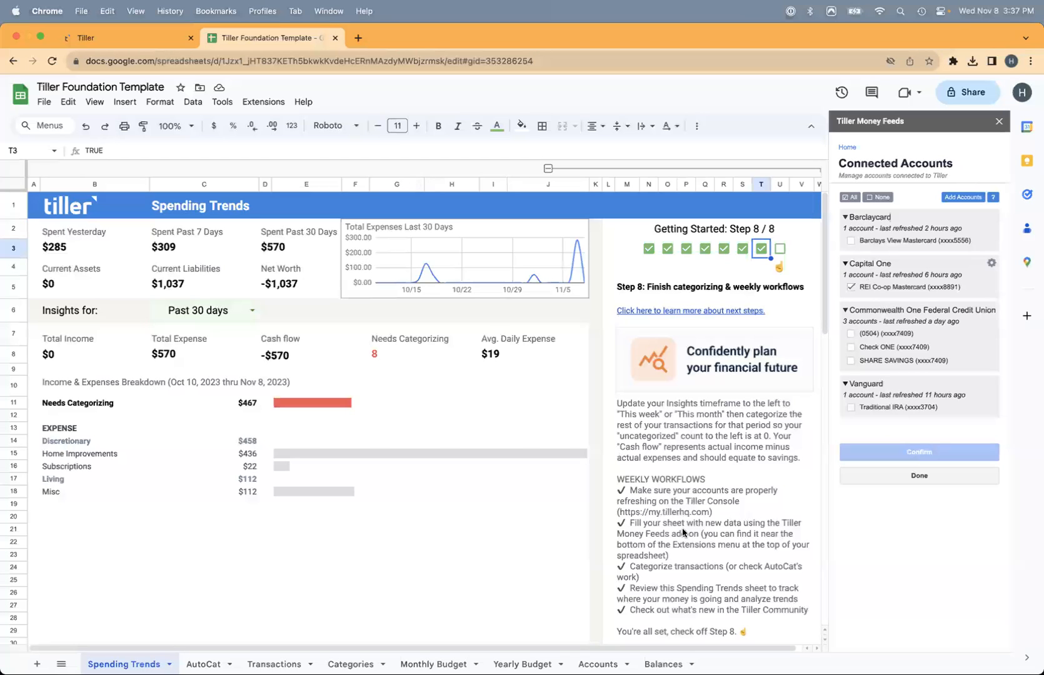
- Switch to the Tiller Foundation Template WITH CATEGORIZATIONS and look over its Monthly Budget, Spending Trends and Balances sheets
click(433, 664)
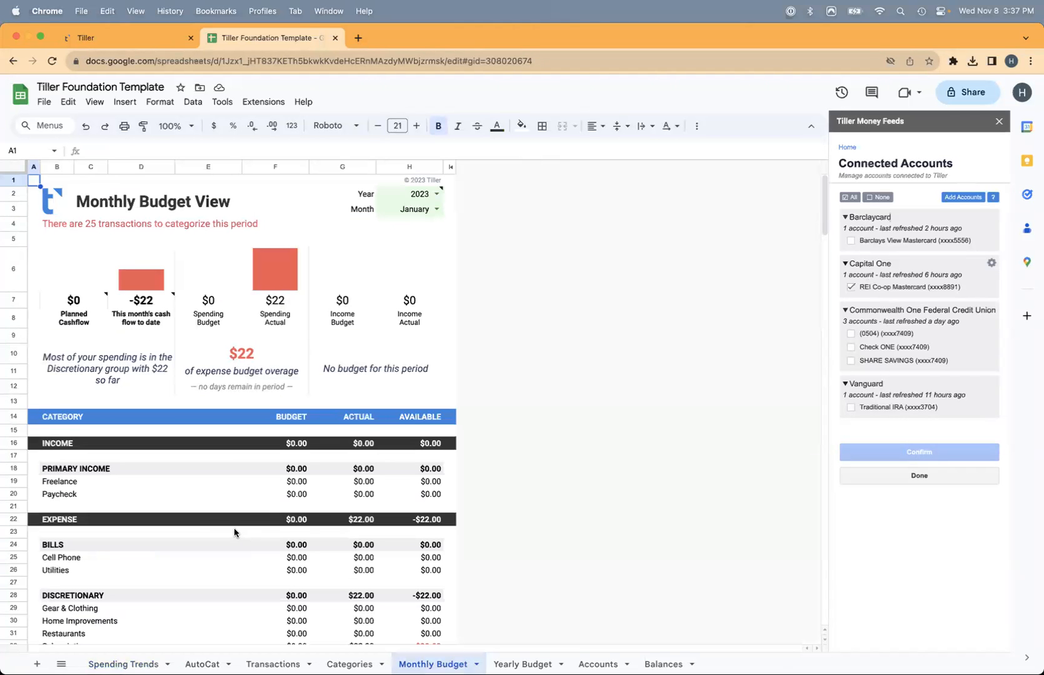
key(ctrl+Up)
click(644, 152)
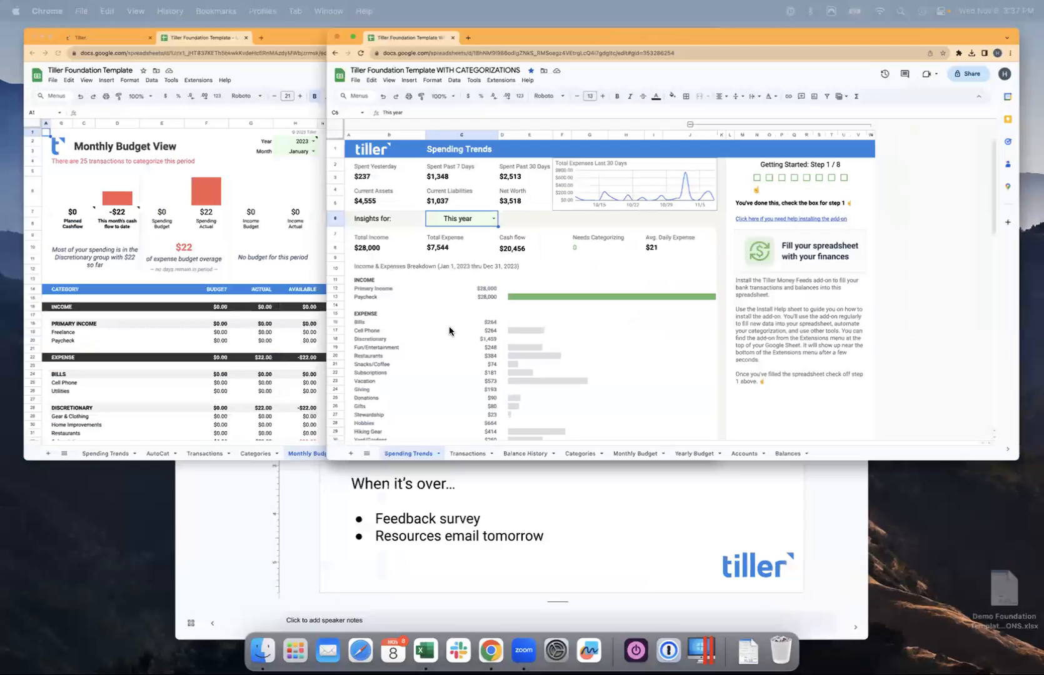
click(452, 664)
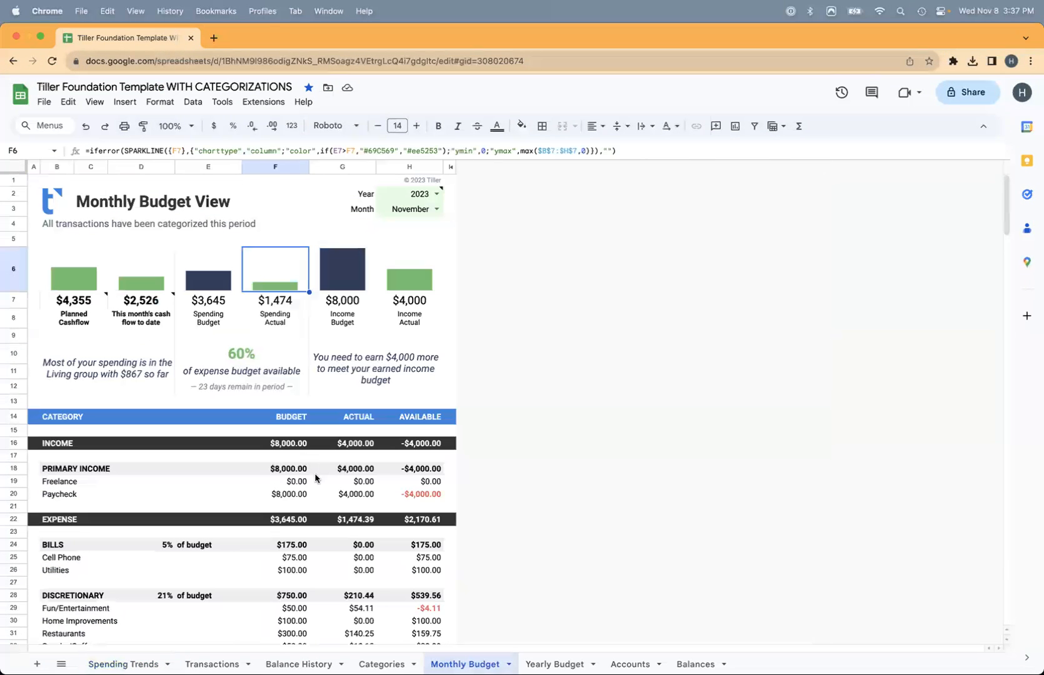
scroll(315, 480, down, 5)
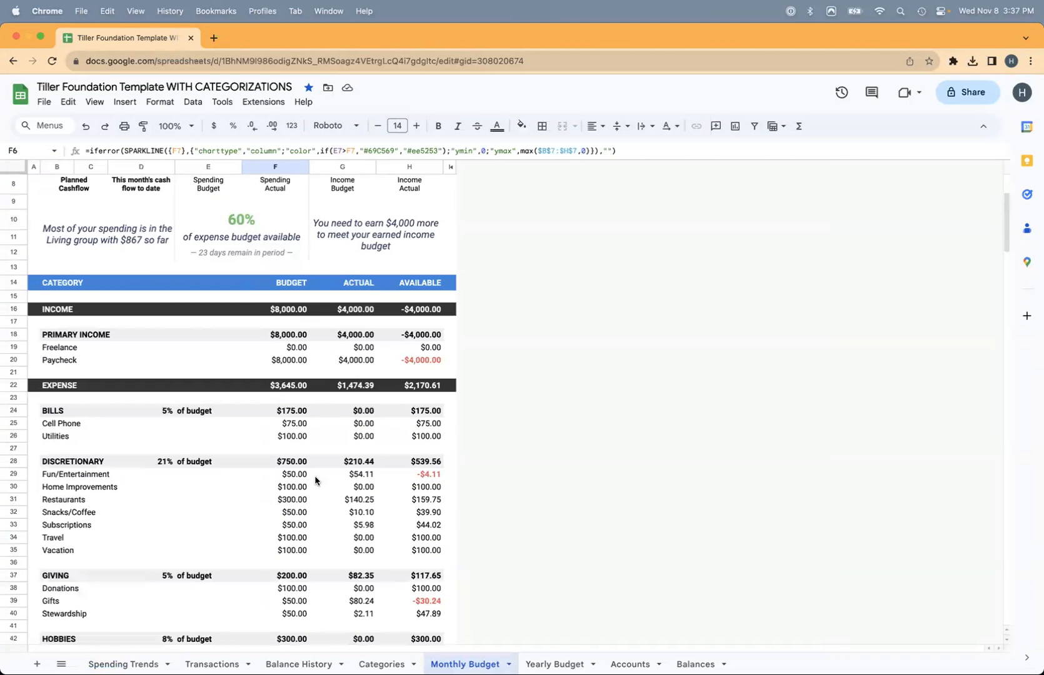
click(123, 664)
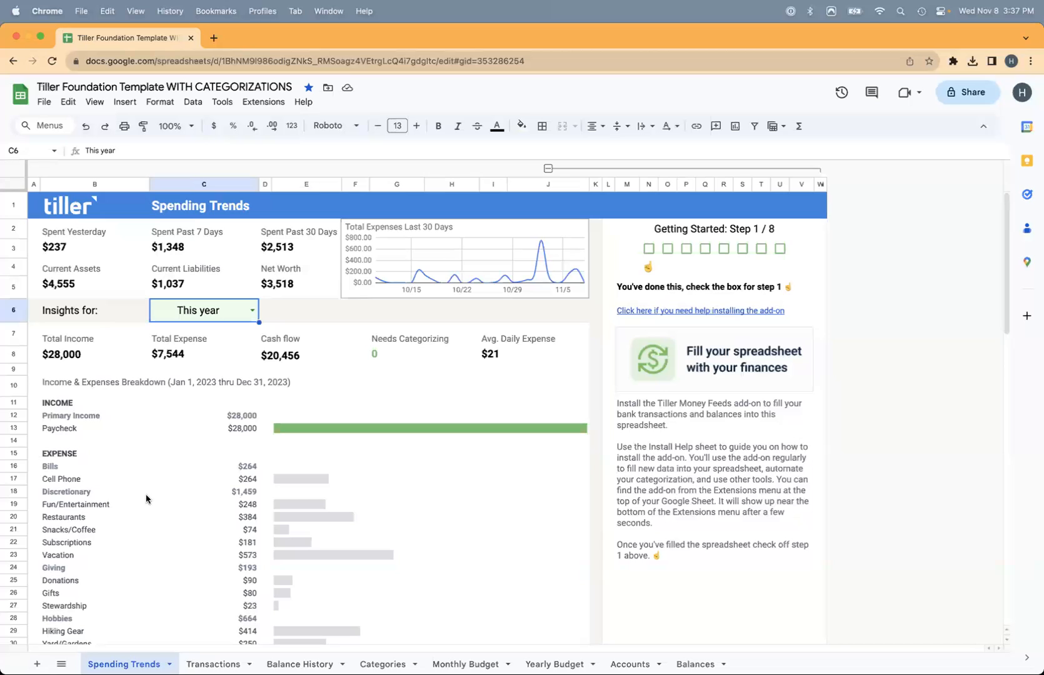
click(693, 664)
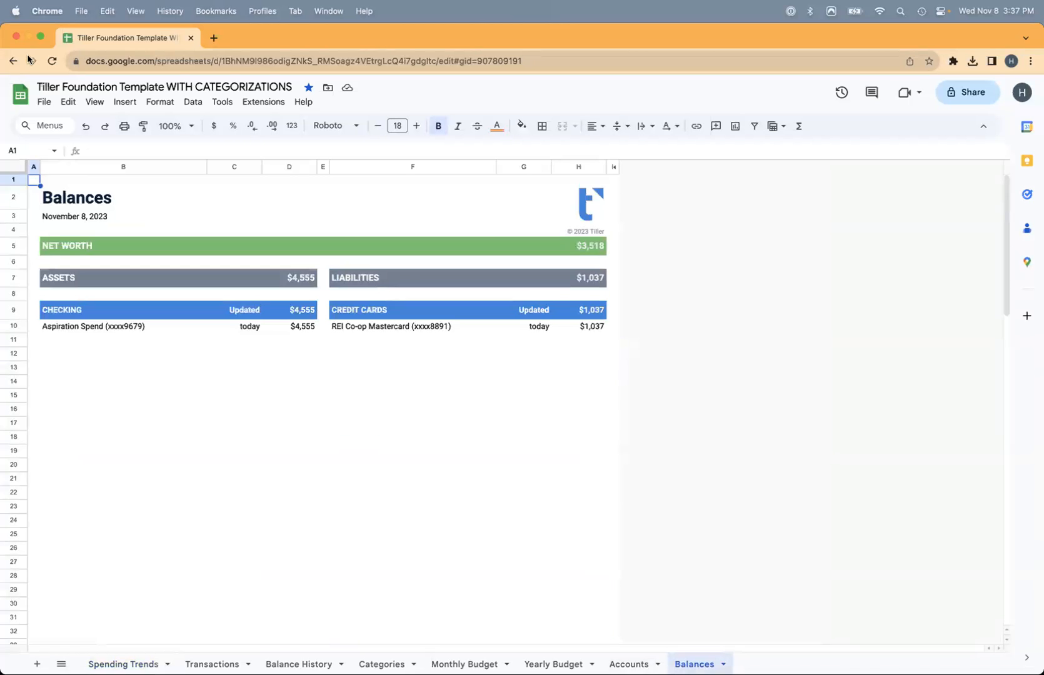
- Switch to the Tiller-Foundation-Template workbook in Excel and view the tools offered by the Tiller Money Feeds add-on
mouse_move(2, 3)
click(246, 163)
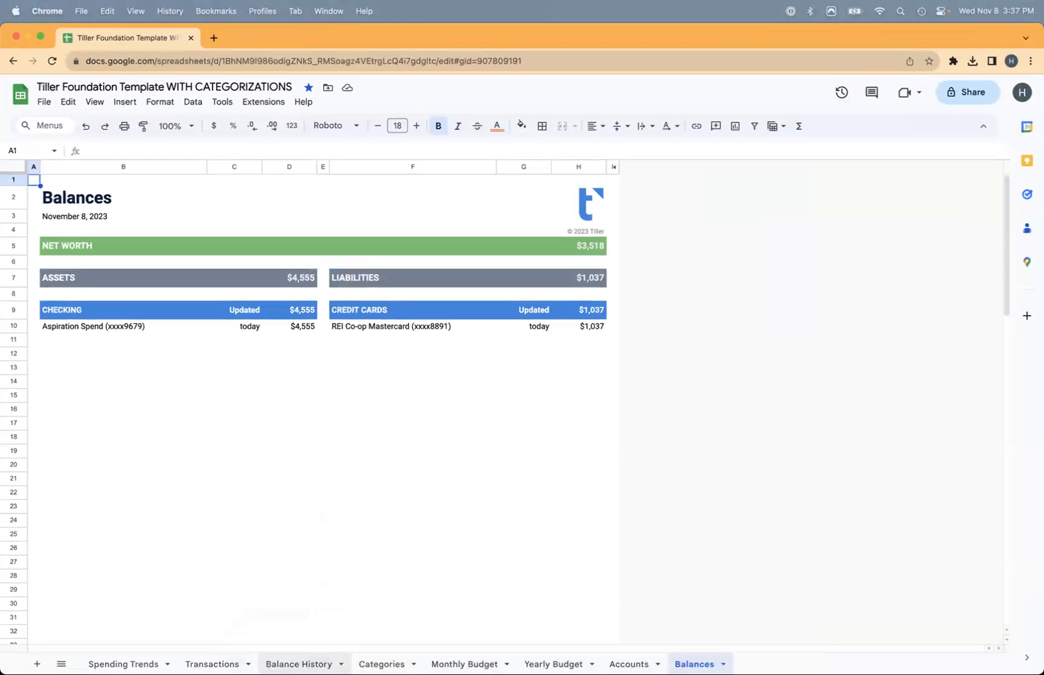
mouse_move(462, 656)
click(424, 650)
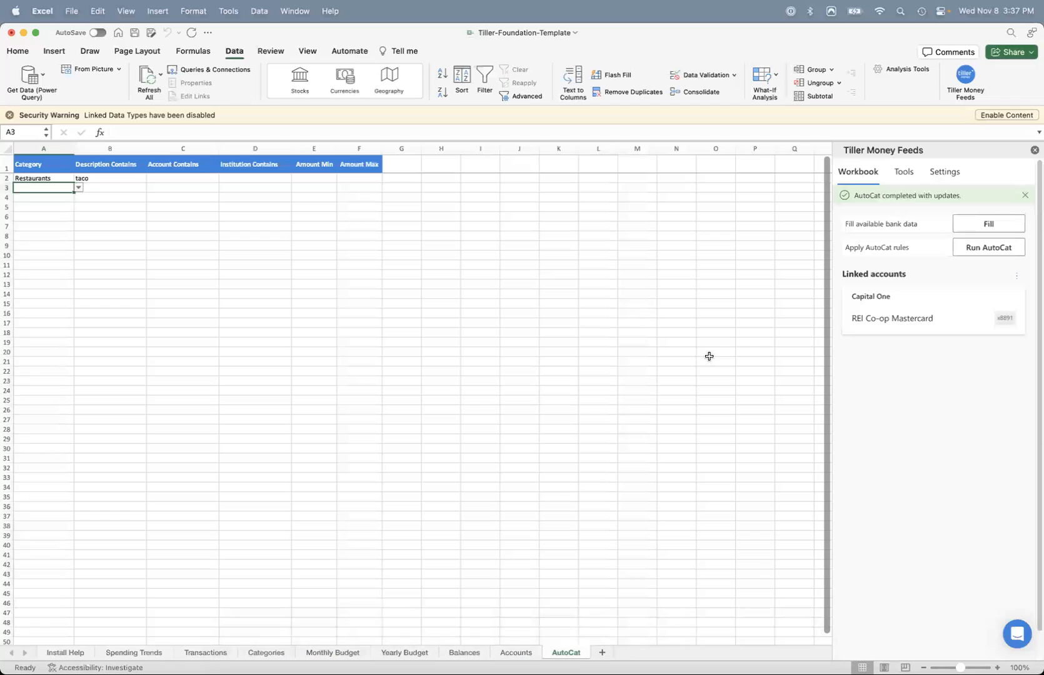
click(903, 175)
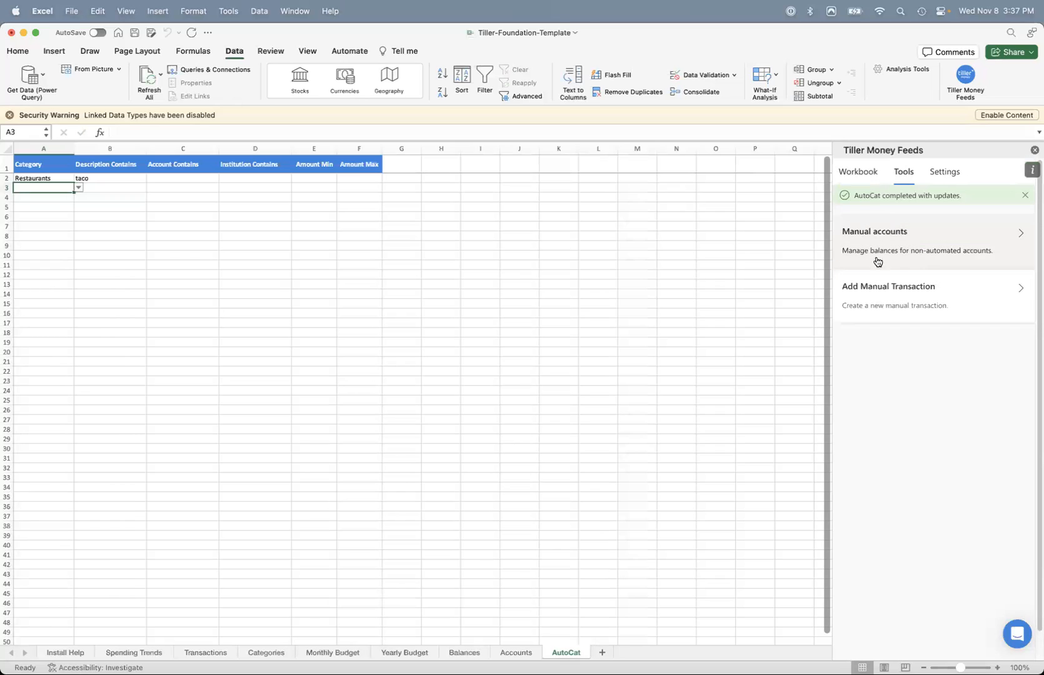
- Start a new manual account in Tiller Money Feeds and name it Aspiration Spend
click(895, 241)
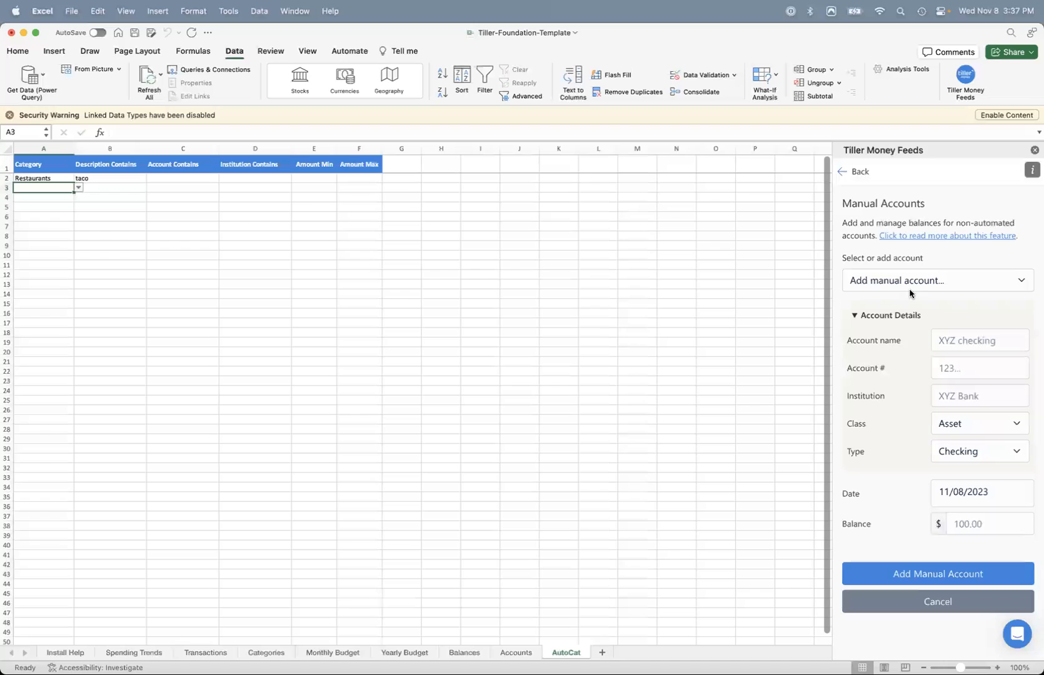
click(960, 344)
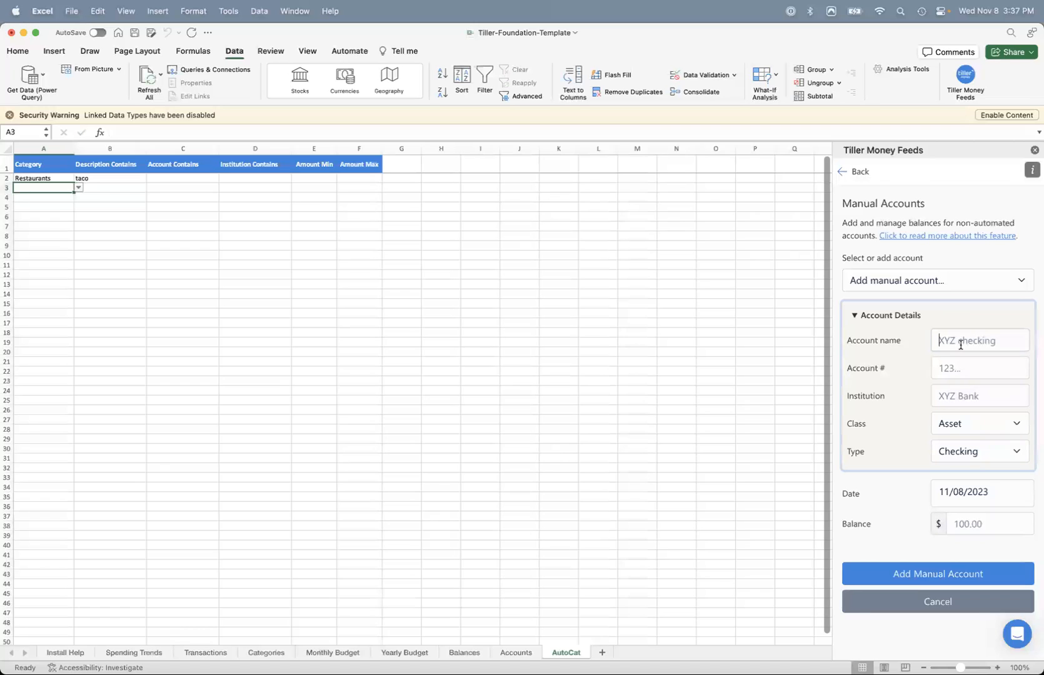
text(Ash)
key(BackSpace)
key(BackSpace)
text(spiration)
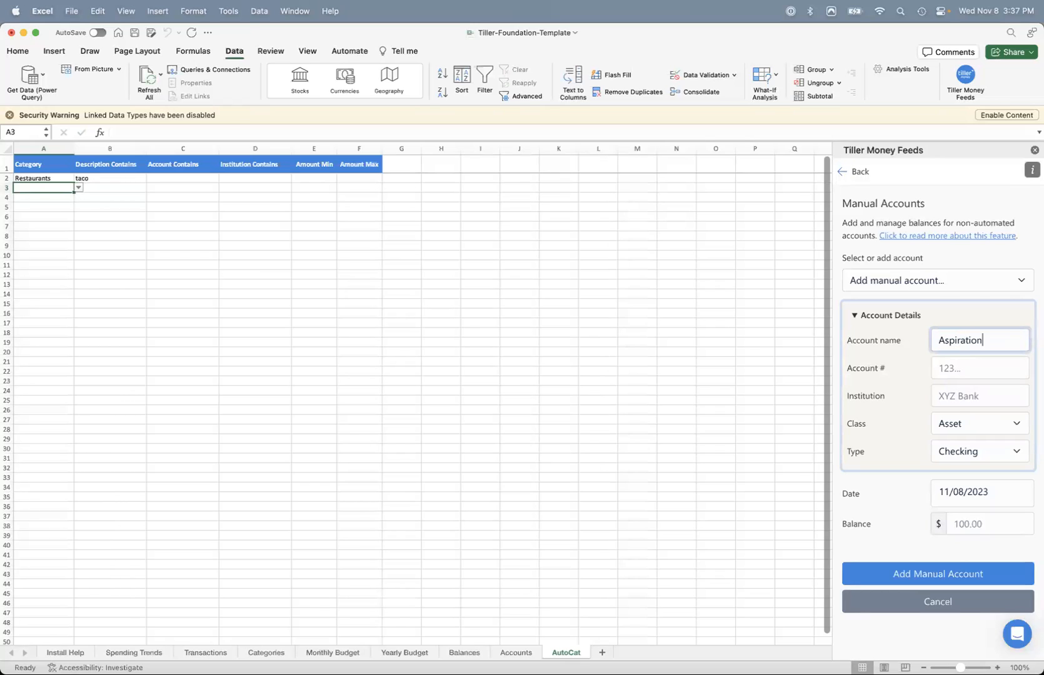
text( Spend)
- Fill in the manual account's masked account number and set its institution to Aspiration
key(Tab)
text(s)
key(BackSpace)
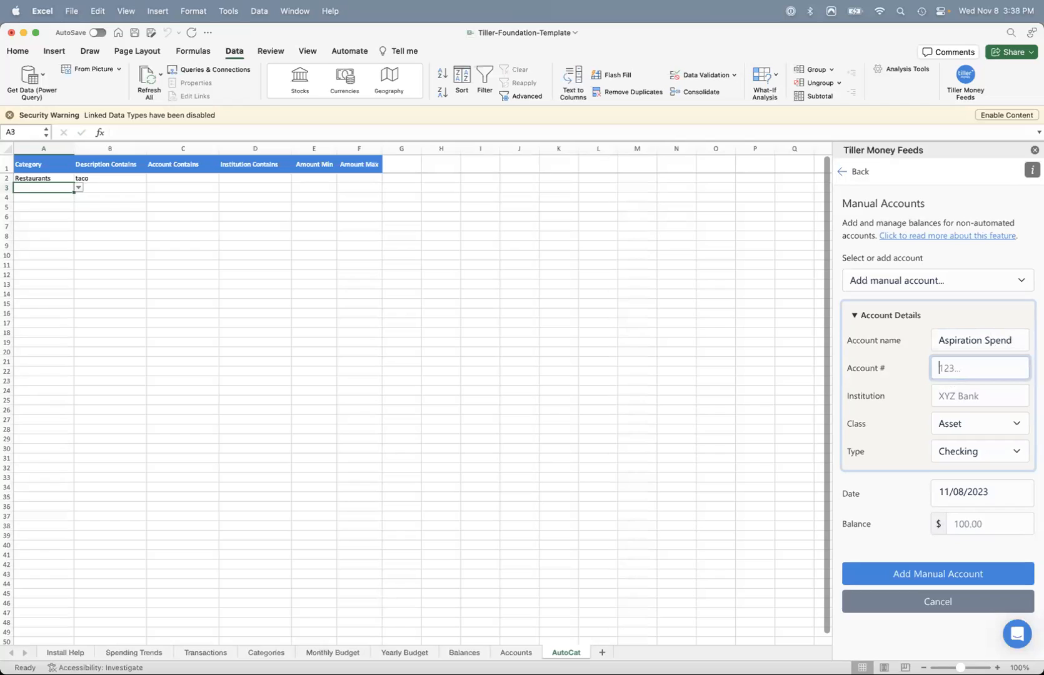
text(xxxx3456)
key(Tab)
text(Aspiration)
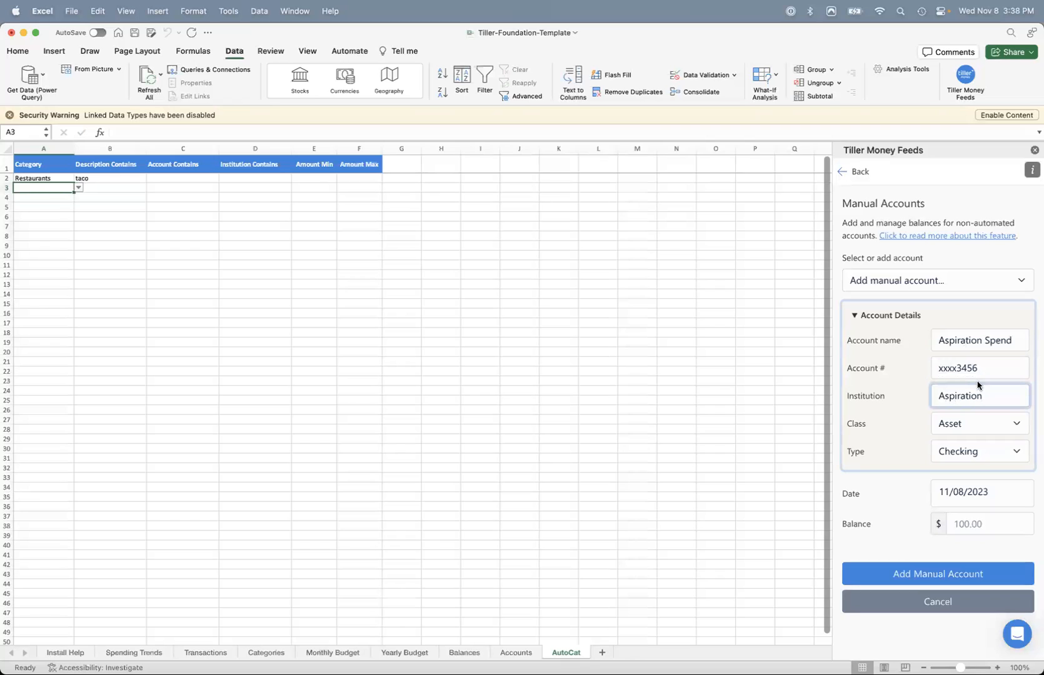
- Keep the account's class as Asset and type as Checking, set its balance to 5000, and add the manual account
click(966, 431)
click(910, 430)
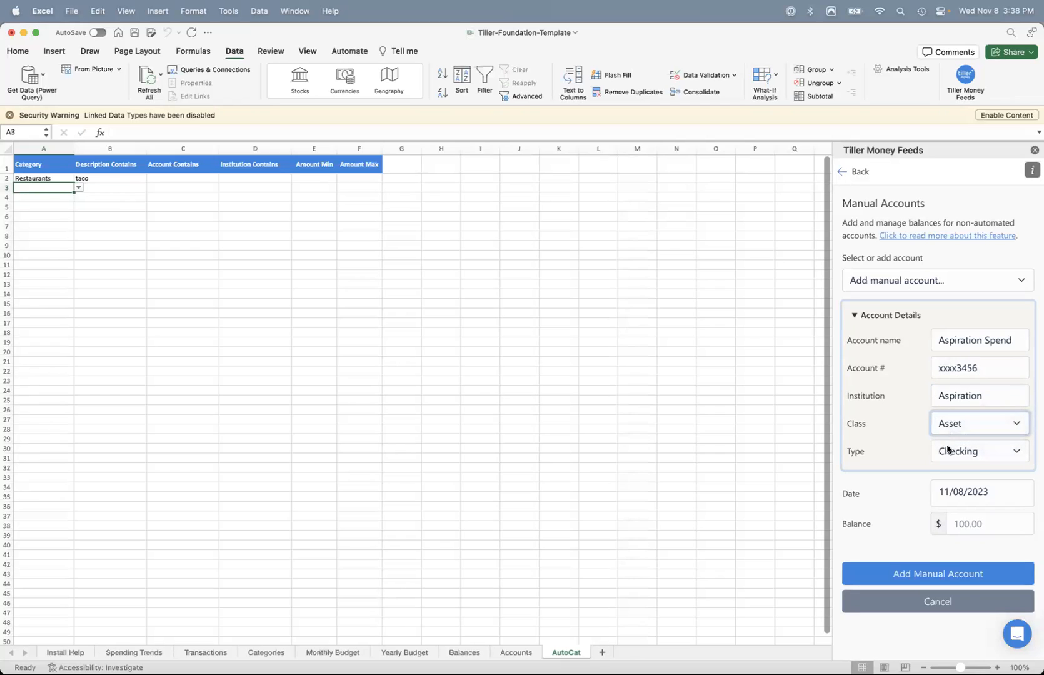
click(960, 451)
click(951, 451)
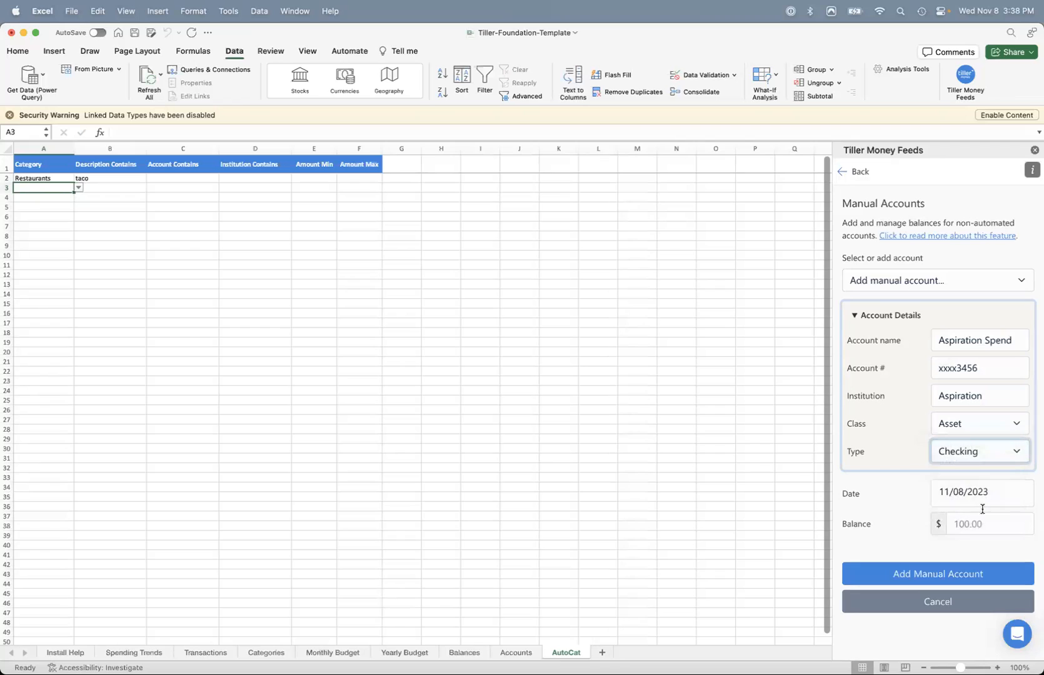
click(1002, 526)
text(2)
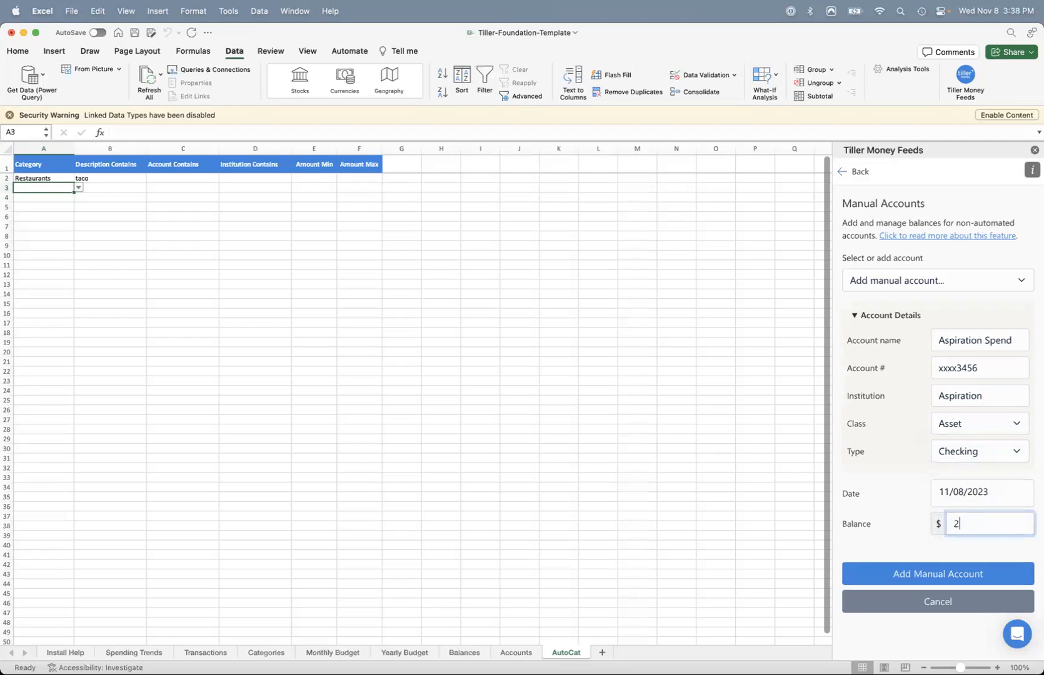
key(BackSpace)
text(5000)
click(935, 581)
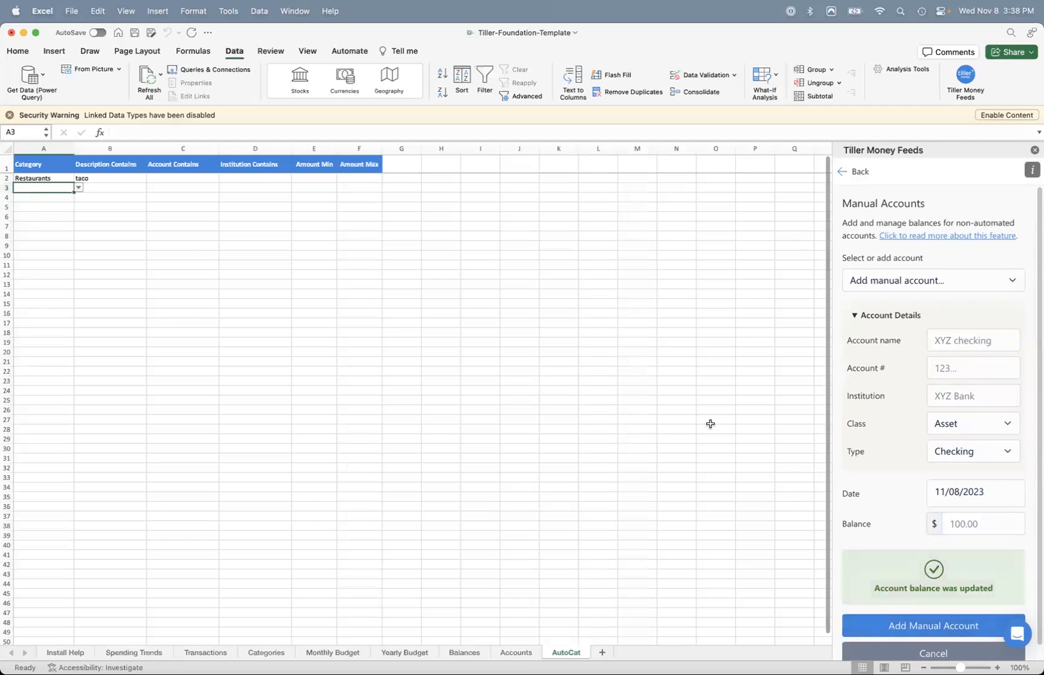
- Check the Aspiration Spend entry on the Balances sheet and load that account's details in the Manual Accounts tool
click(459, 653)
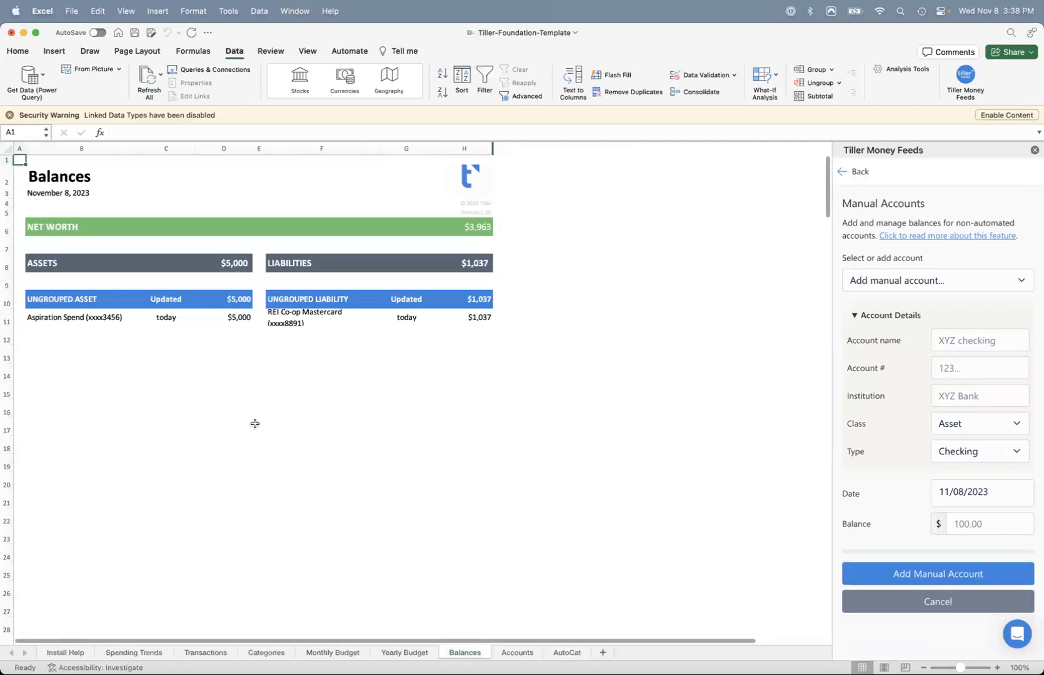
drag(37, 318, 229, 322)
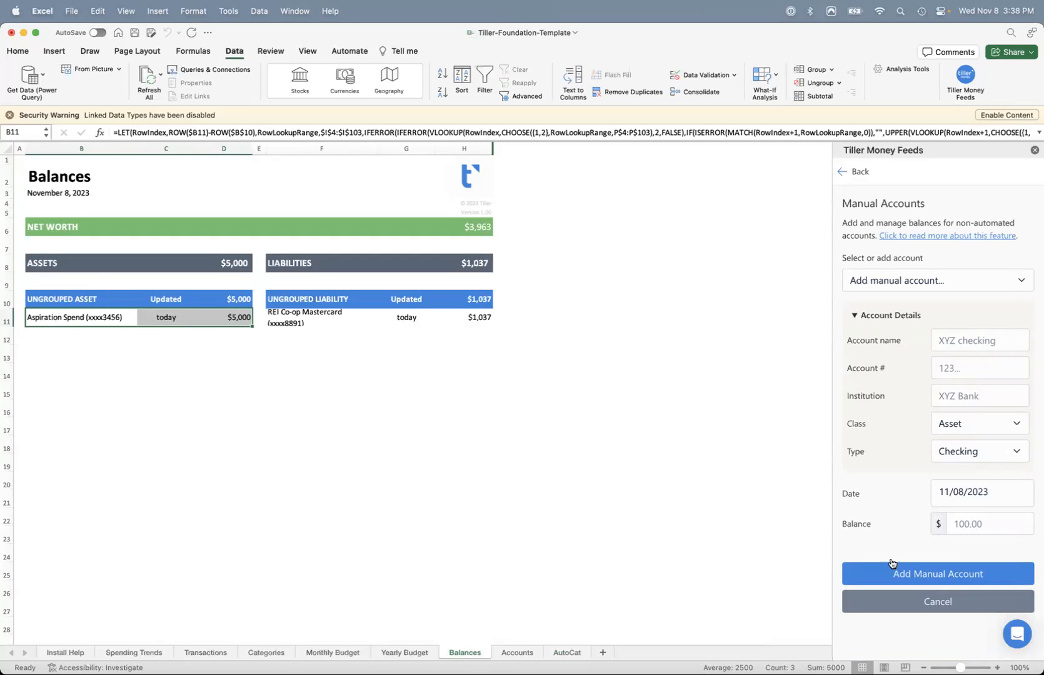
click(892, 281)
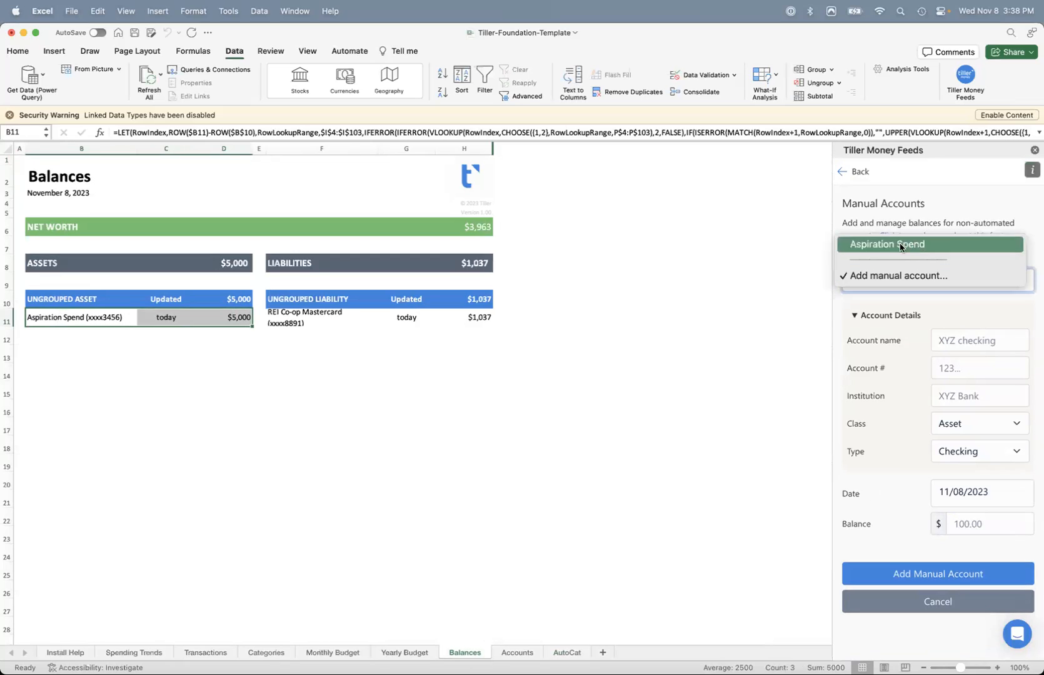
click(890, 245)
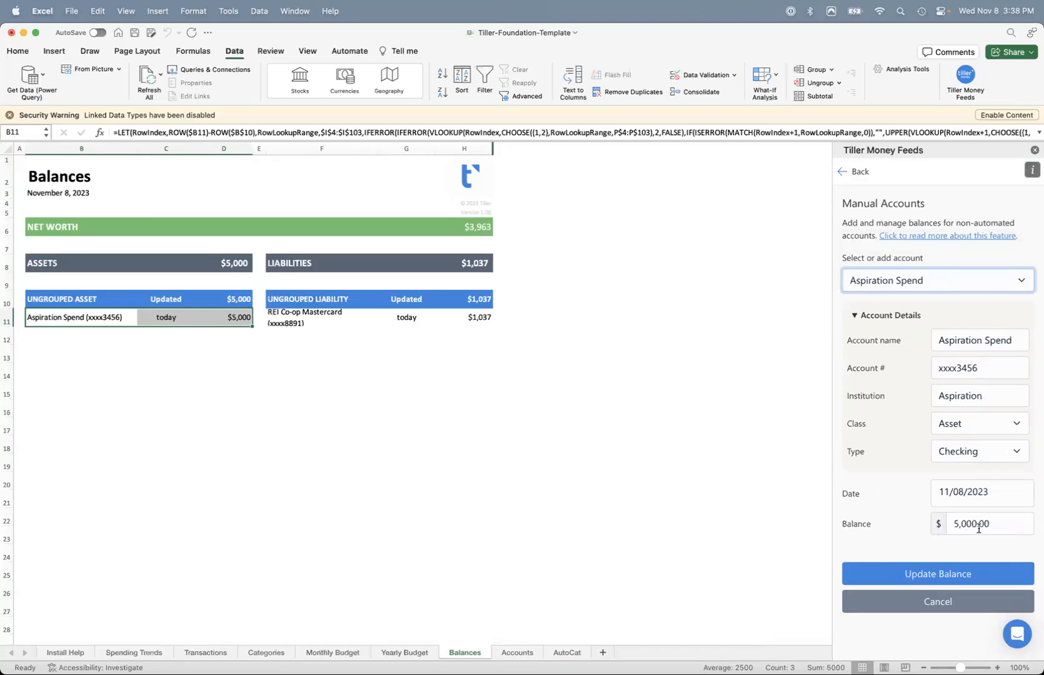
- View the Add Manual Transaction form, tick Update balance in Balance History, and return to the add-on tools without adding a transaction
click(856, 172)
click(900, 307)
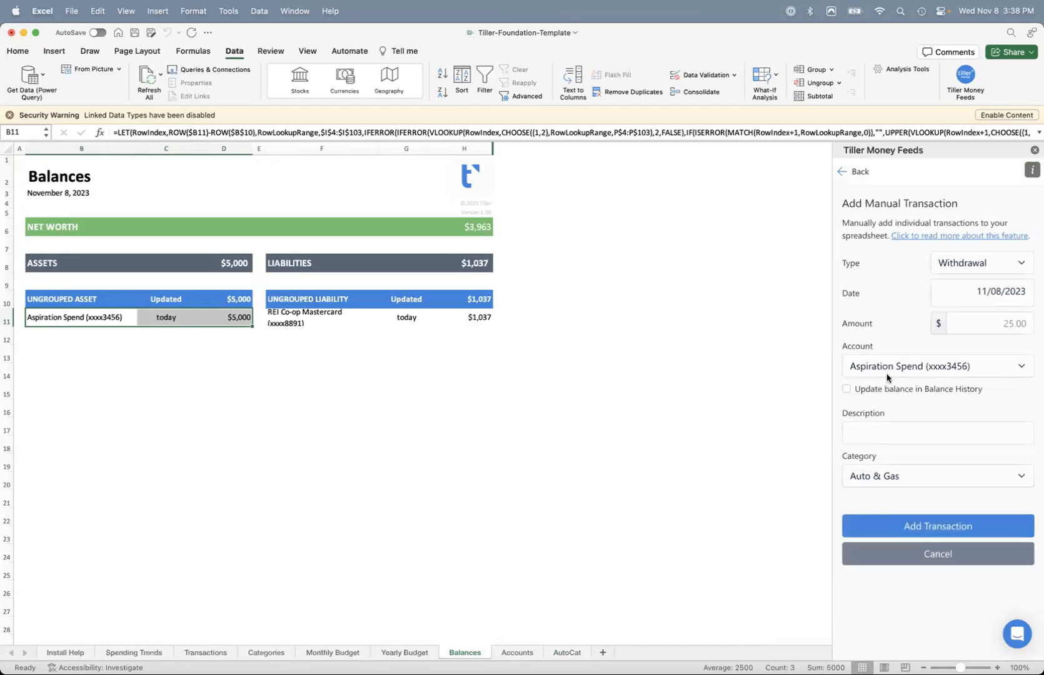
click(846, 389)
click(918, 435)
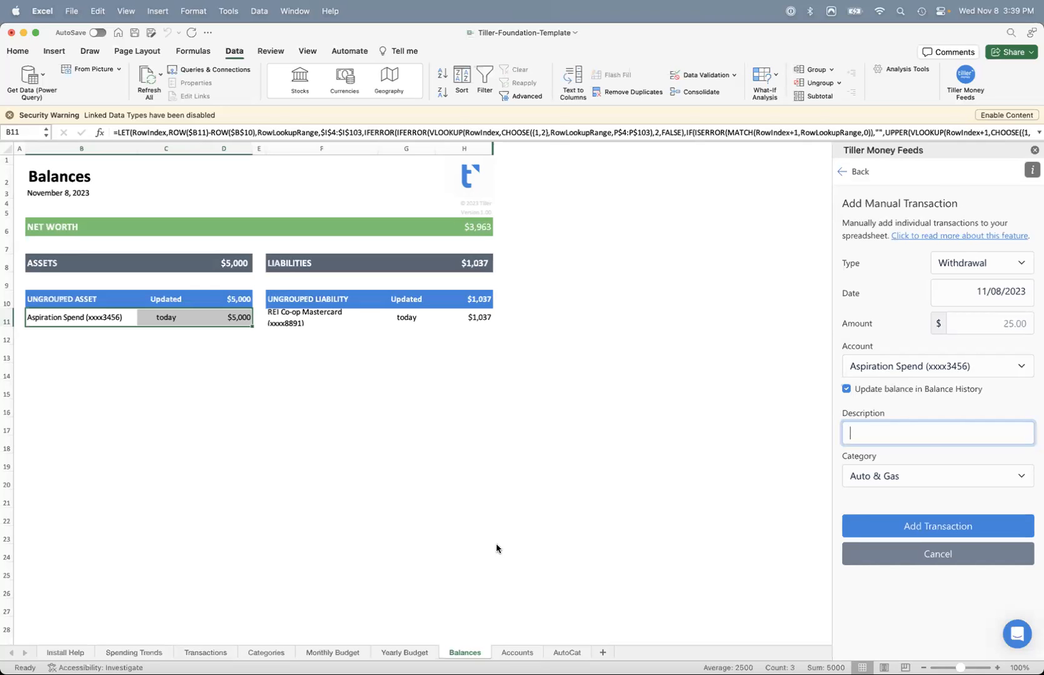
click(859, 172)
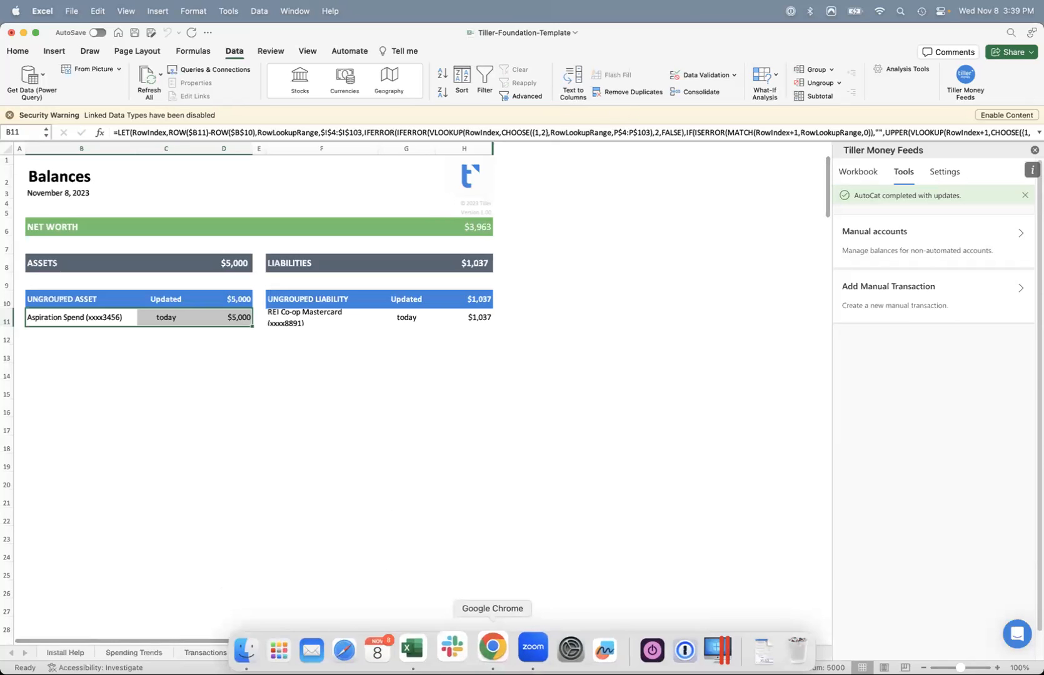
- Switch to the Google Sheets template WITH CATEGORIZATIONS and review Spending Trends plus the header row and Category column of Transactions
click(489, 648)
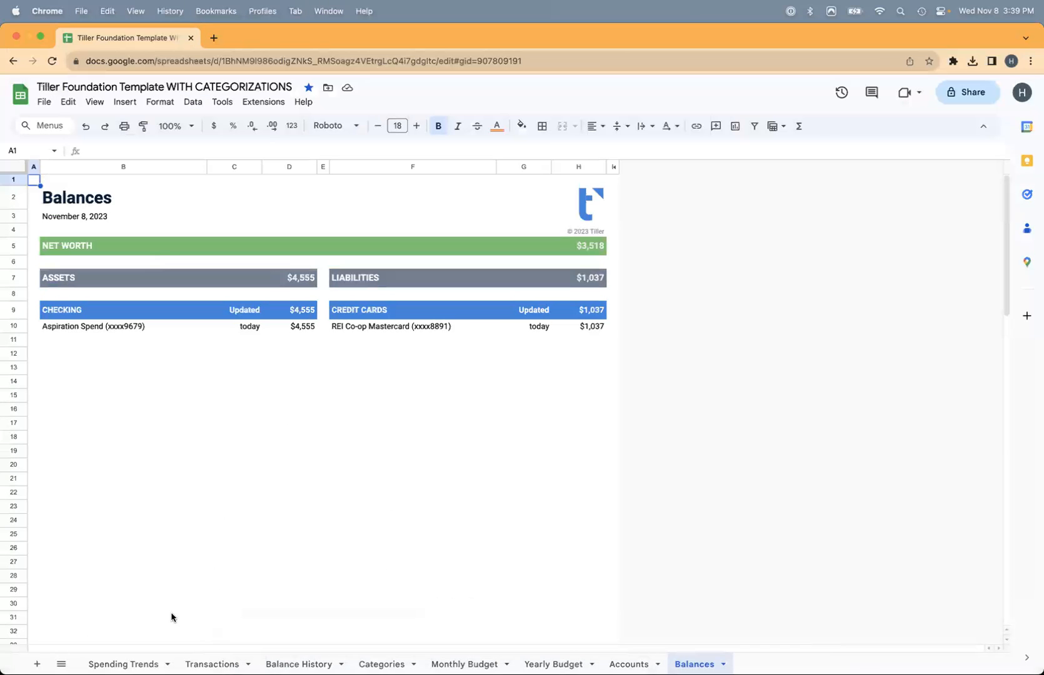
click(125, 664)
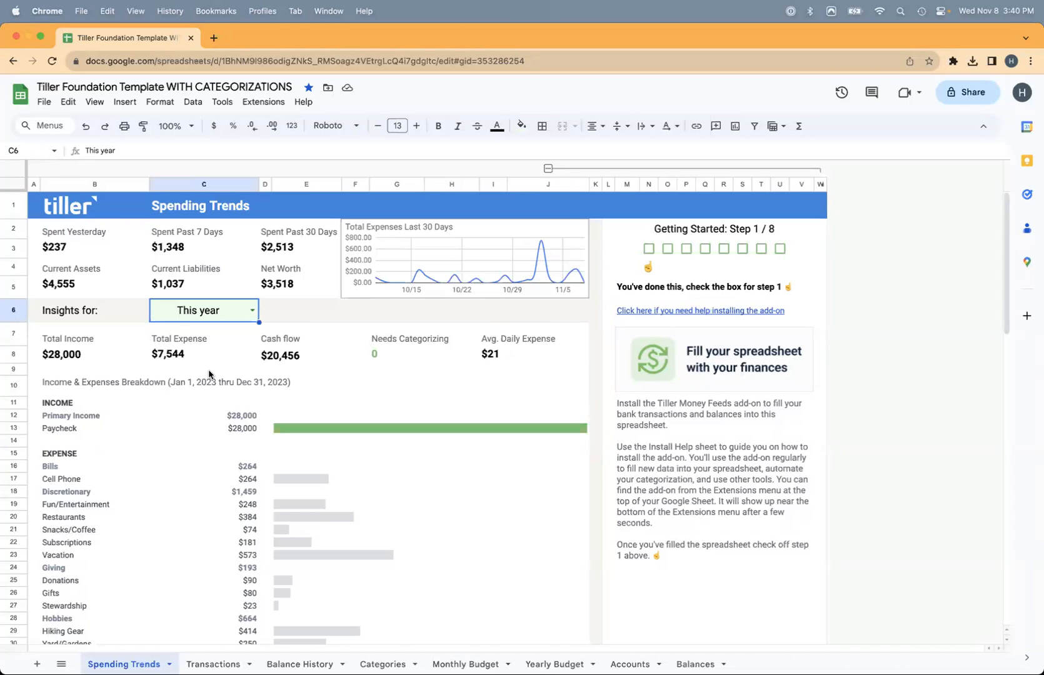
click(213, 664)
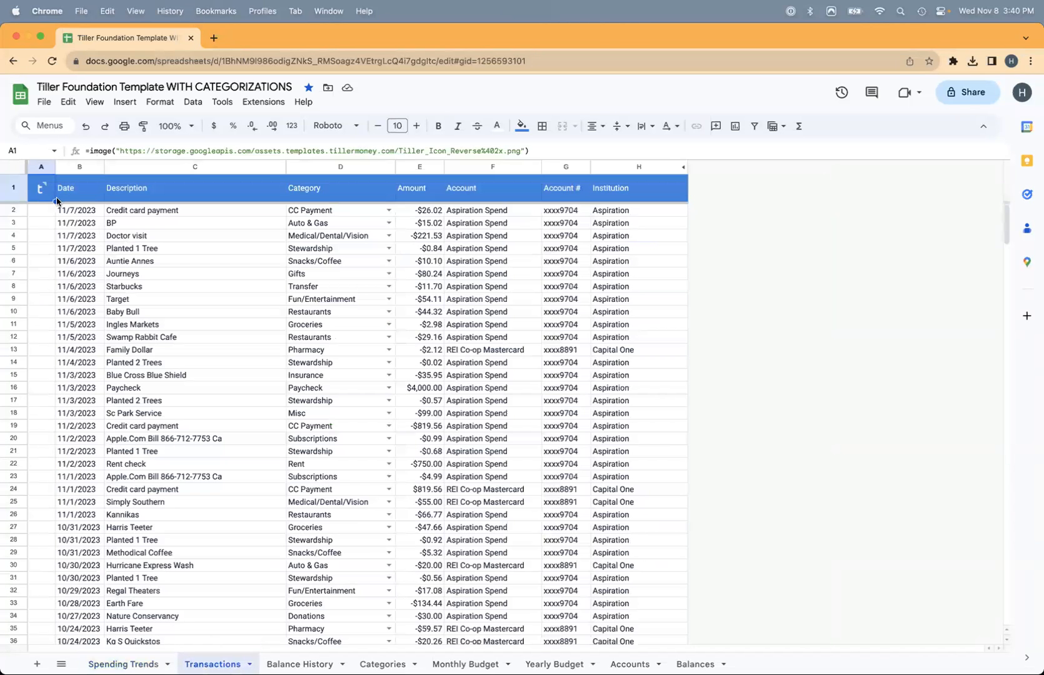
click(12, 186)
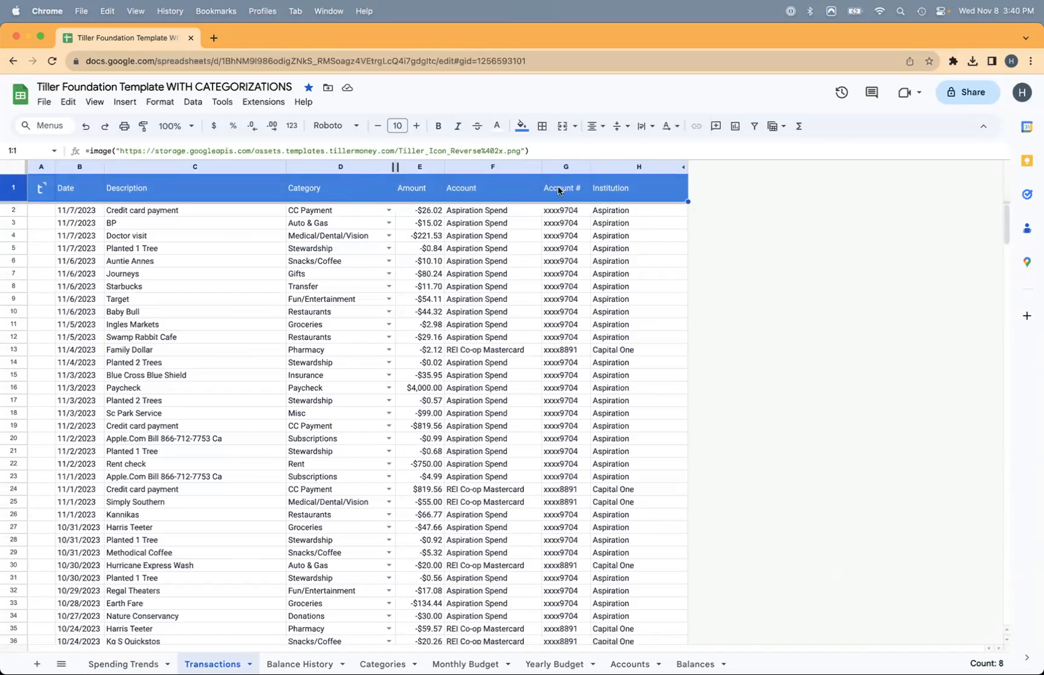
click(338, 166)
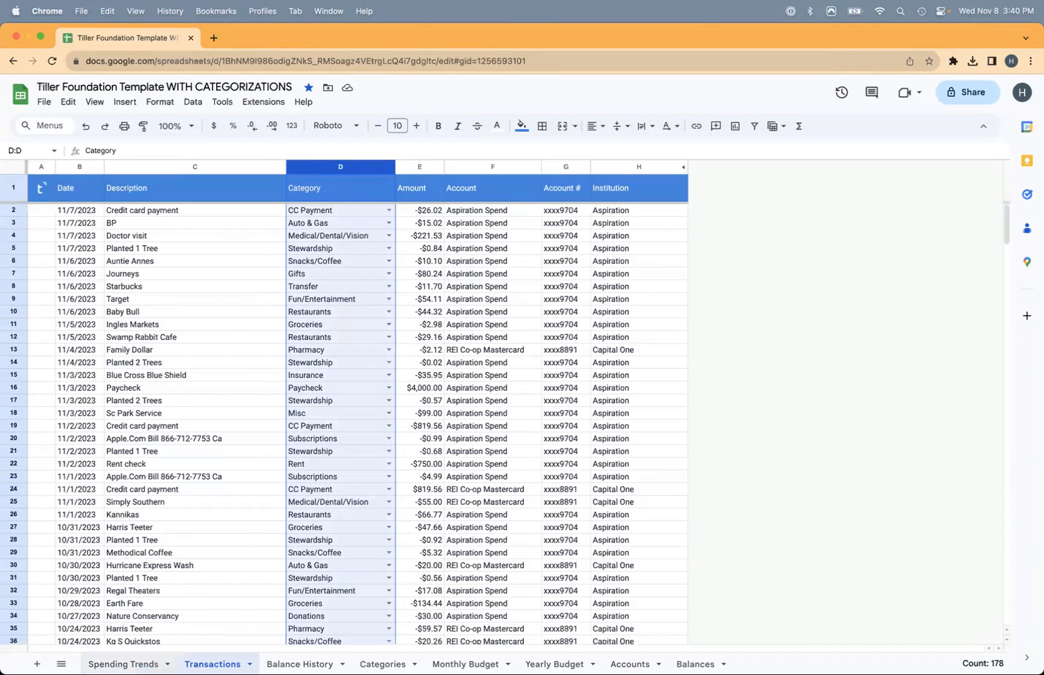
click(125, 664)
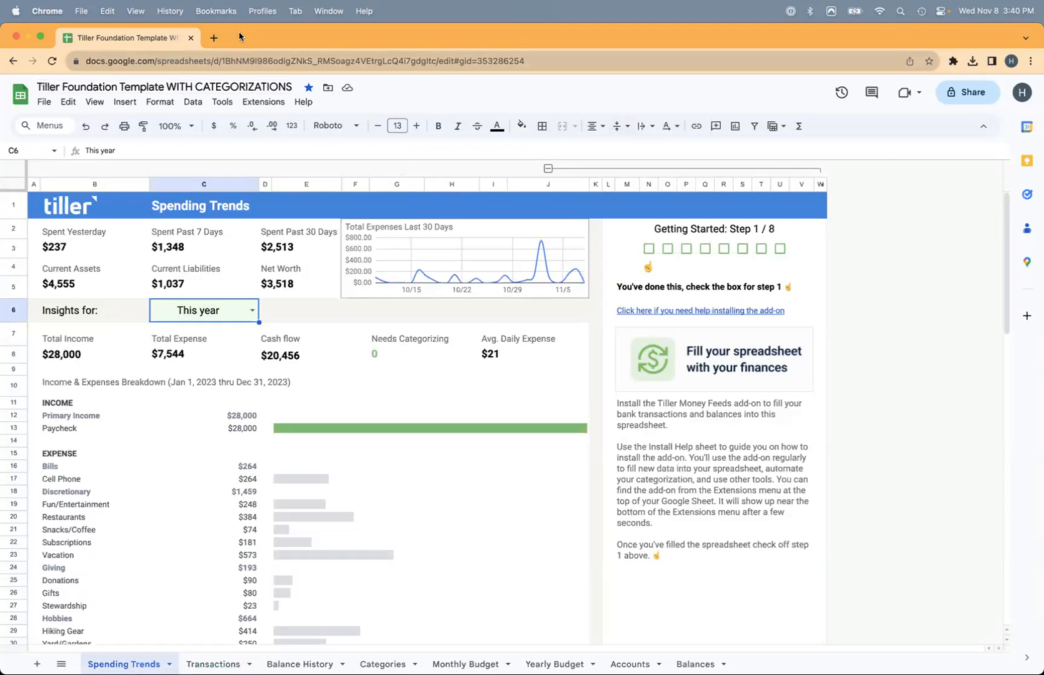
- Switch to the Tiller Console, view the message options in the support chat, and close the chat
mouse_move(1, 1)
click(622, 184)
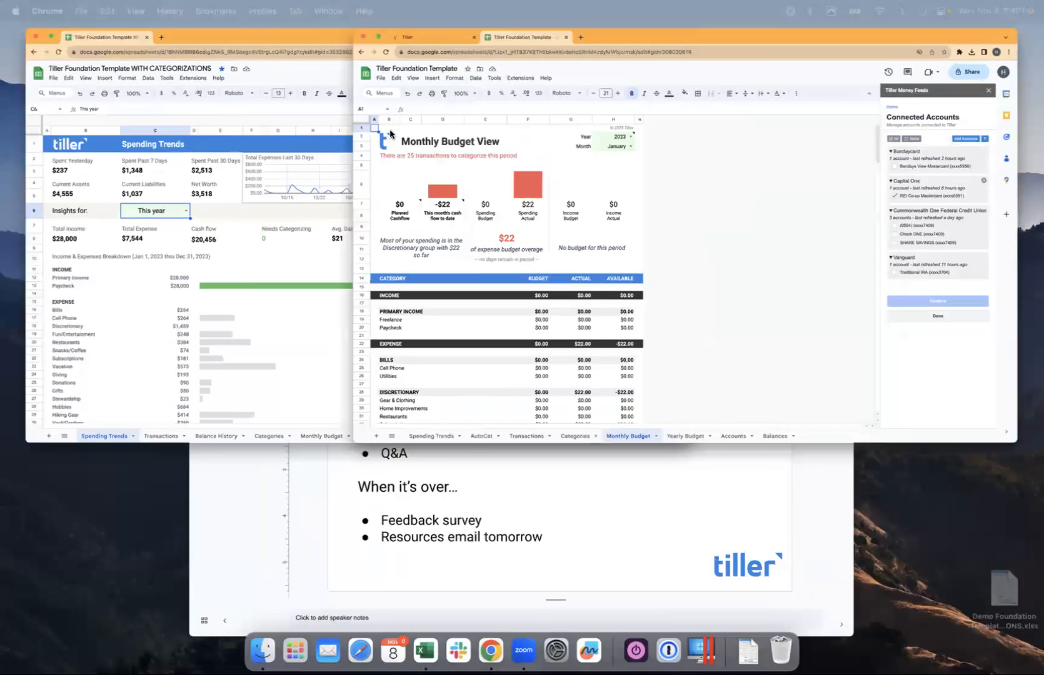
click(169, 40)
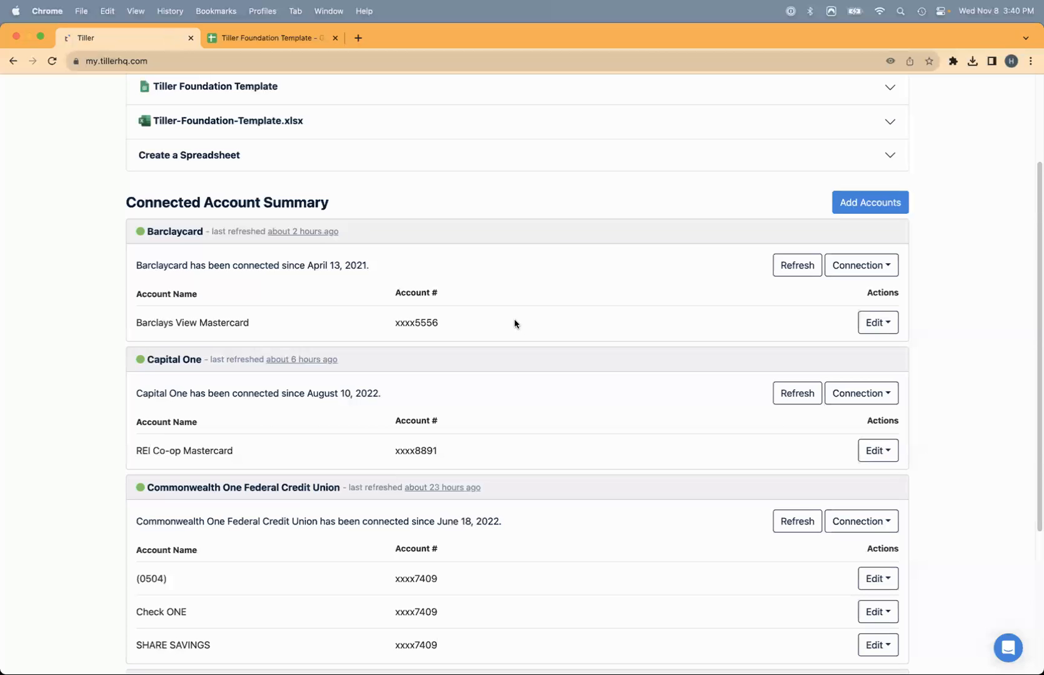
click(1007, 648)
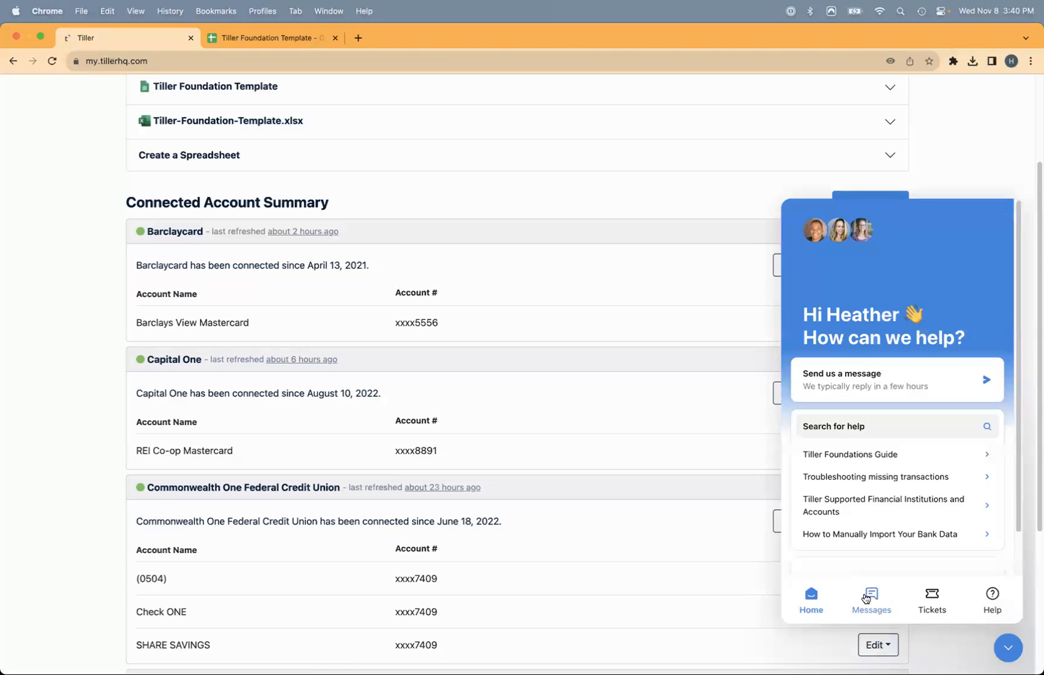
click(873, 595)
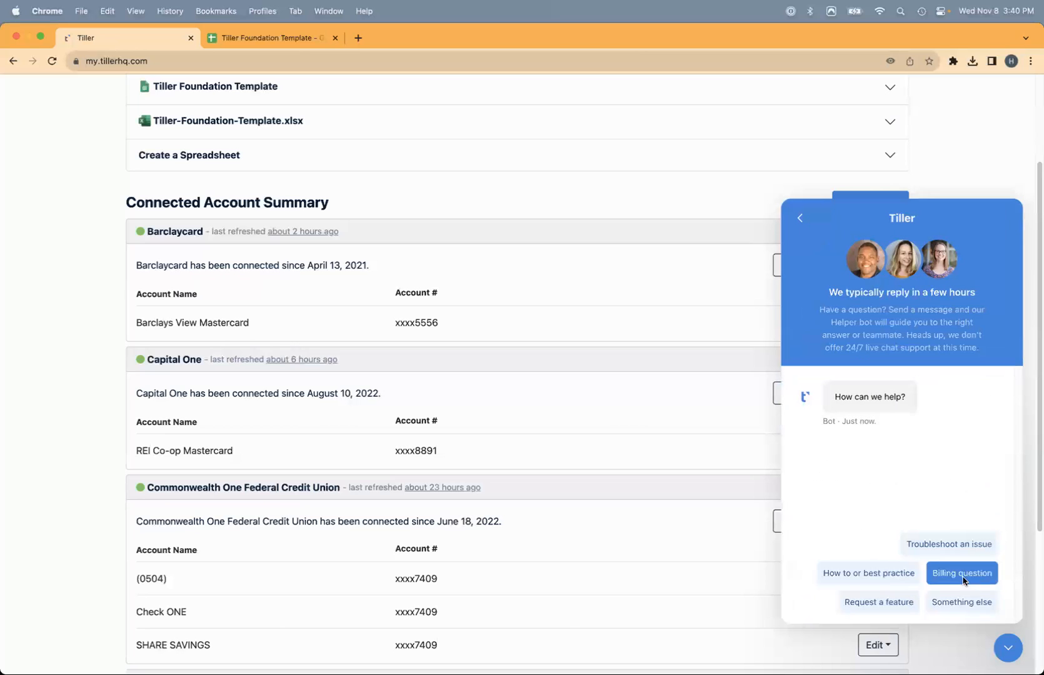
click(1008, 650)
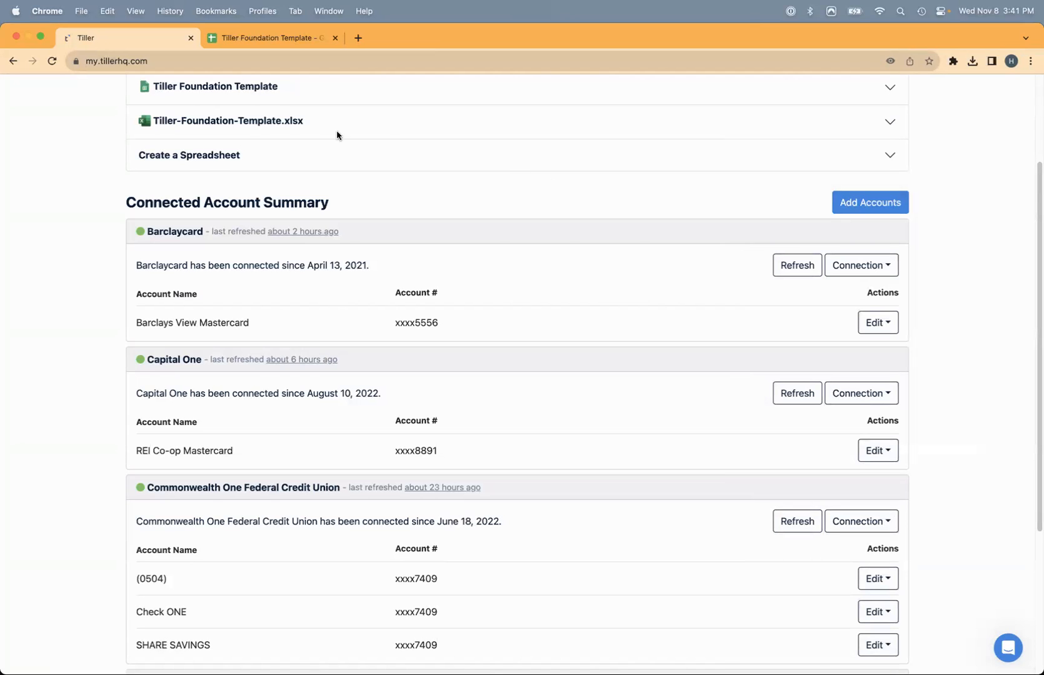
- Return to the template WITH CATEGORIZATIONS and examine the Auto & Gas row and its Jun 2023 budget on the Categories sheet
key(ctrl+Down)
click(640, 253)
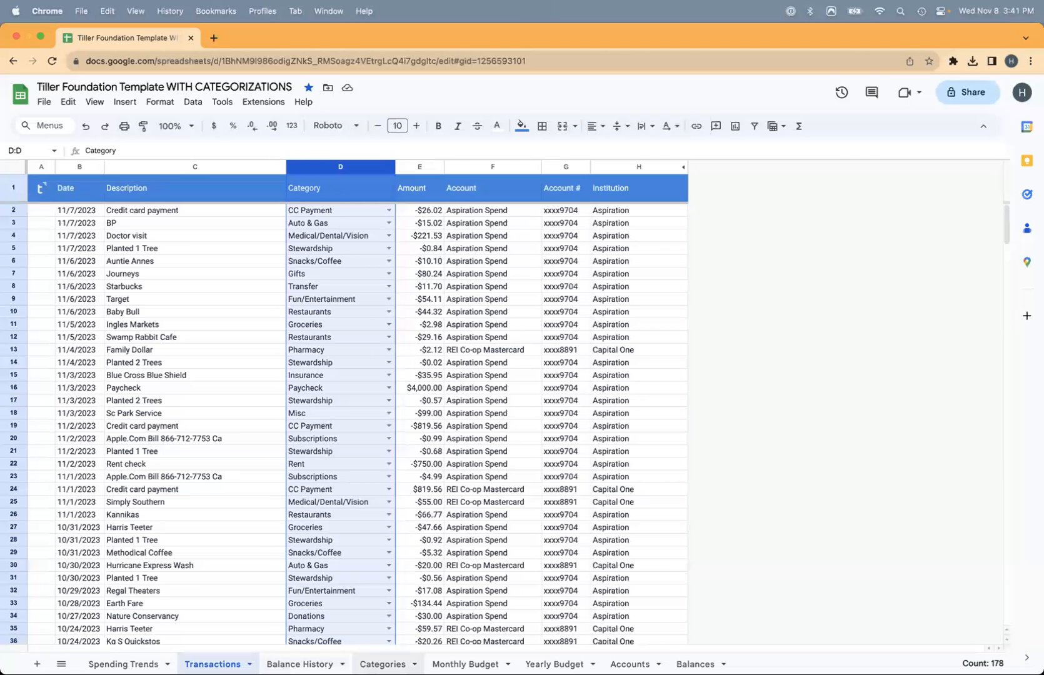
click(382, 663)
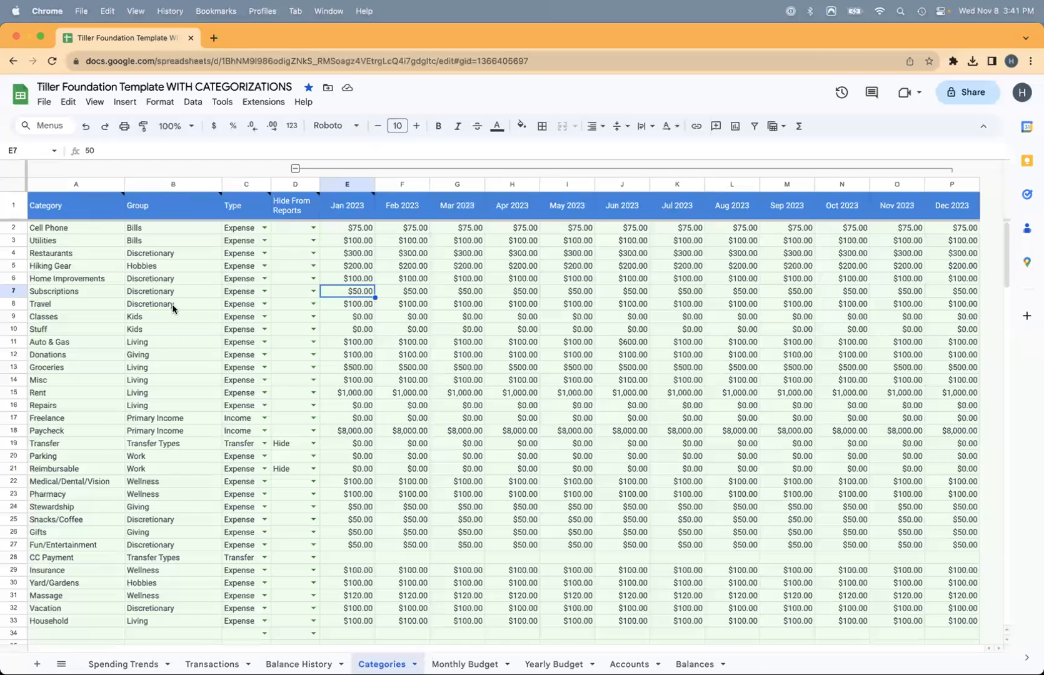
click(14, 342)
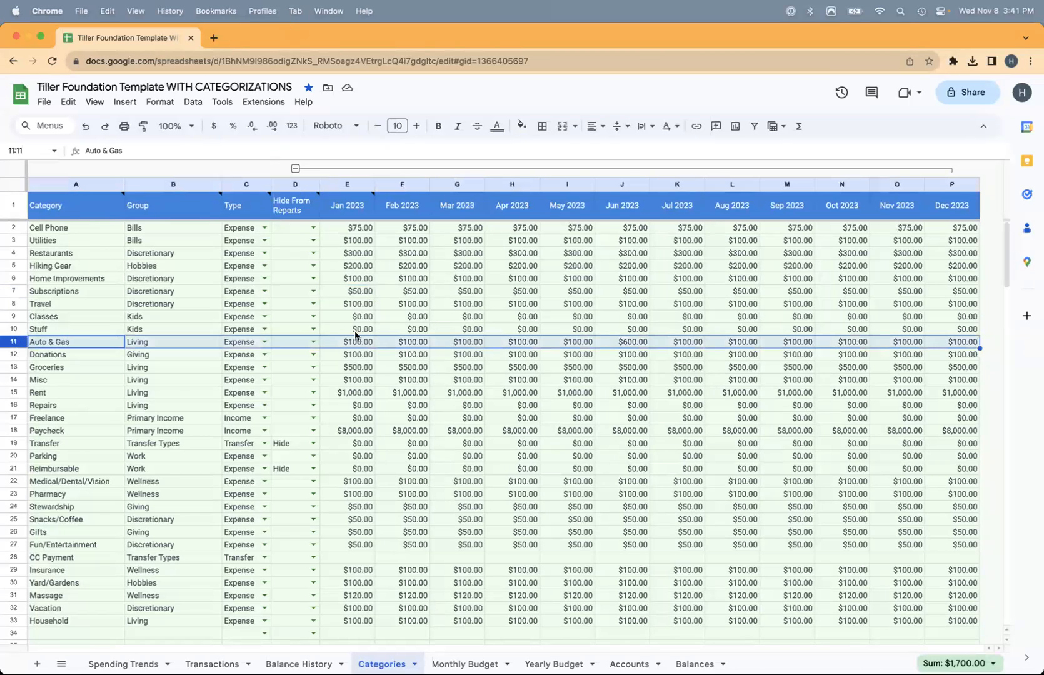
click(638, 345)
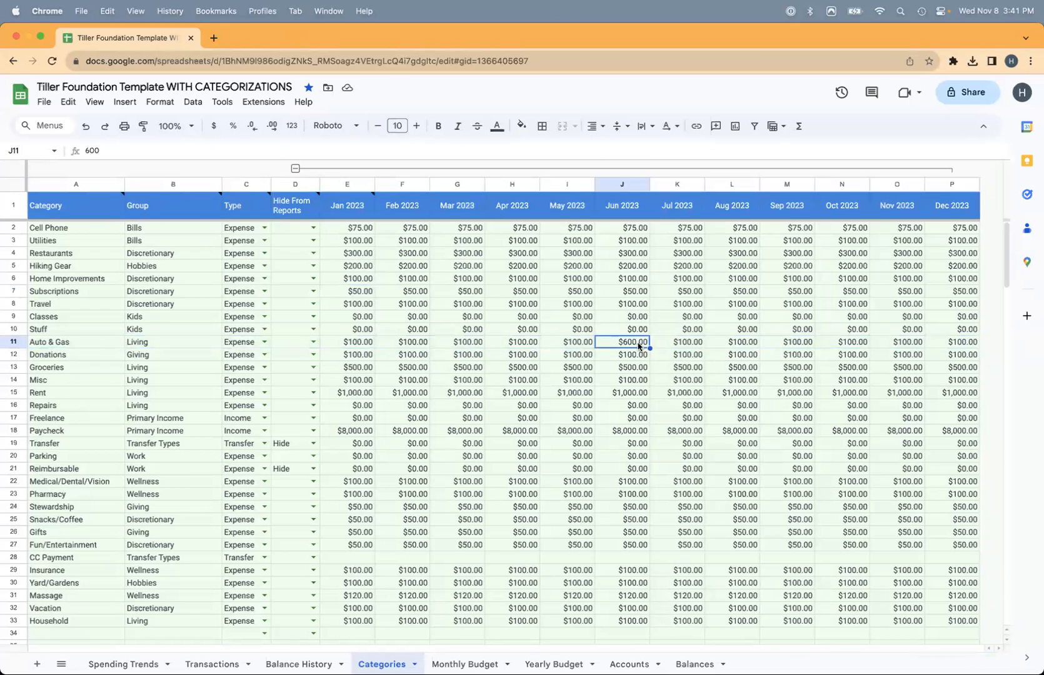
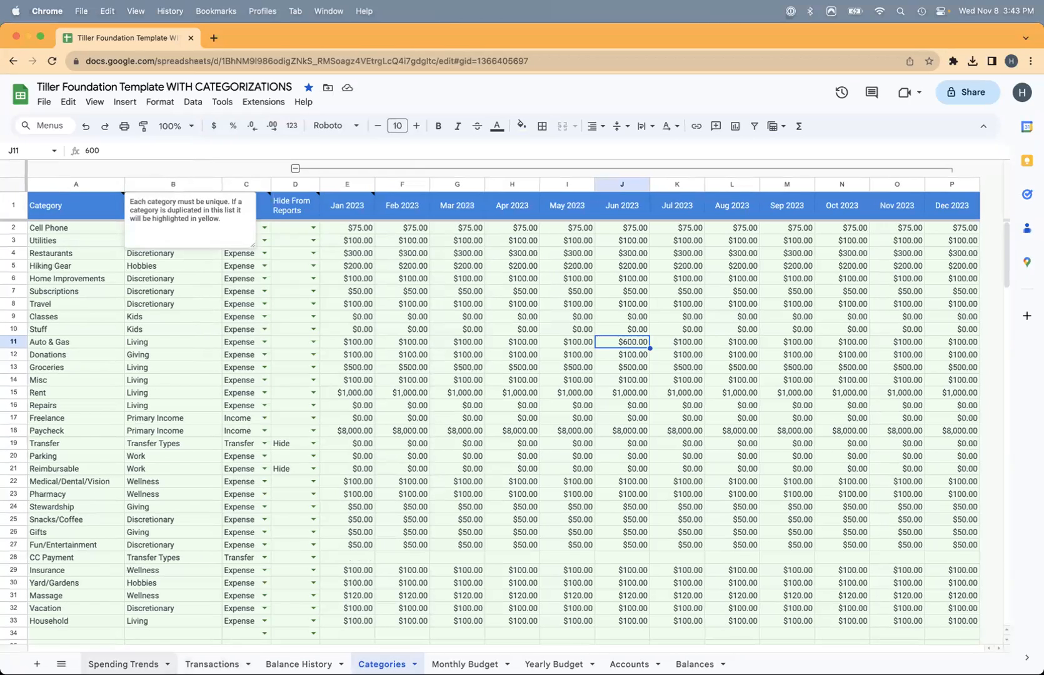
- Examine the Account column and the category of the Journeys transaction on the Transactions sheet
click(212, 664)
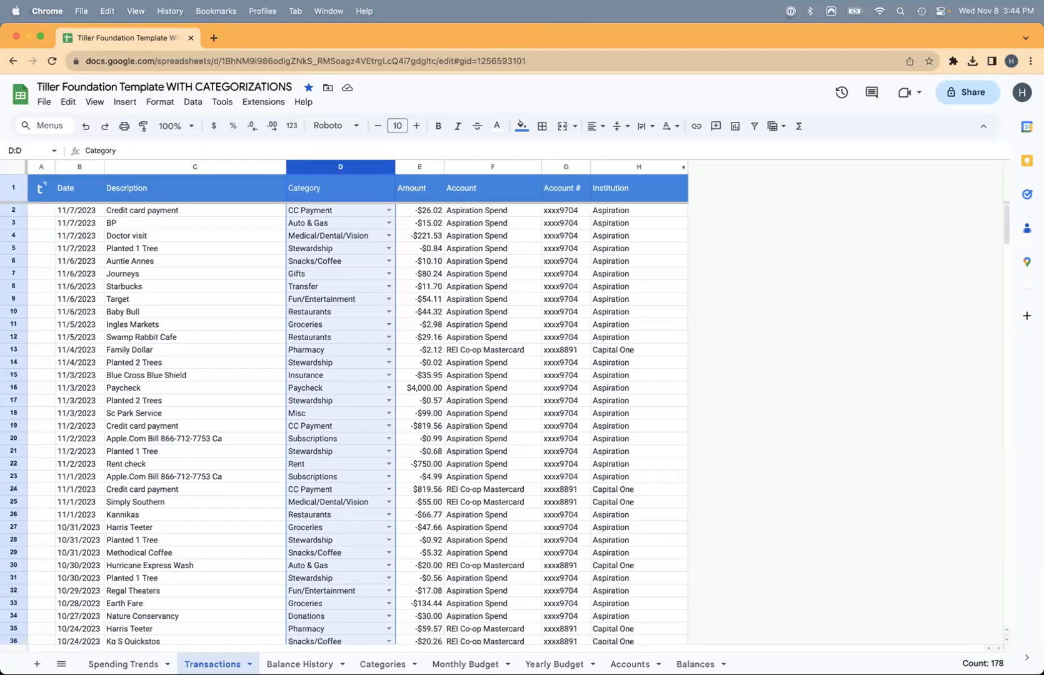
click(491, 166)
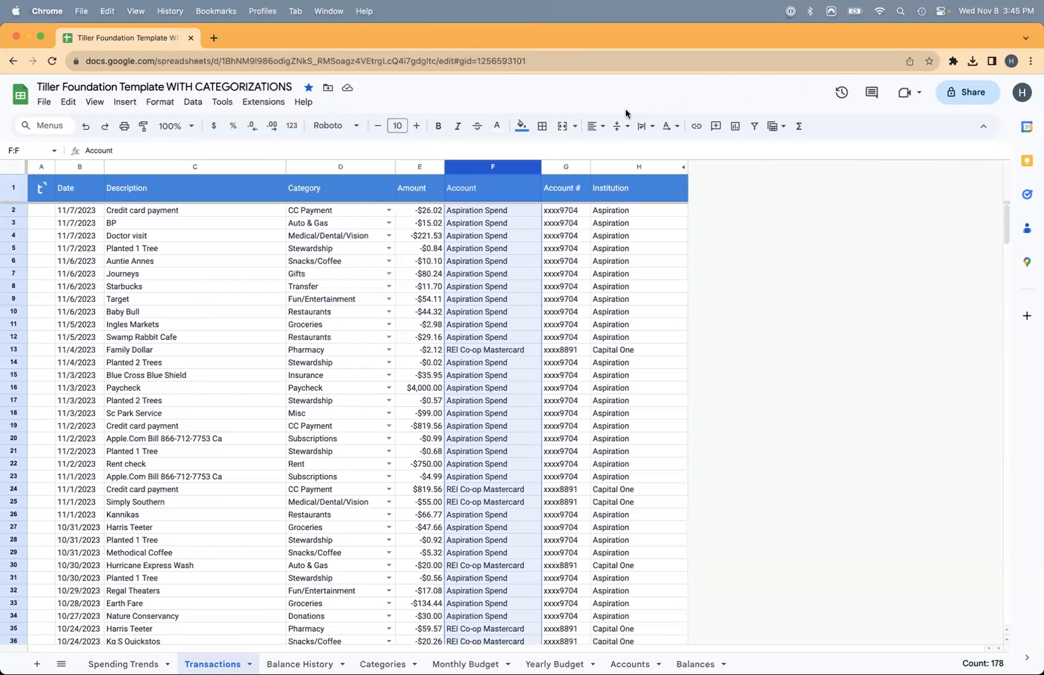
click(293, 275)
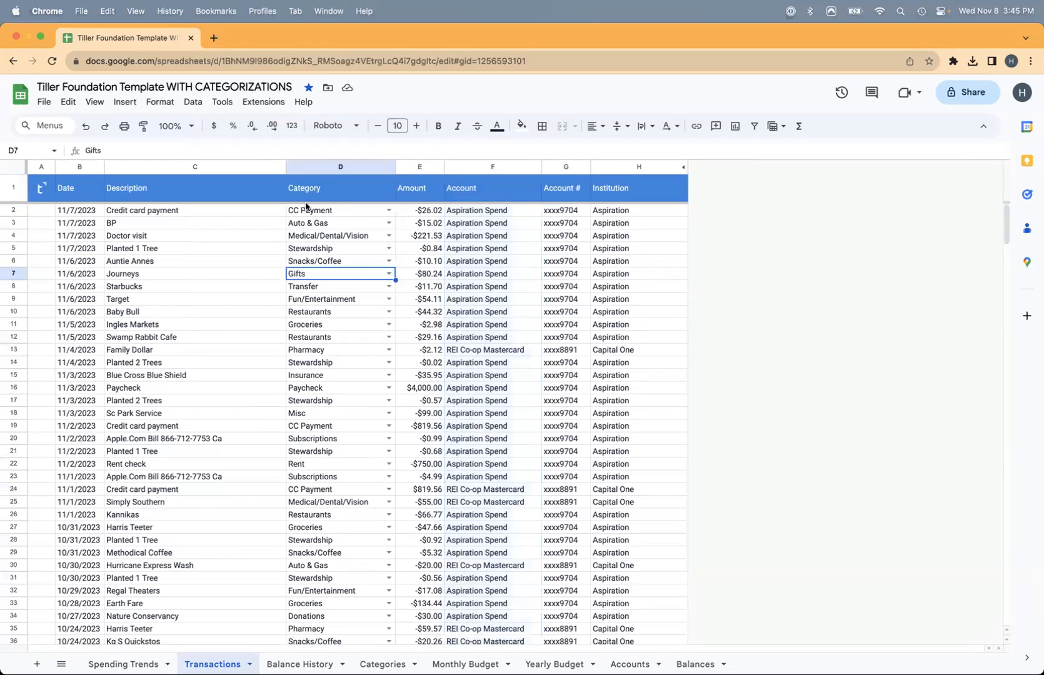
- Review the Category column on Transactions and the Category, Group and Type cells of the first empty row on Categories
click(309, 165)
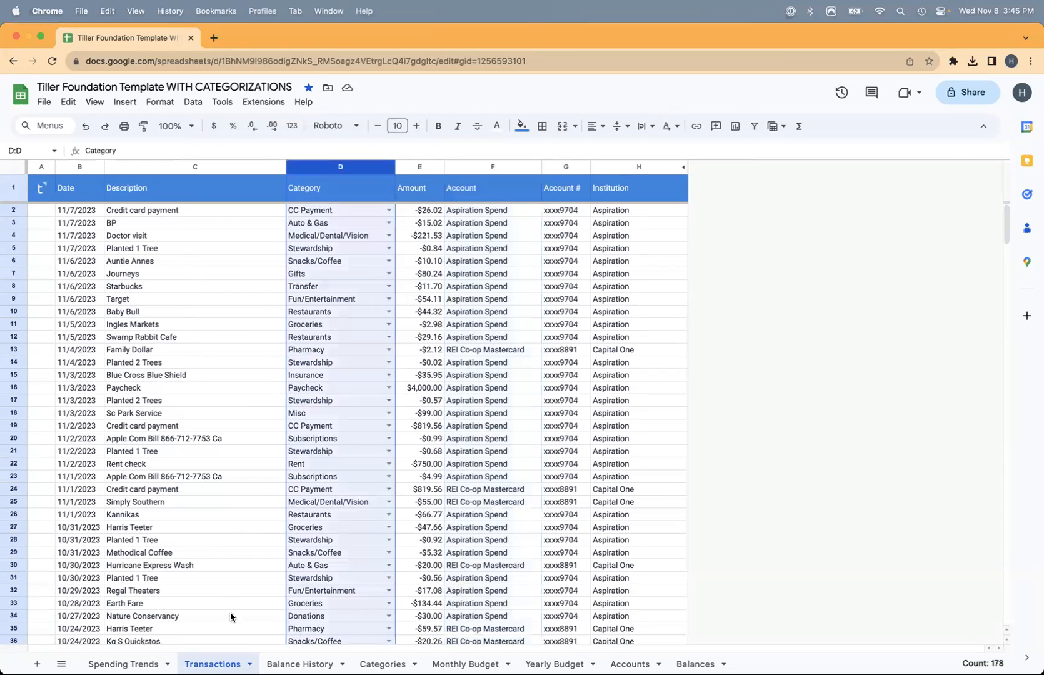
click(383, 664)
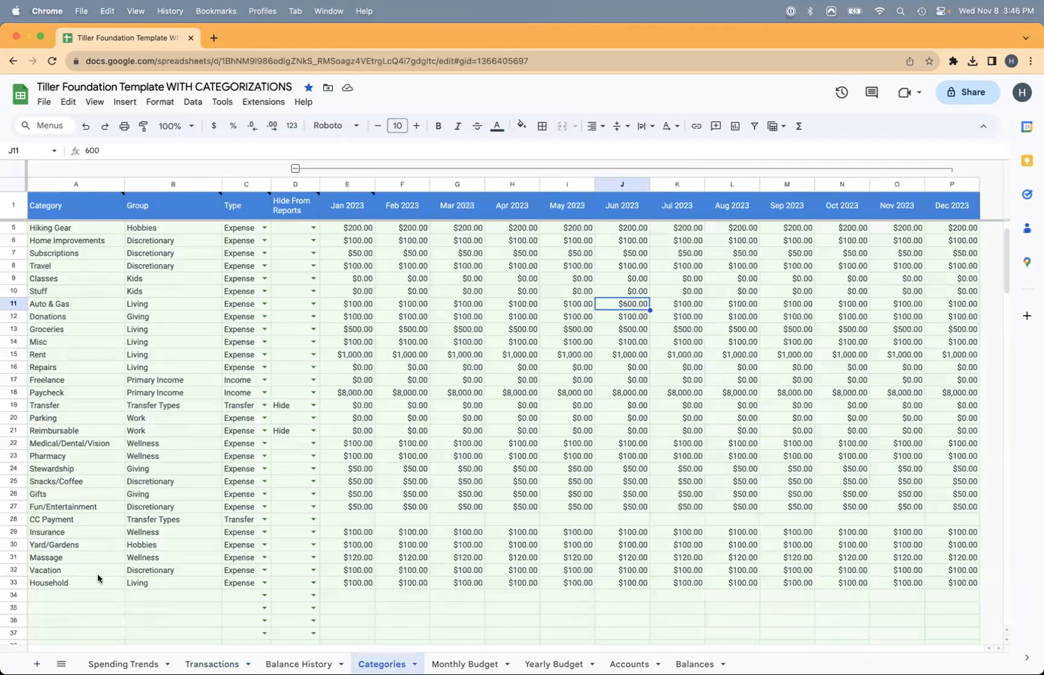
click(70, 595)
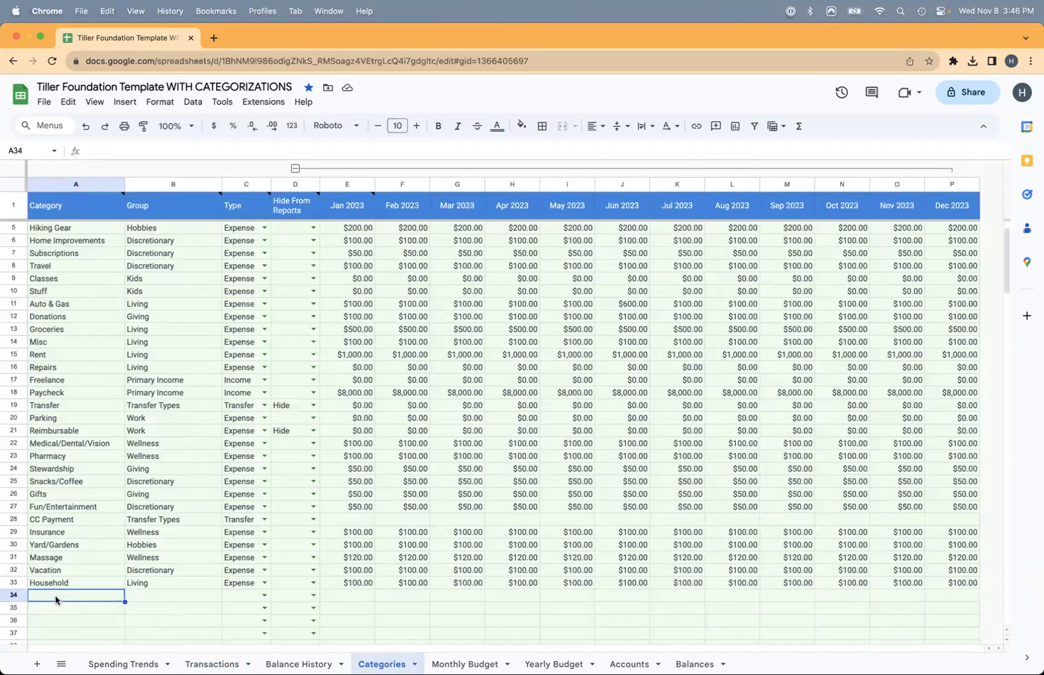
drag(70, 599, 232, 599)
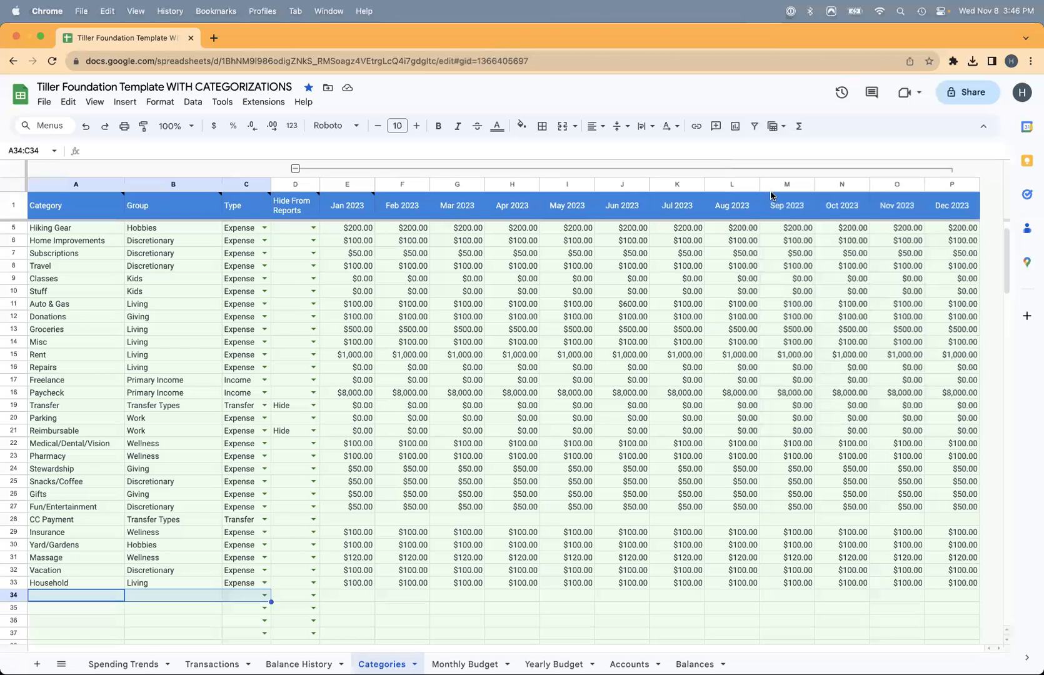
- Open community.tillerhq.com in a new browser tab and view the Show & Tell topics for Microsoft Excel
click(216, 38)
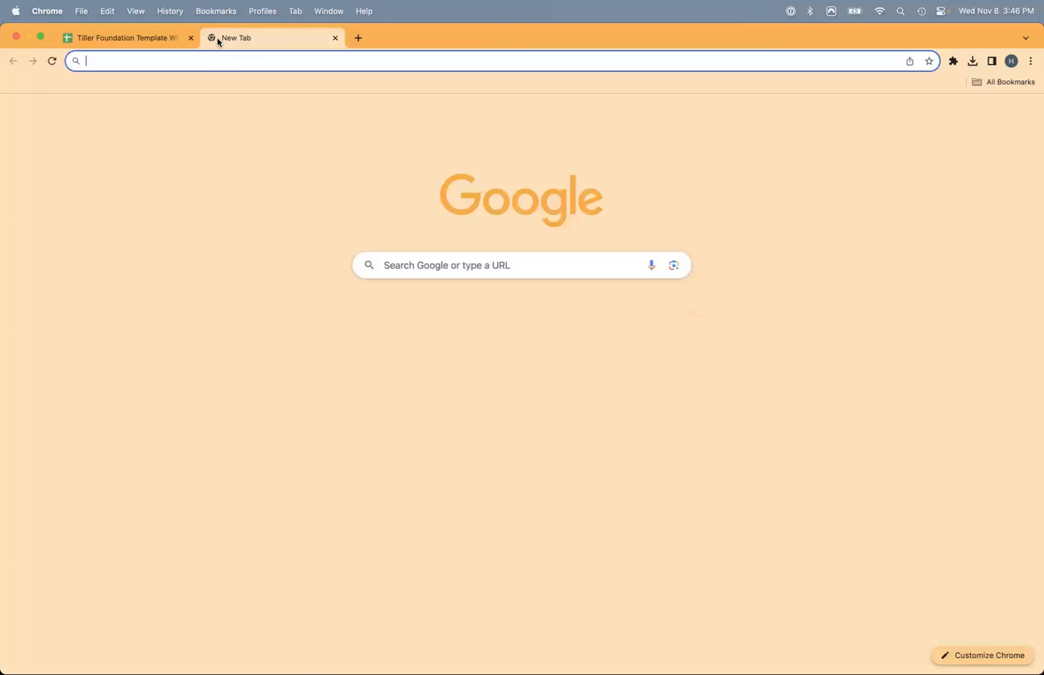
text(comm)
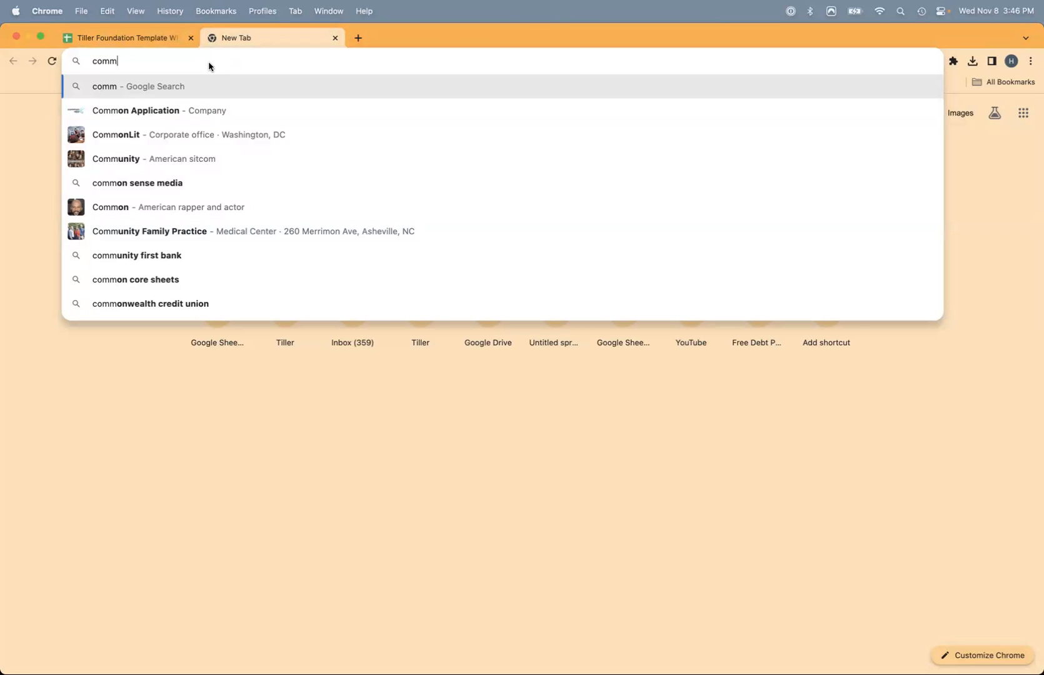
text(unity.tillerhq.com)
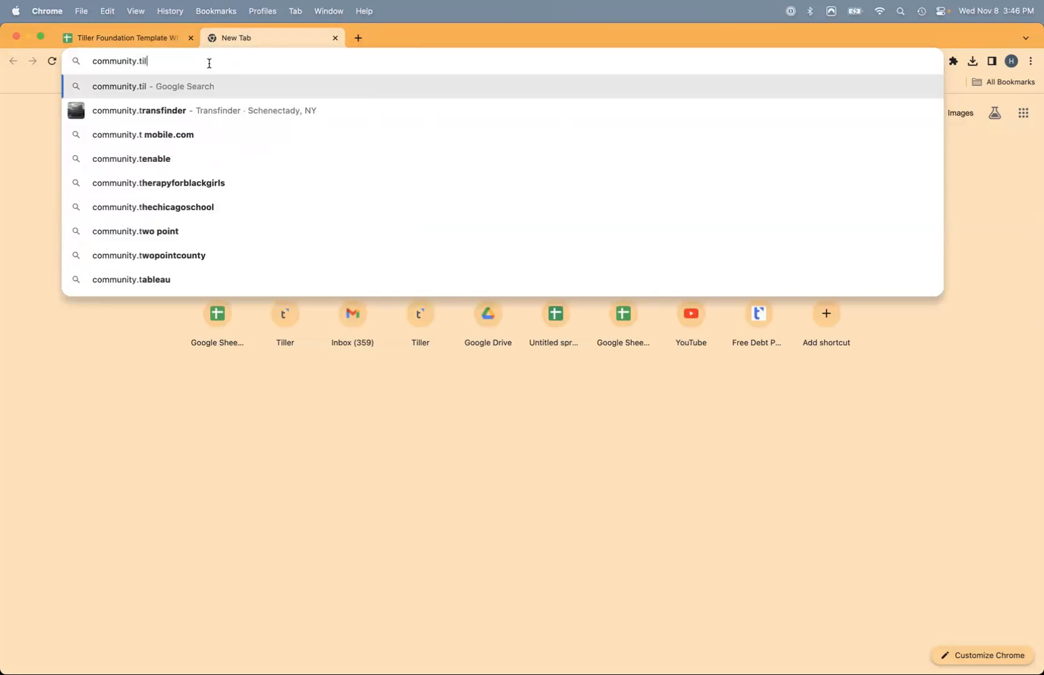
key(Return)
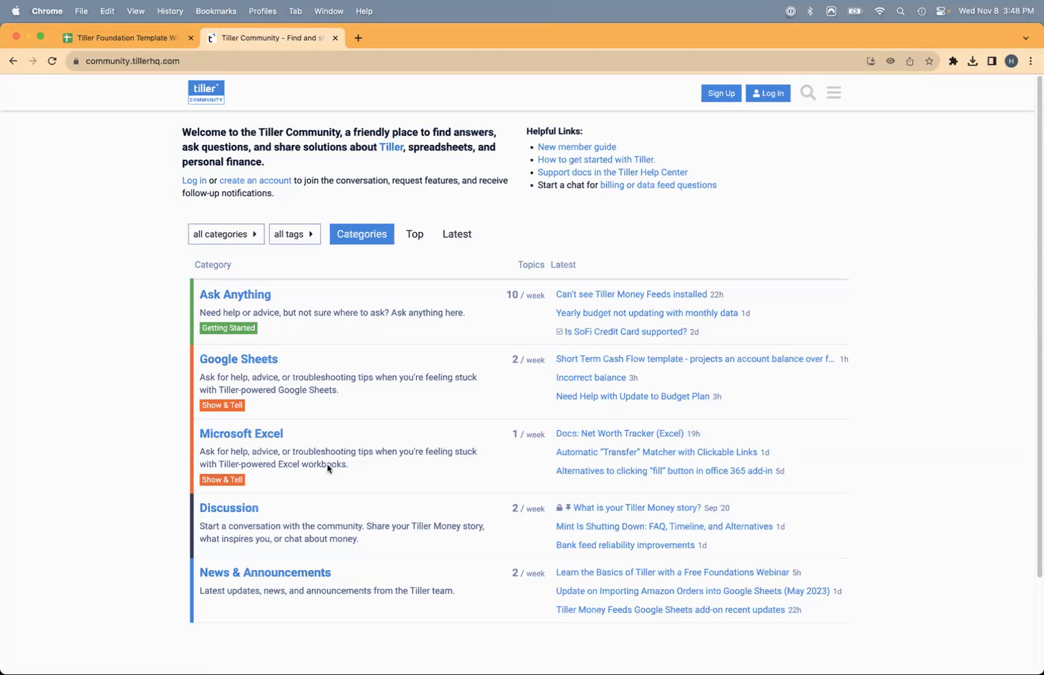
click(225, 480)
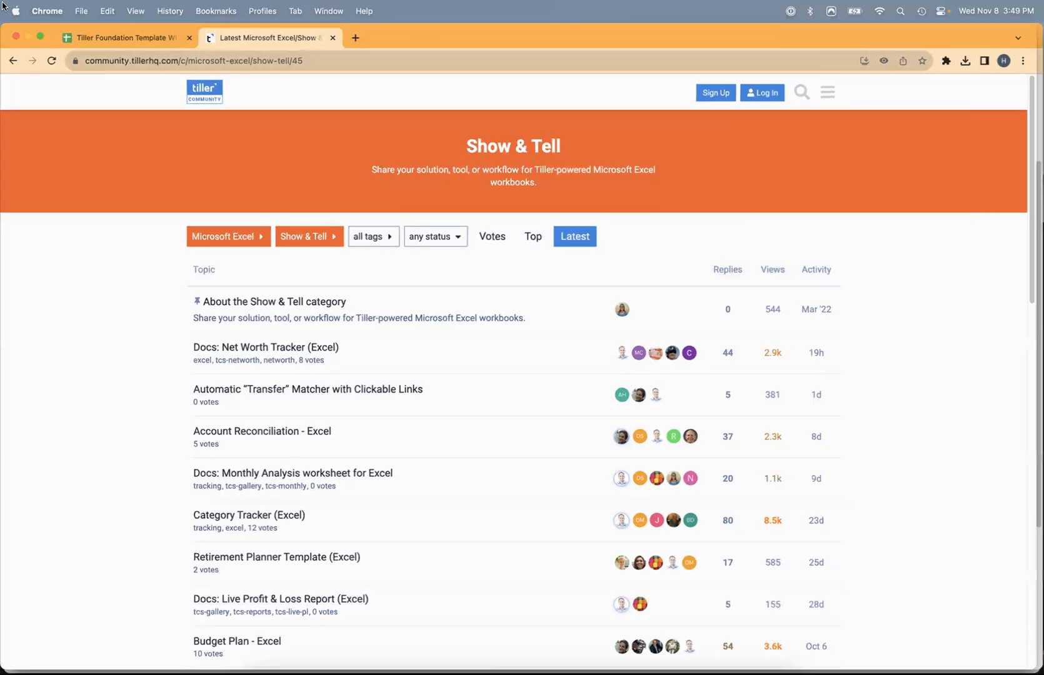
- Switch to the Tiller Foundation Template without categorizations and view its Categories sheet
key(ctrl+Up)
click(607, 197)
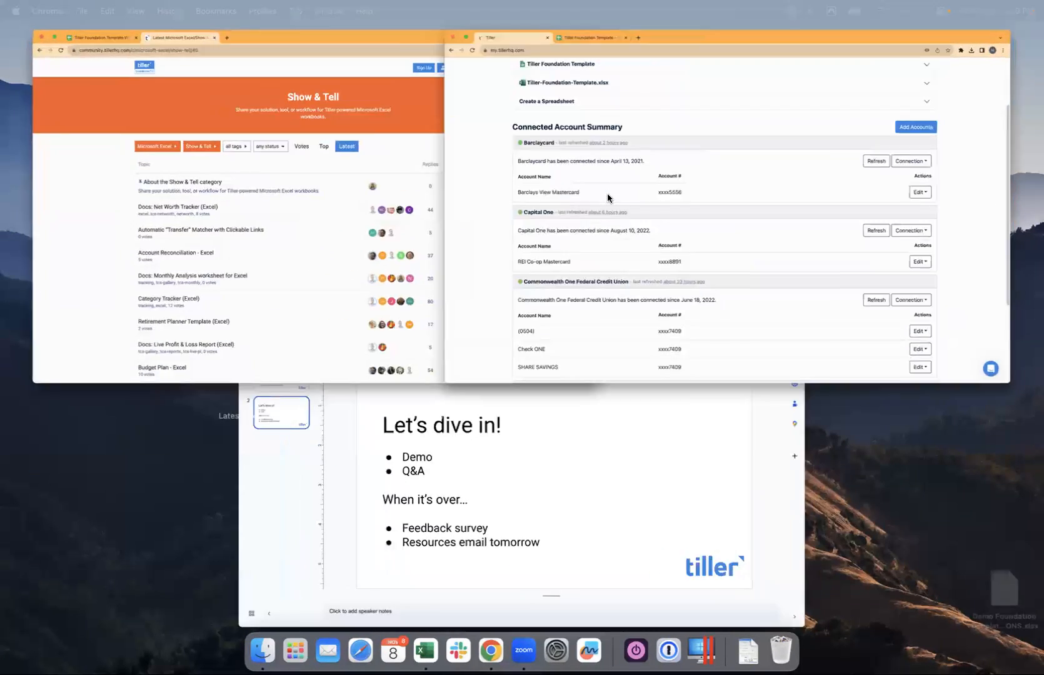
click(249, 38)
click(349, 663)
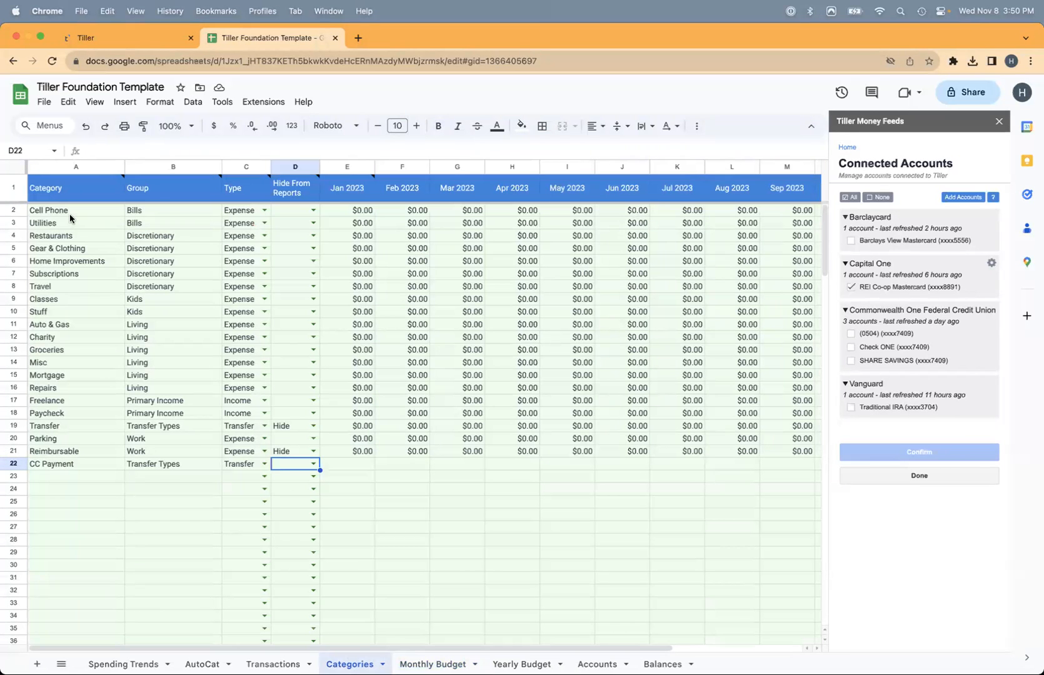
- Return to the template WITH CATEGORIZATIONS and rename the Cell Phone category to Phone on the Categories sheet
key(ctrl+Up)
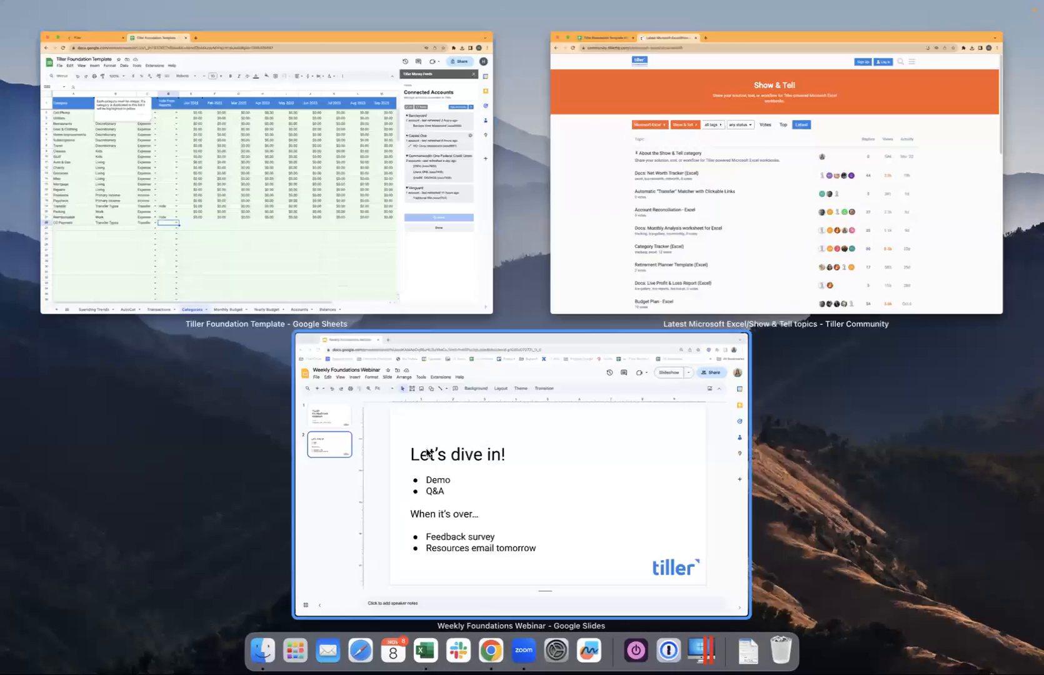
click(616, 158)
click(134, 39)
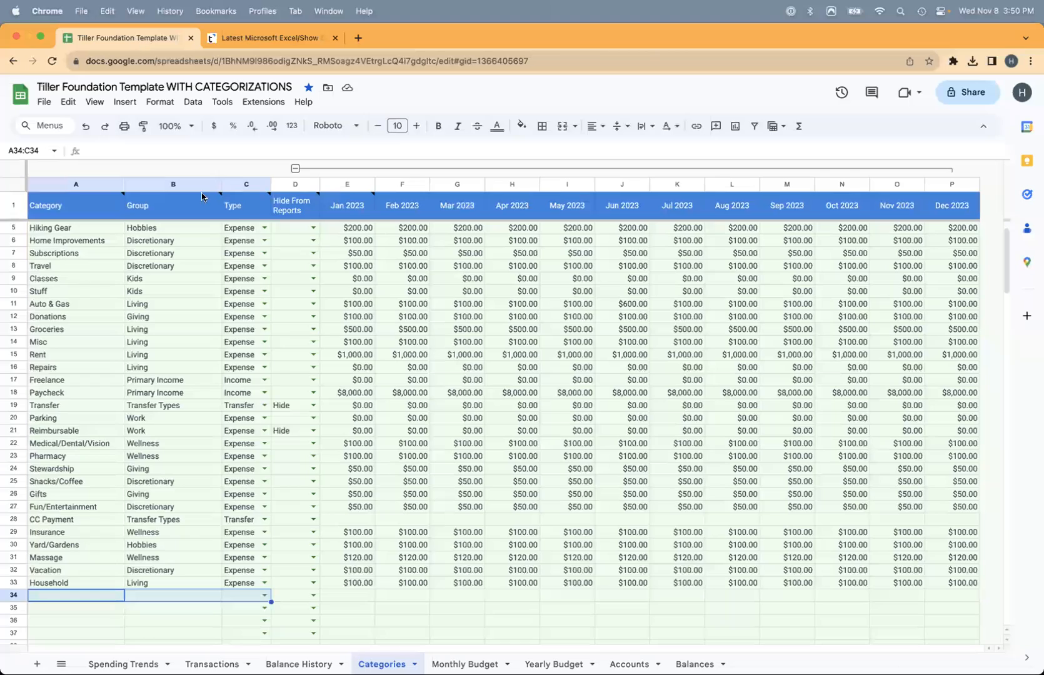
click(348, 304)
scroll(206, 272, up, 3)
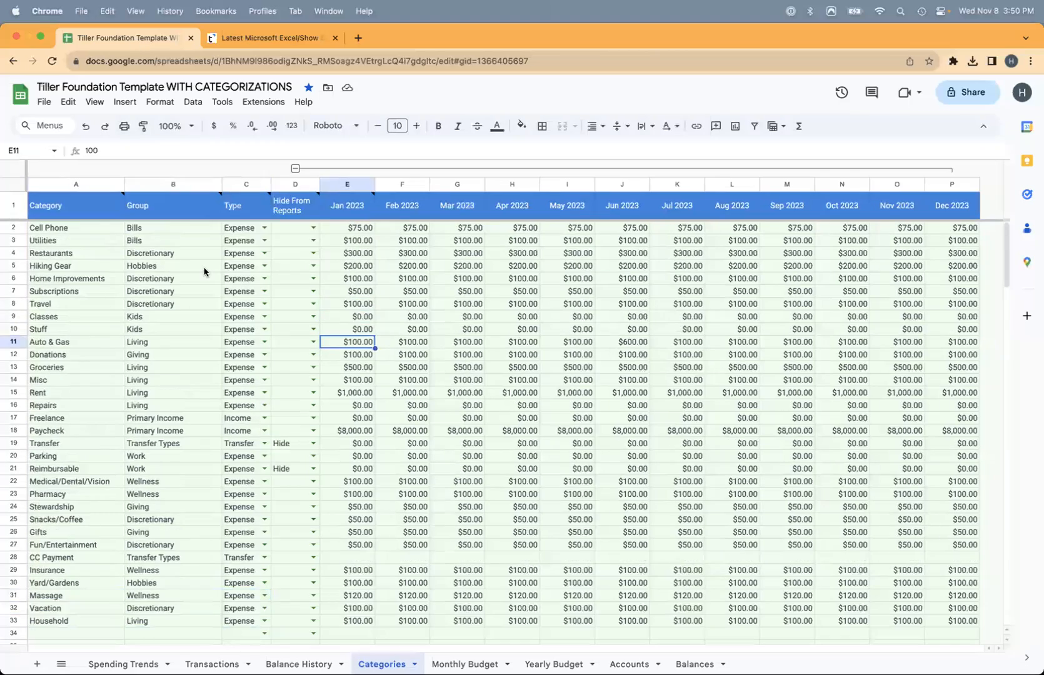
click(42, 230)
text(Phone)
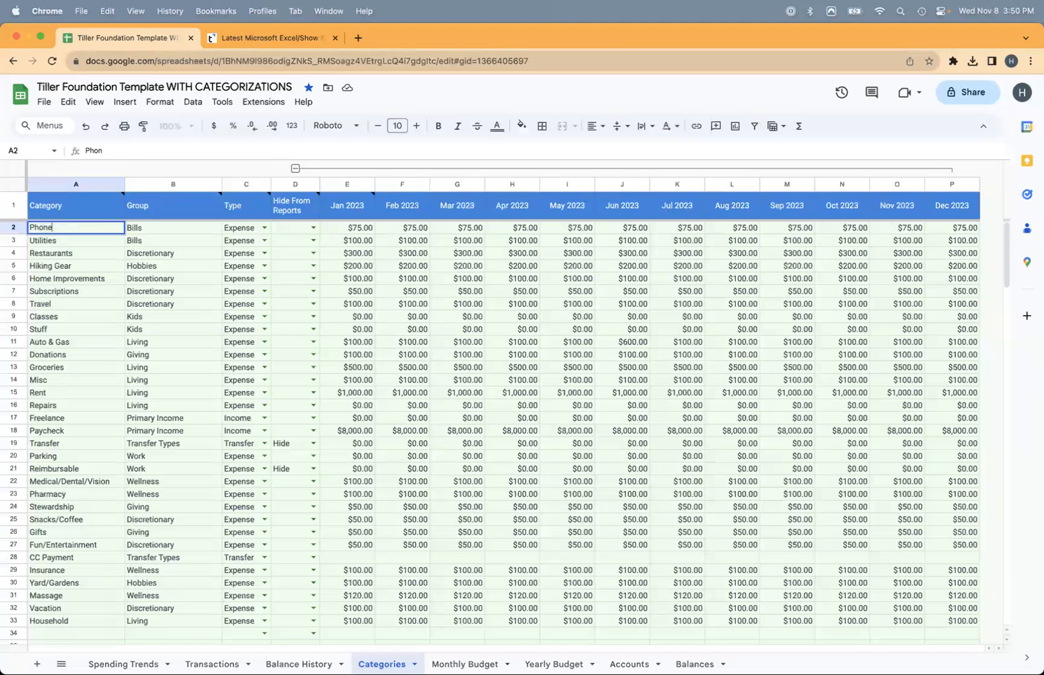
key(Return)
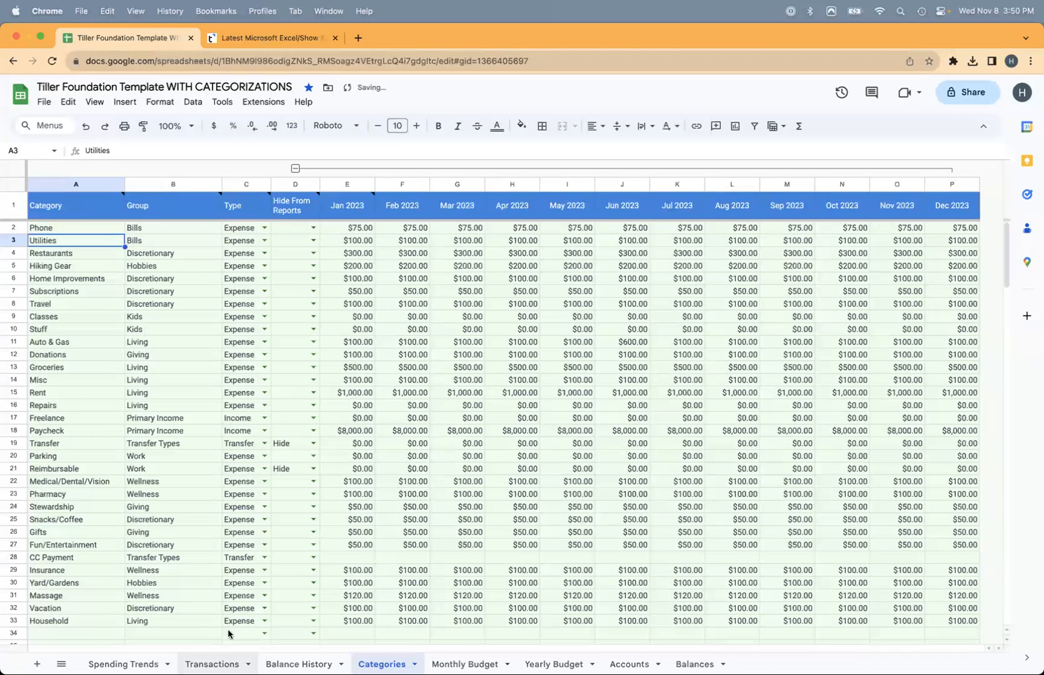
- Examine the category of the Att Bill Payment transaction on the Transactions sheet and read its validation message
click(212, 664)
scroll(256, 397, down, 5)
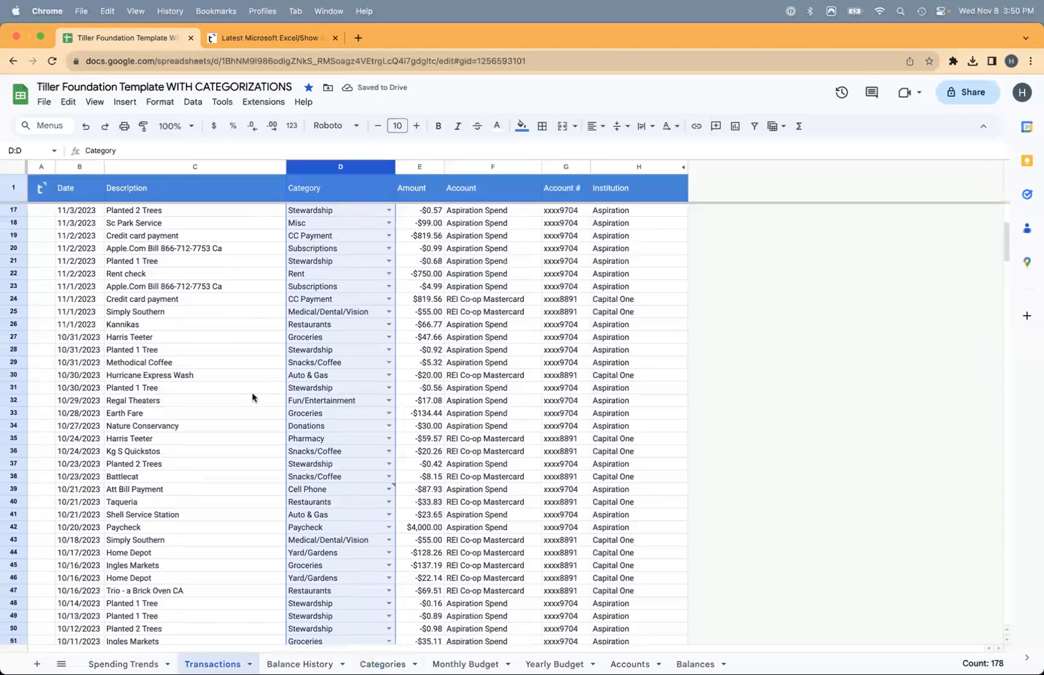
click(334, 493)
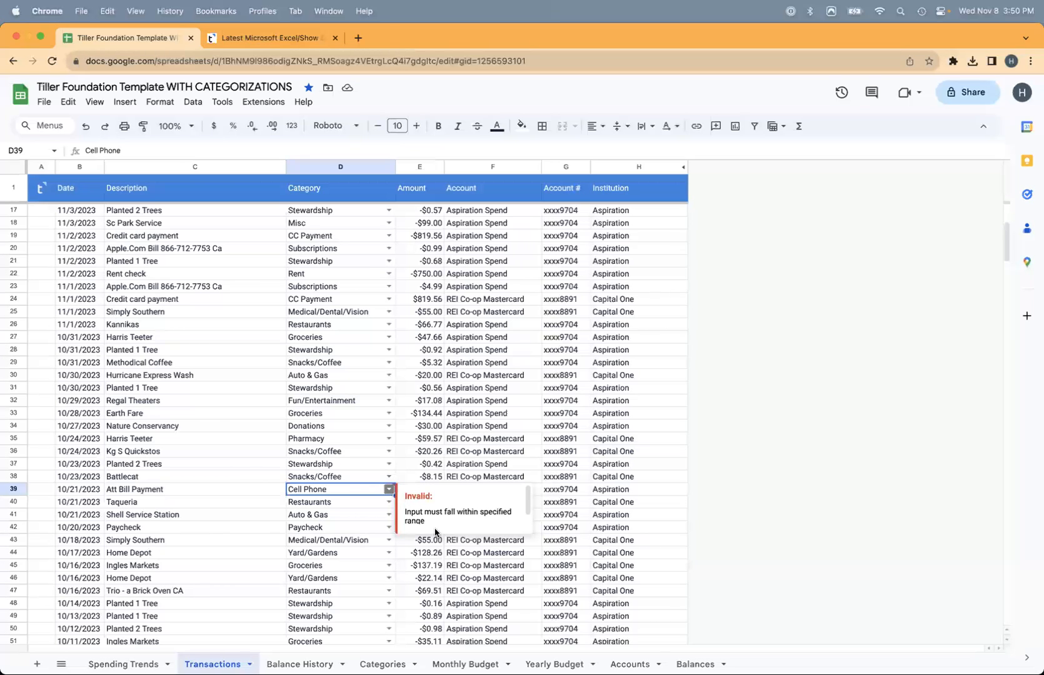
scroll(425, 523, down, 1)
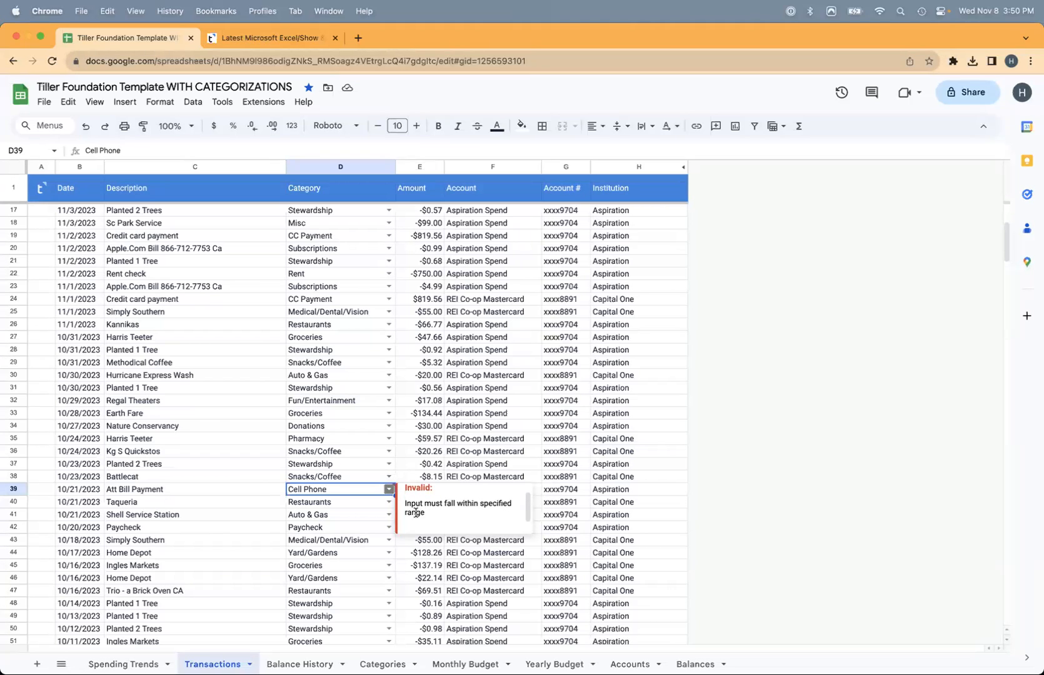
scroll(415, 513, up, 1)
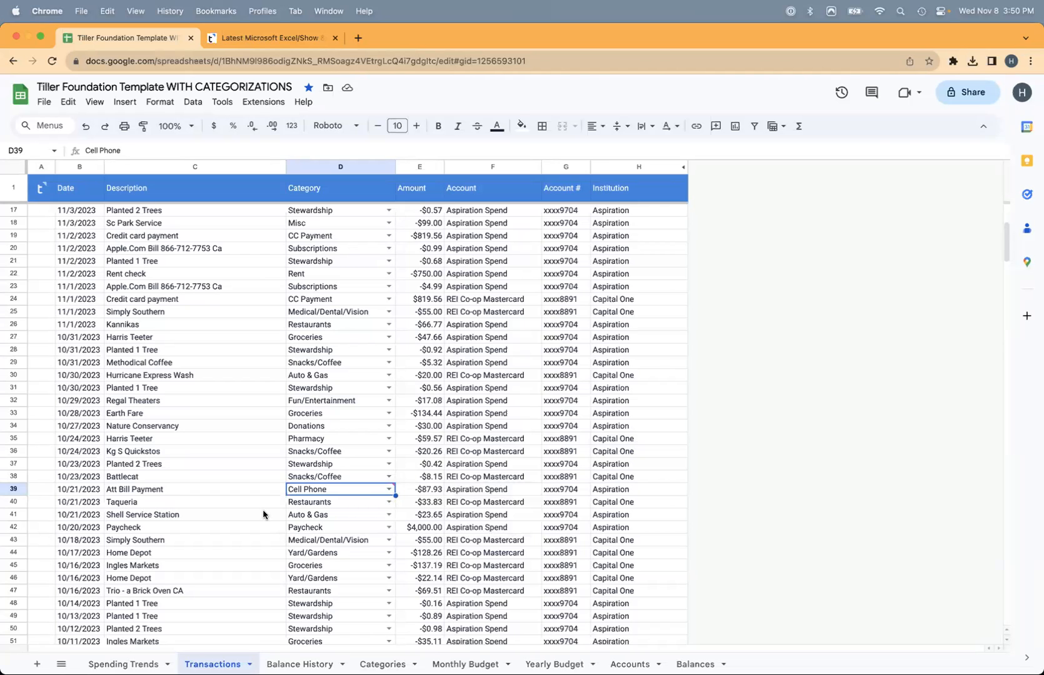
- Set up Find and replace on the Transactions Category column to find "Cell Phone" and replace it with "Phone"
click(346, 168)
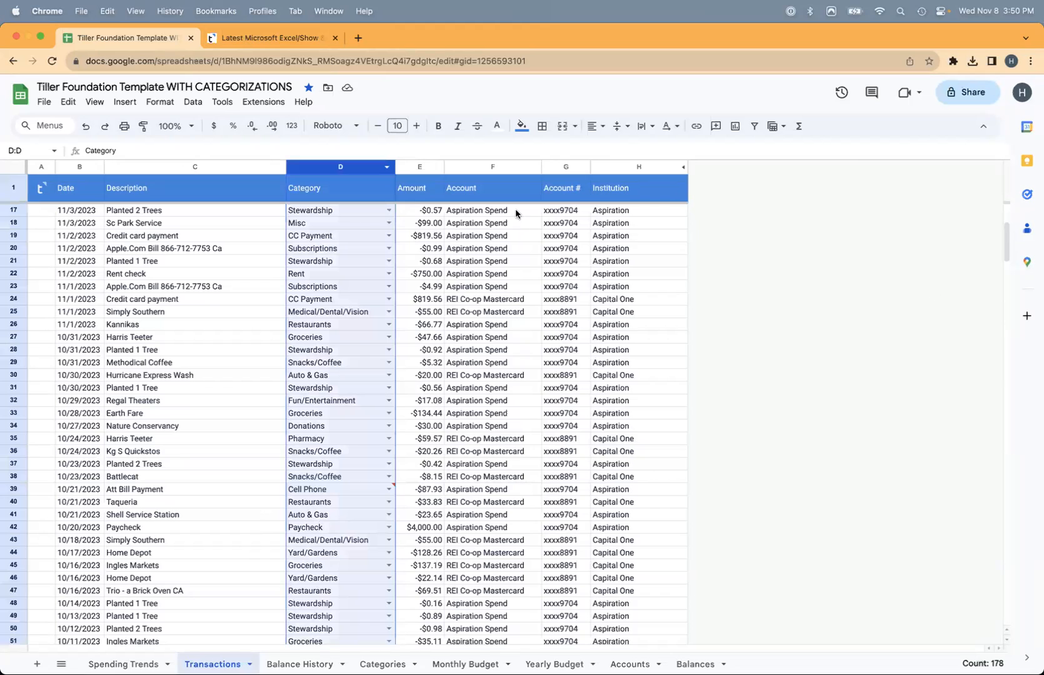
click(88, 102)
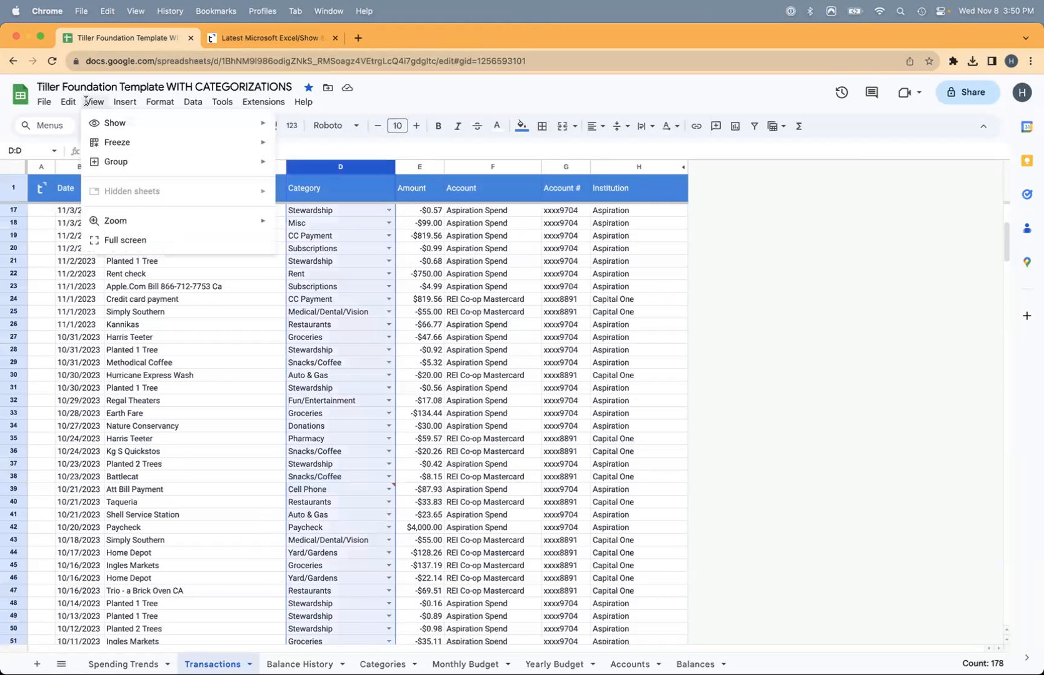
mouse_move(67, 102)
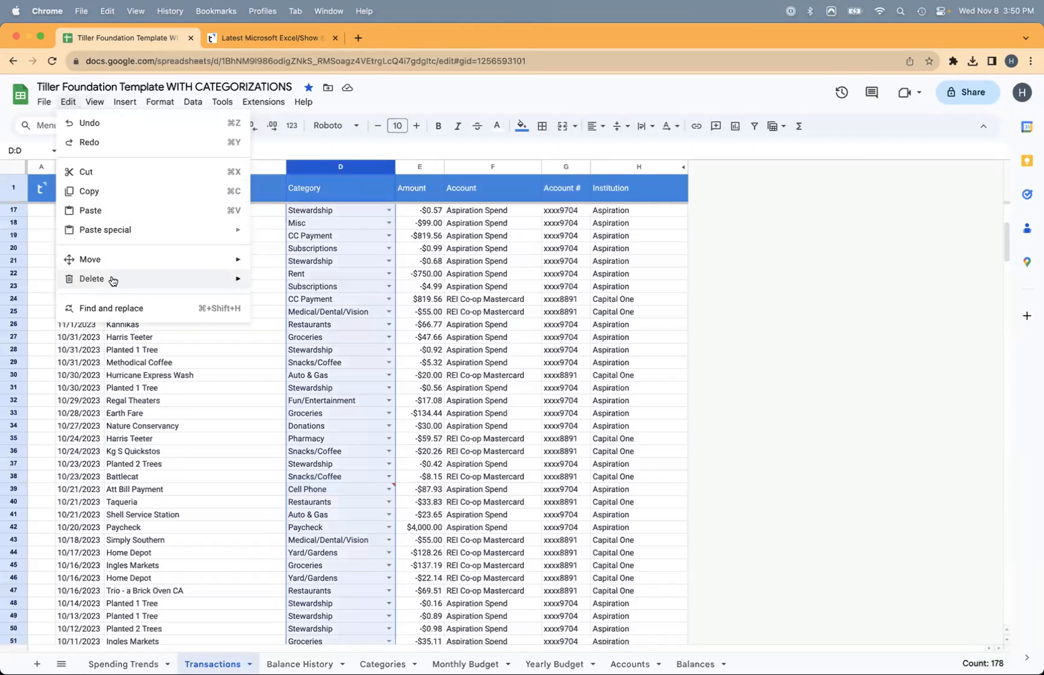
click(109, 309)
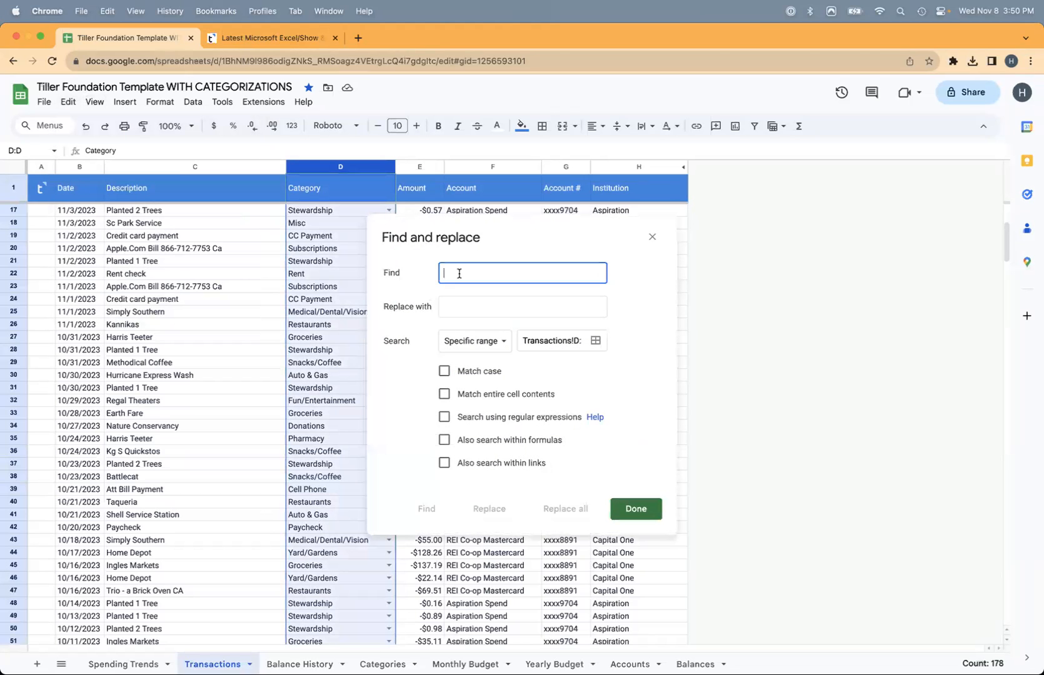
text(Phone)
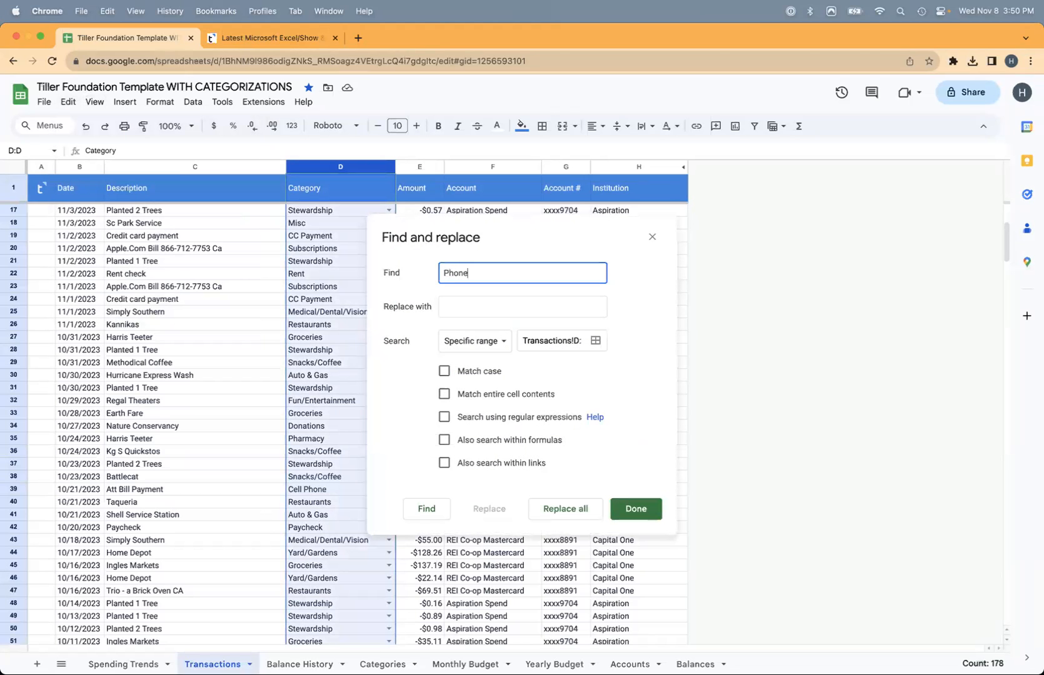
drag(477, 273, 419, 276)
text(Cell Phone)
key(Tab)
text(Phone)
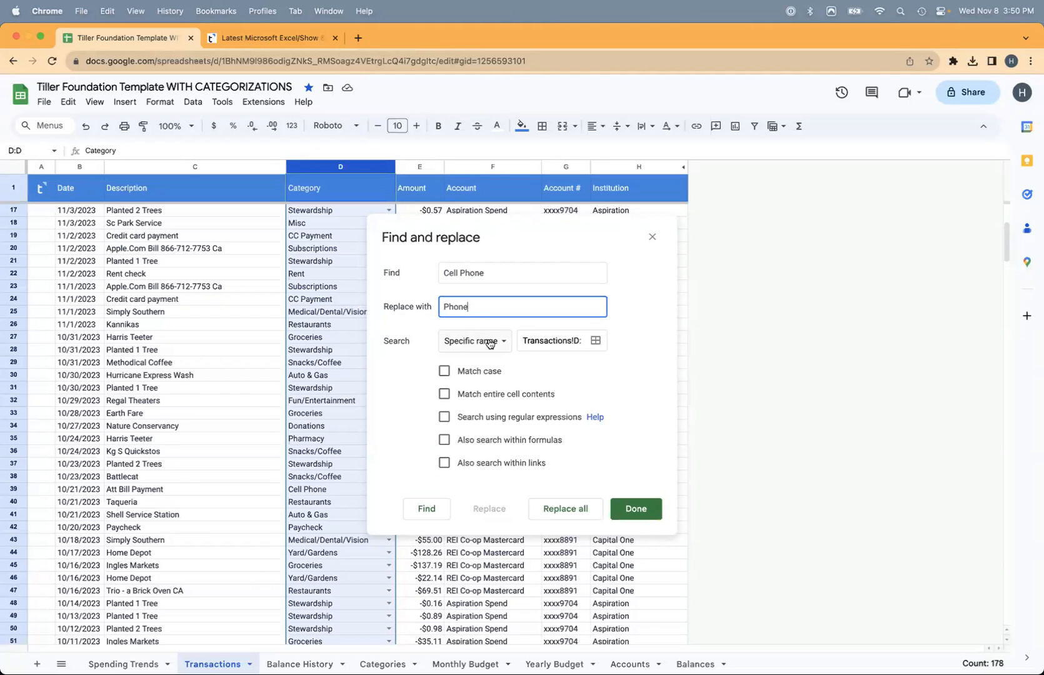
- Replace all matches in the Category column, accept the protected-range edit without further warnings for 5 minutes, and check the Att Bill Payment category
click(490, 342)
click(572, 341)
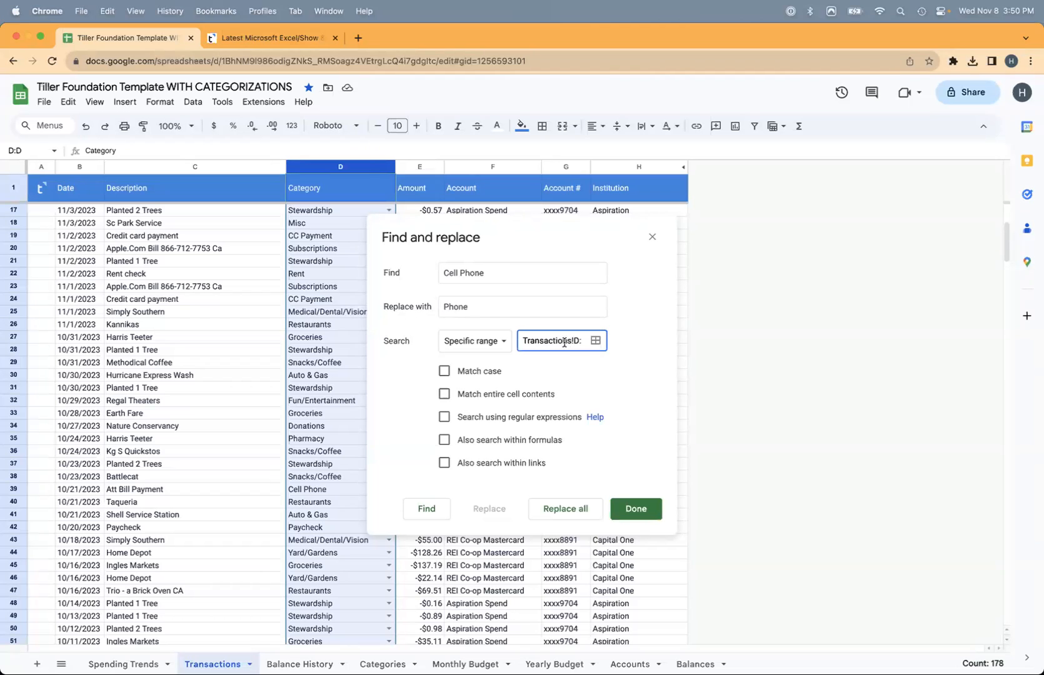
click(580, 516)
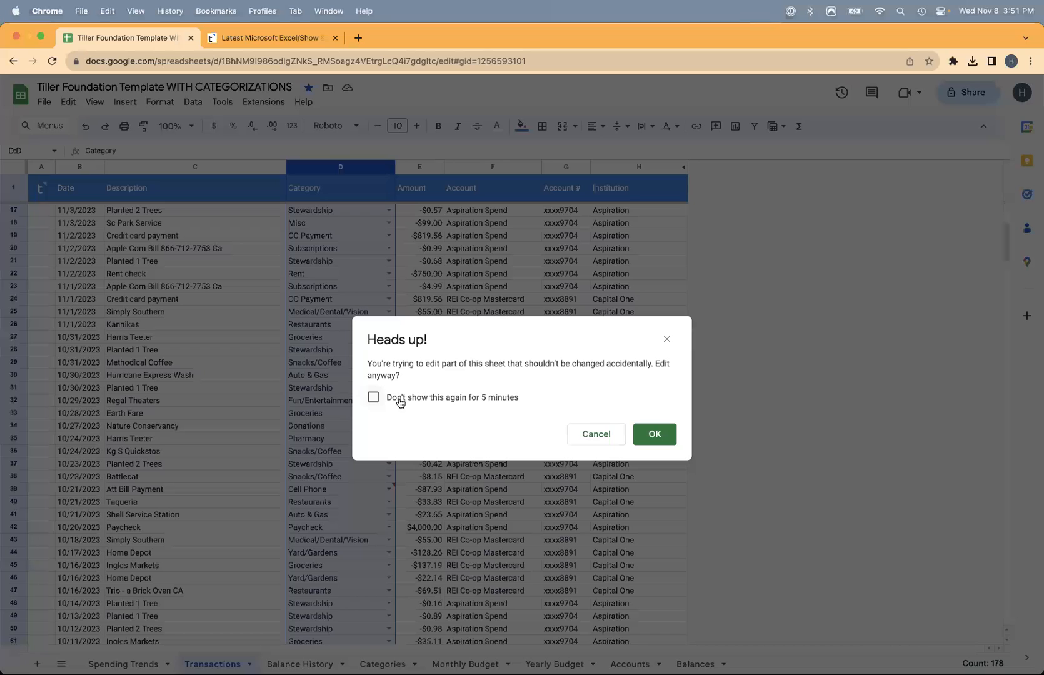
click(400, 403)
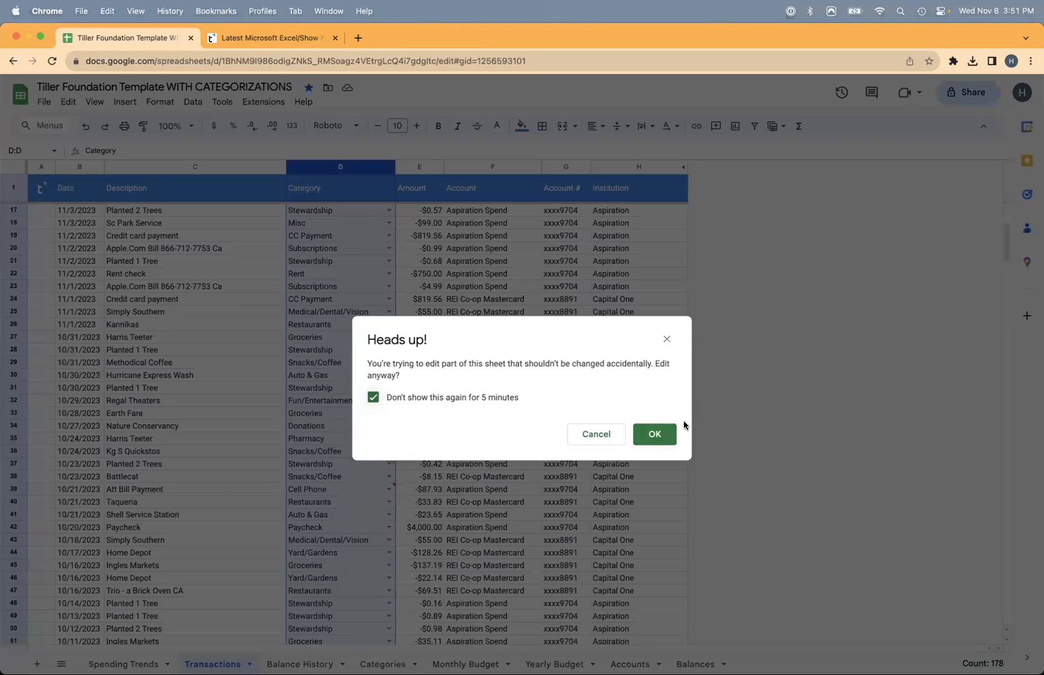
click(654, 433)
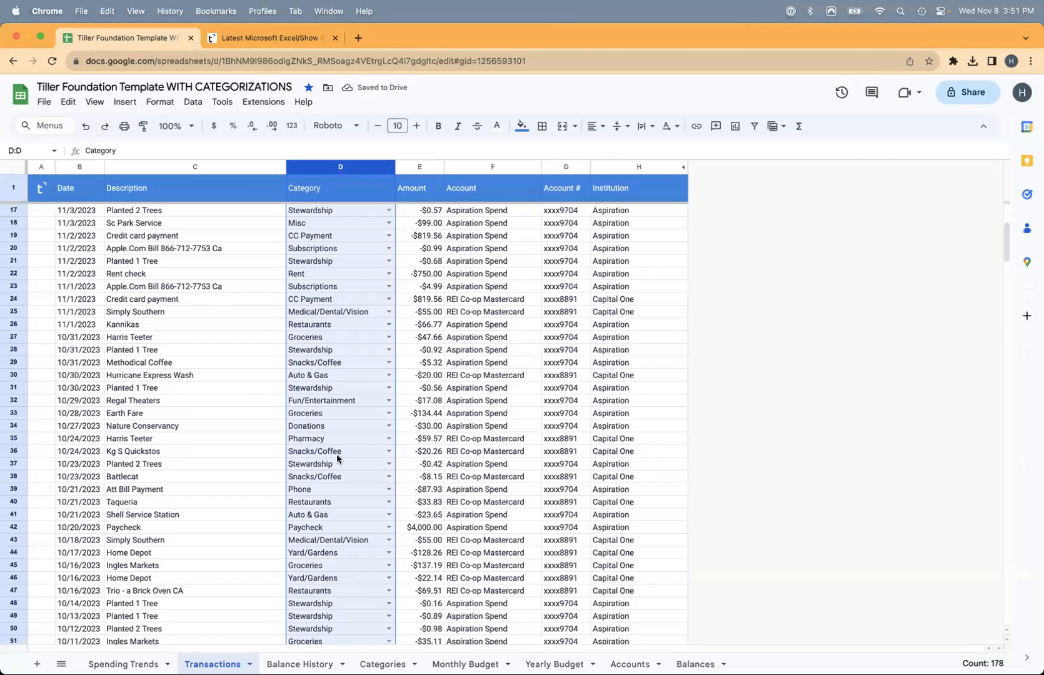
click(317, 491)
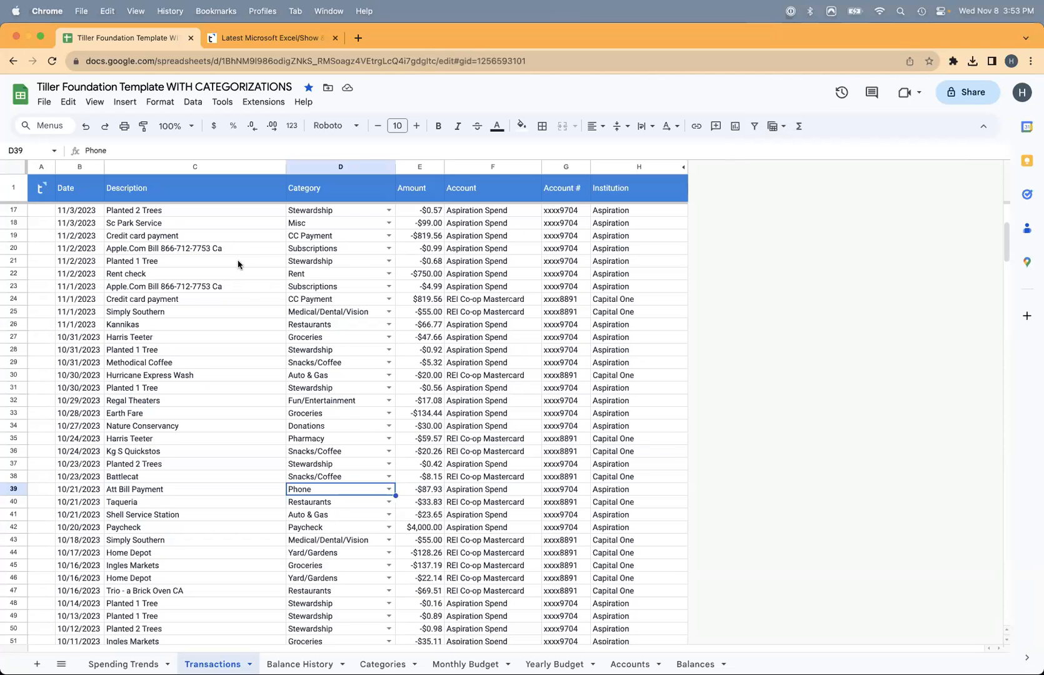
- Switch to the Tiller Foundation Template without categorizations and look over the Tiller Money Feeds options and the file's sharing settings
key(ctrl+Up)
click(777, 171)
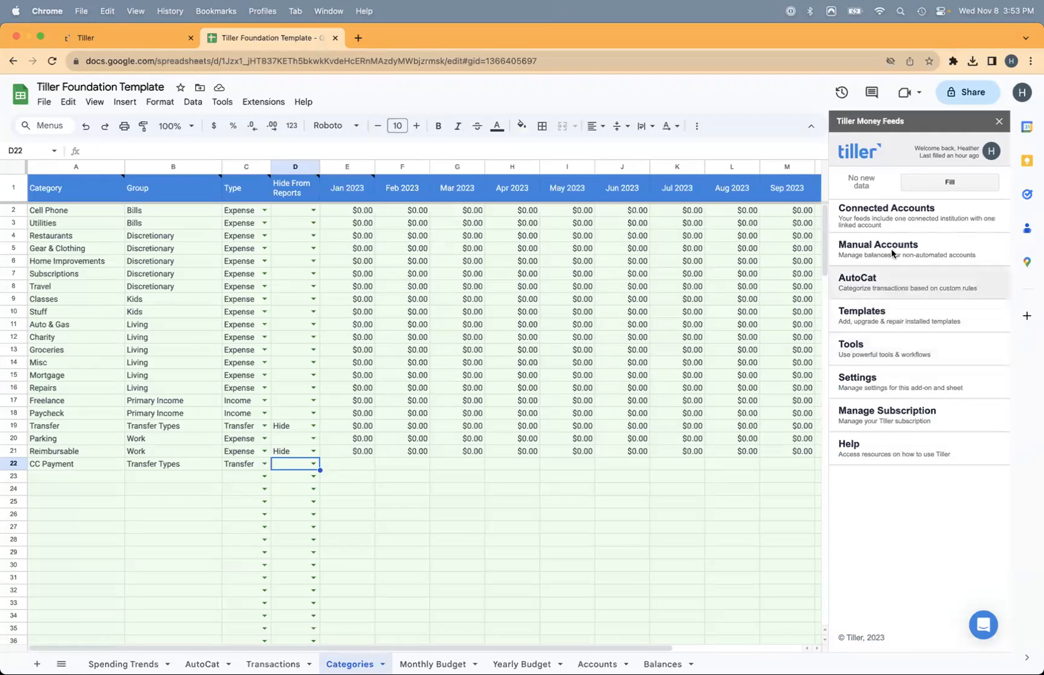
click(890, 356)
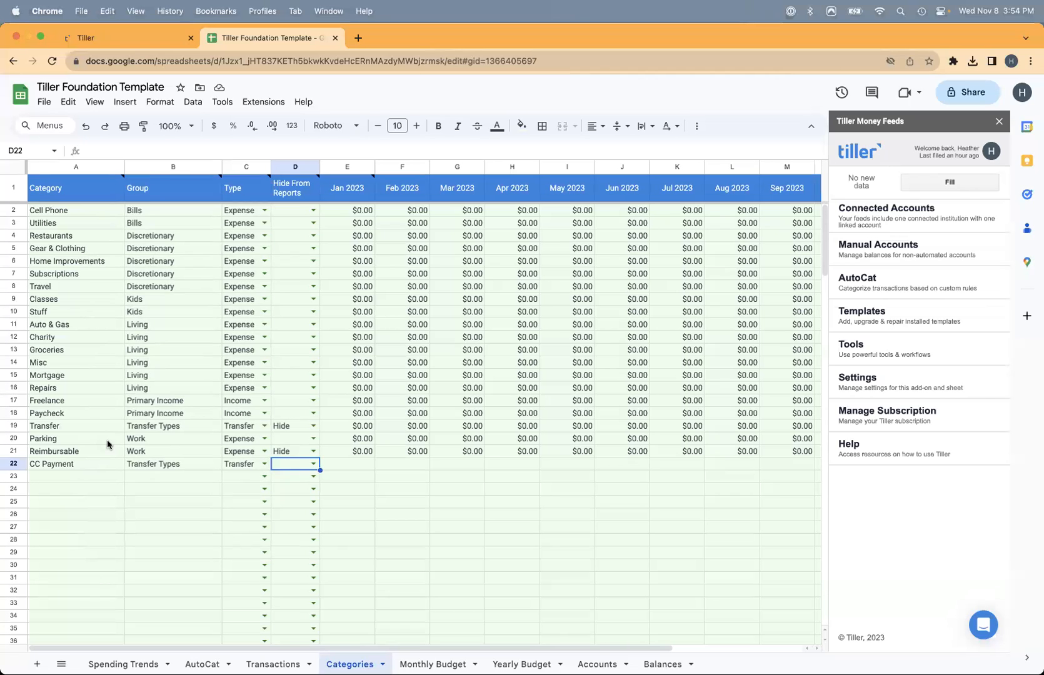
click(970, 95)
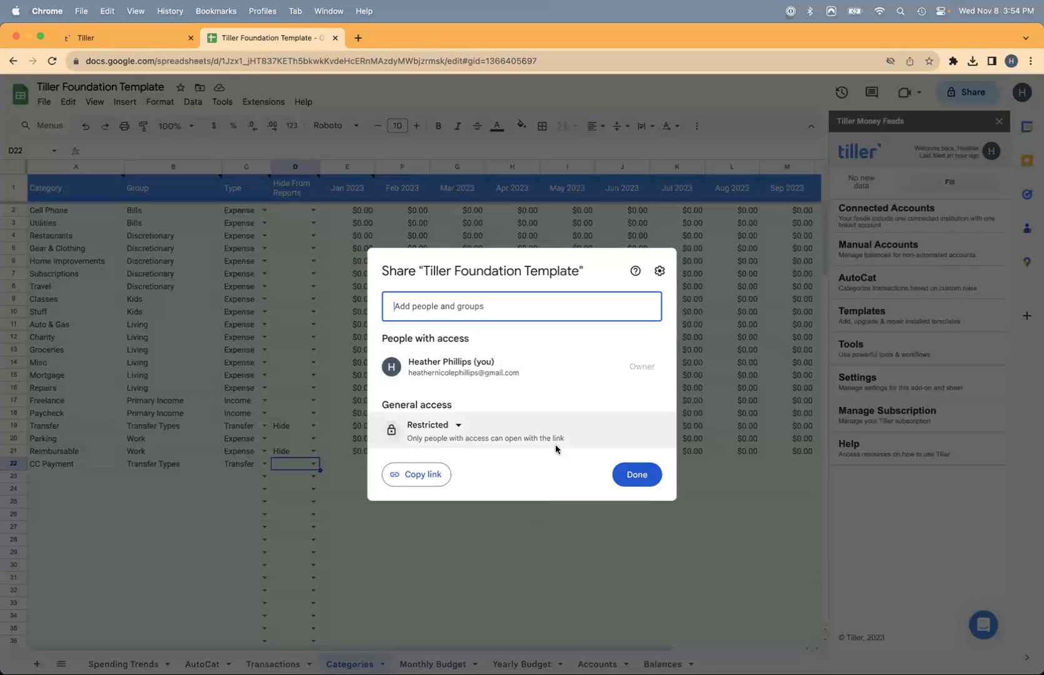
click(637, 478)
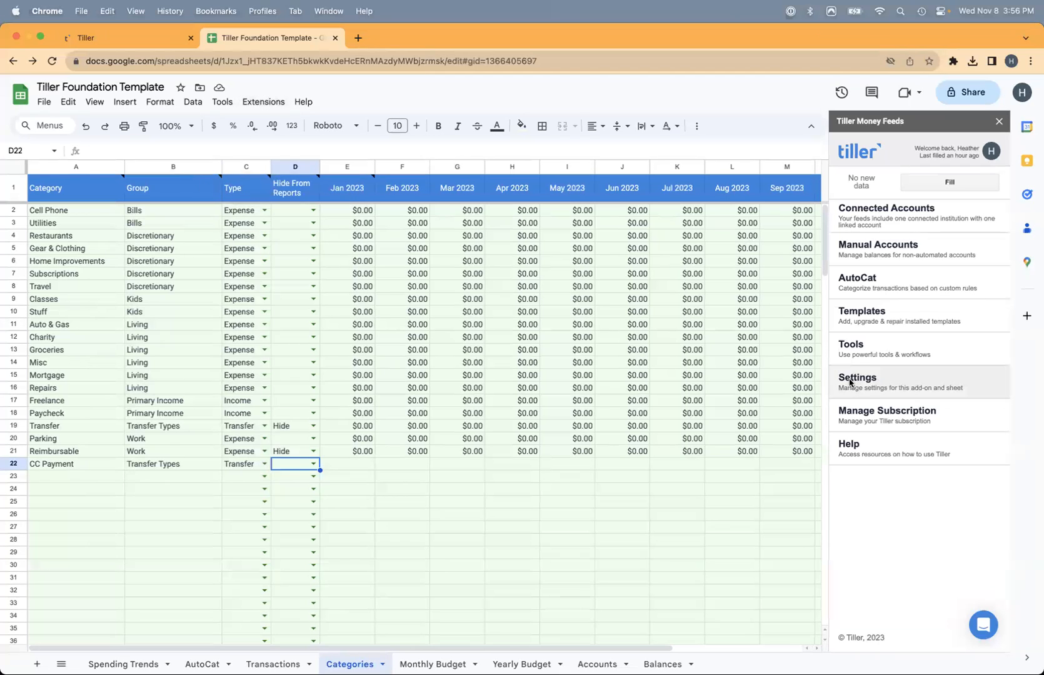
- Look over the Tiller Money Feeds extension options and set the Insights period on the Spending Trends sheet to Custom
click(249, 103)
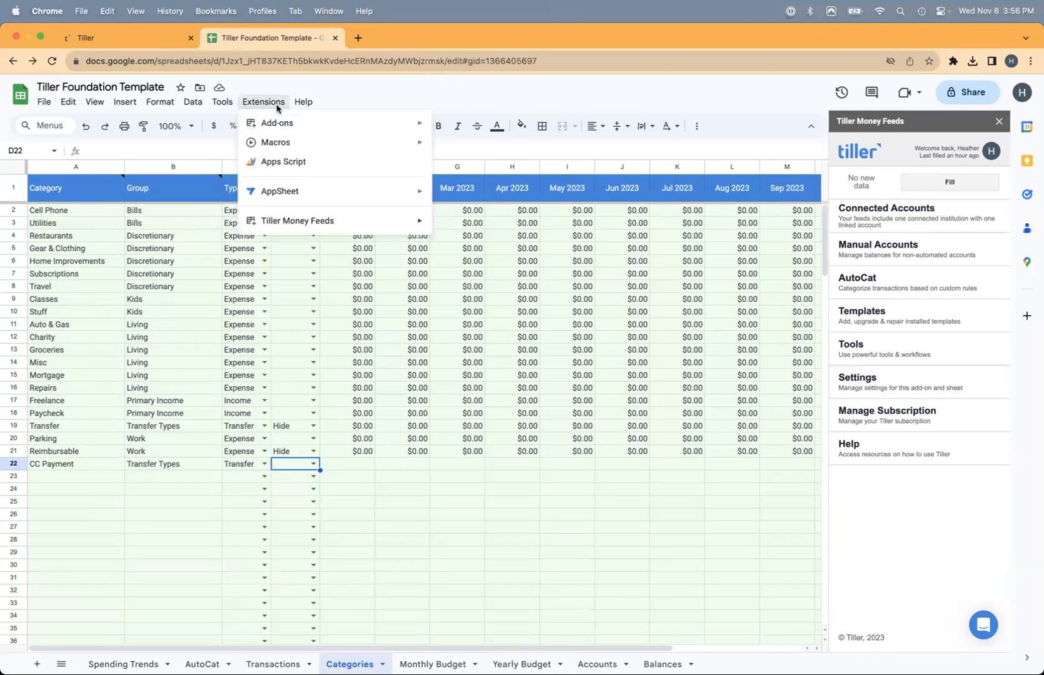
mouse_move(367, 223)
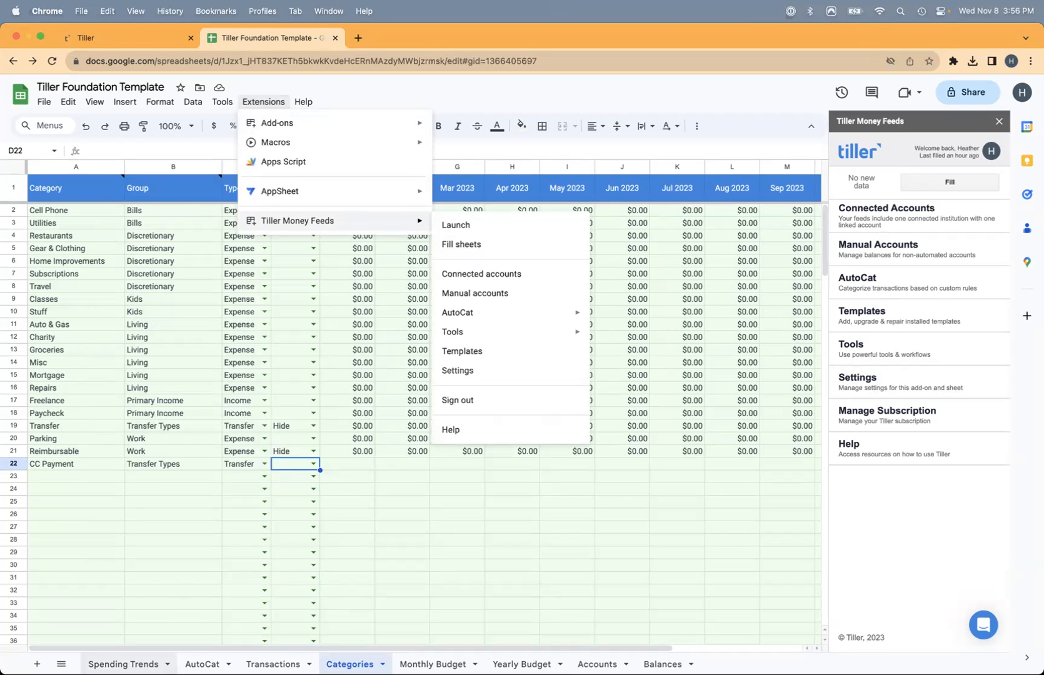
click(123, 664)
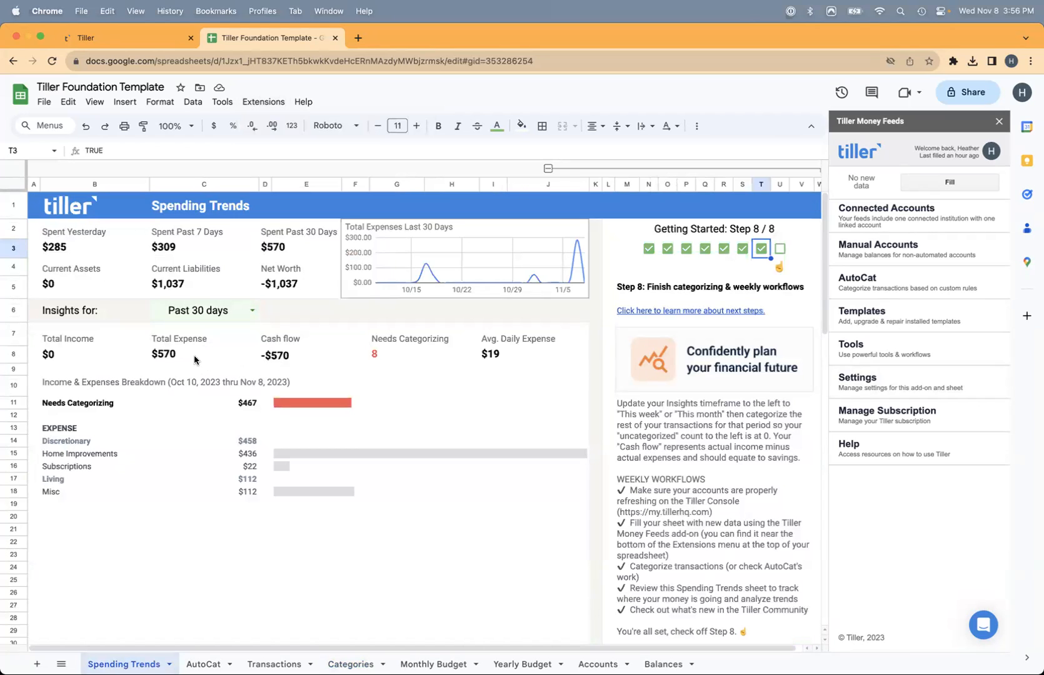
click(252, 313)
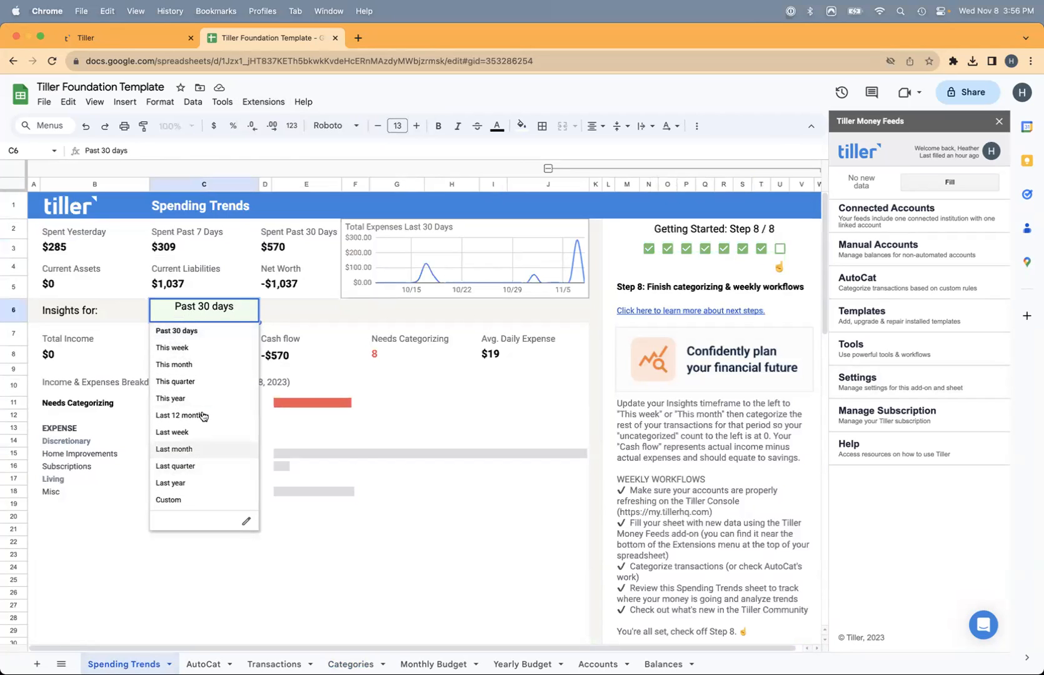
click(192, 500)
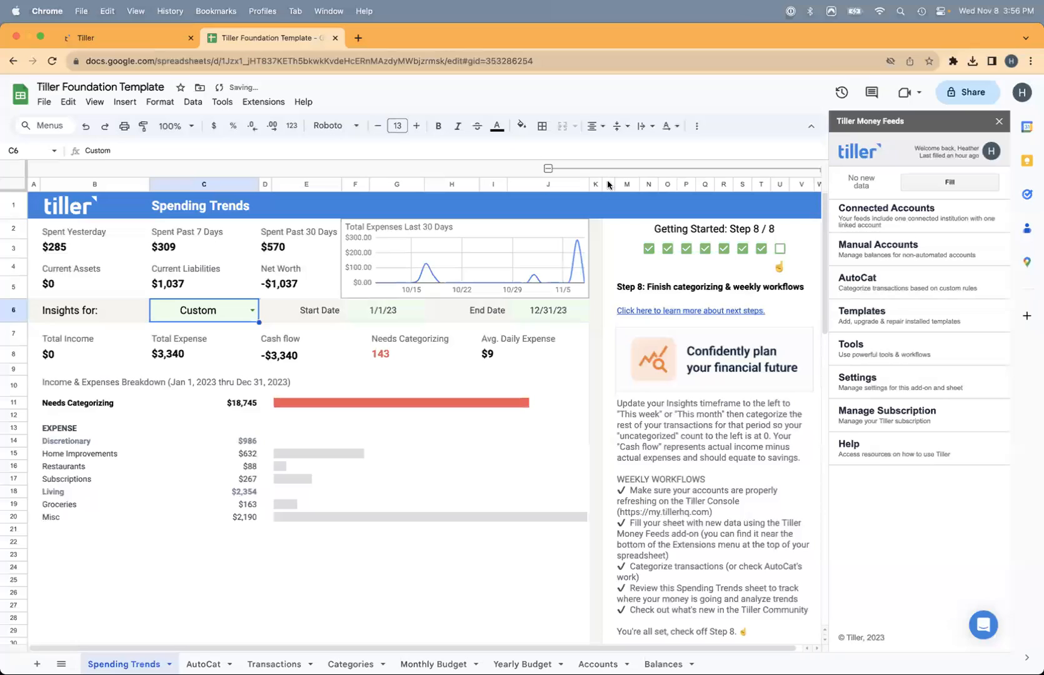
- Switch to the Tiller Foundation Template WITH CATEGORIZATIONS, unhide the helper columns on Spending Trends and enable More Space
key(ctrl+Down)
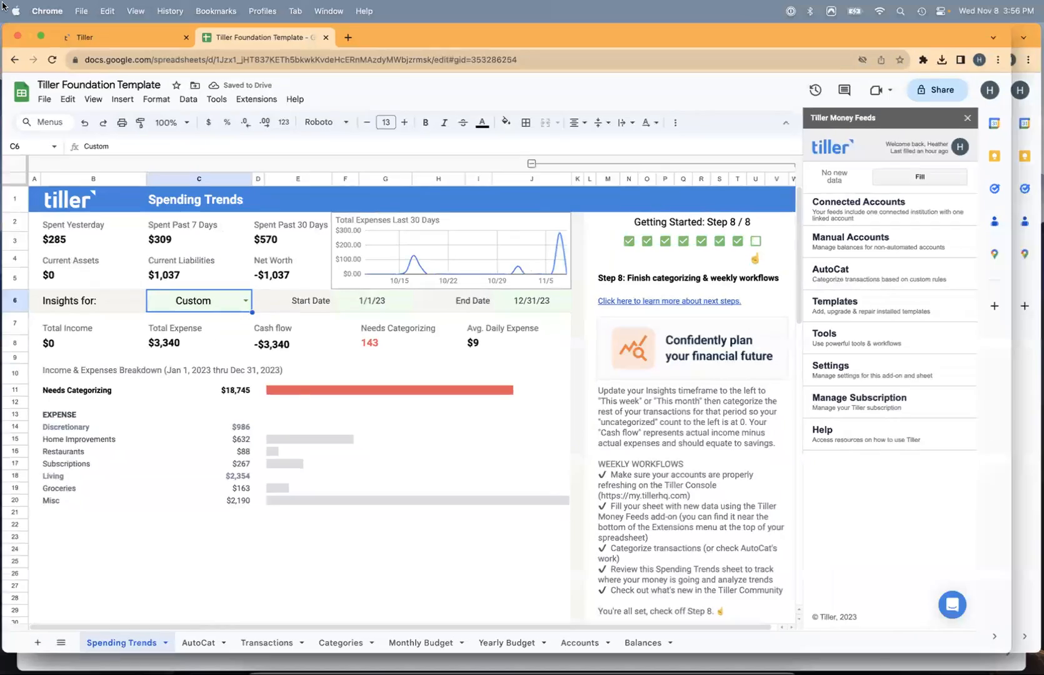
click(640, 192)
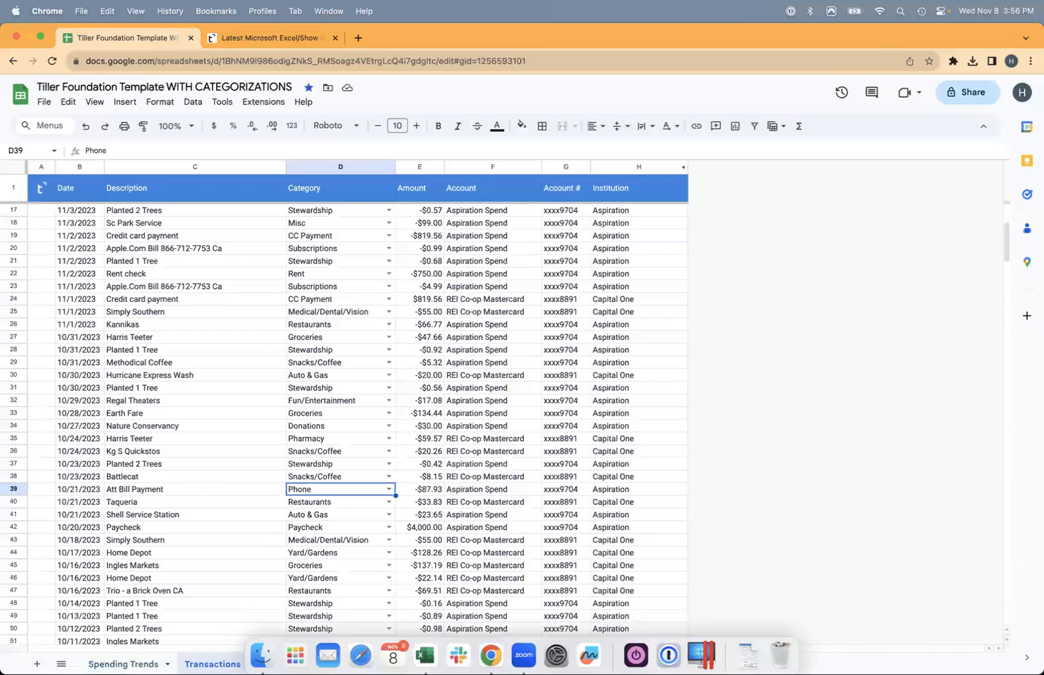
click(125, 664)
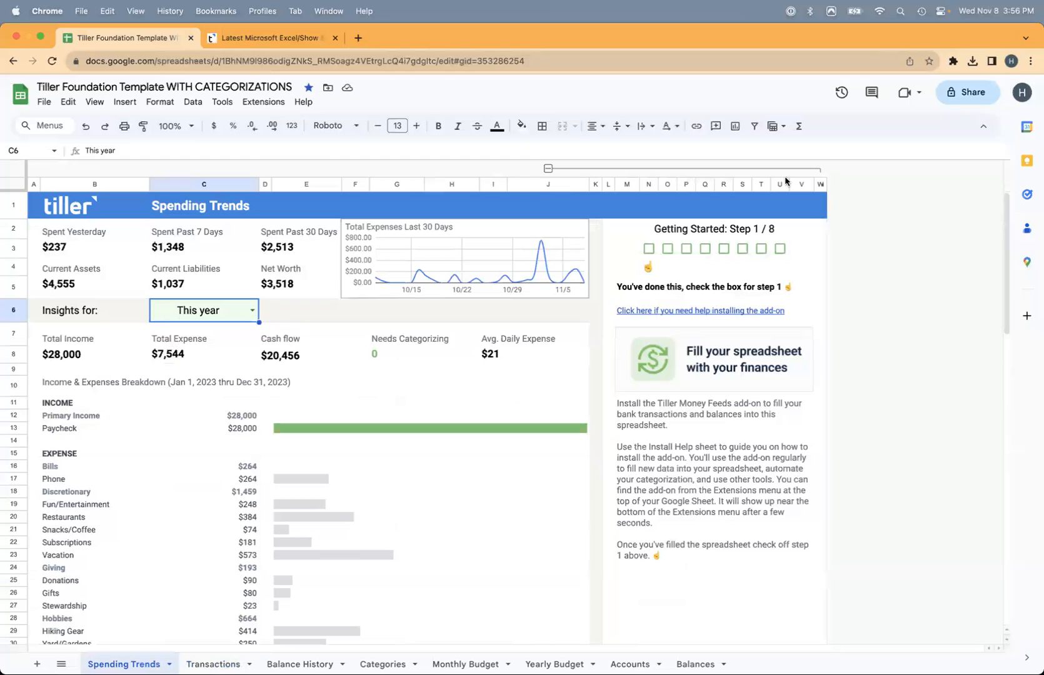
click(821, 187)
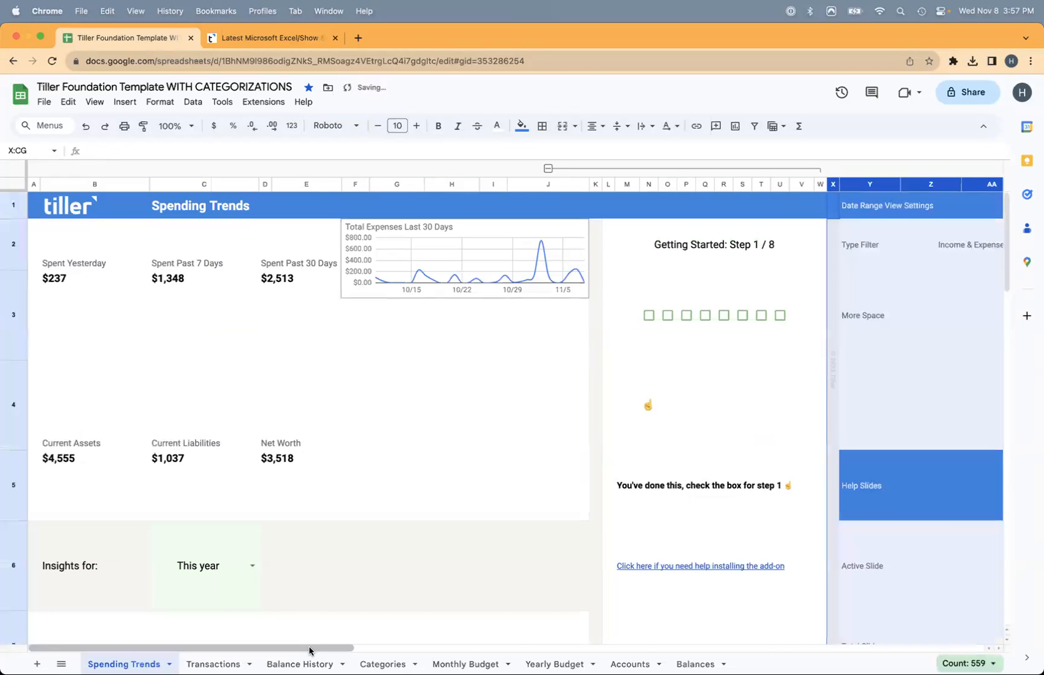
drag(310, 650, 446, 650)
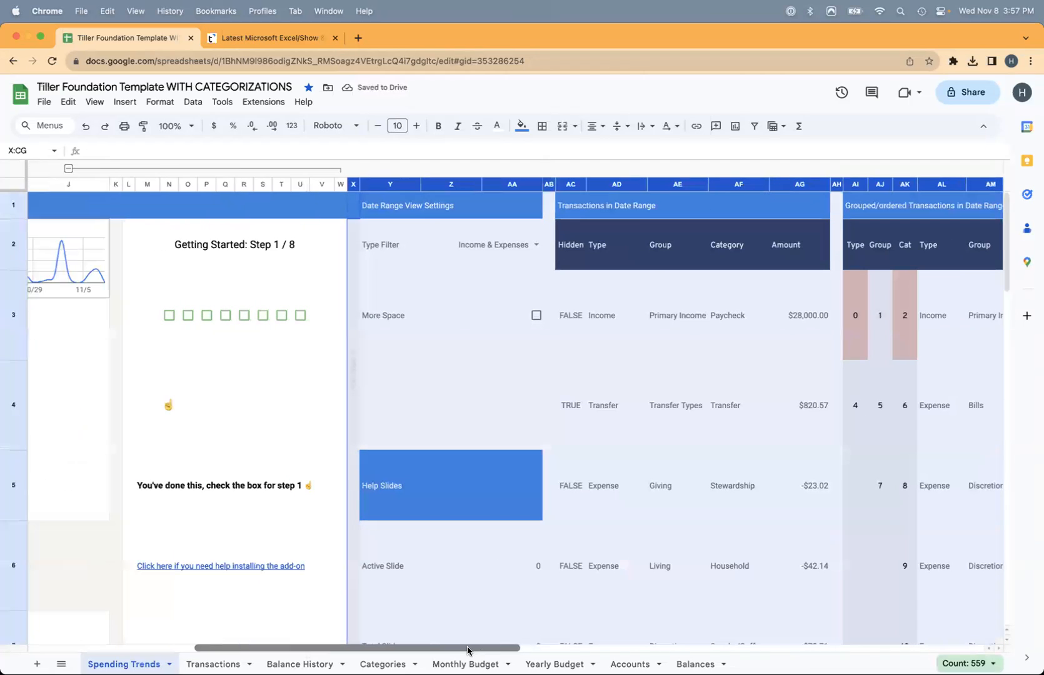
click(535, 315)
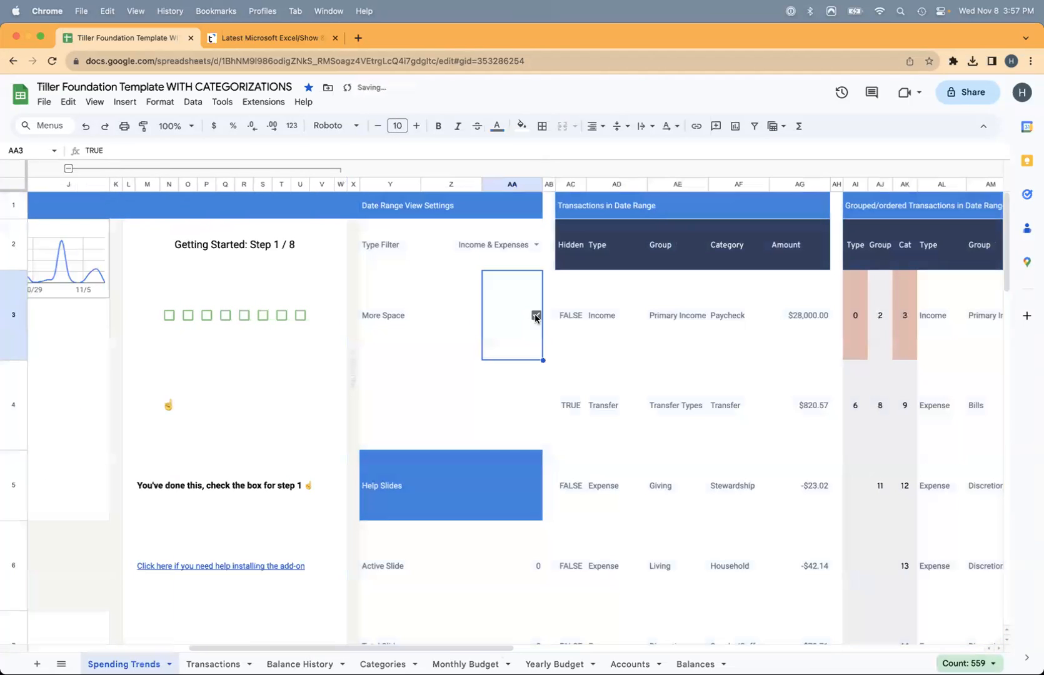
- Hide the helper columns Y through CG on the Spending Trends sheet
click(369, 181)
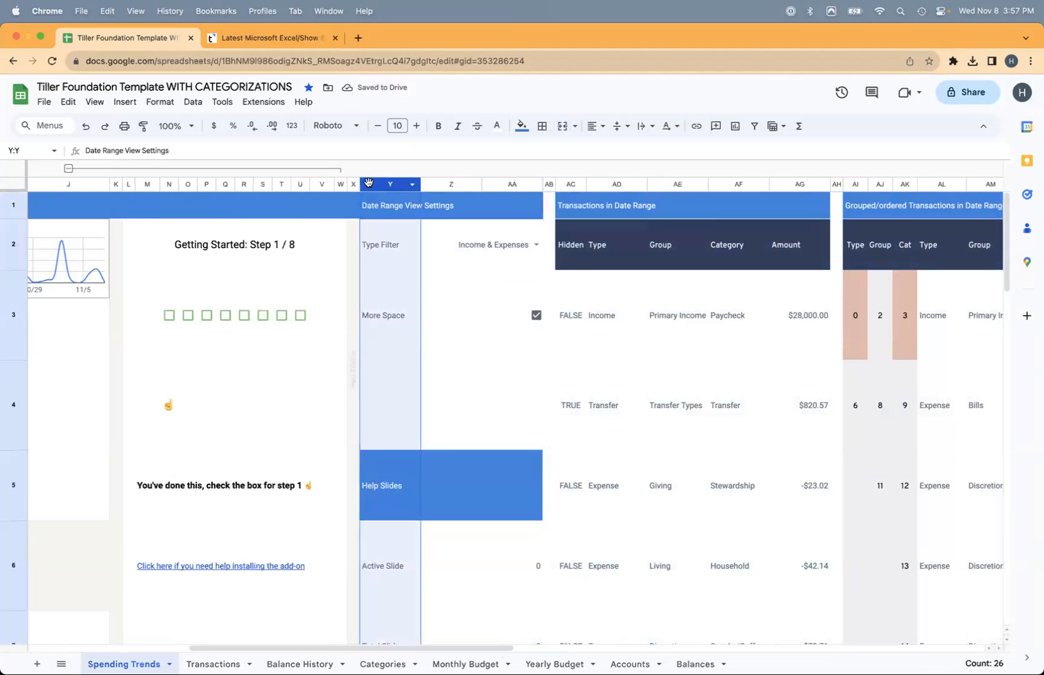
key(super+shift+Right)
key(super+shift+Right)
key(super+shift+Right)
key(super+shift+Right)
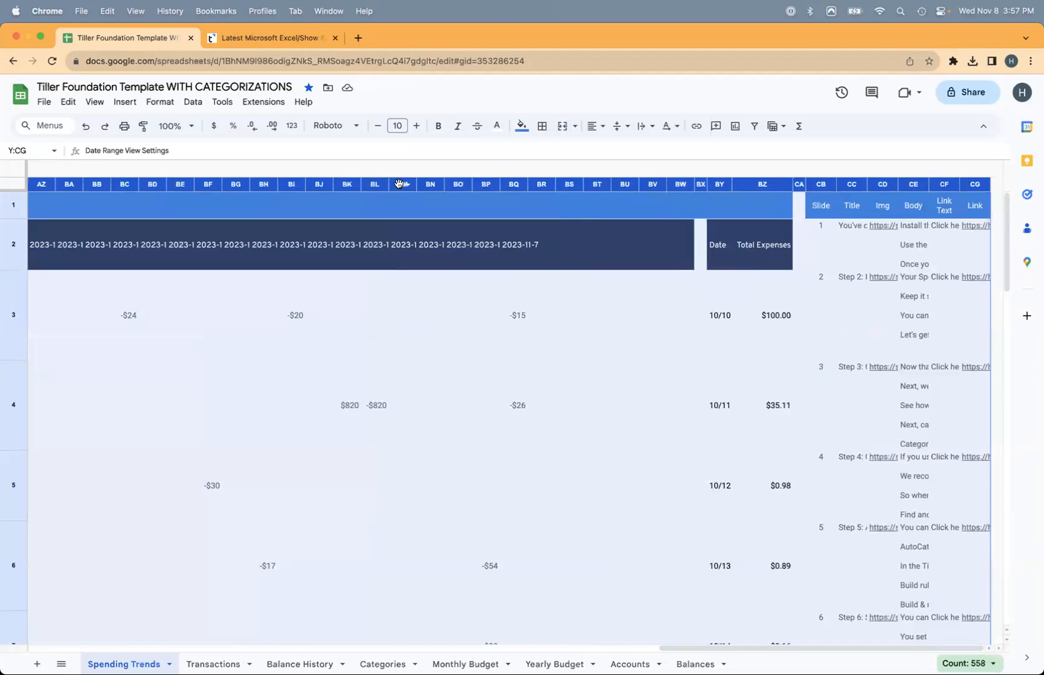
right_click(400, 186)
click(428, 361)
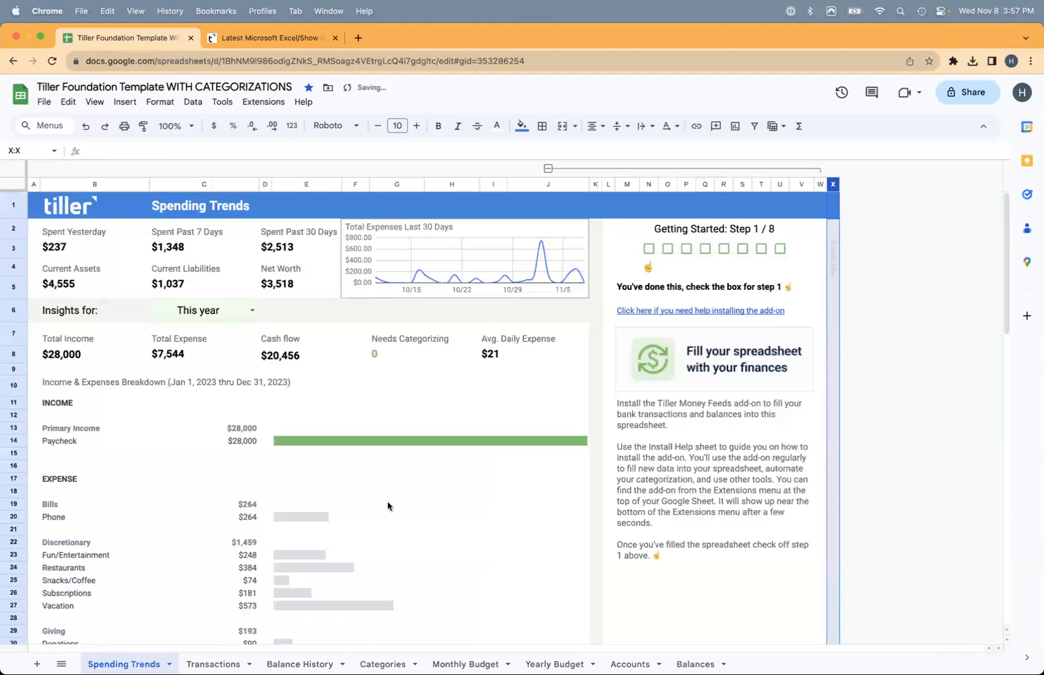
- Examine the blank rows separating the category groups in the Income & Expenses Breakdown on Spending Trends
click(213, 516)
click(10, 529)
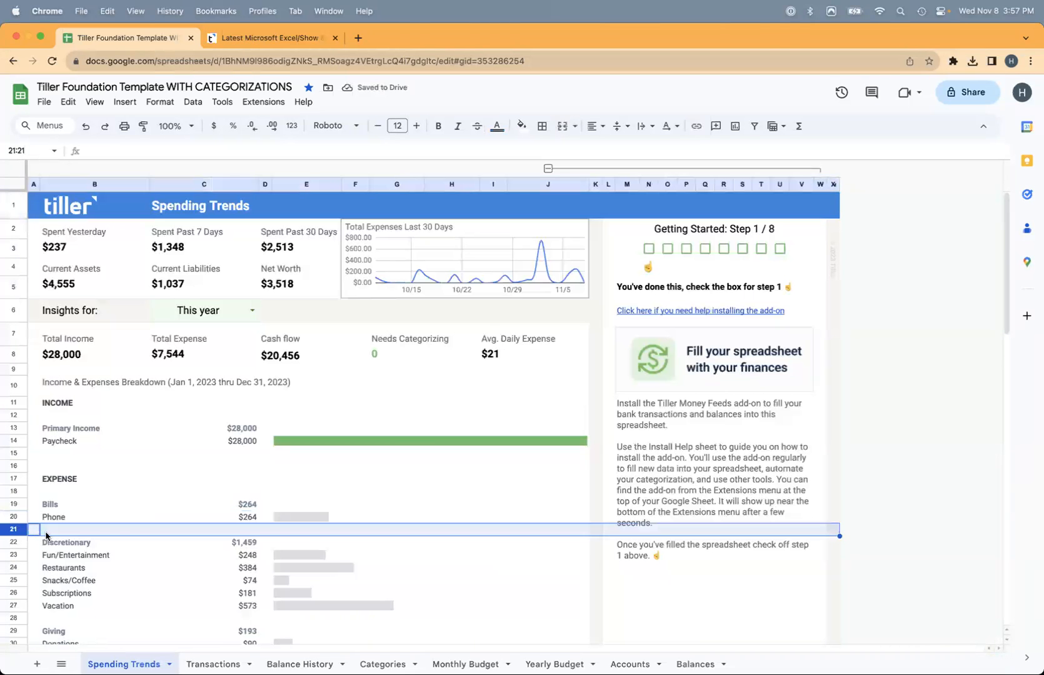
scroll(47, 536, down, 3)
click(12, 533)
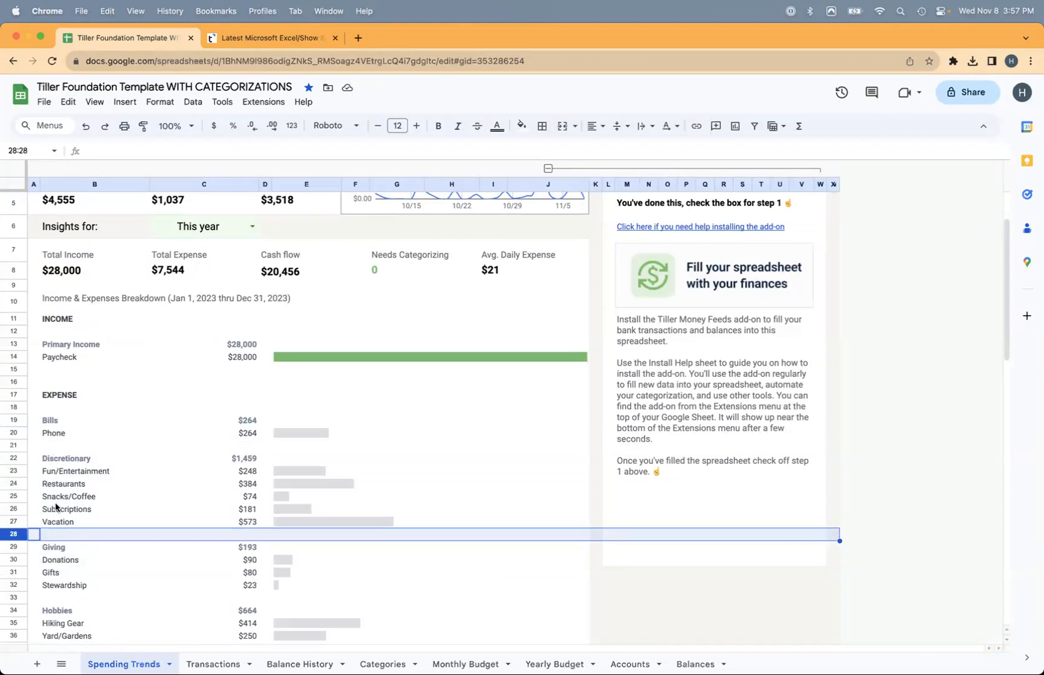
scroll(53, 533, down, 3)
scroll(62, 534, down, 2)
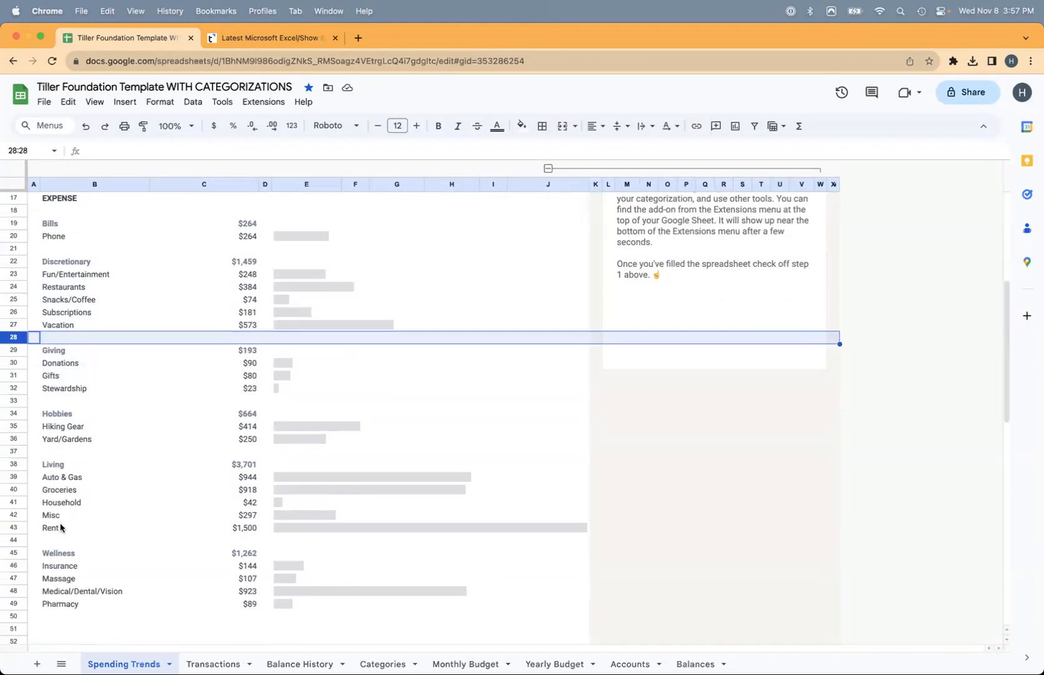
scroll(58, 479, up, 1)
click(13, 489)
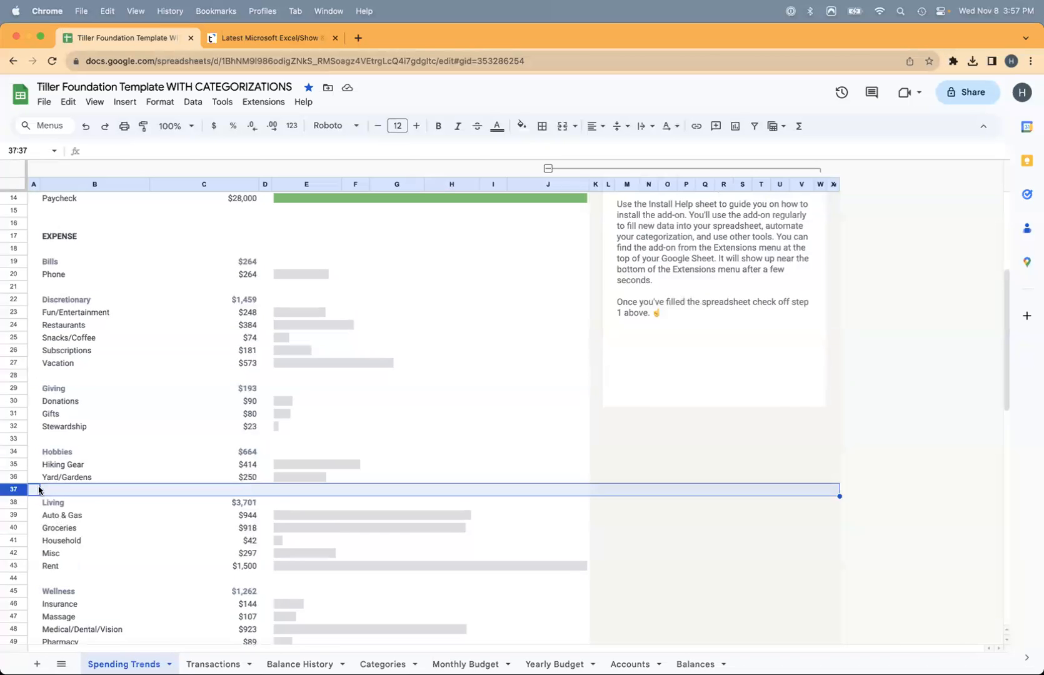
scroll(76, 511, down, 3)
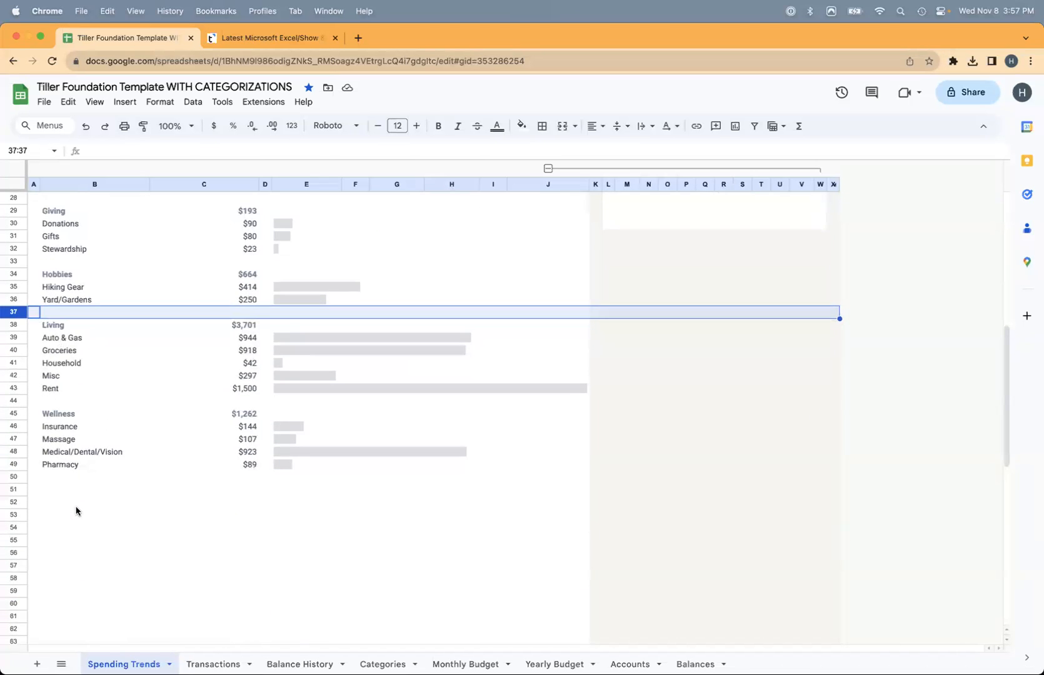
scroll(76, 511, up, 6)
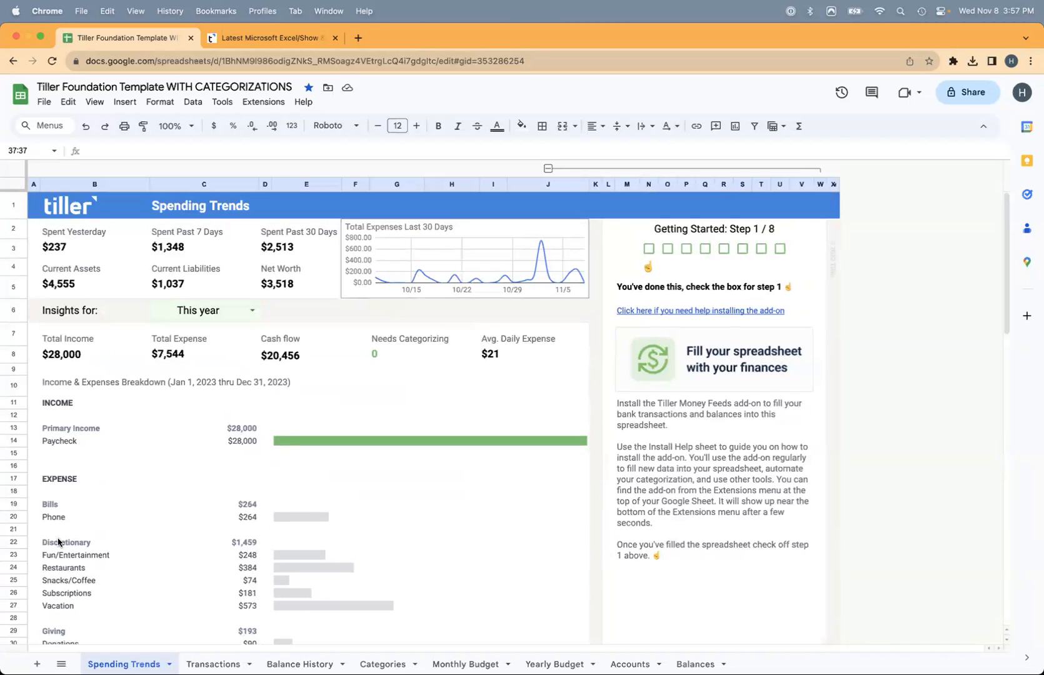
scroll(58, 542, down, 2)
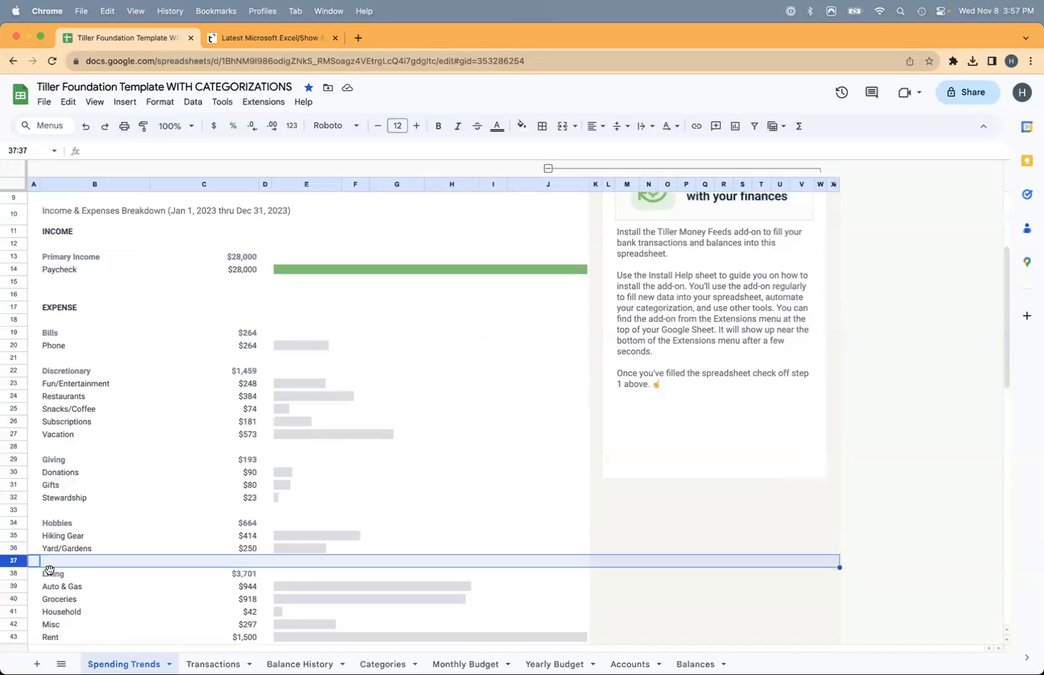
click(28, 509)
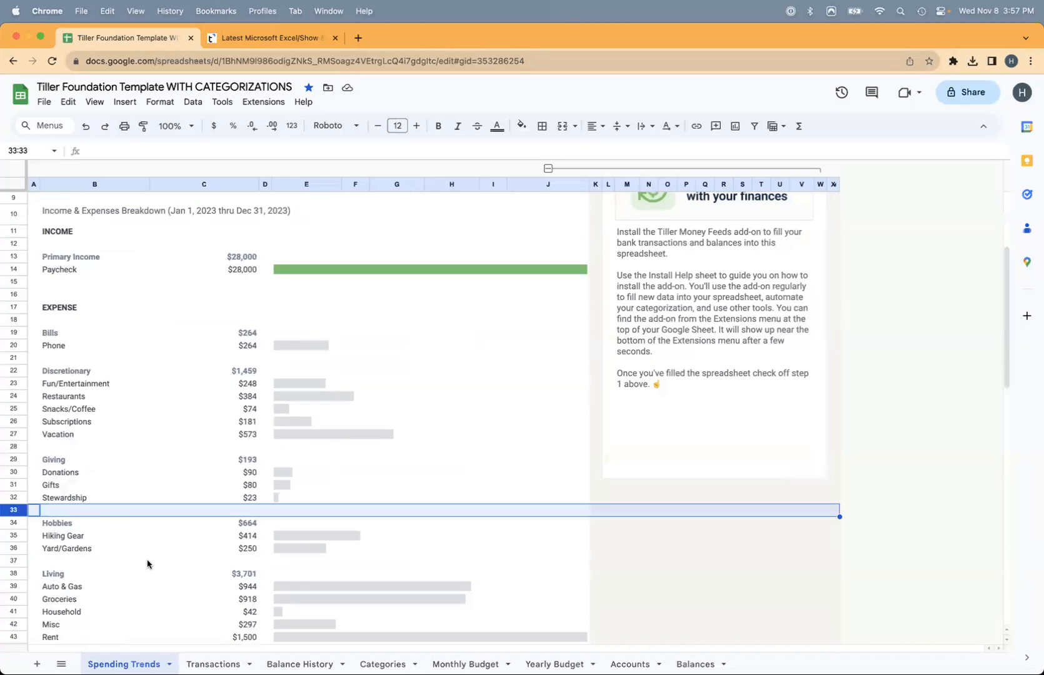
scroll(150, 565, up, 2)
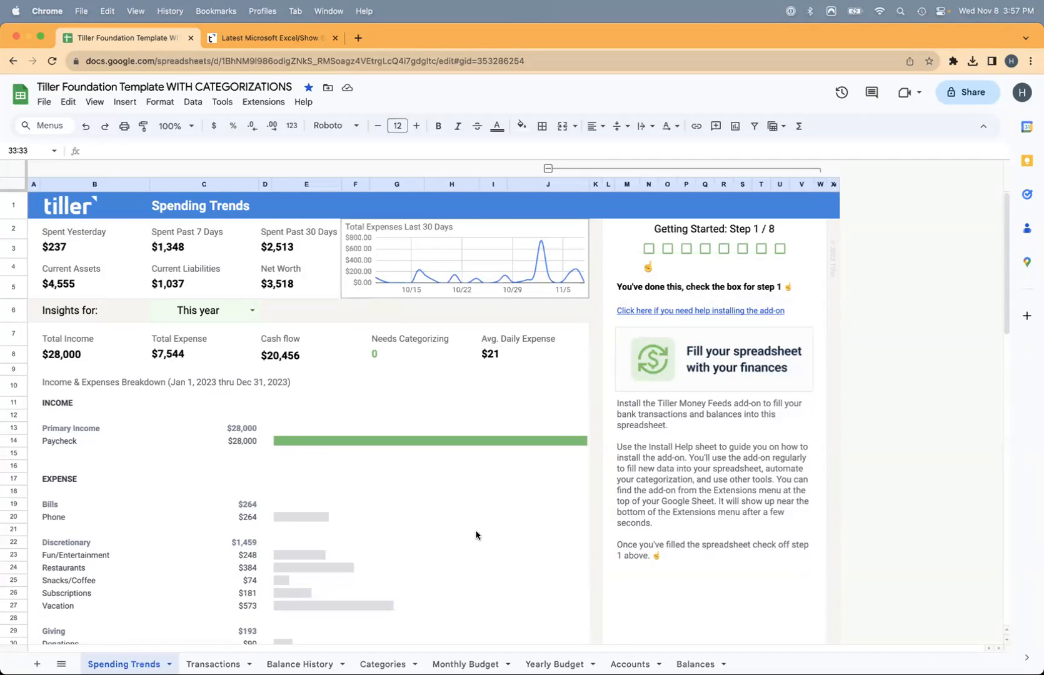
- Unhide columns Y through CG on Spending Trends for another look and hide them again
click(834, 185)
drag(334, 650, 169, 631)
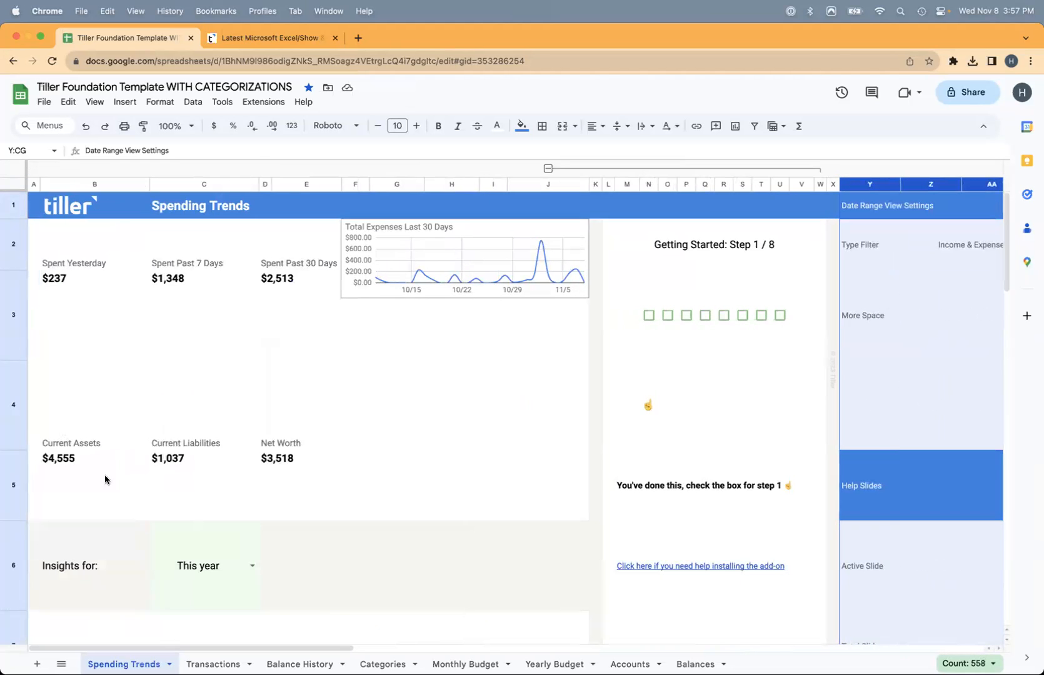
key(super+alt+0)
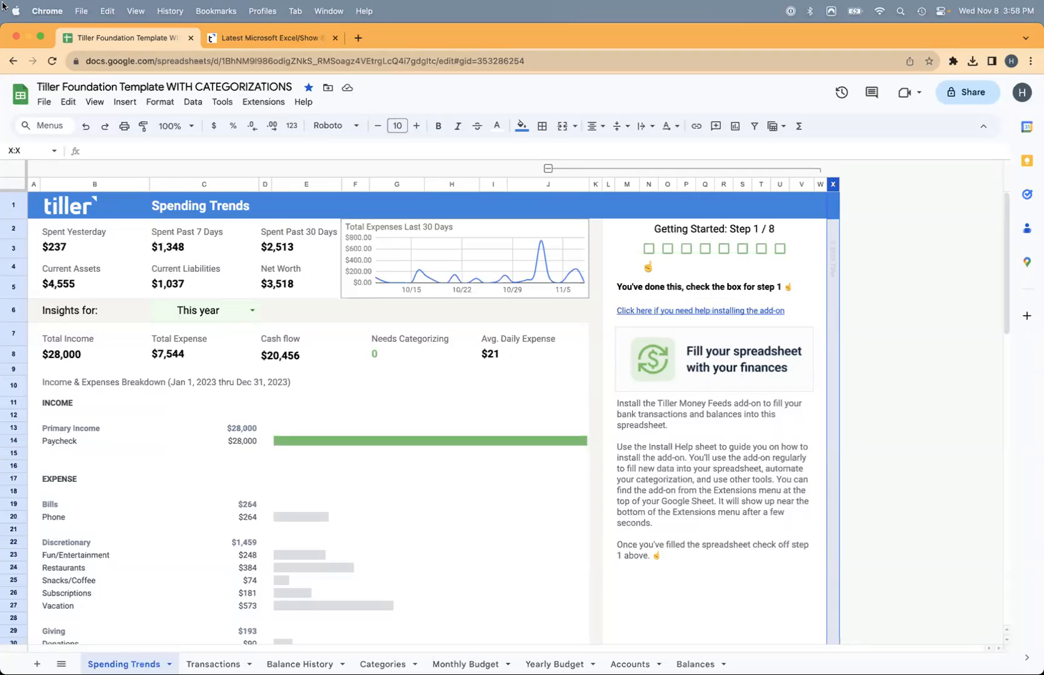
- Switch to the Tiller Foundation Template without categorizations and look through the new and installed templates in Tiller Money Feeds
key(ctrl+Down)
click(851, 206)
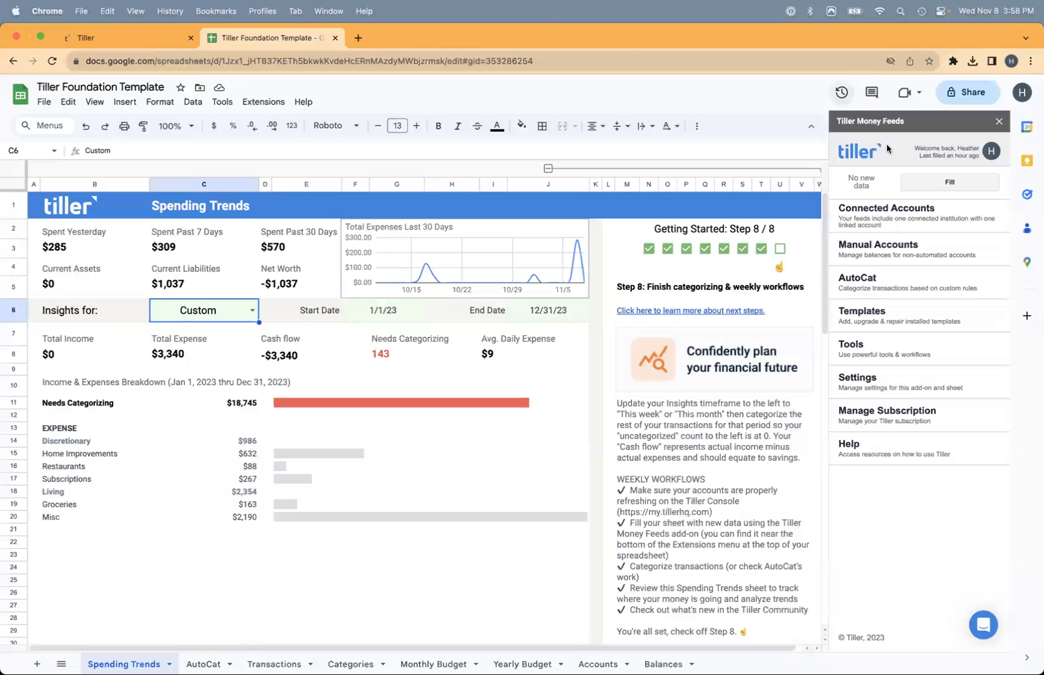
click(878, 321)
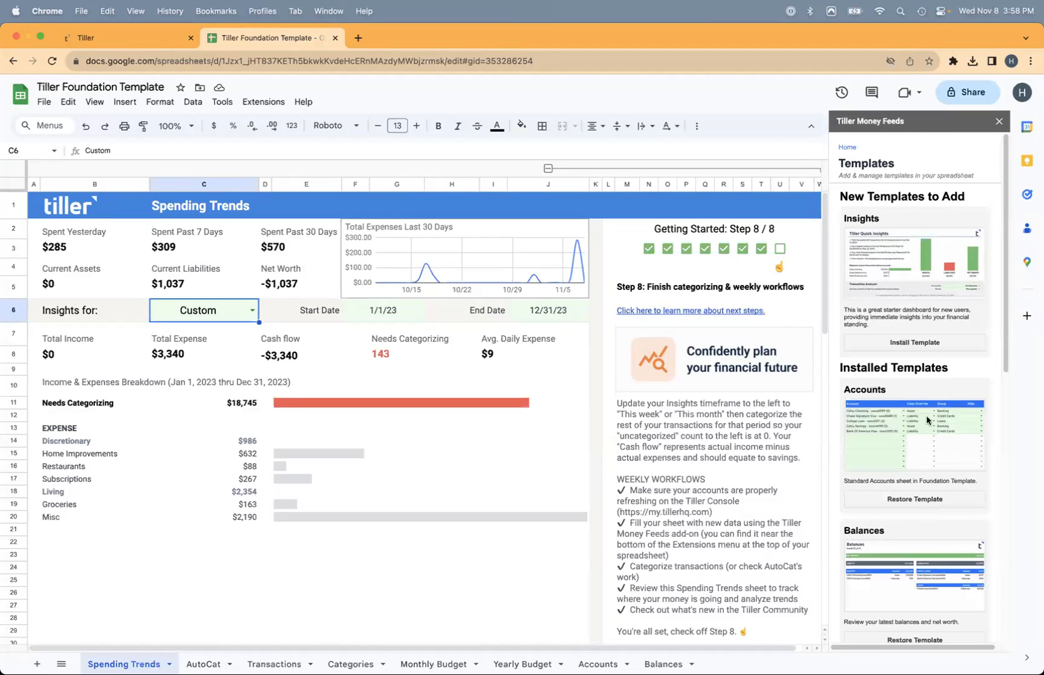
scroll(888, 457, down, 4)
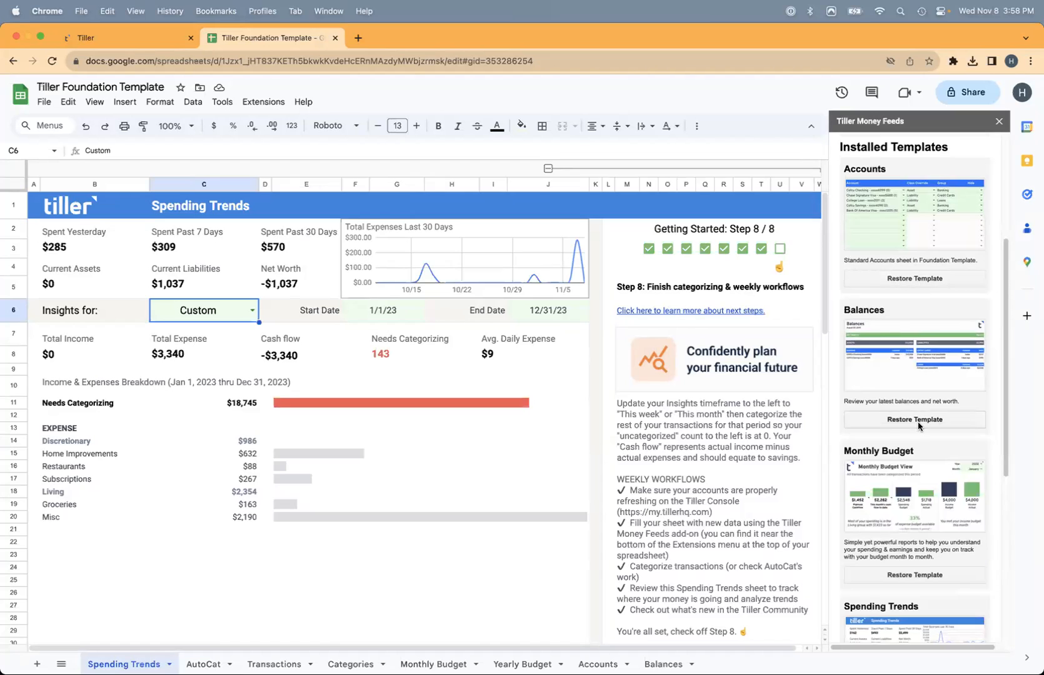
scroll(917, 420, down, 5)
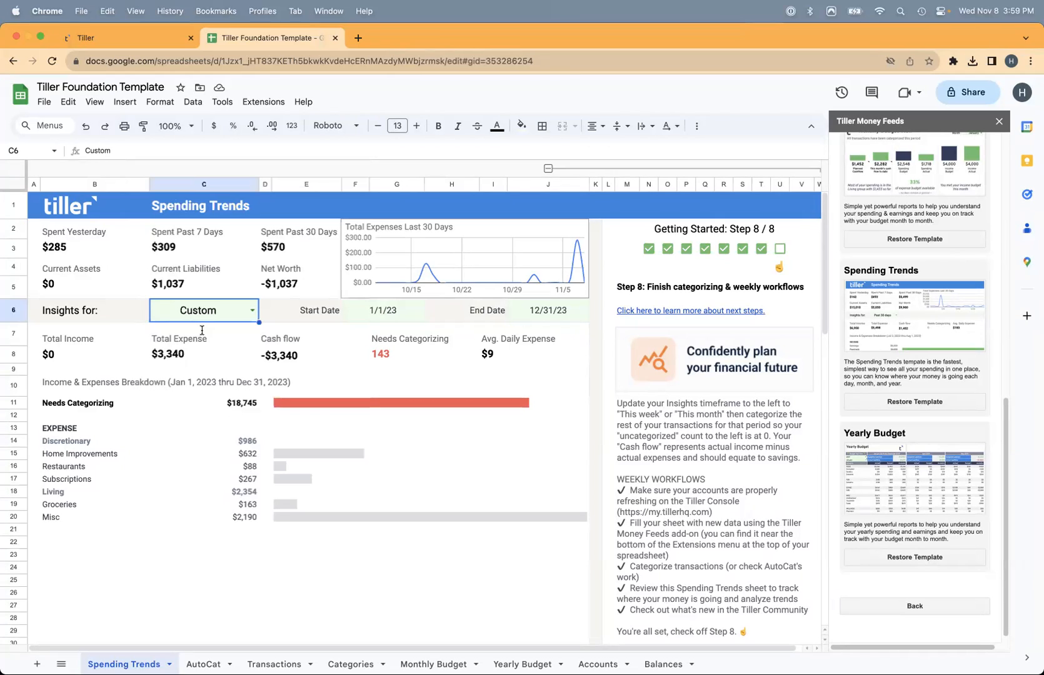
- Examine the Description column and the Air Stop transaction's description and category on the Transactions sheet
click(274, 664)
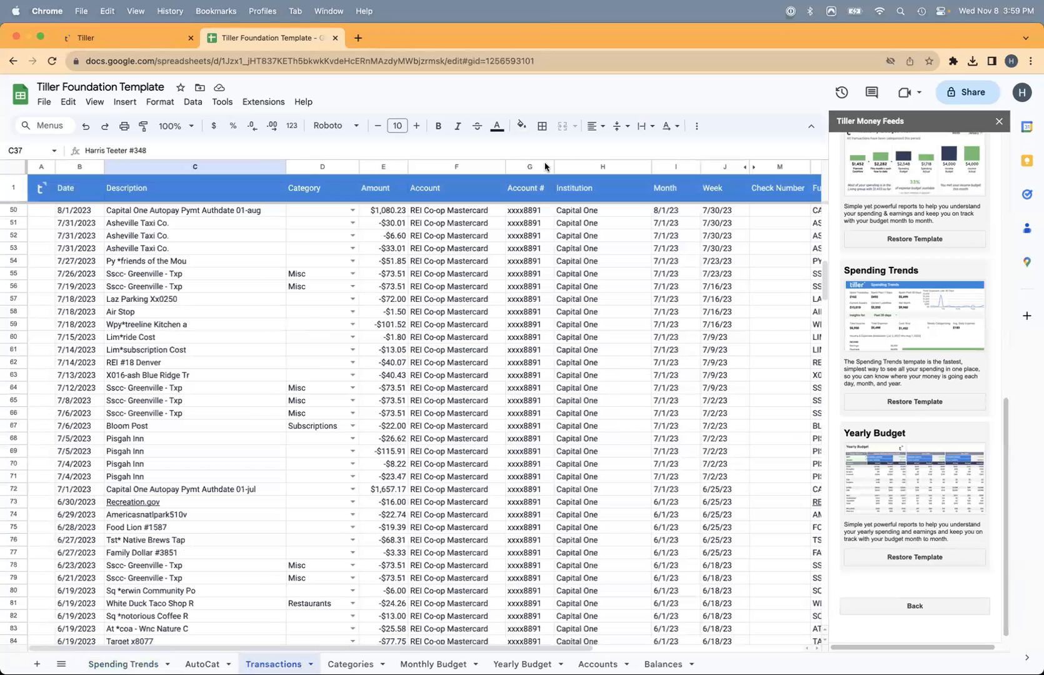
click(201, 164)
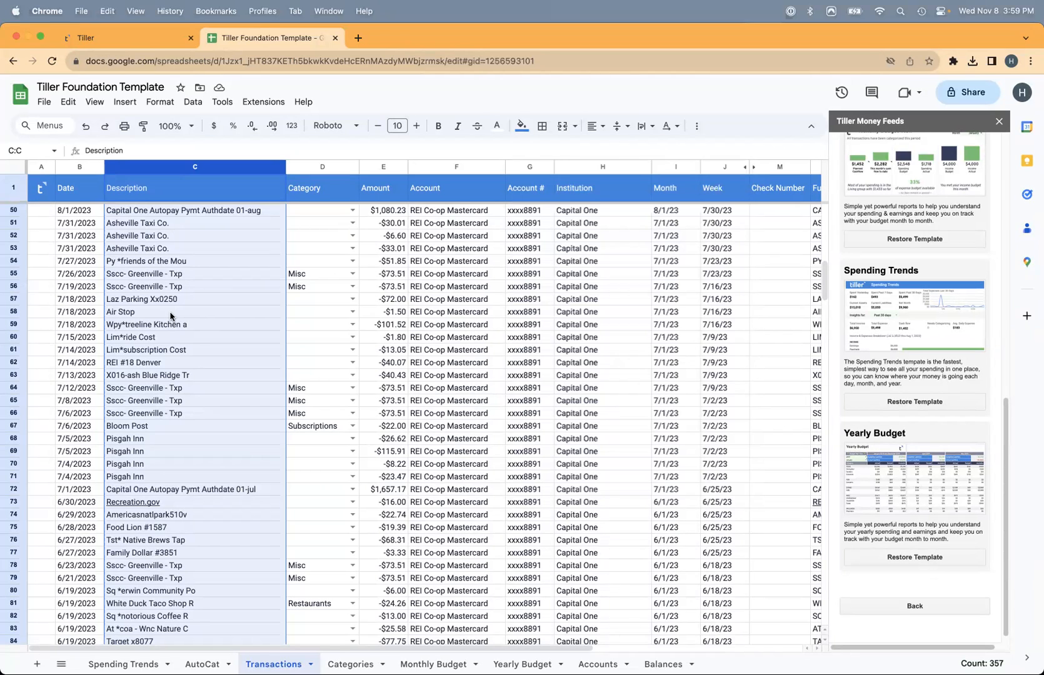
click(314, 319)
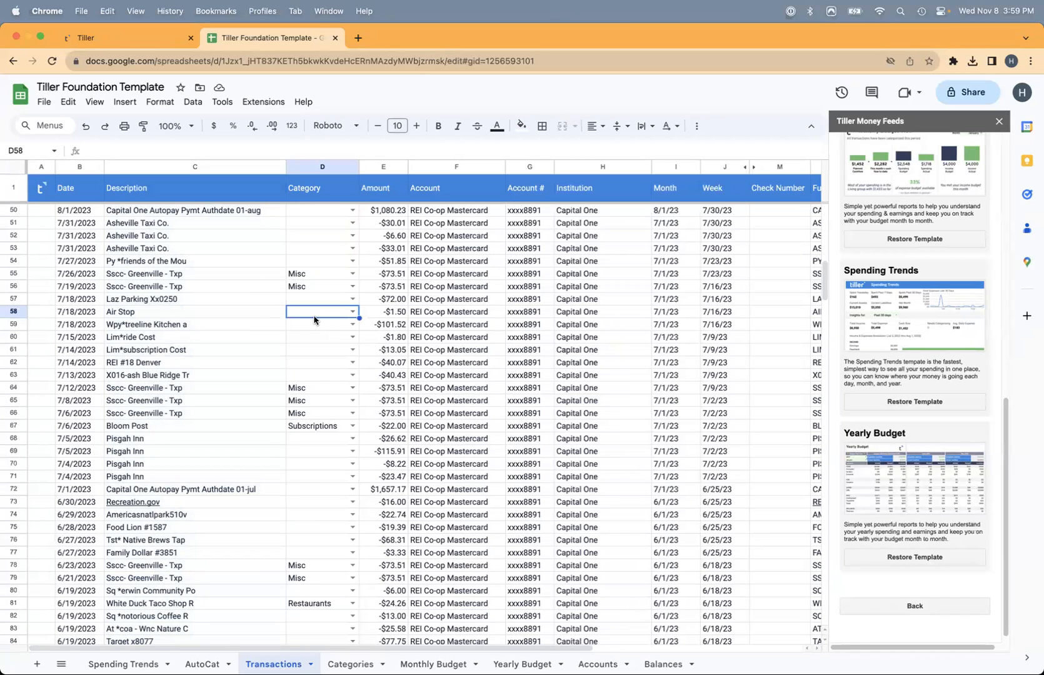
click(268, 311)
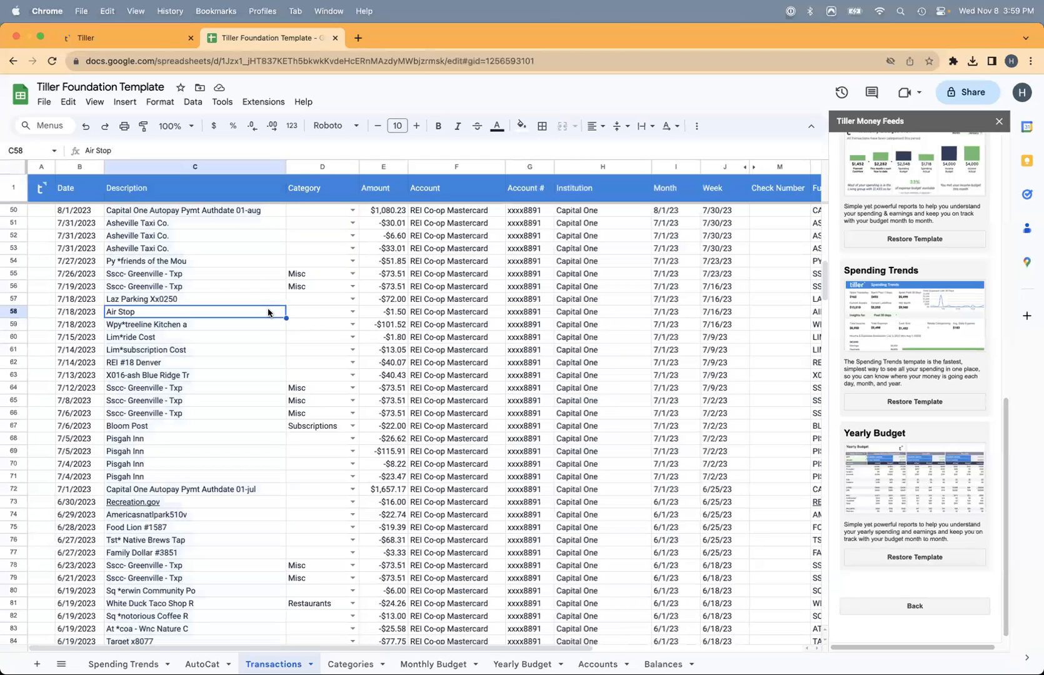
click(307, 316)
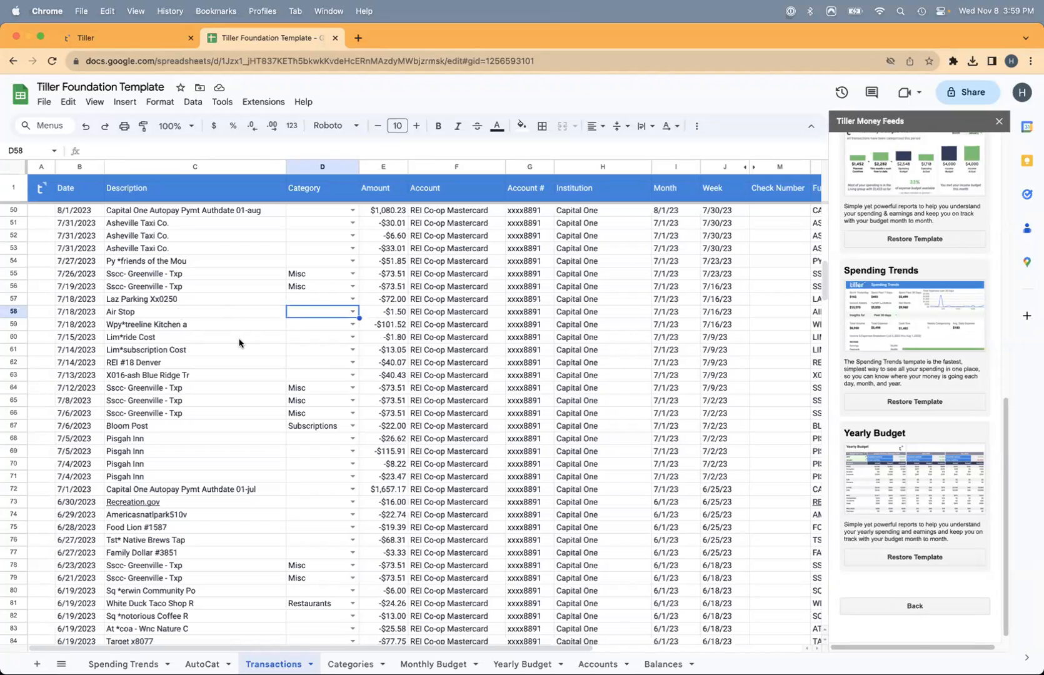
- Insert a blank column before Account on the Transactions sheet, allowing the protected edit and suppressing its warning for 5 minutes
click(443, 168)
right_click(443, 168)
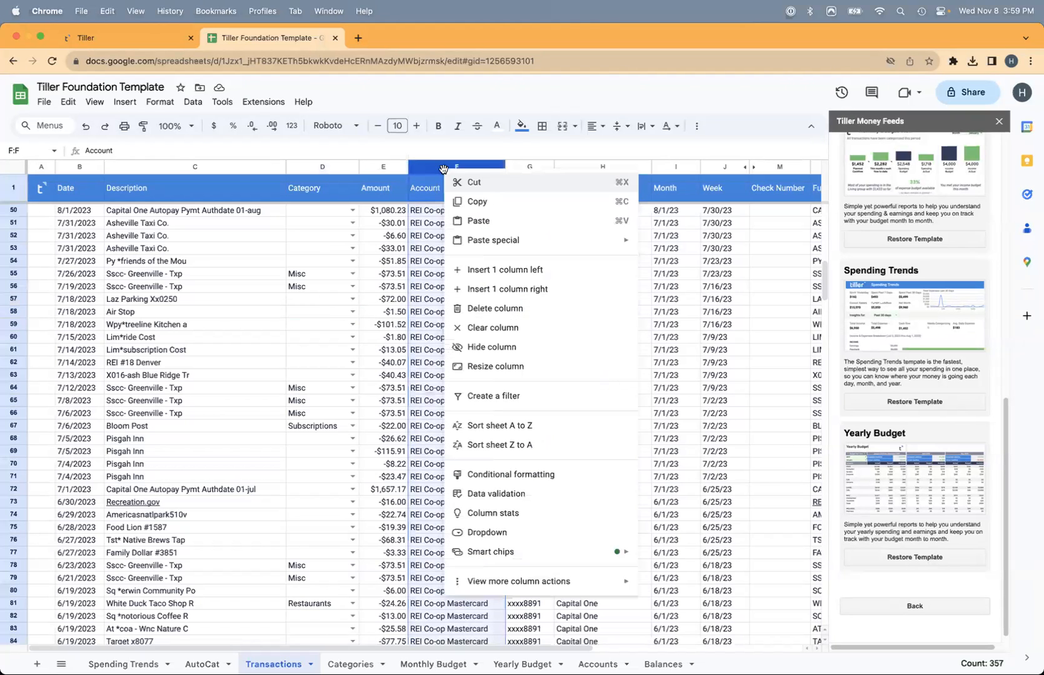
click(468, 275)
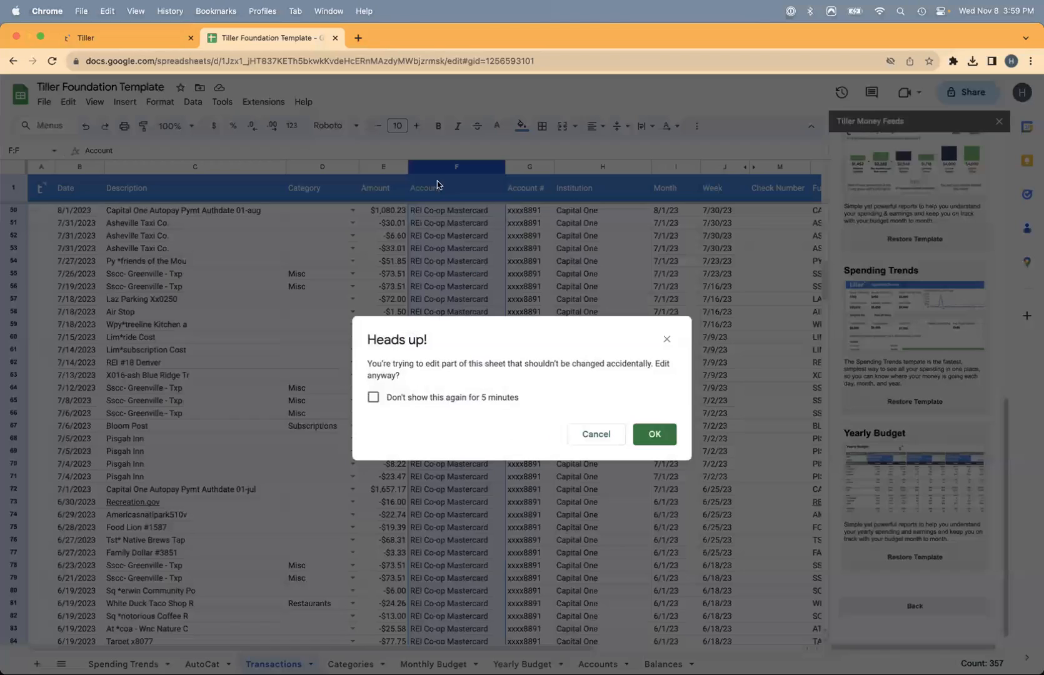
click(373, 397)
click(654, 435)
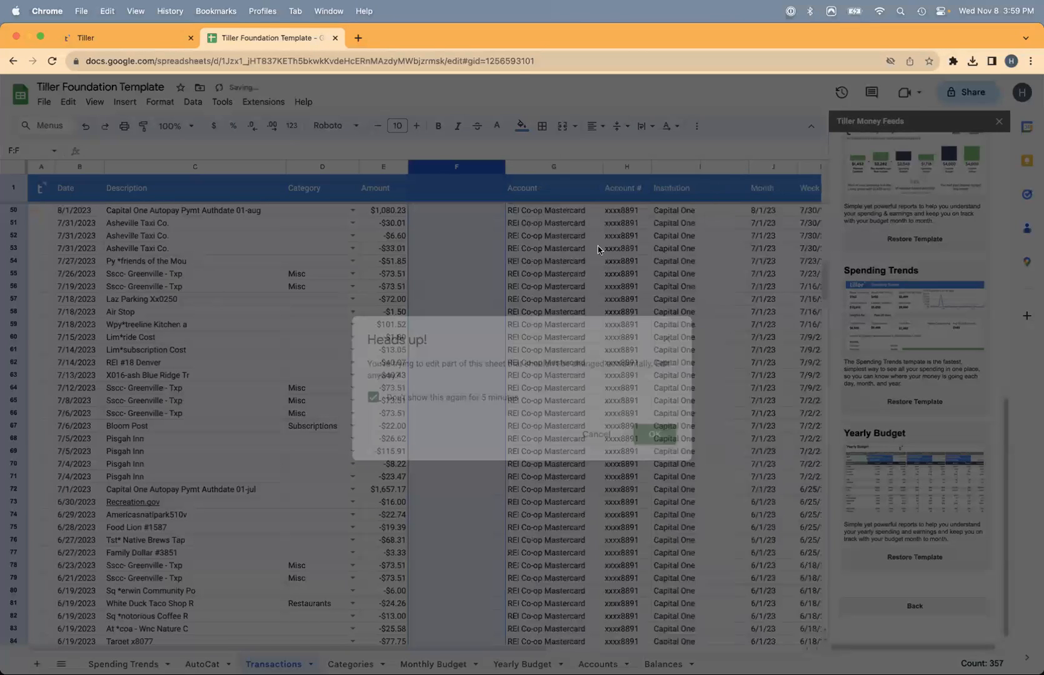
- Title the blank column Note and select its cell for the first The Home Depot #1104 transaction
text(Note)
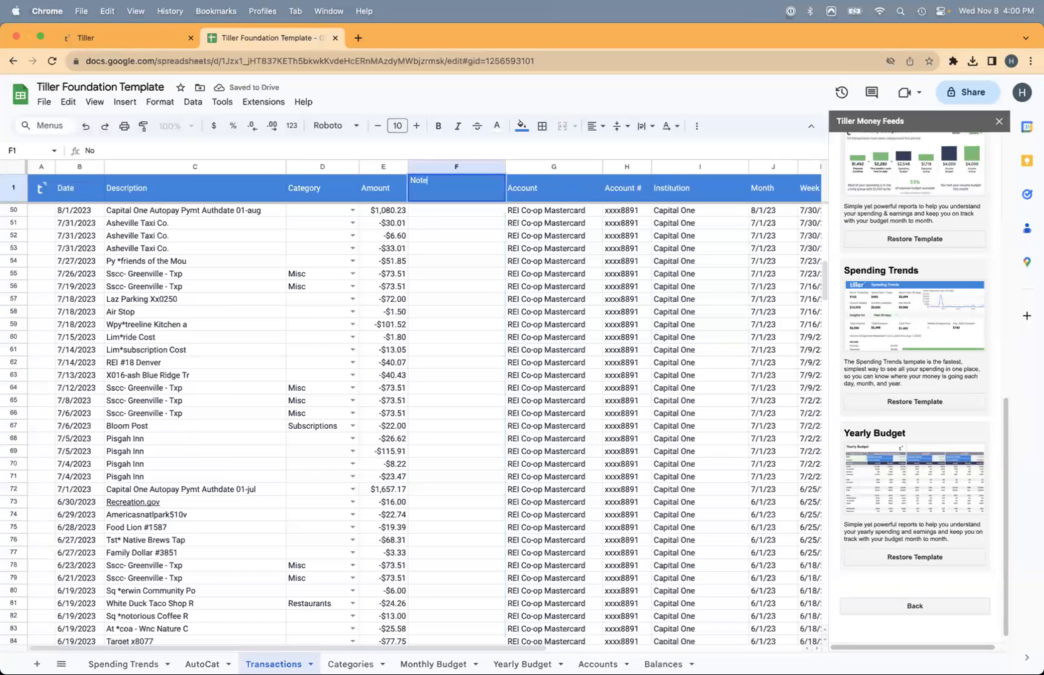
key(Return)
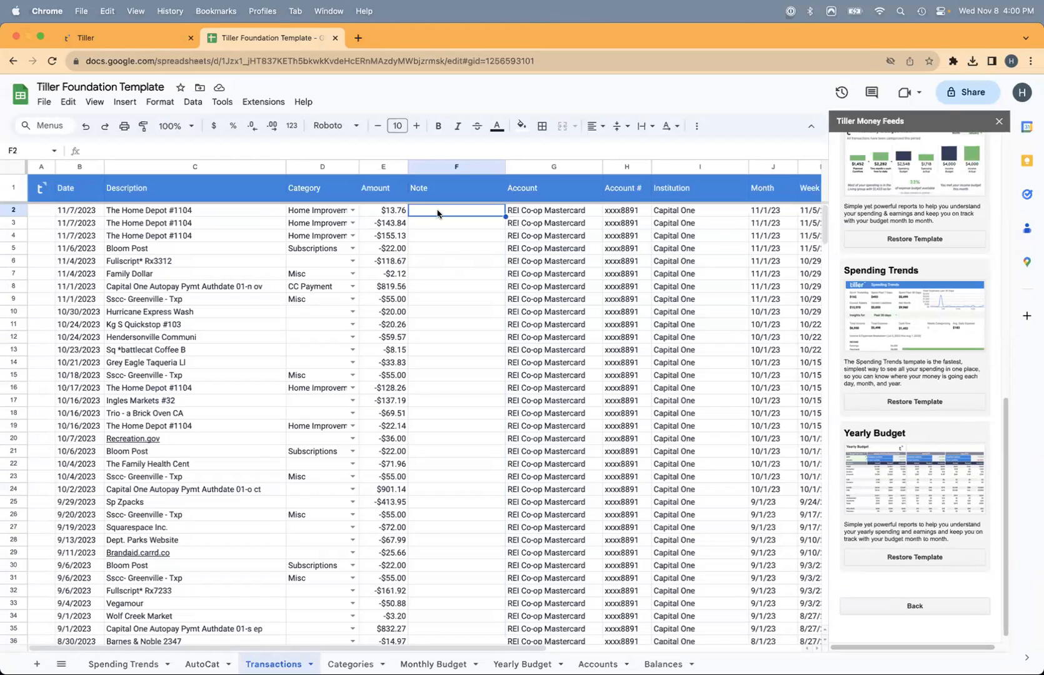
click(211, 216)
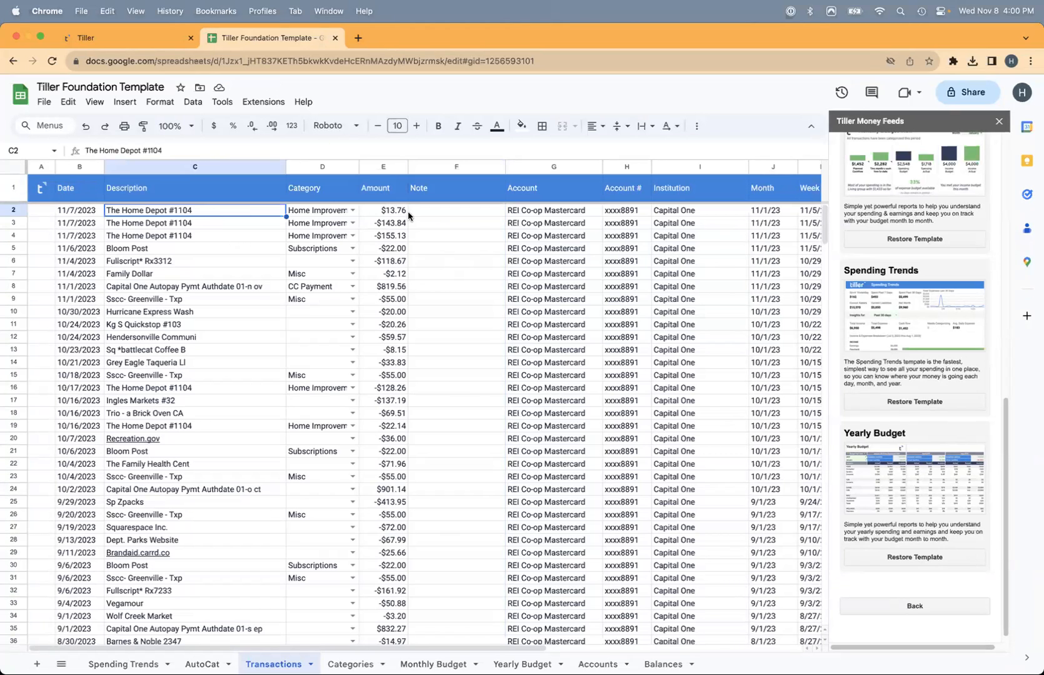
click(433, 211)
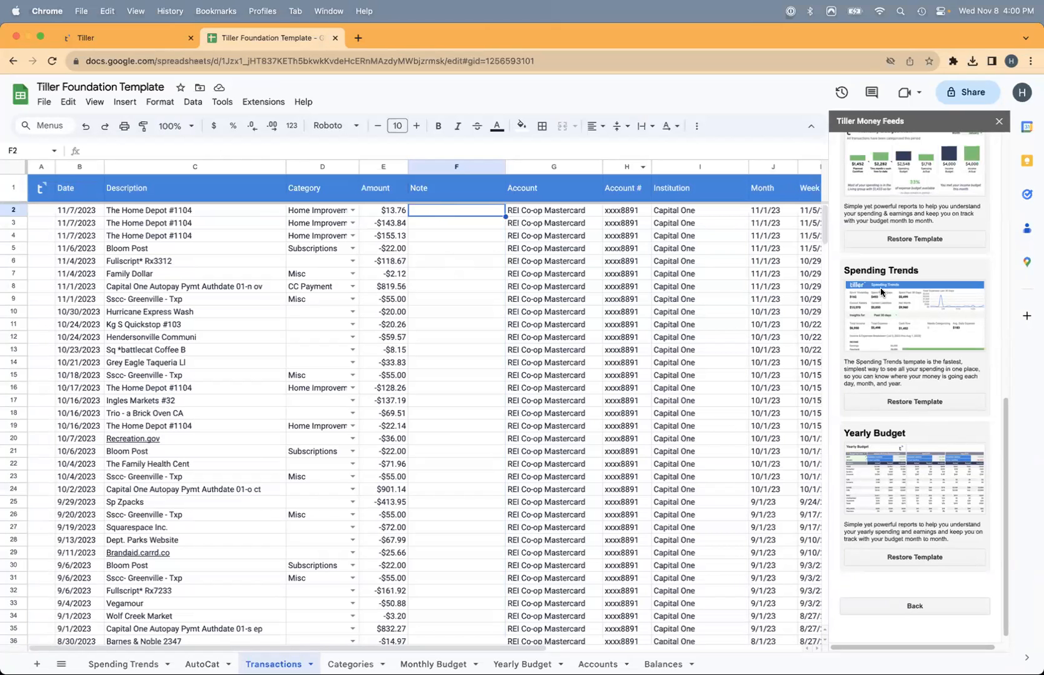